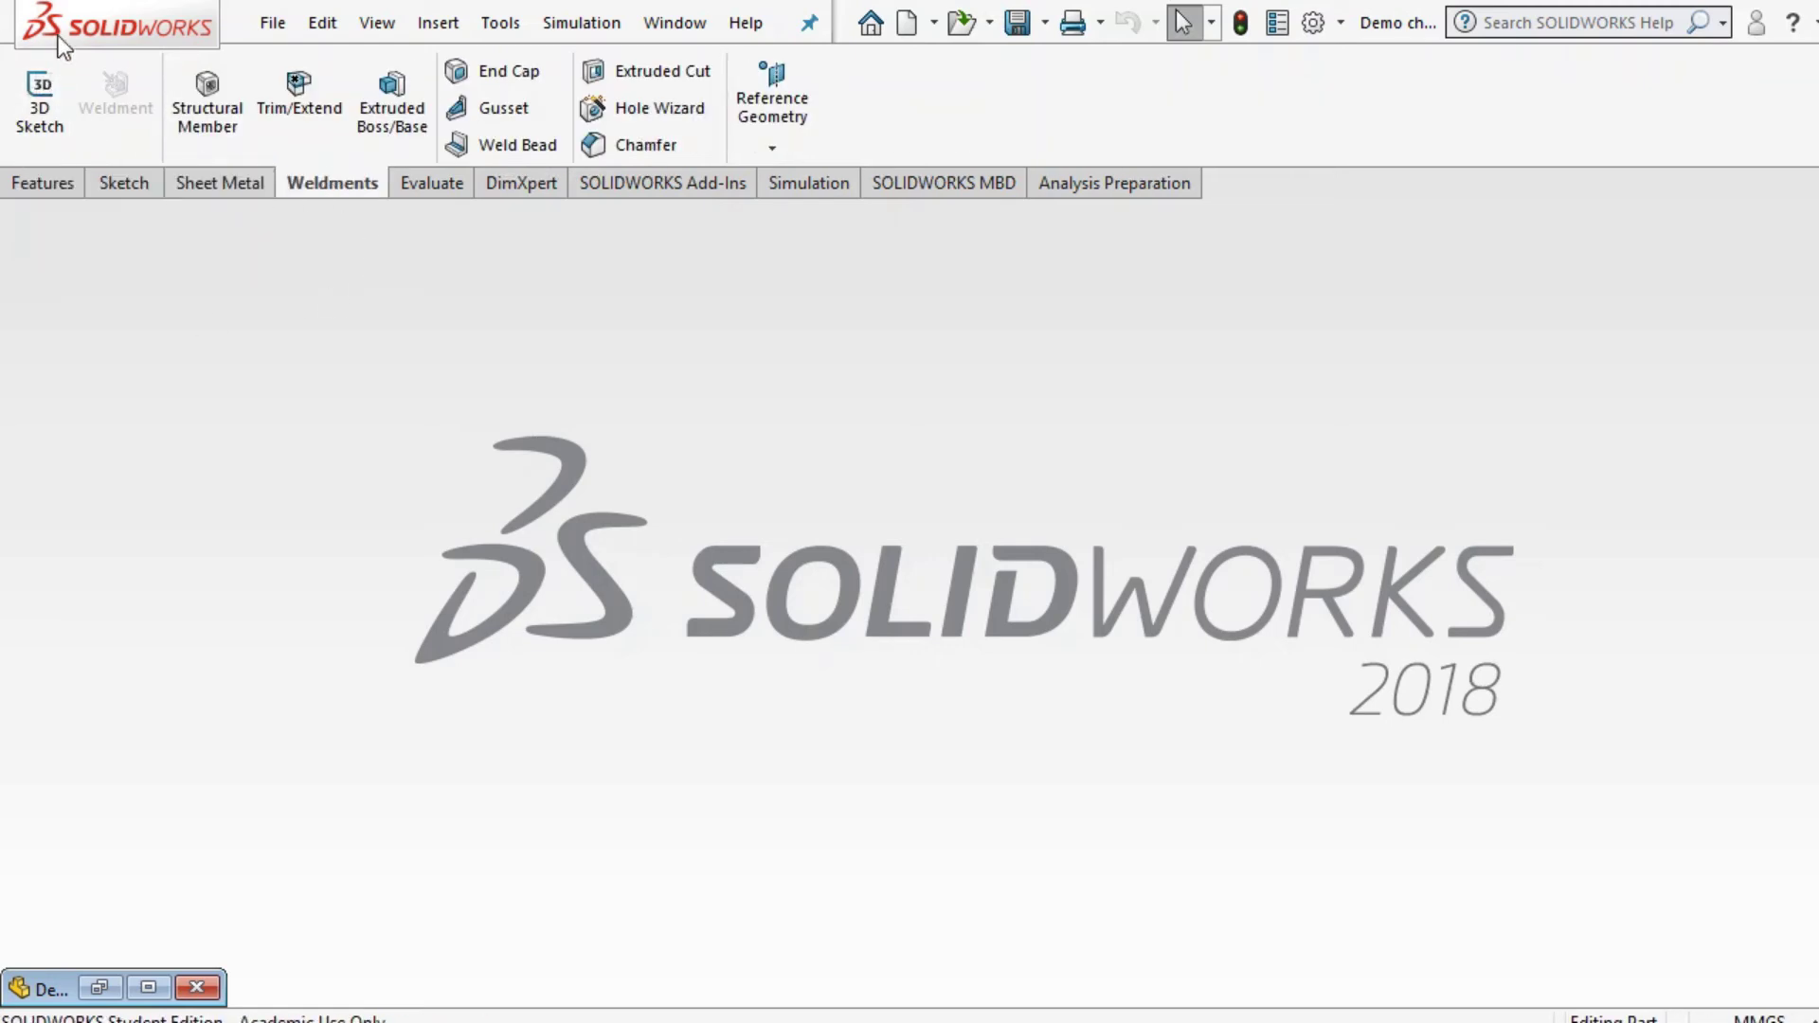
# Step: Create a new part document and make sure the Weldments toolset is available
pyautogui.click(284, 23)
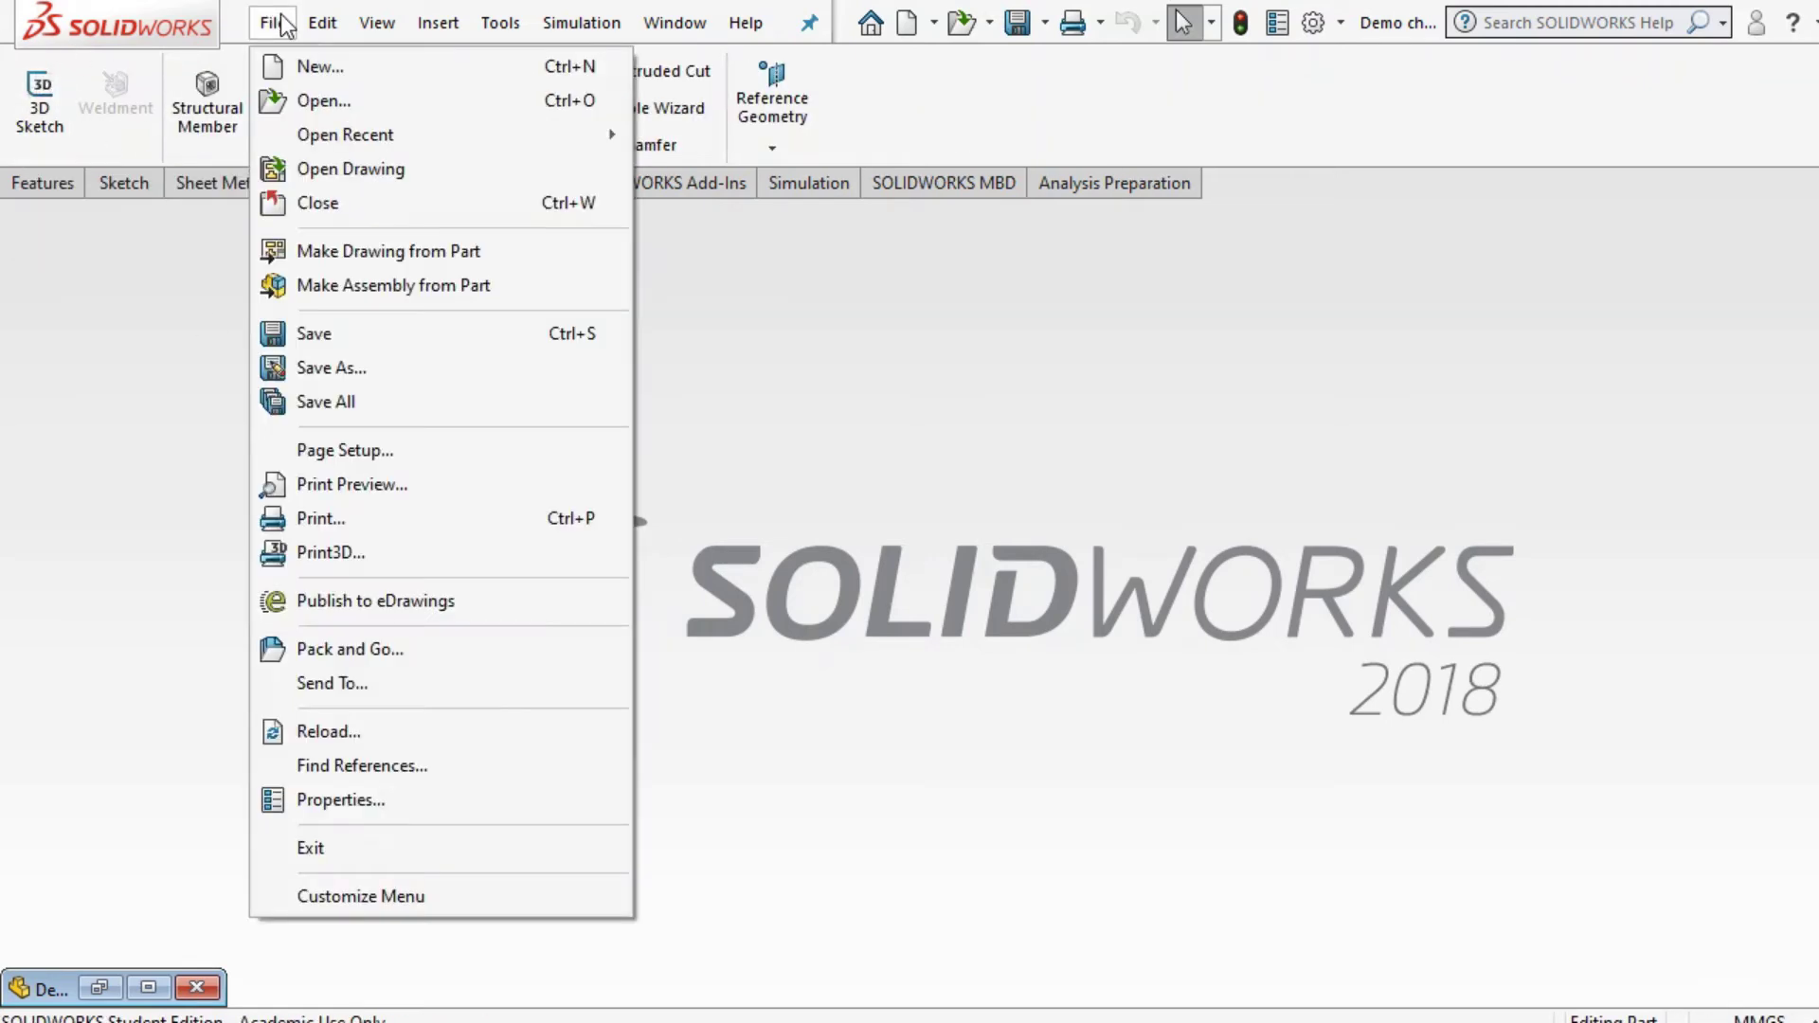
pyautogui.click(315, 72)
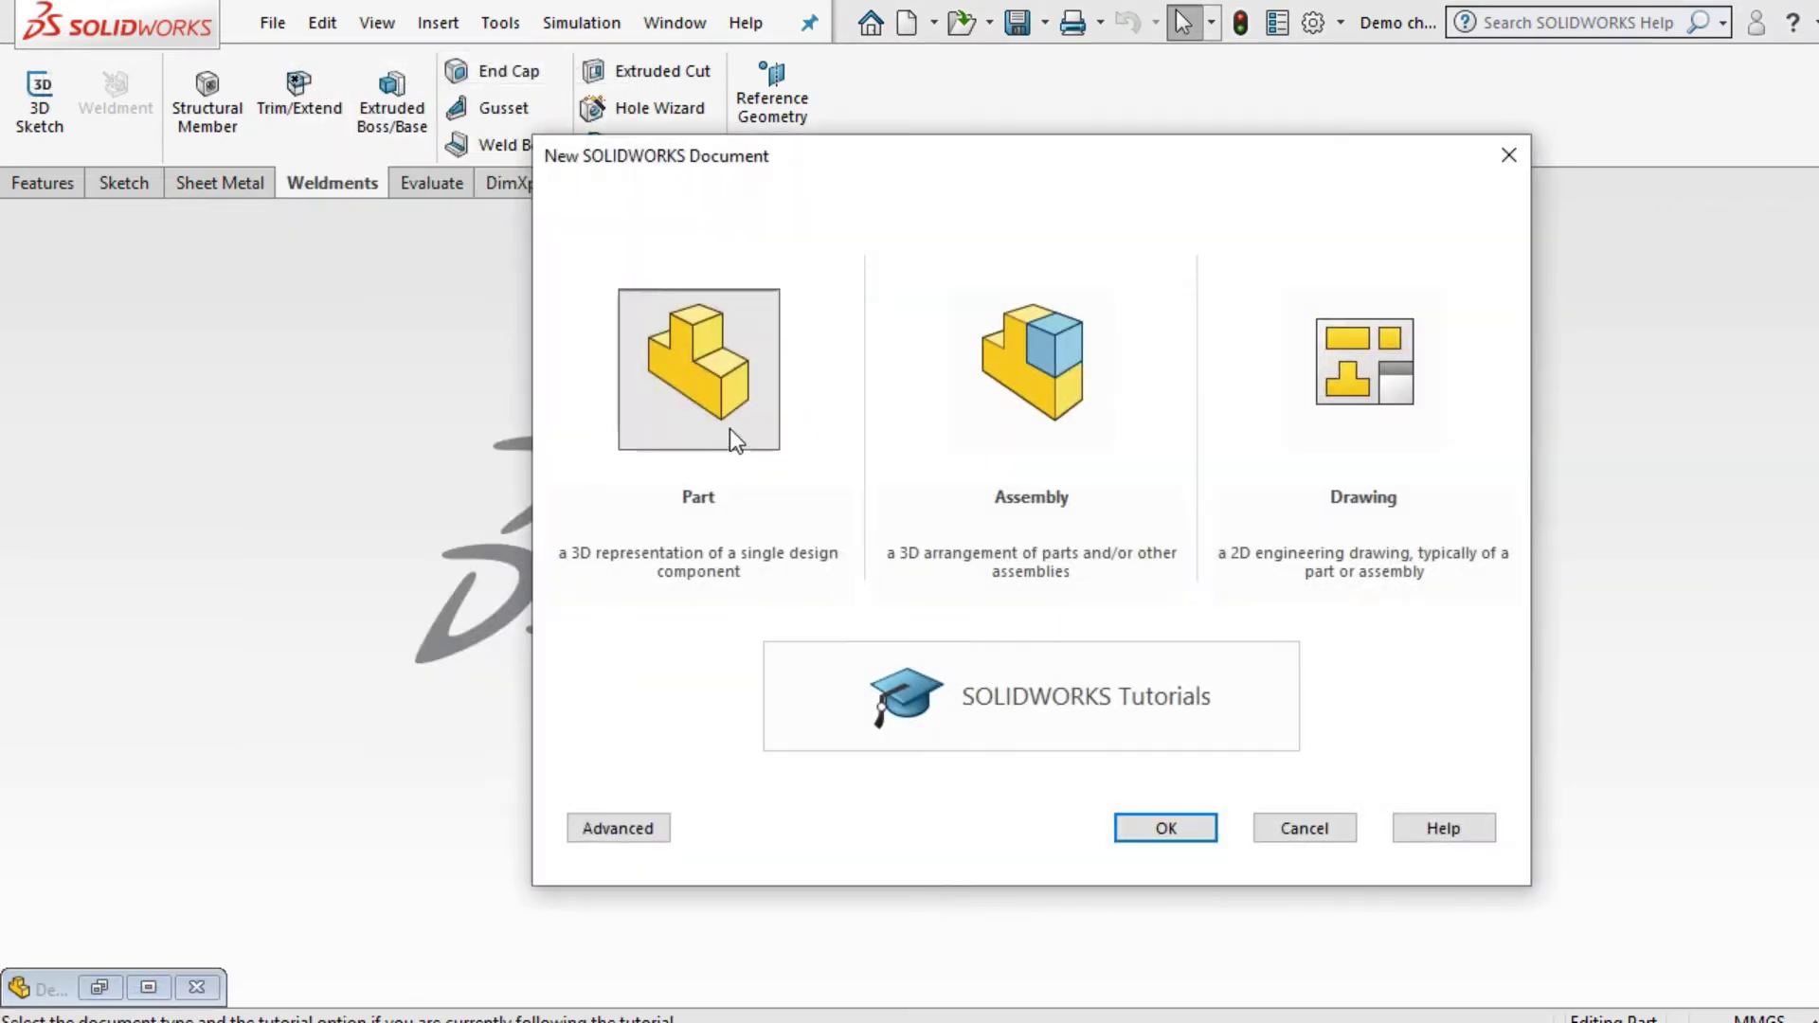
pyautogui.click(729, 428)
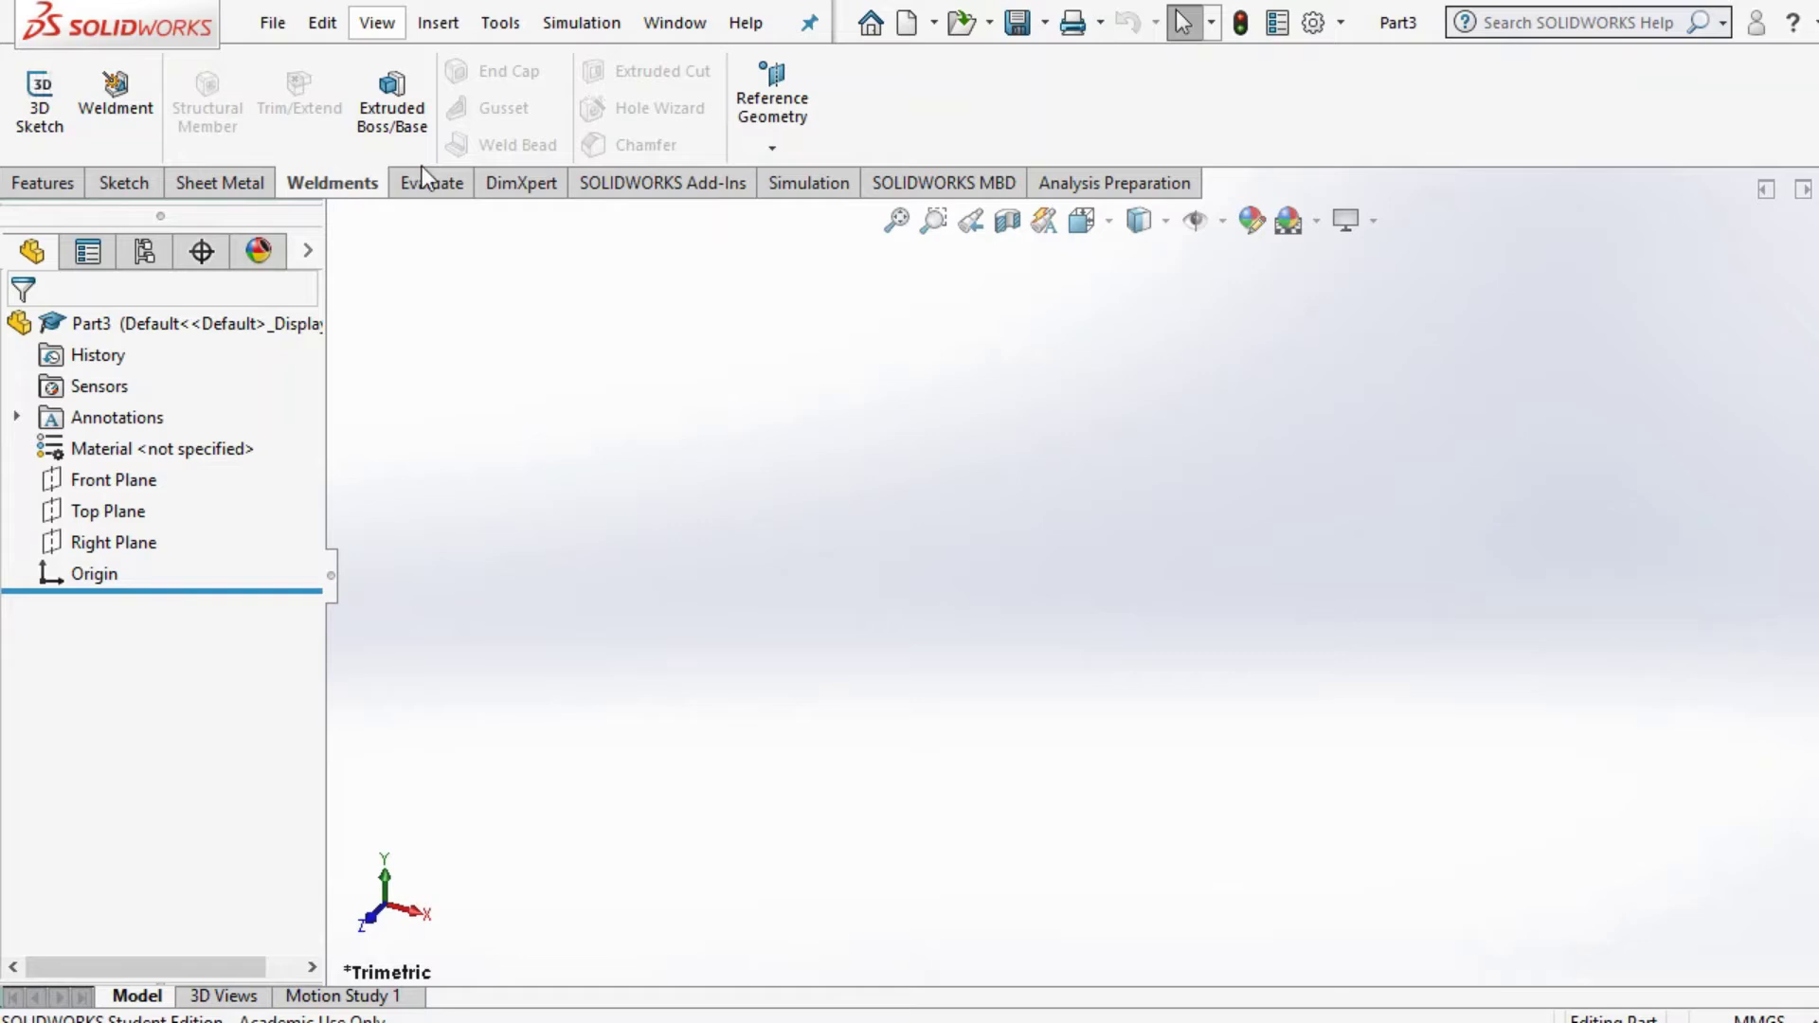
pyautogui.rightClick(447, 186)
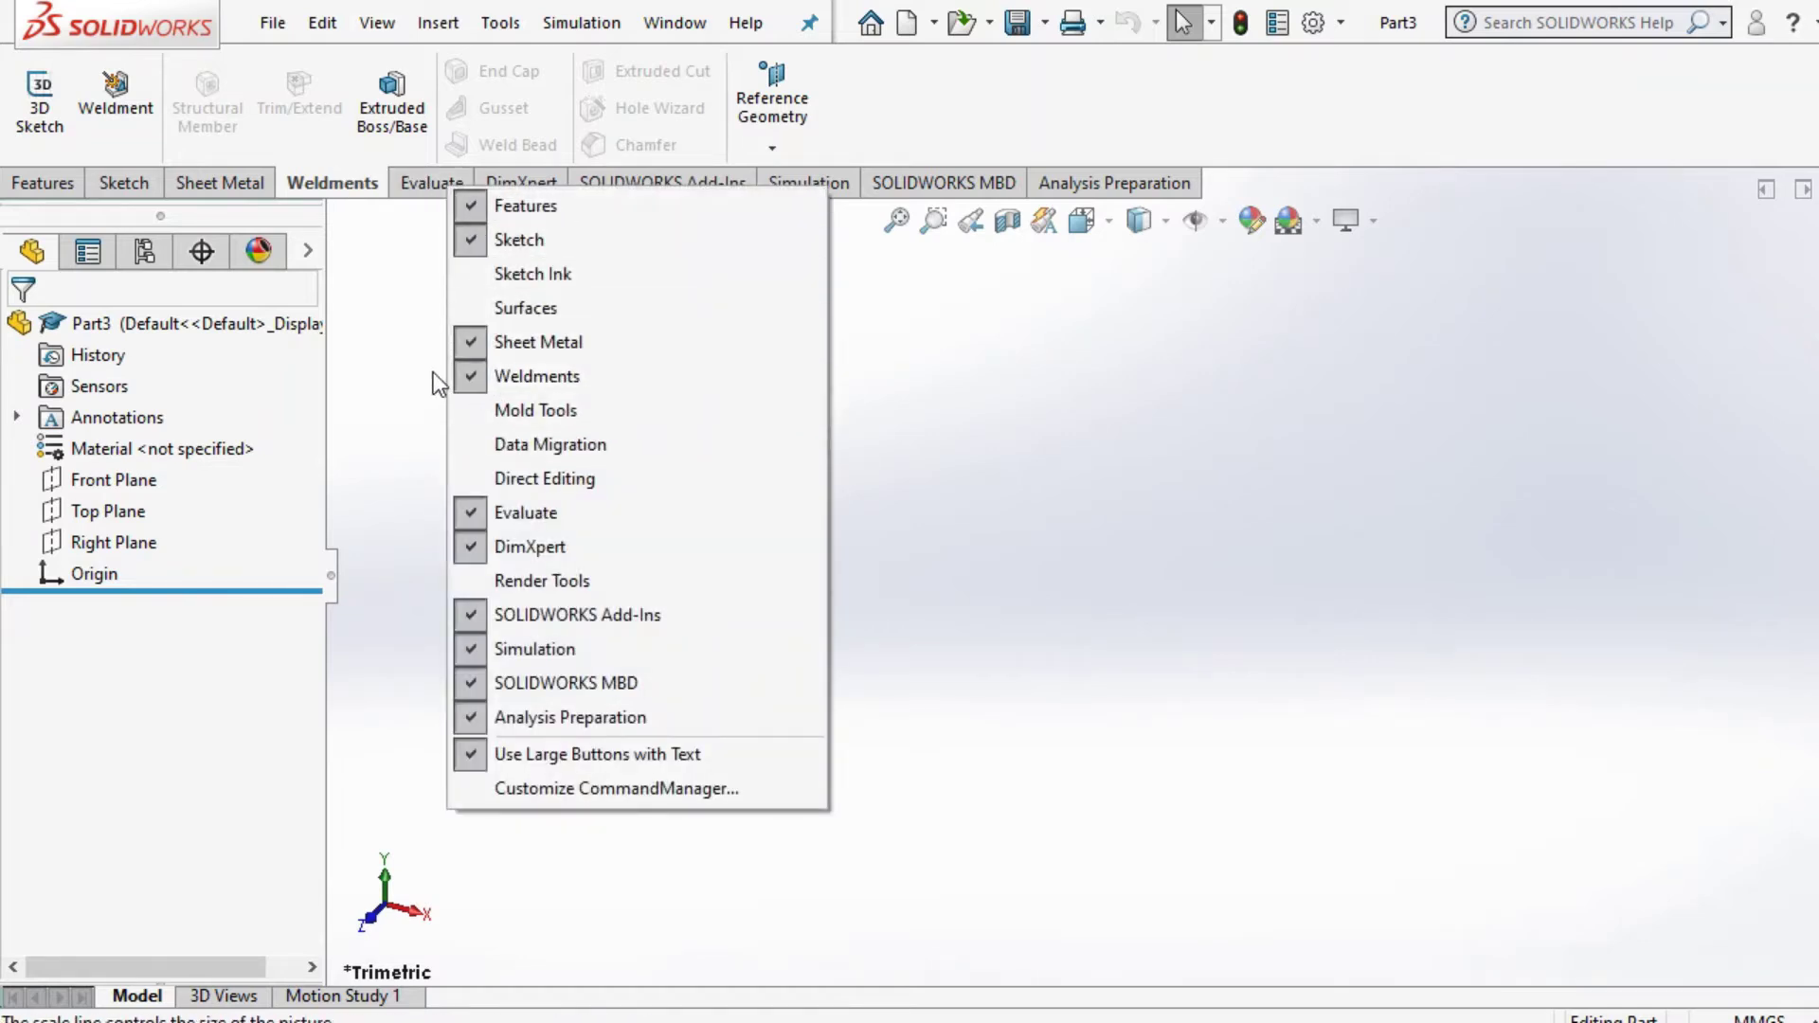
pyautogui.click(330, 192)
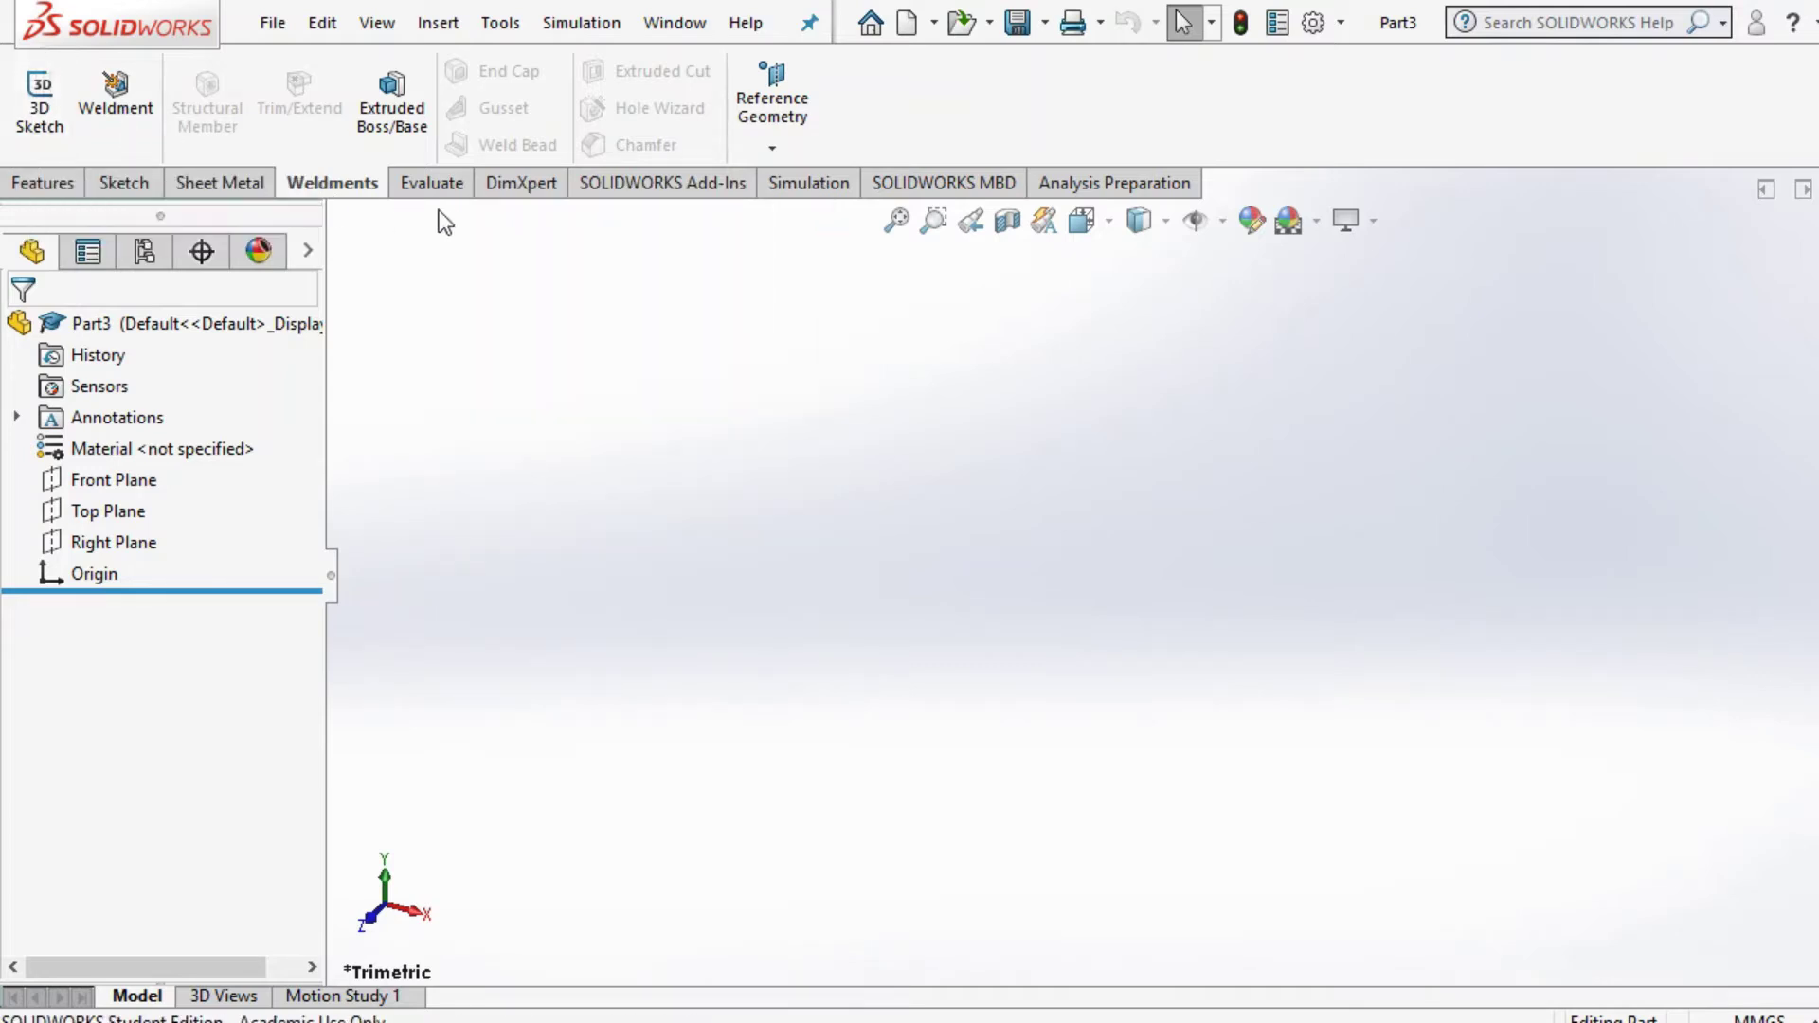
# Step: Start a 3D sketch and draw a corner rectangle from the origin on the ZX plane, about 110 by 68 mm
pyautogui.click(39, 104)
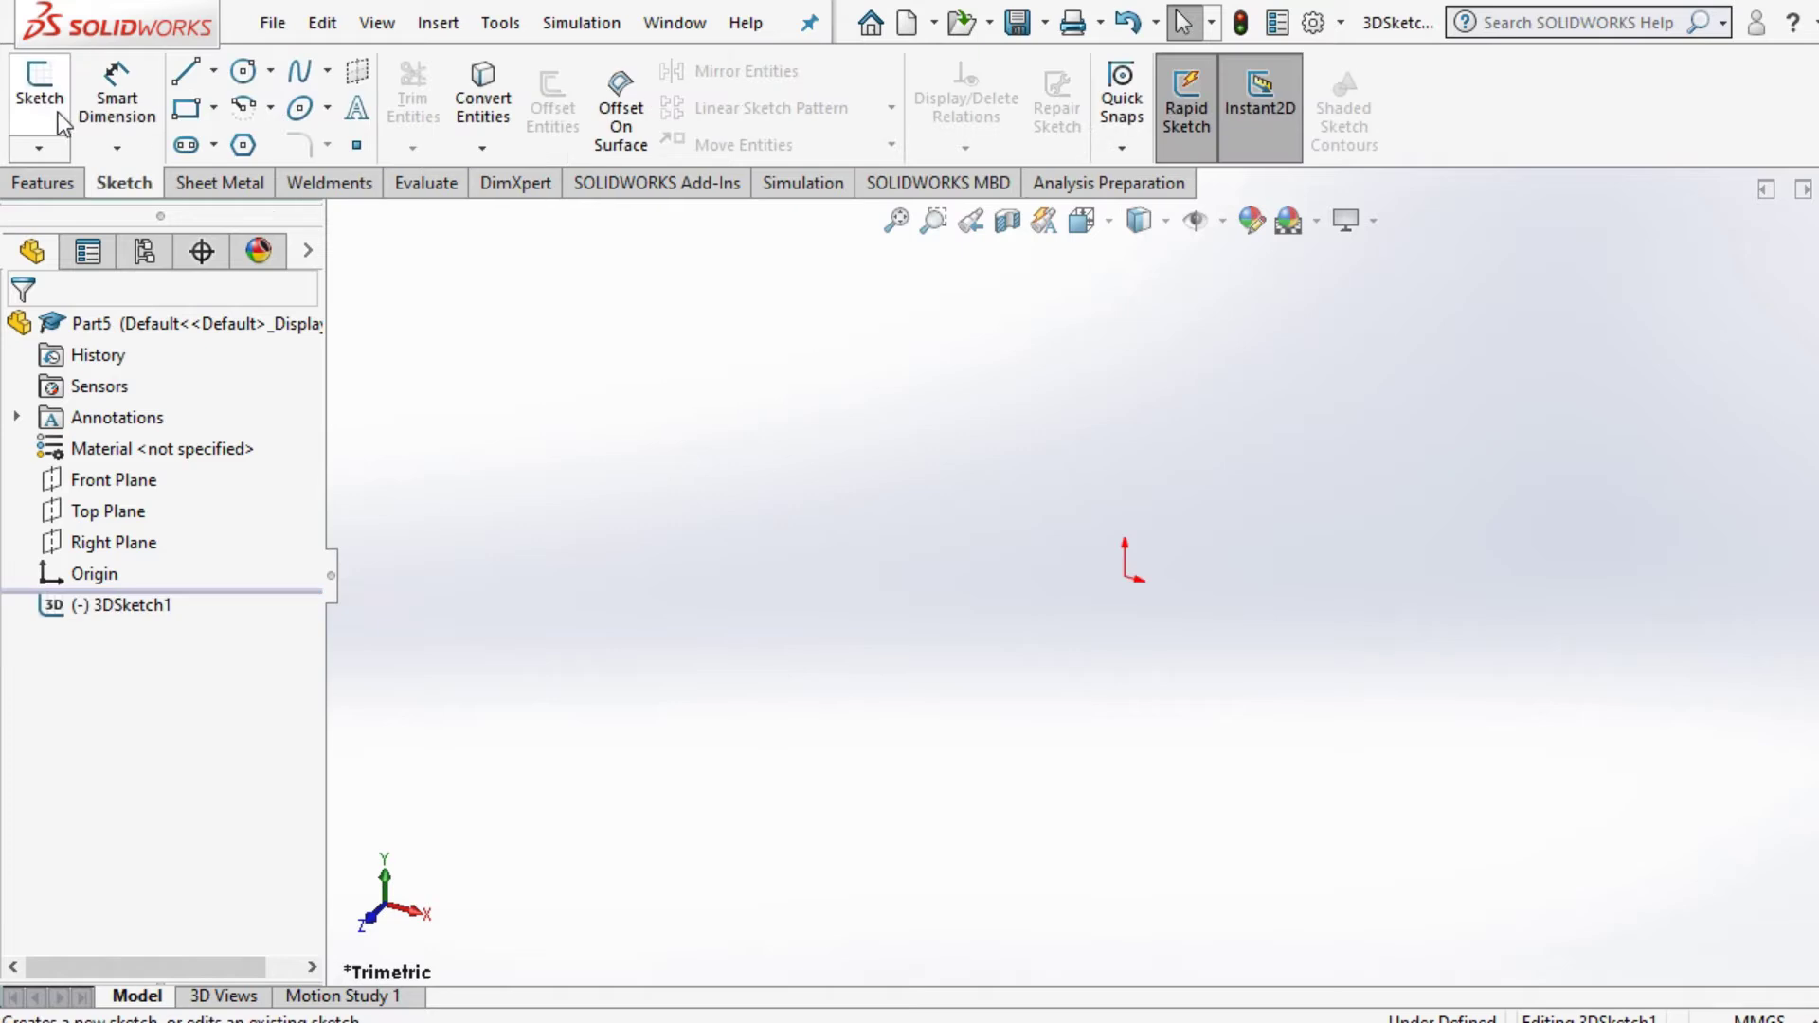
pyautogui.click(185, 108)
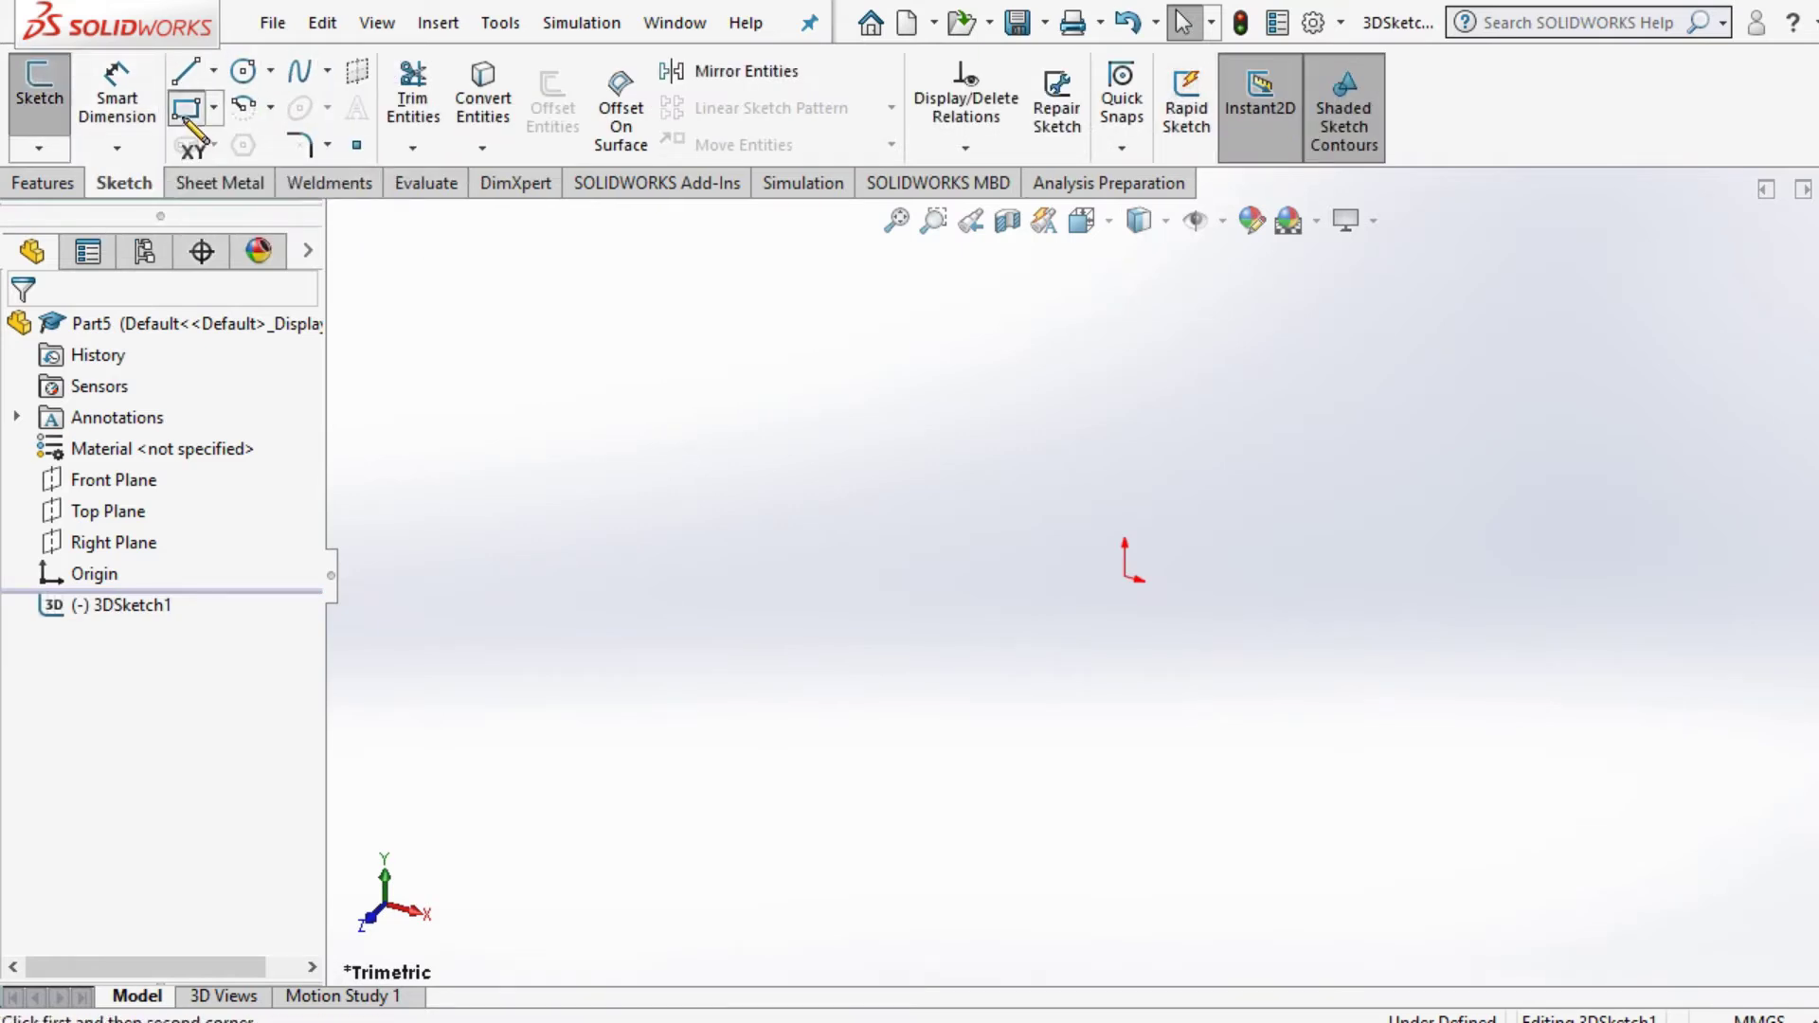
pyautogui.click(1127, 577)
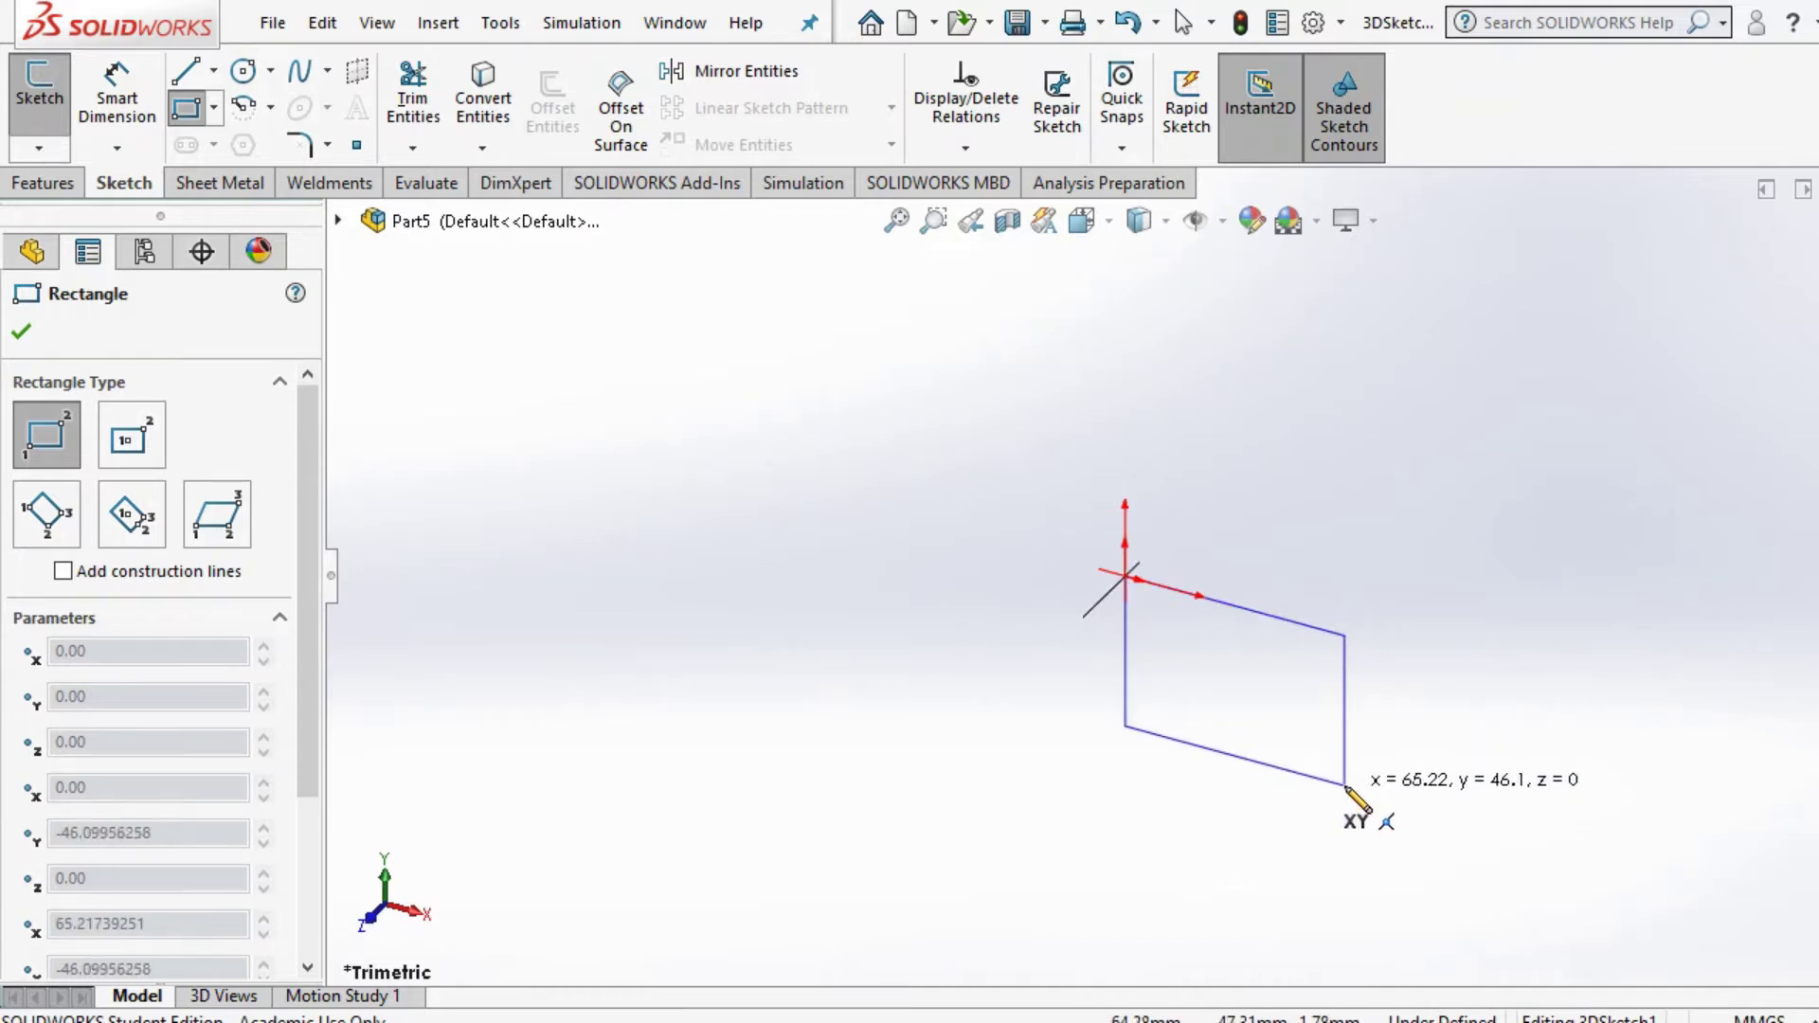
pyautogui.press('Tab')
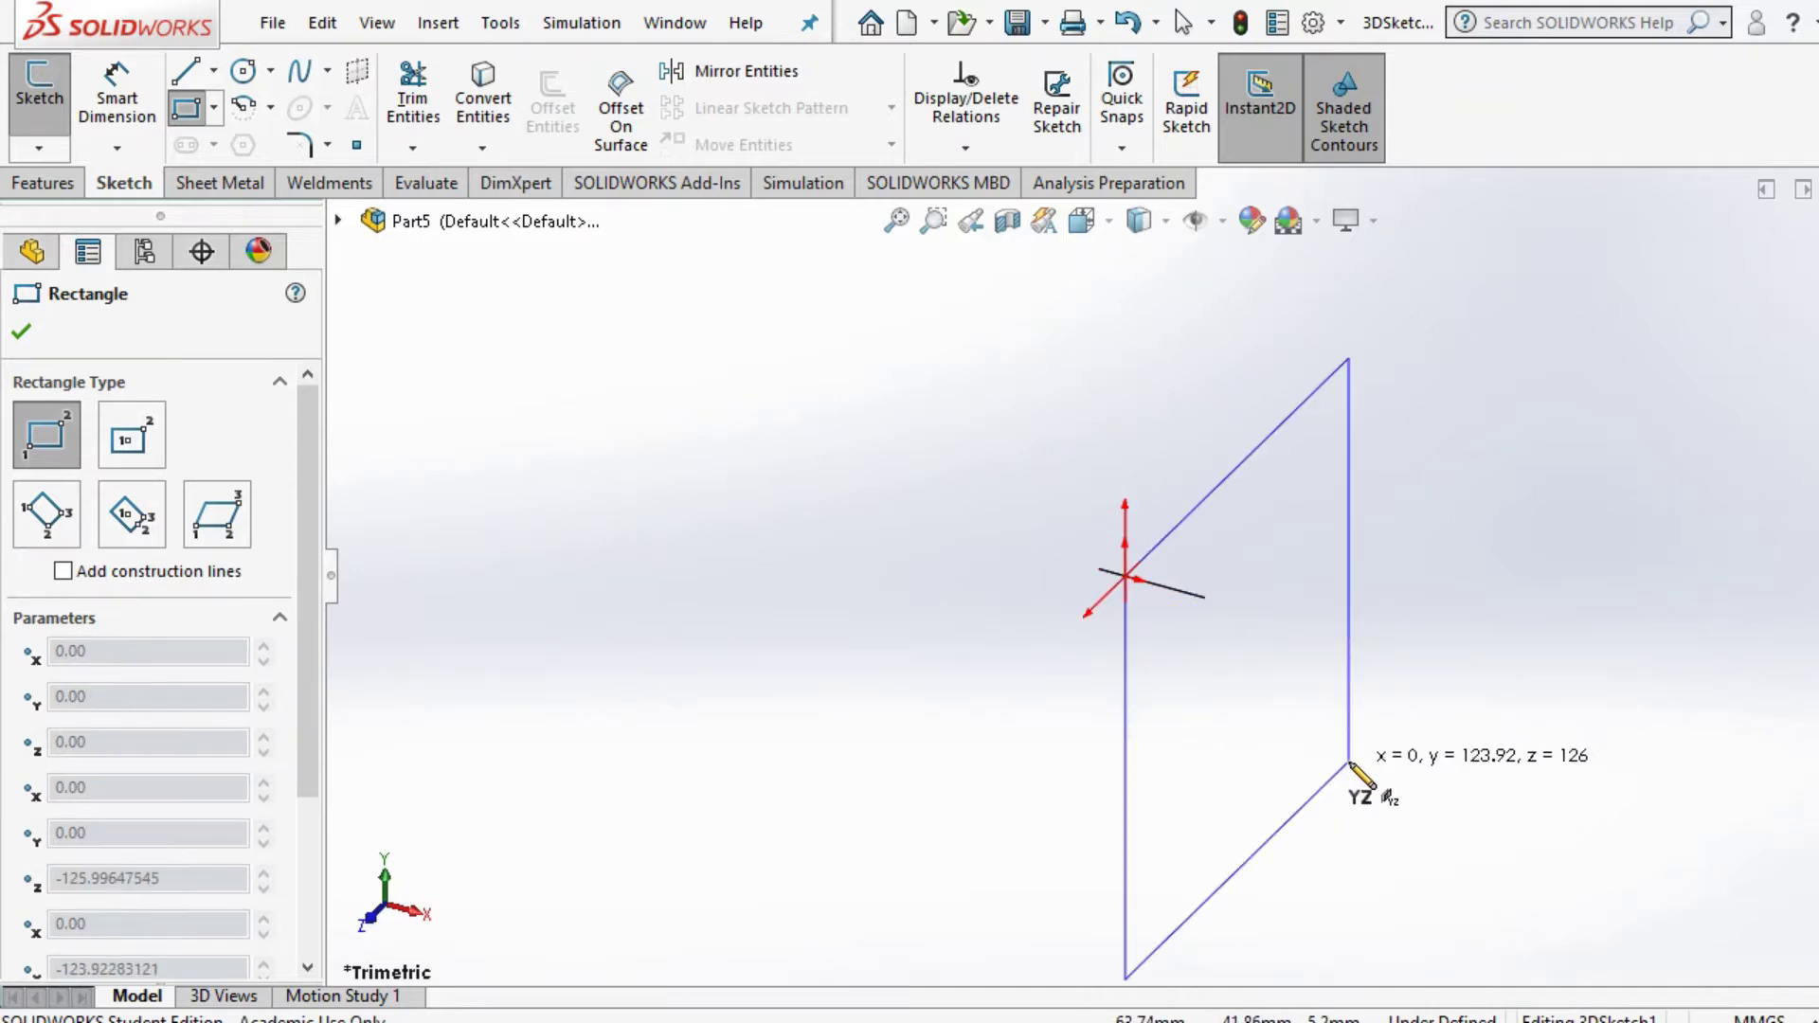
pyautogui.press('Tab')
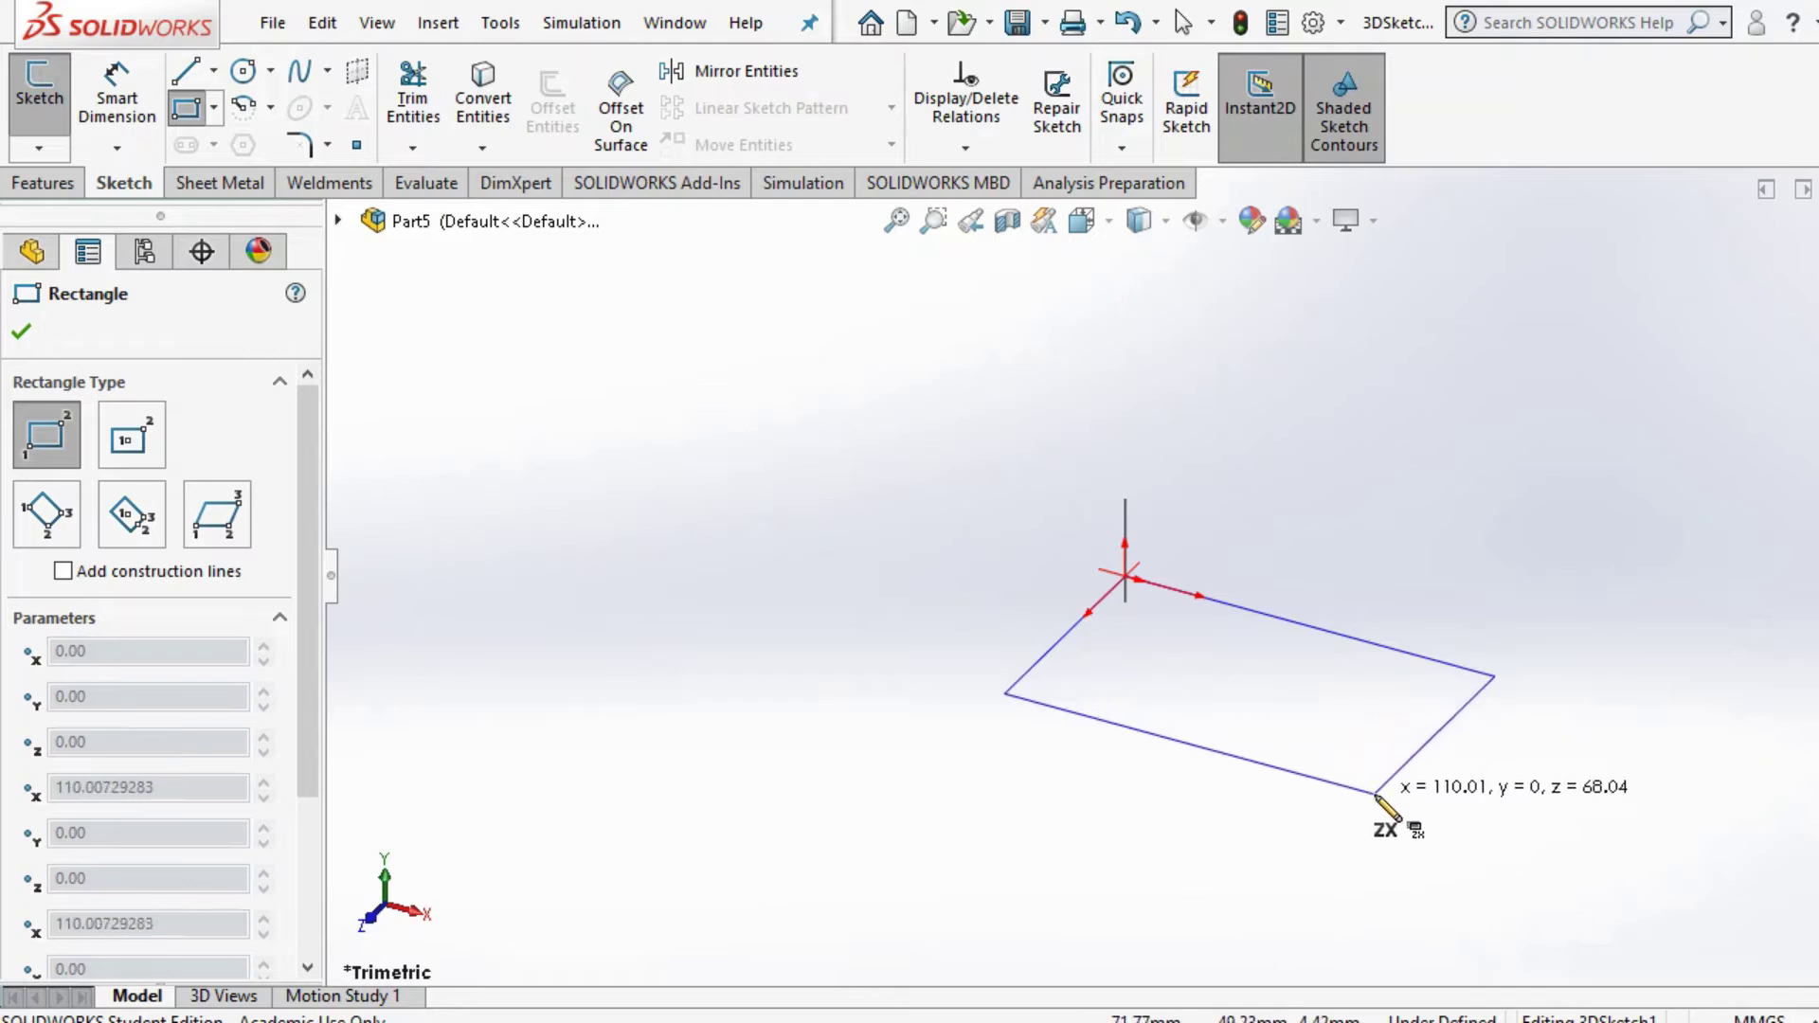
pyautogui.click(1375, 794)
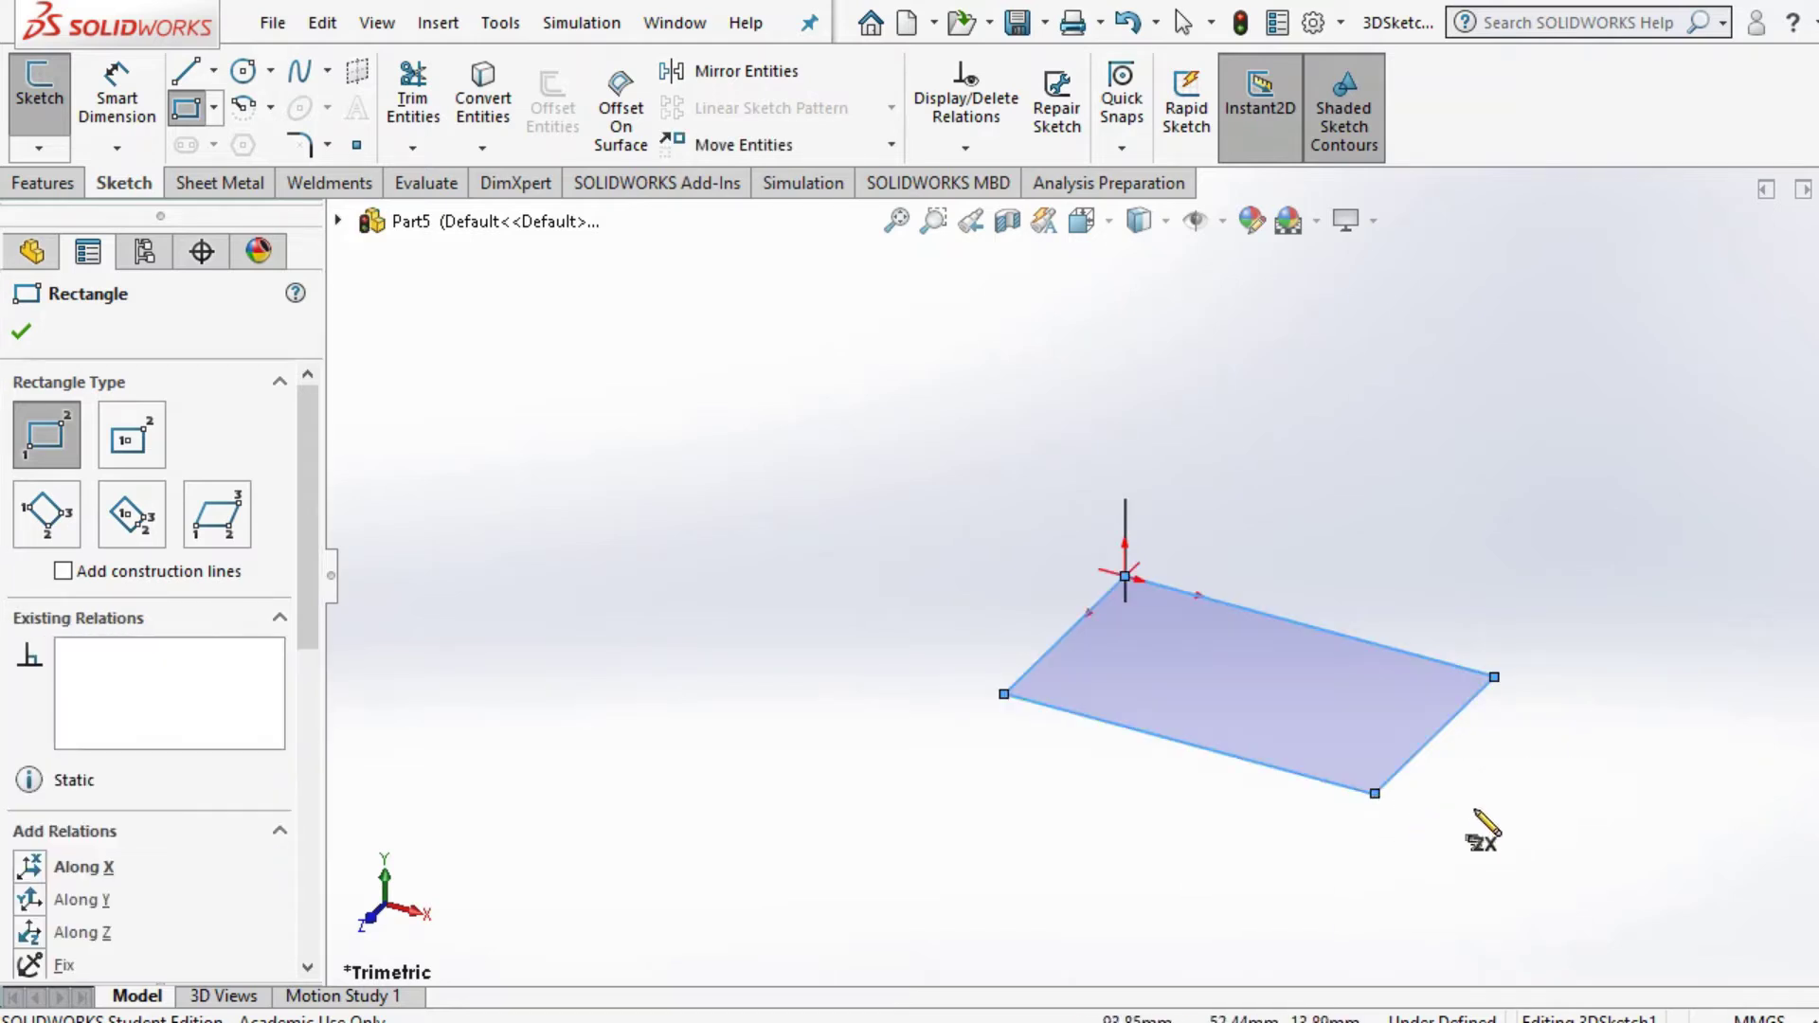
# Step: Draw a leg line straight down along Y from each of the rectangle's four corners
pyautogui.click(194, 81)
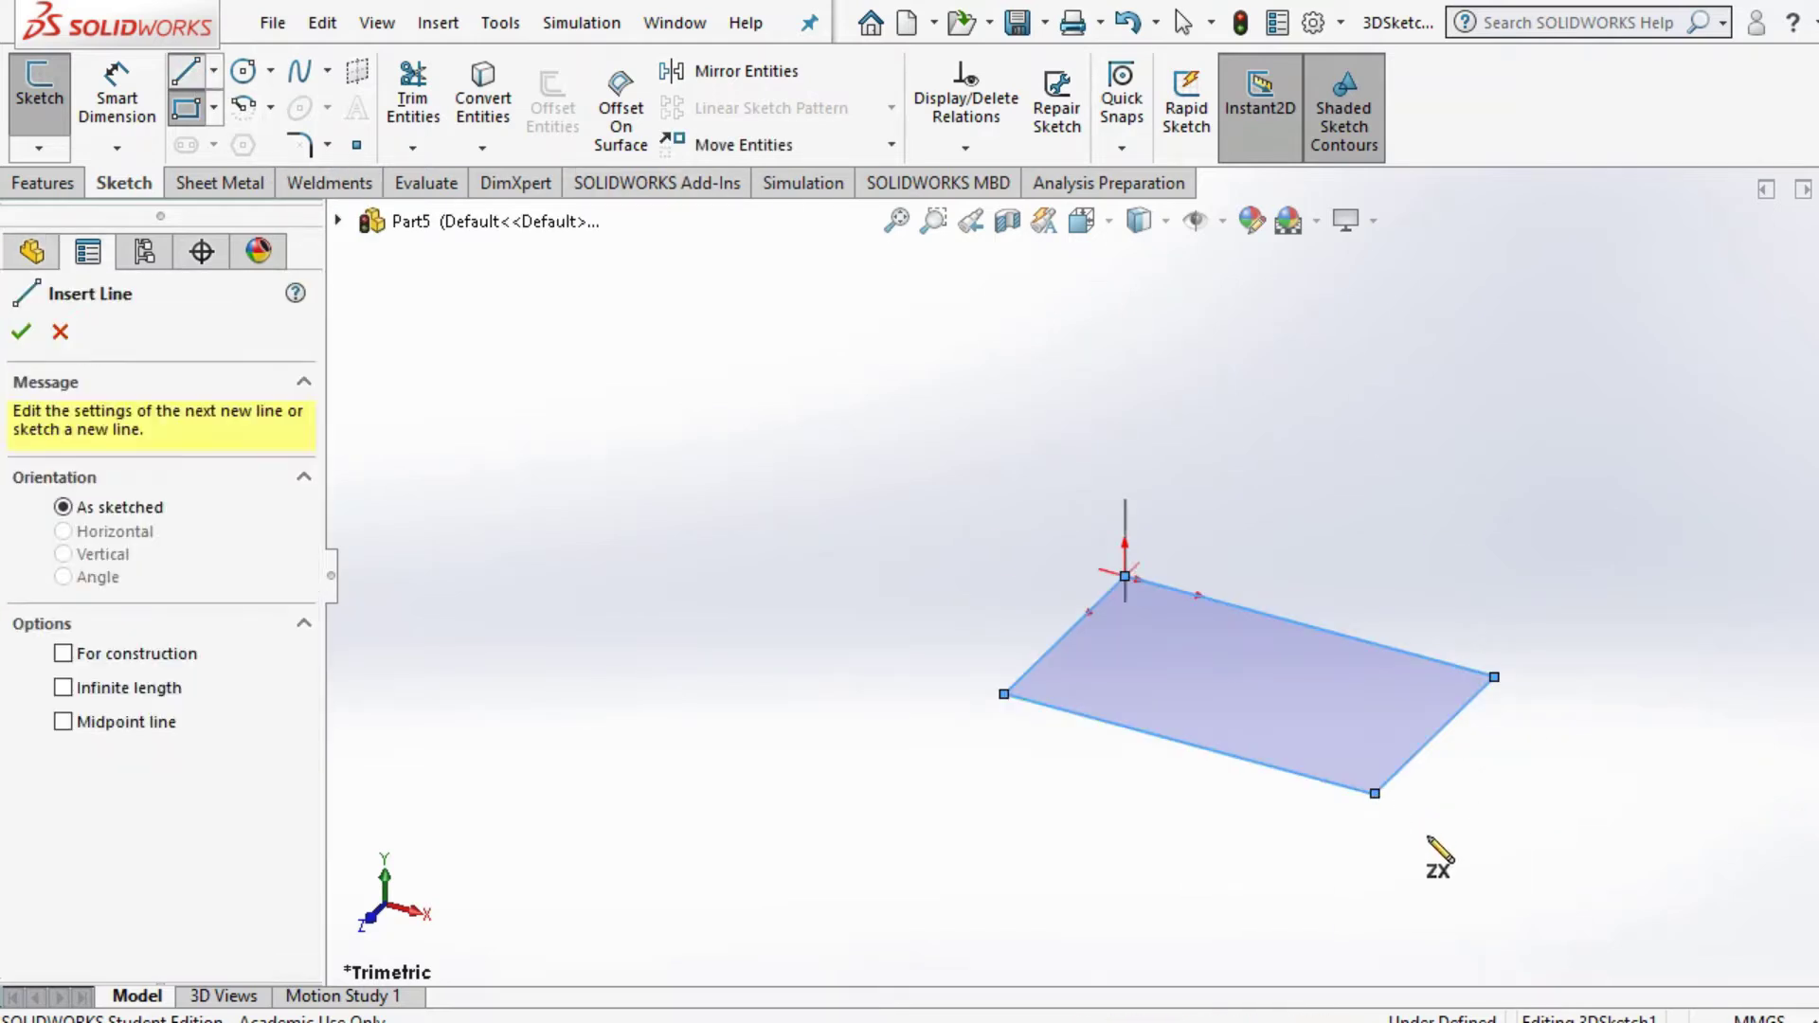
pyautogui.click(1374, 793)
pyautogui.moveTo(1388, 952); pyautogui.dragTo(1359, 883, button='middle')
pyautogui.press('Tab')
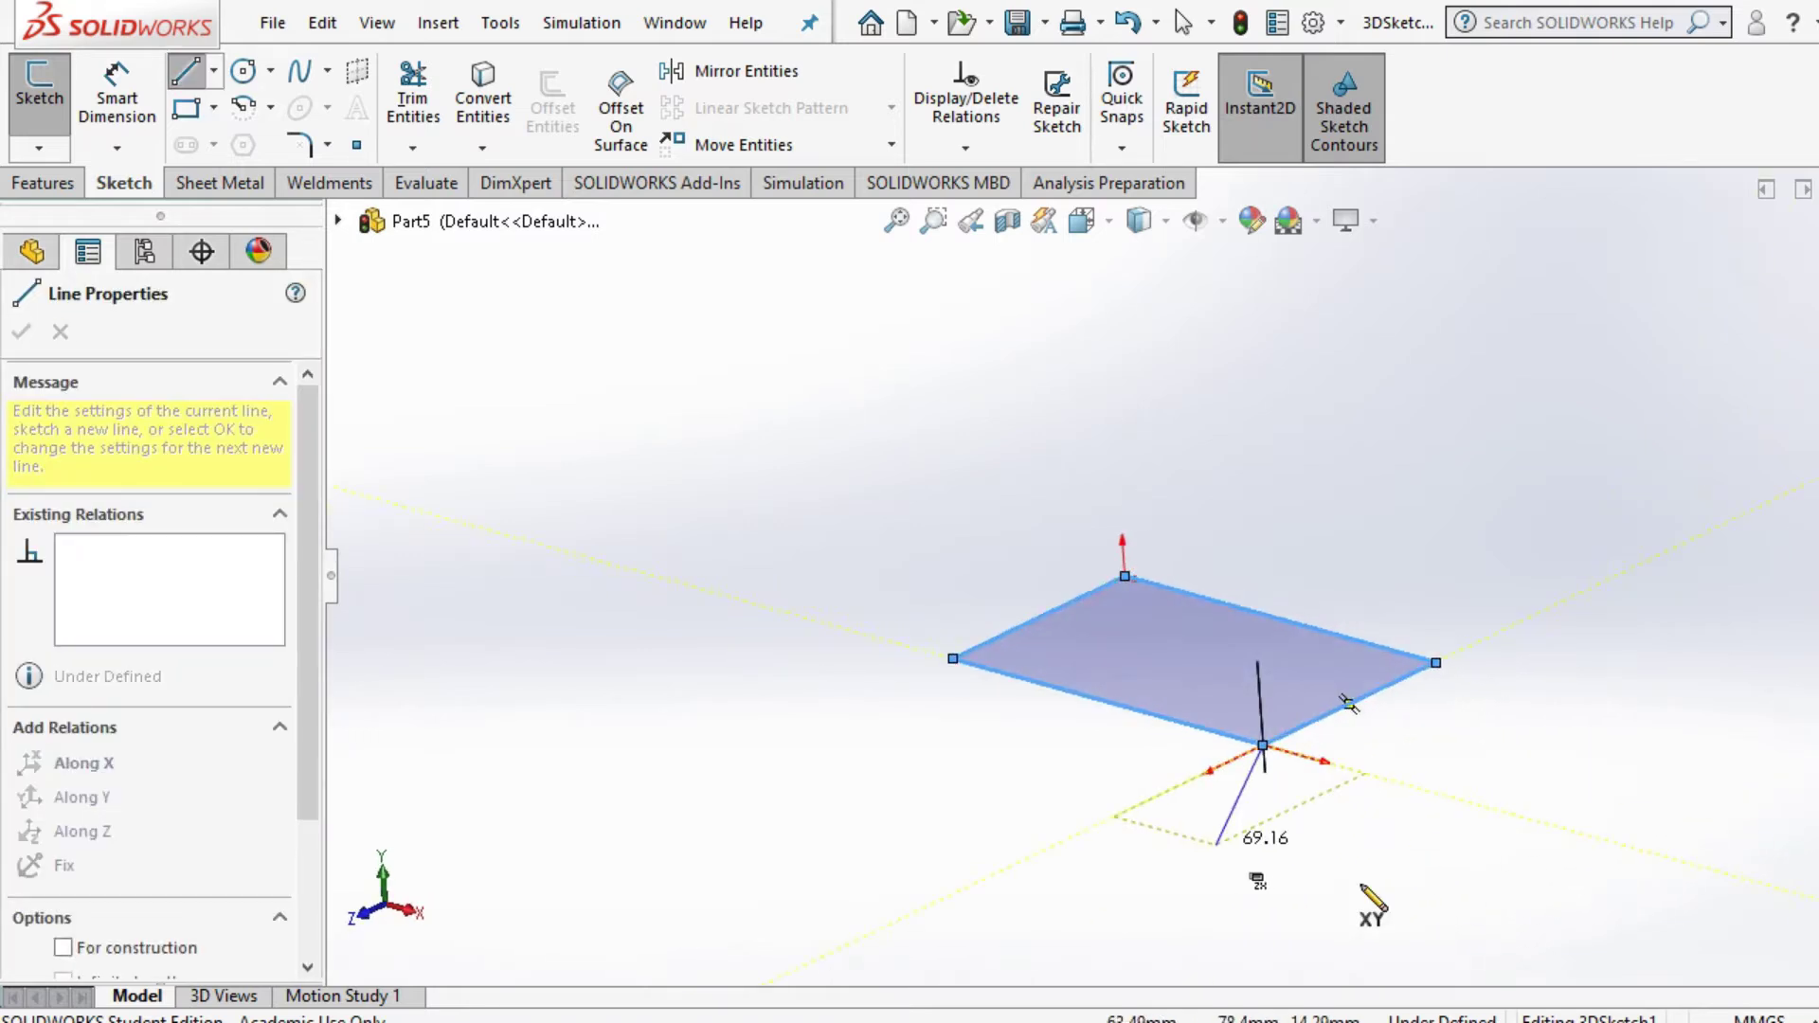
pyautogui.moveTo(1184, 720)
pyautogui.mouseDown(button='middle')
pyautogui.moveTo(1288, 655)
pyautogui.moveTo(1348, 741)
pyautogui.moveTo(1318, 745)
pyautogui.mouseUp(button='middle')
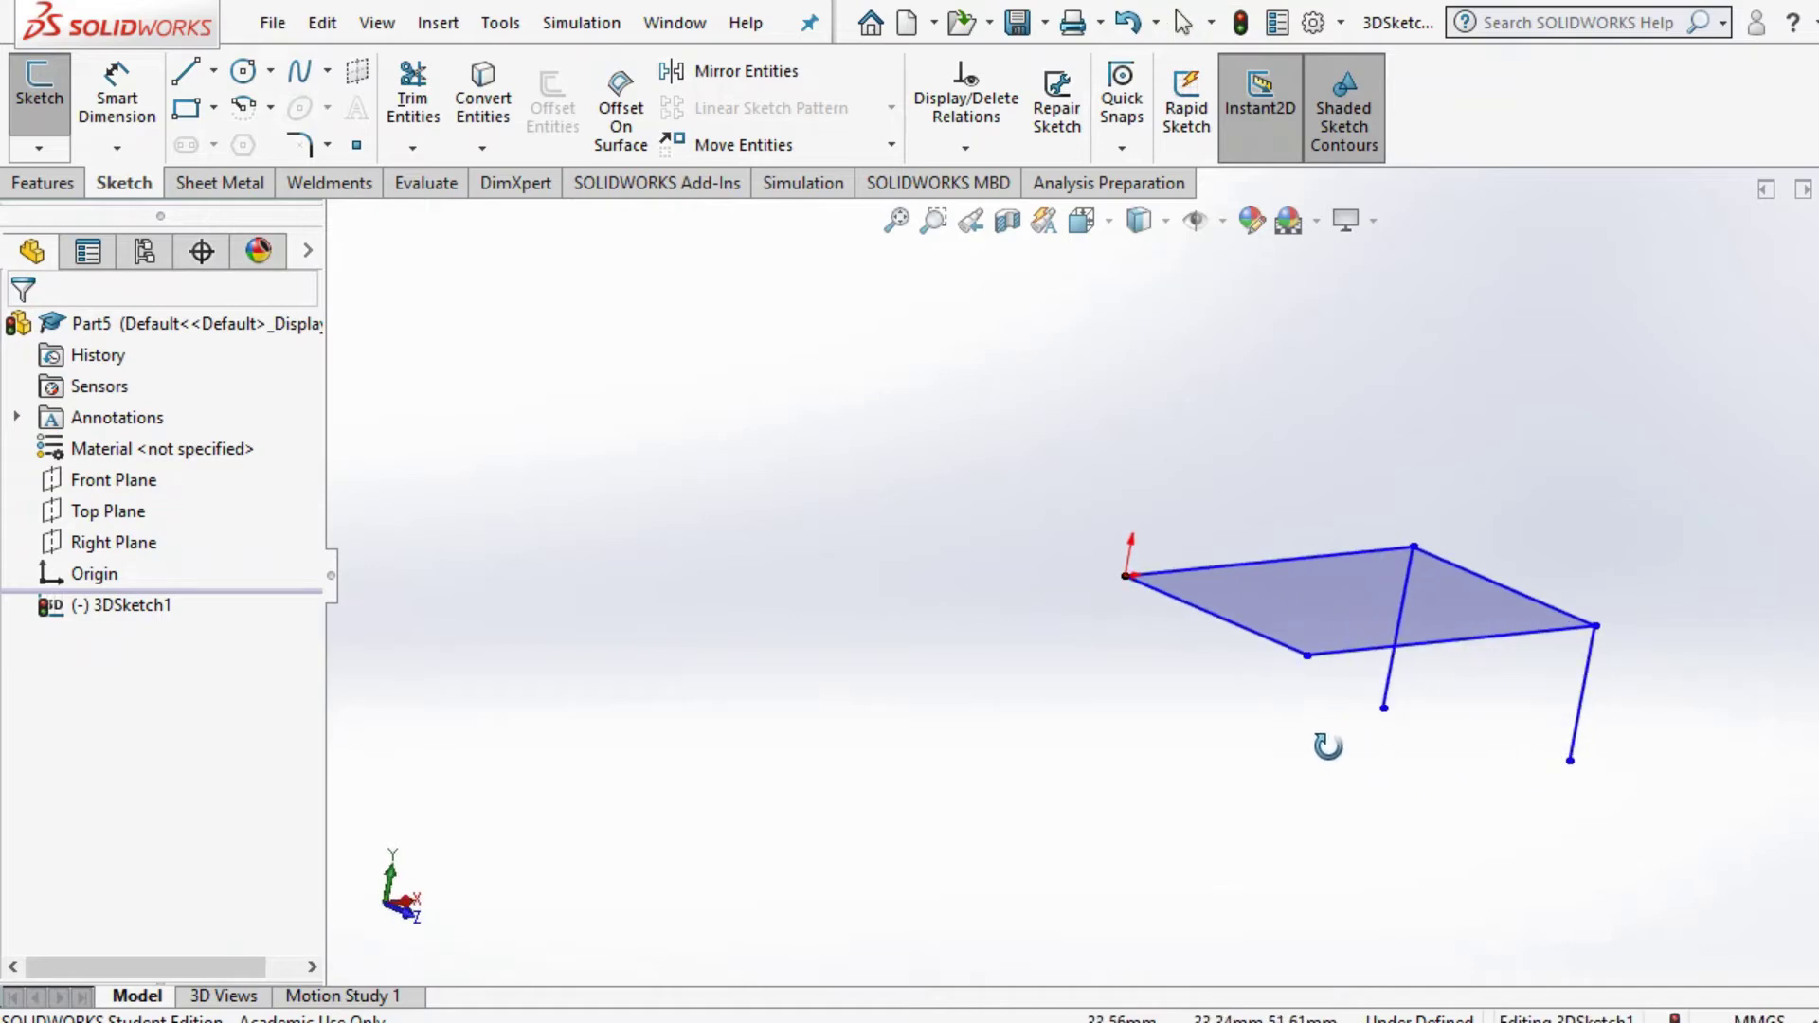
pyautogui.click(191, 73)
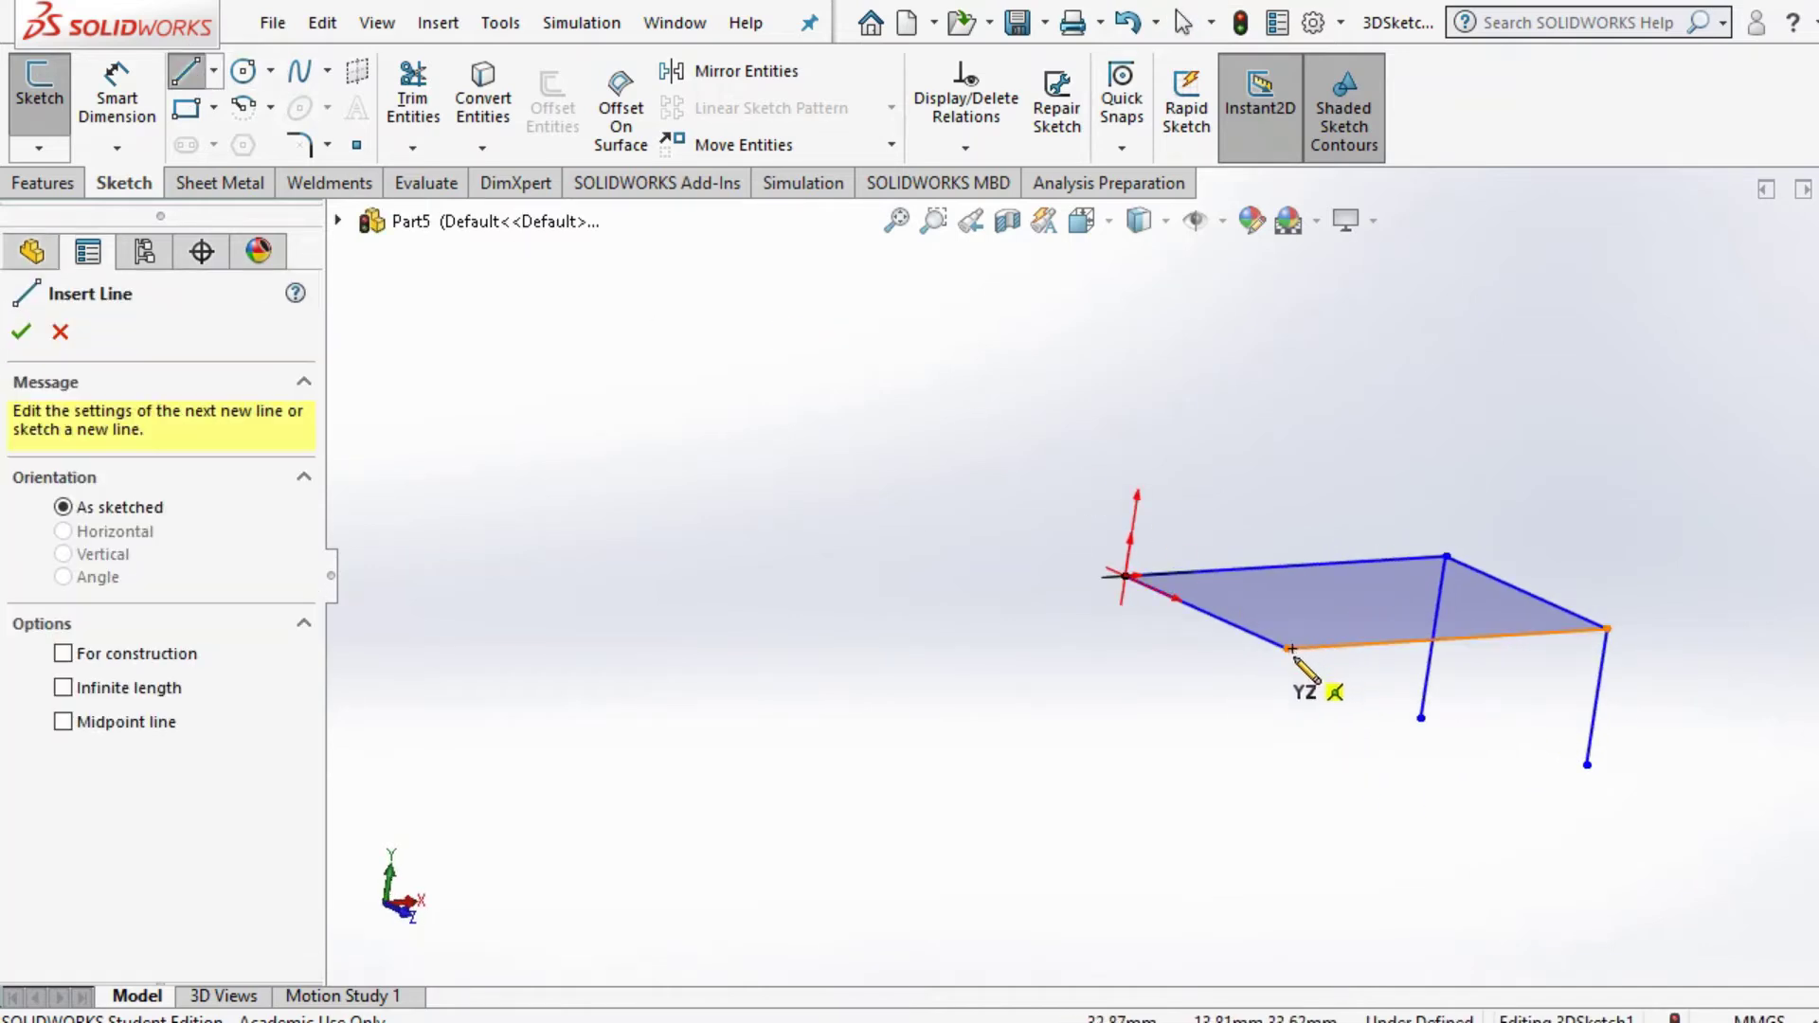
pyautogui.click(1288, 649)
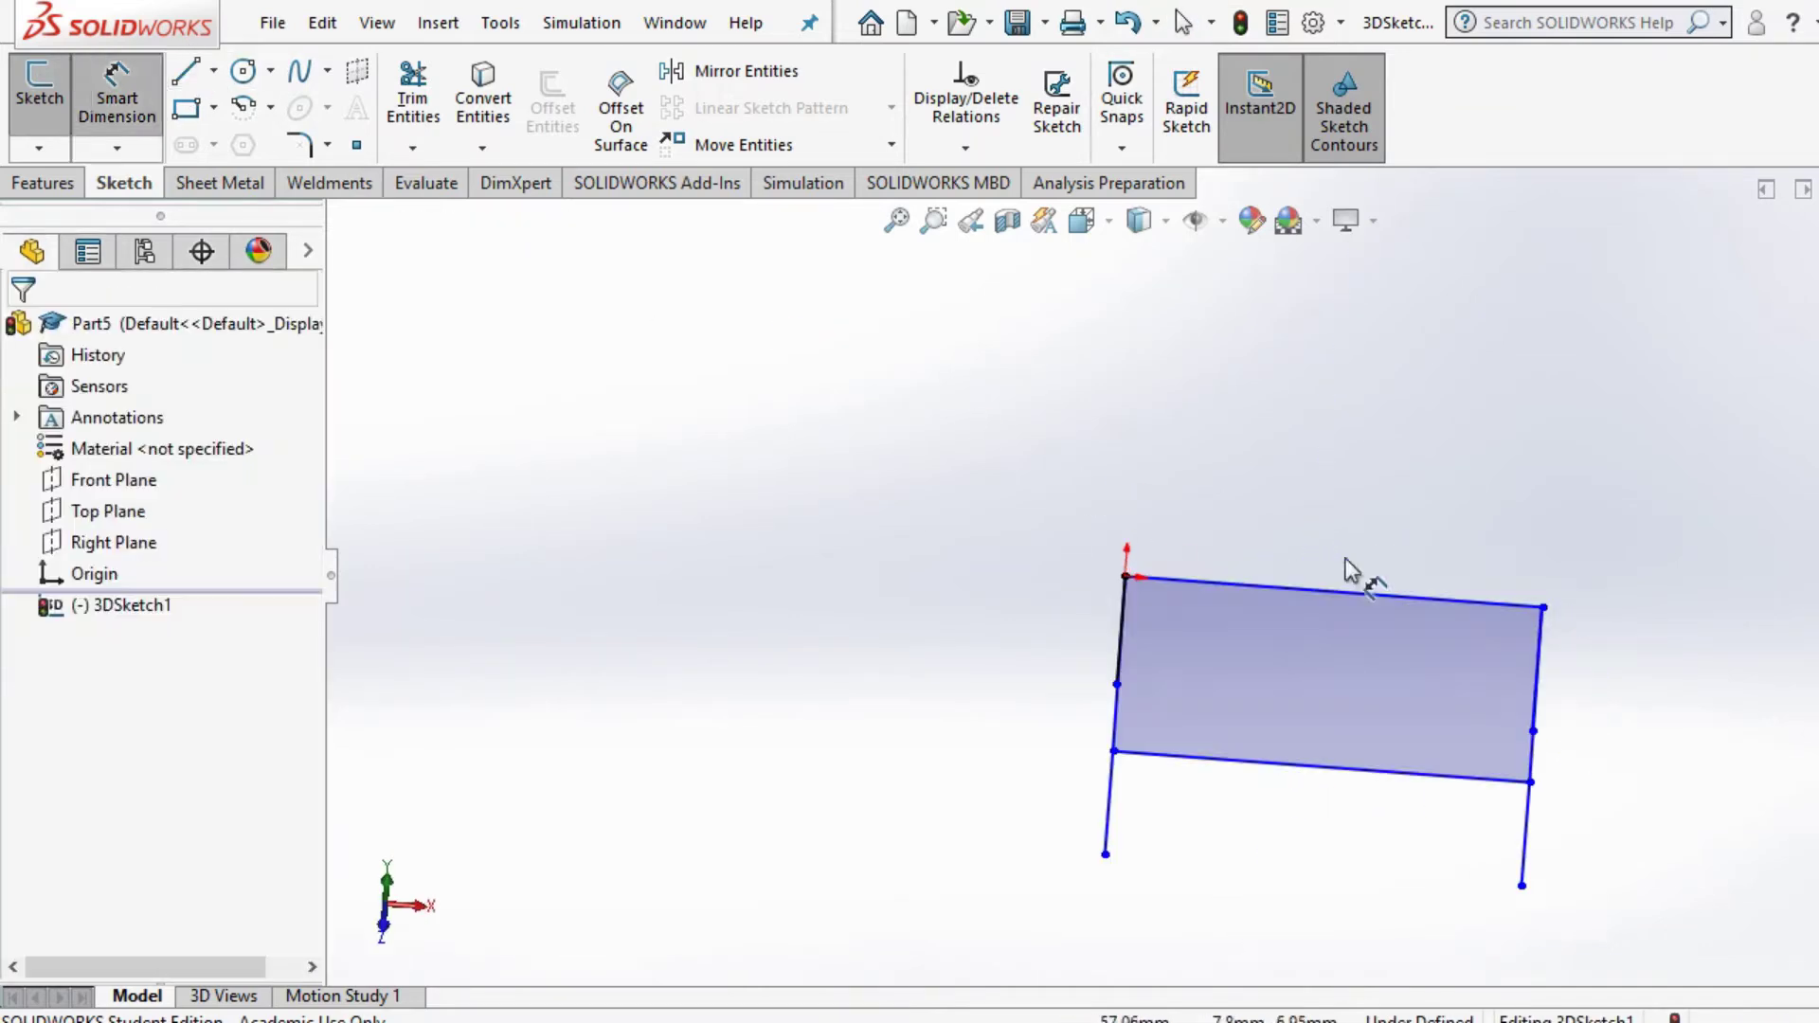
# Step: Dimension the rectangle's long edge at the origin to 900 mm
pyautogui.click(100, 106)
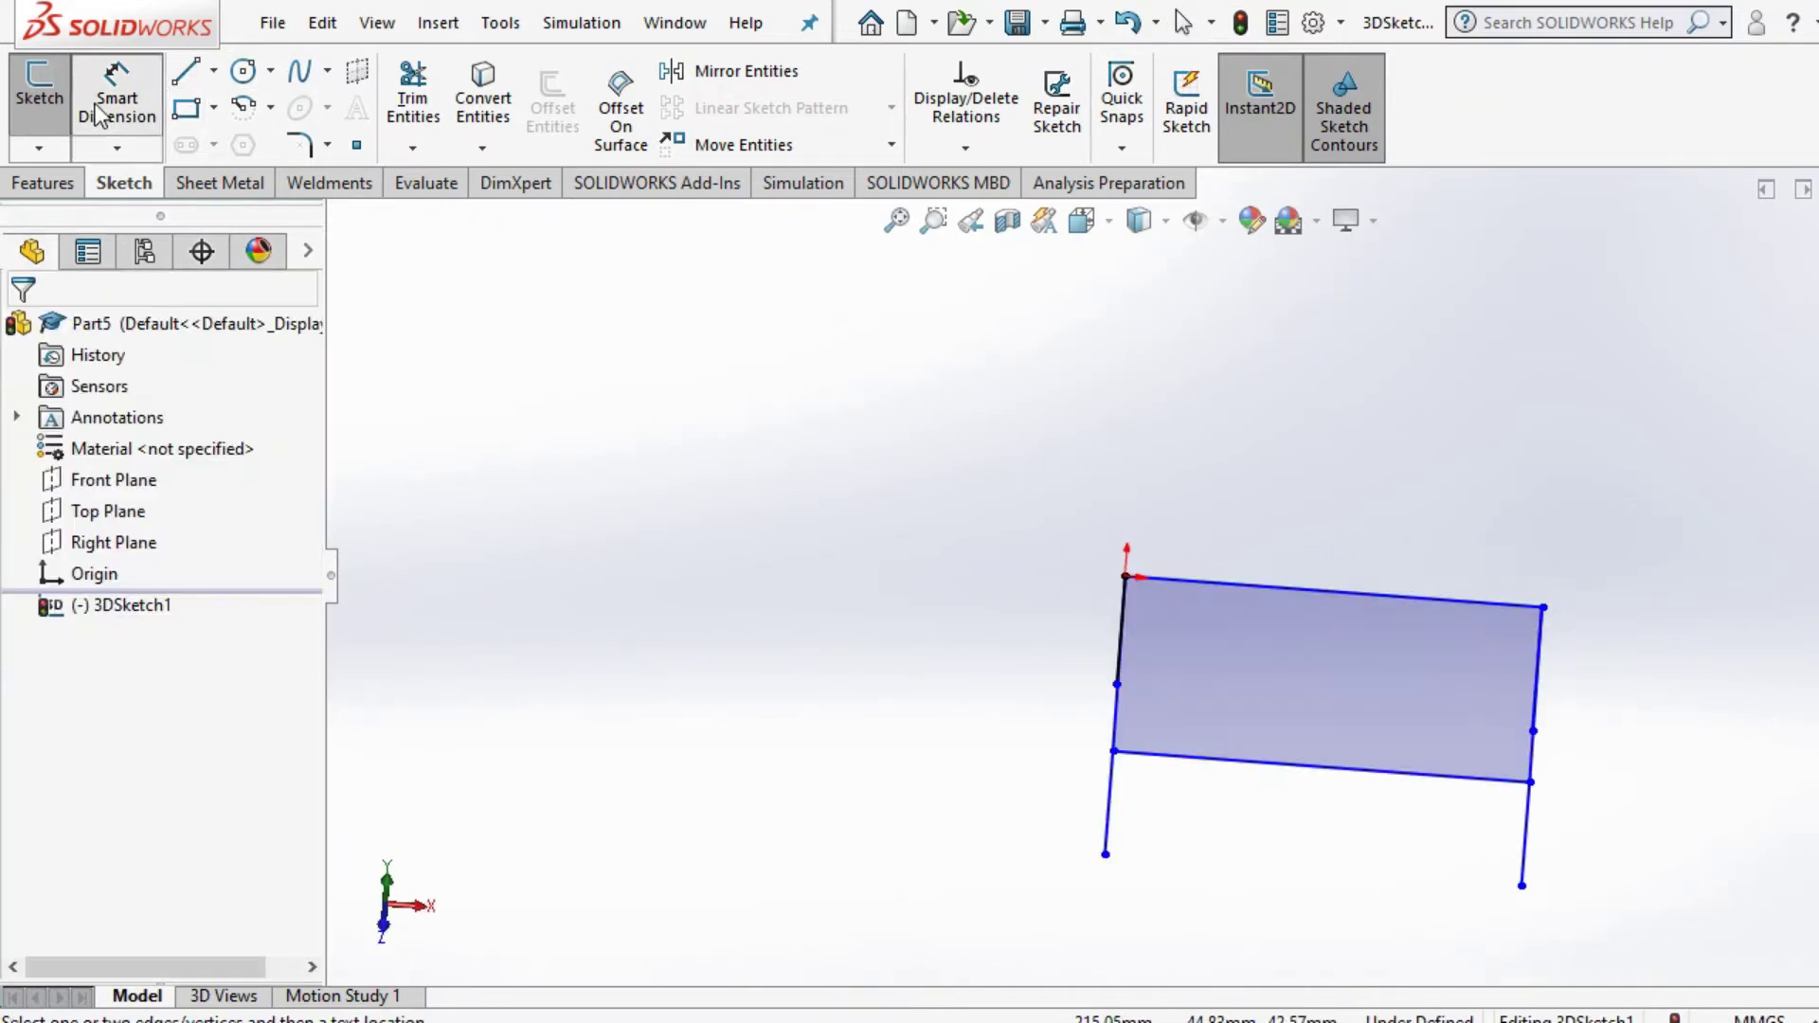
pyautogui.click(1339, 597)
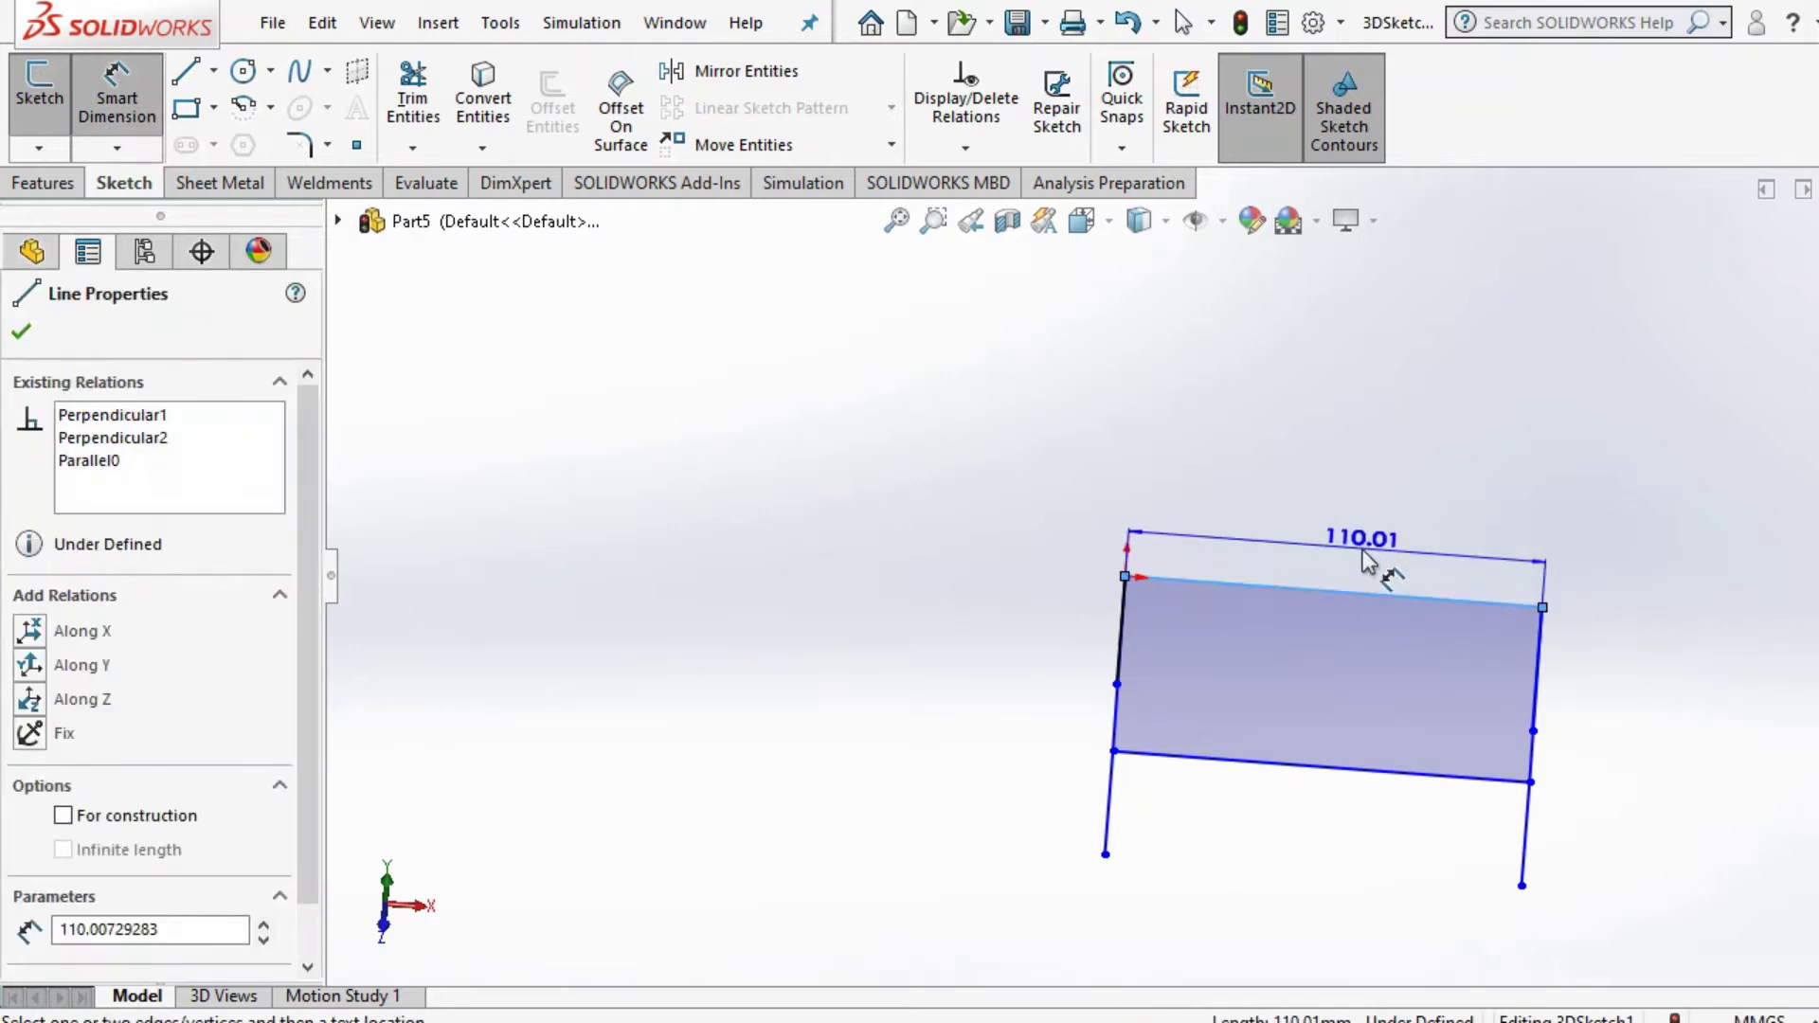
pyautogui.click(1364, 563)
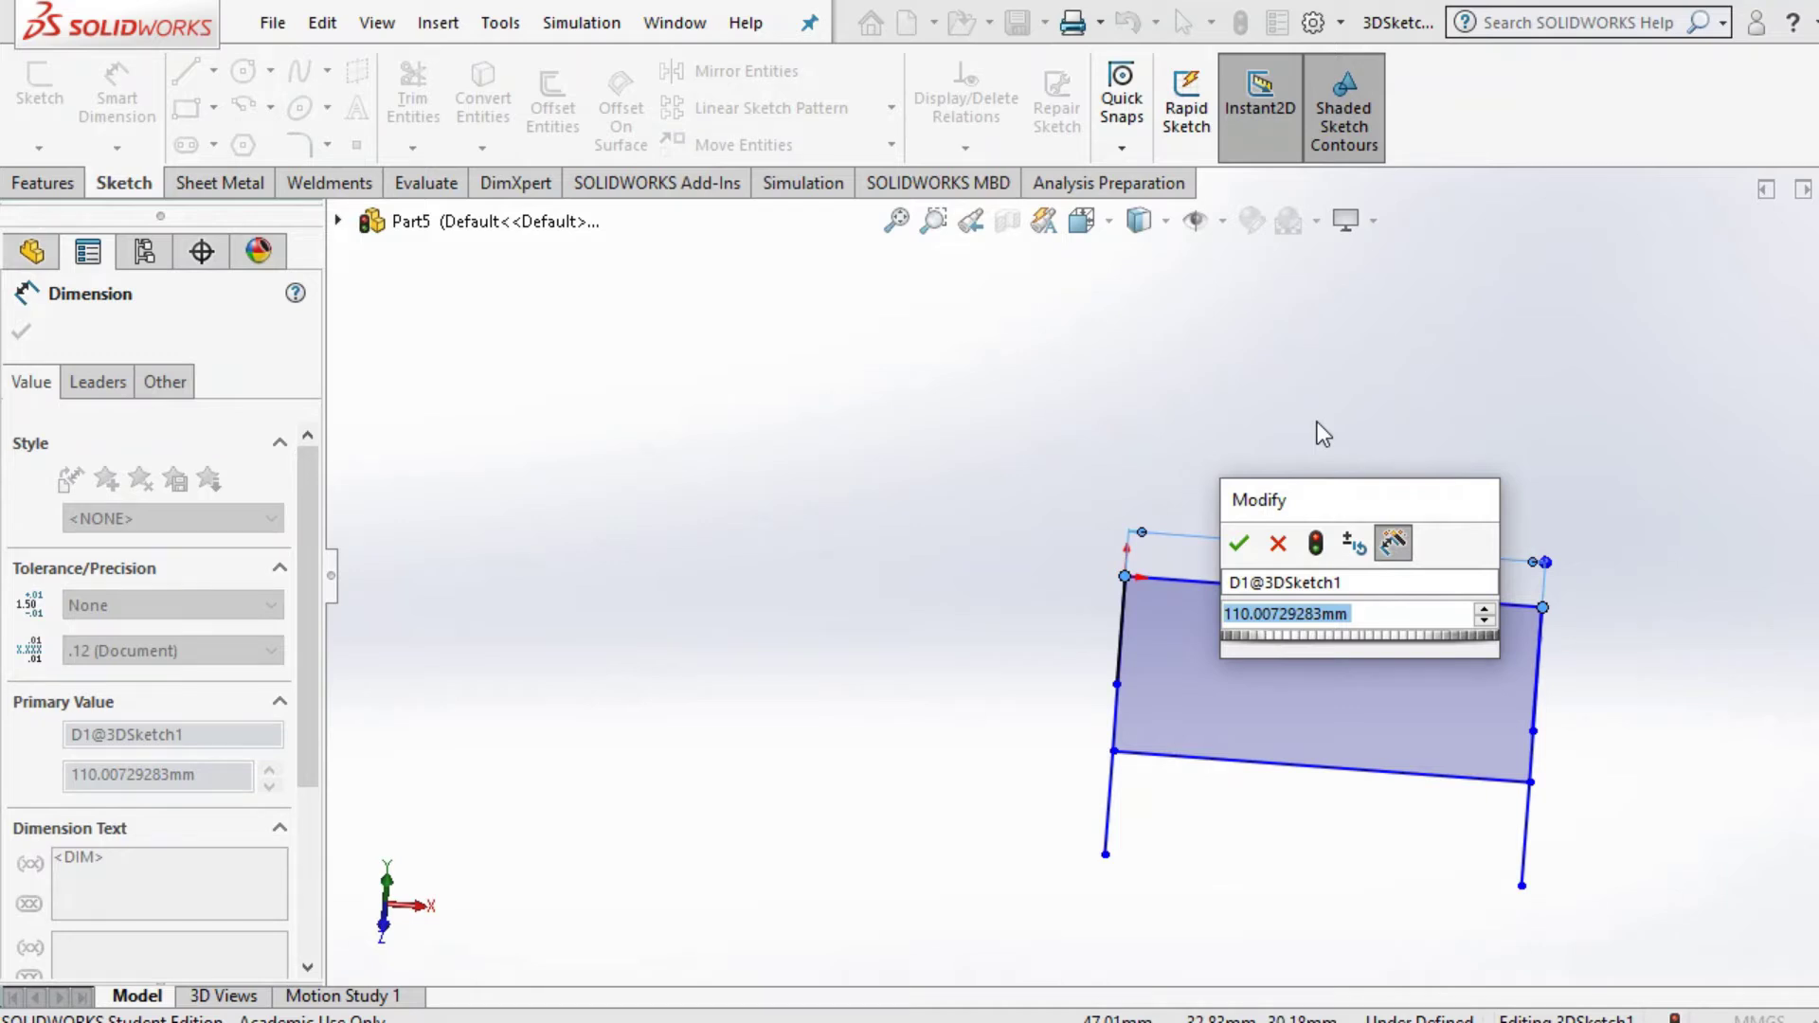
pyautogui.write('900')
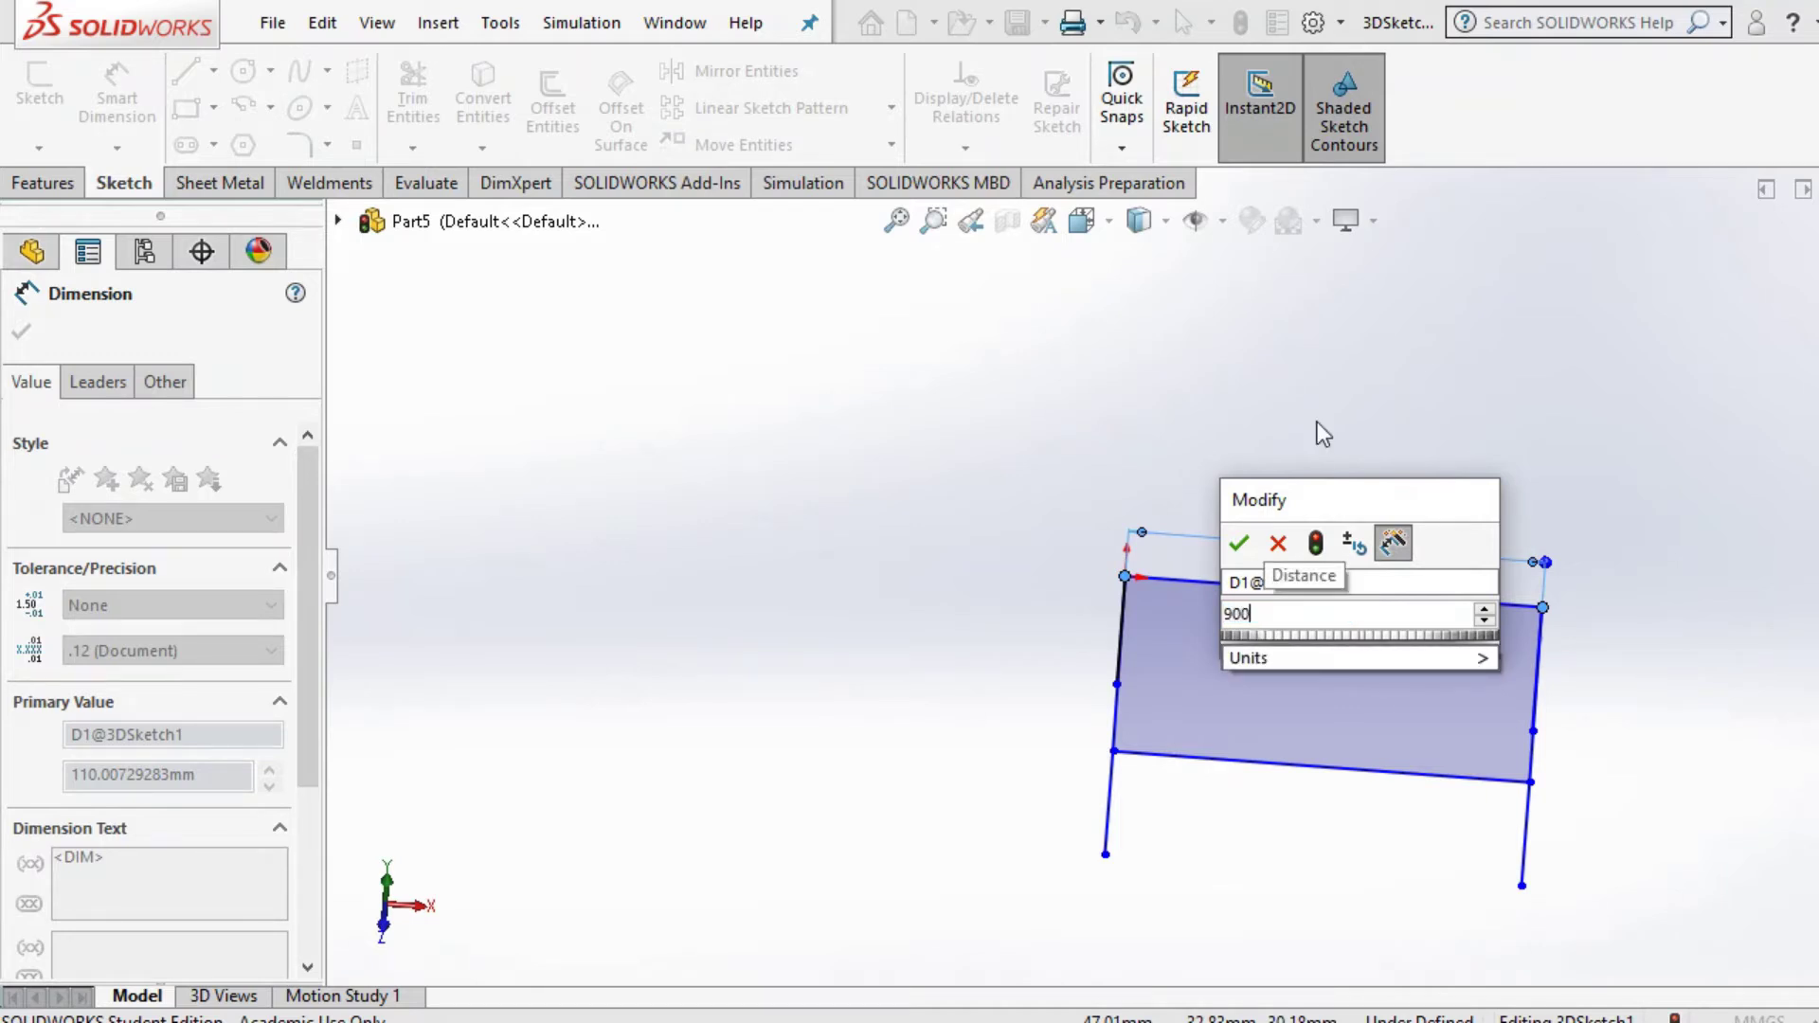
pyautogui.press('Return')
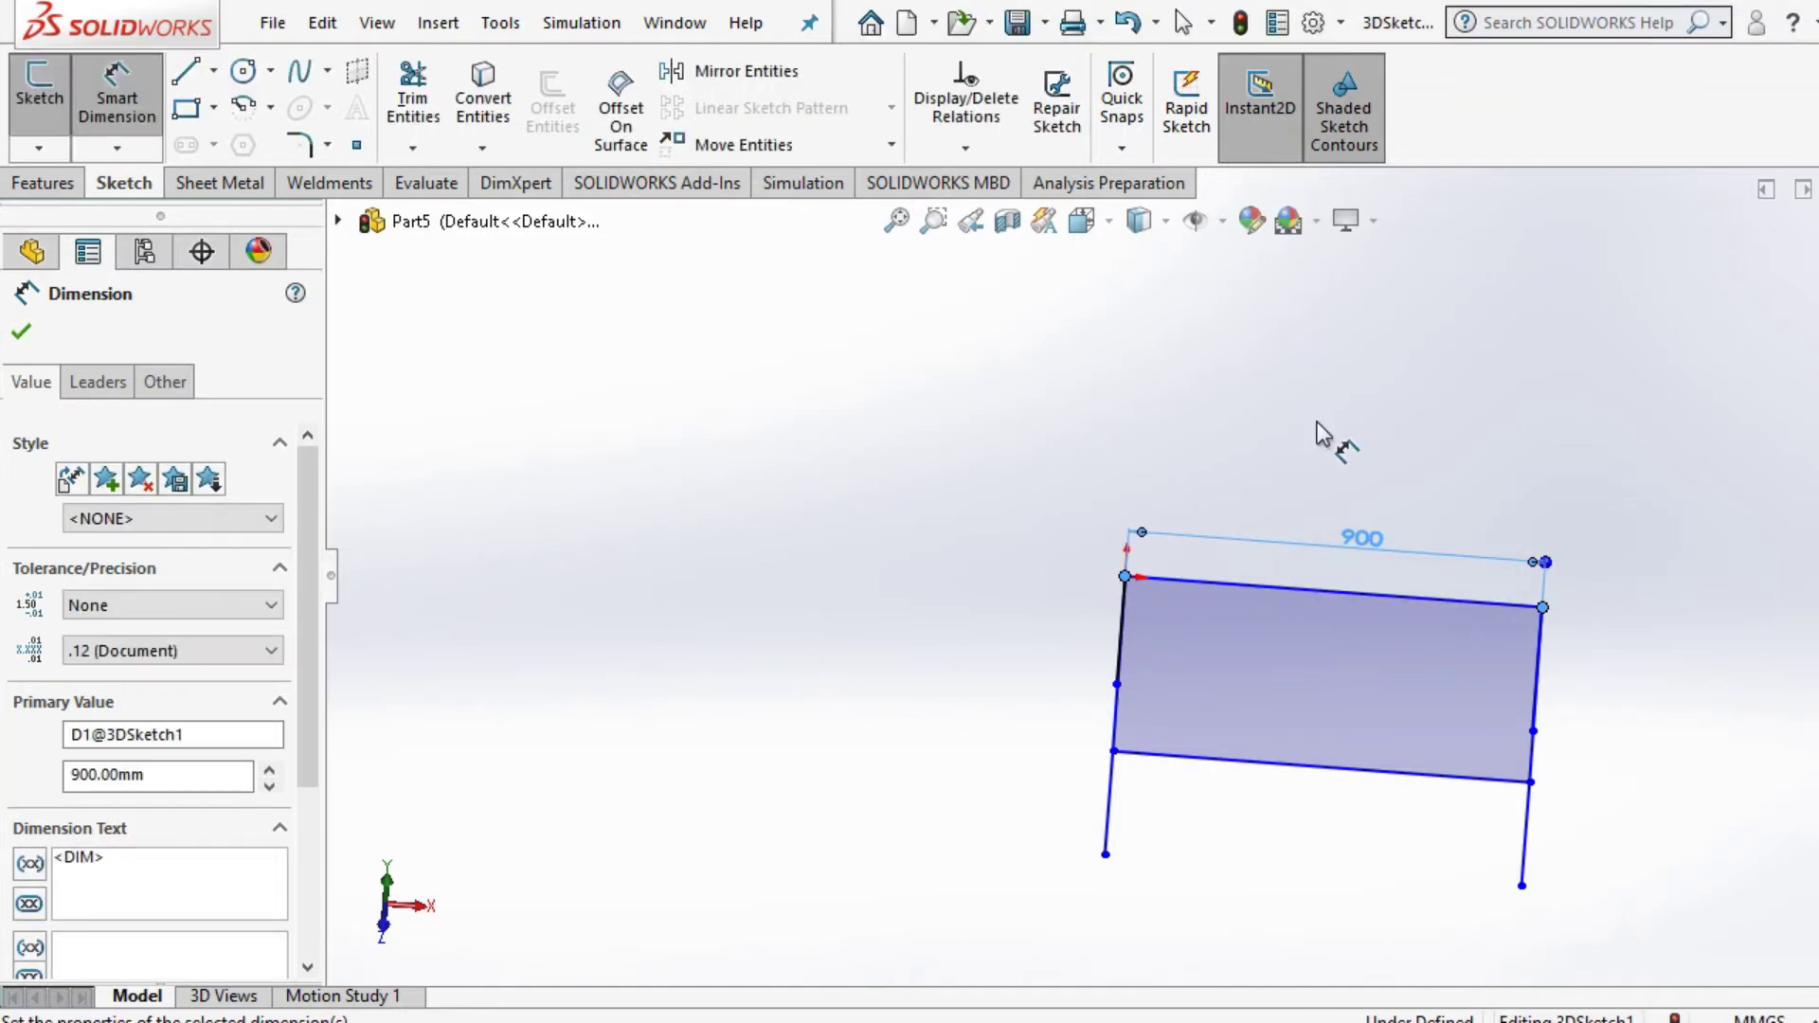
# Step: Dimension the rectangle's short edge opposite the origin to 600 mm
pyautogui.click(1535, 709)
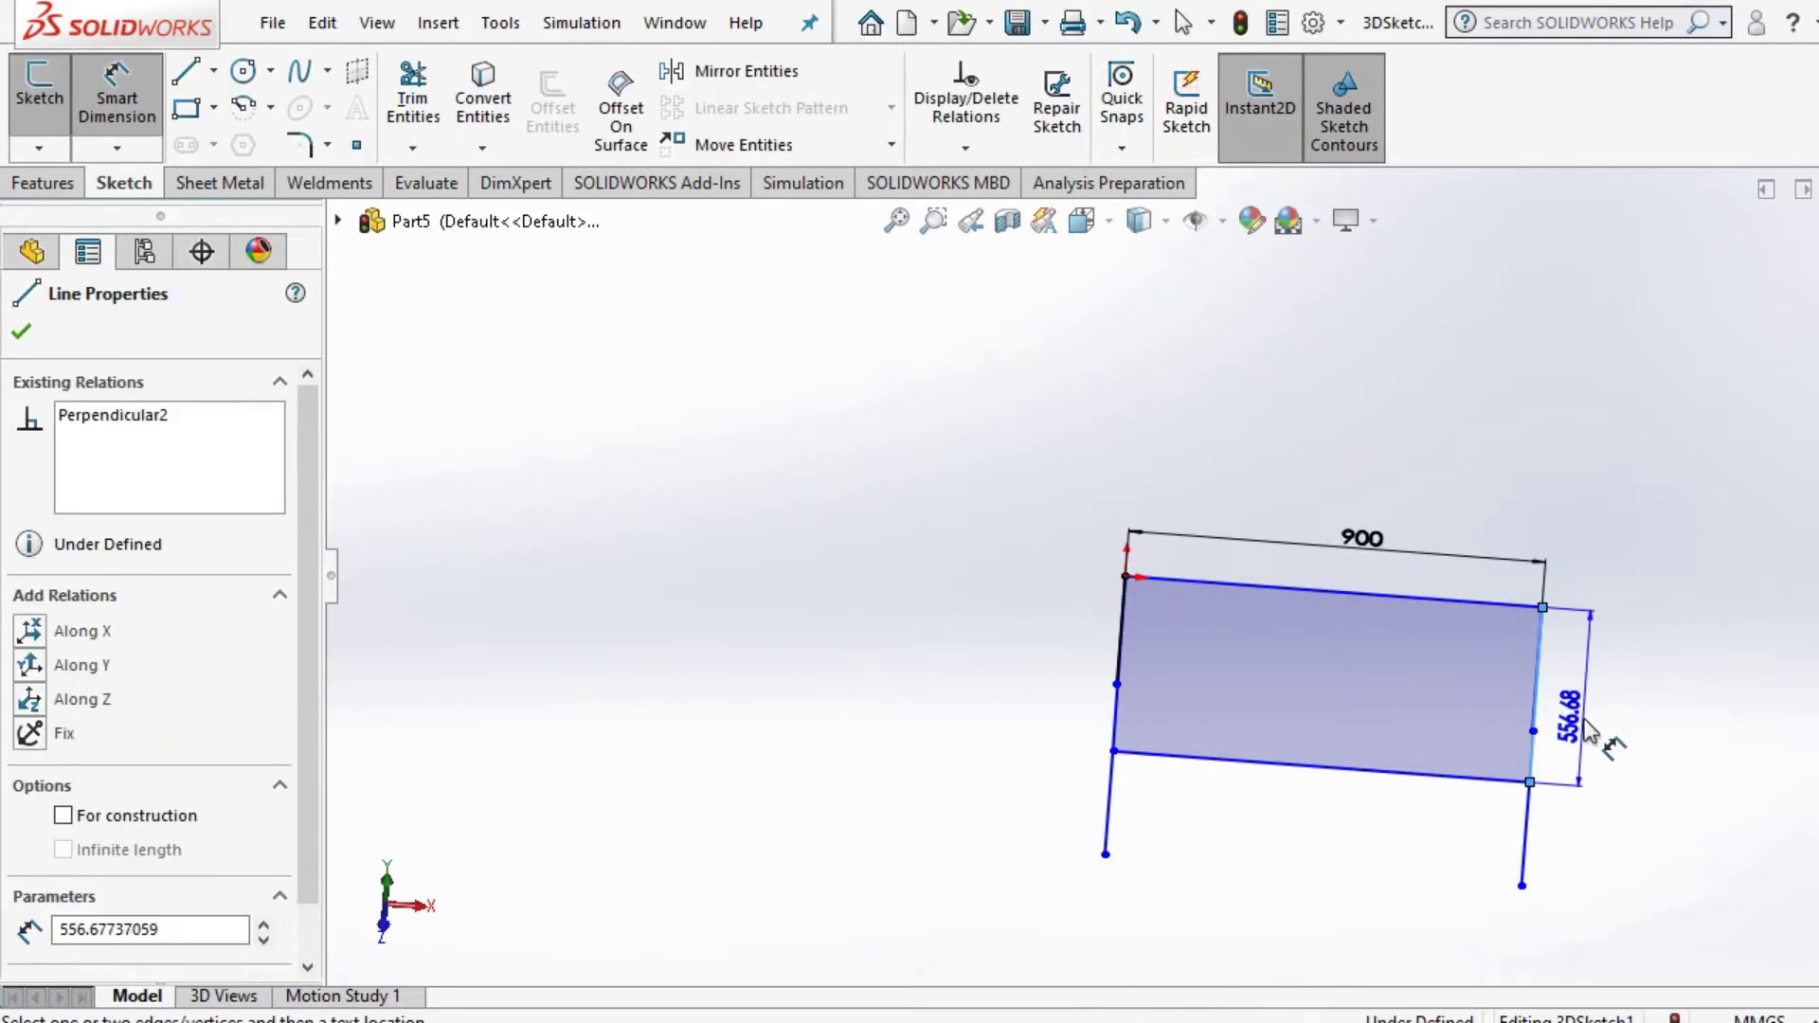
pyautogui.click(1591, 731)
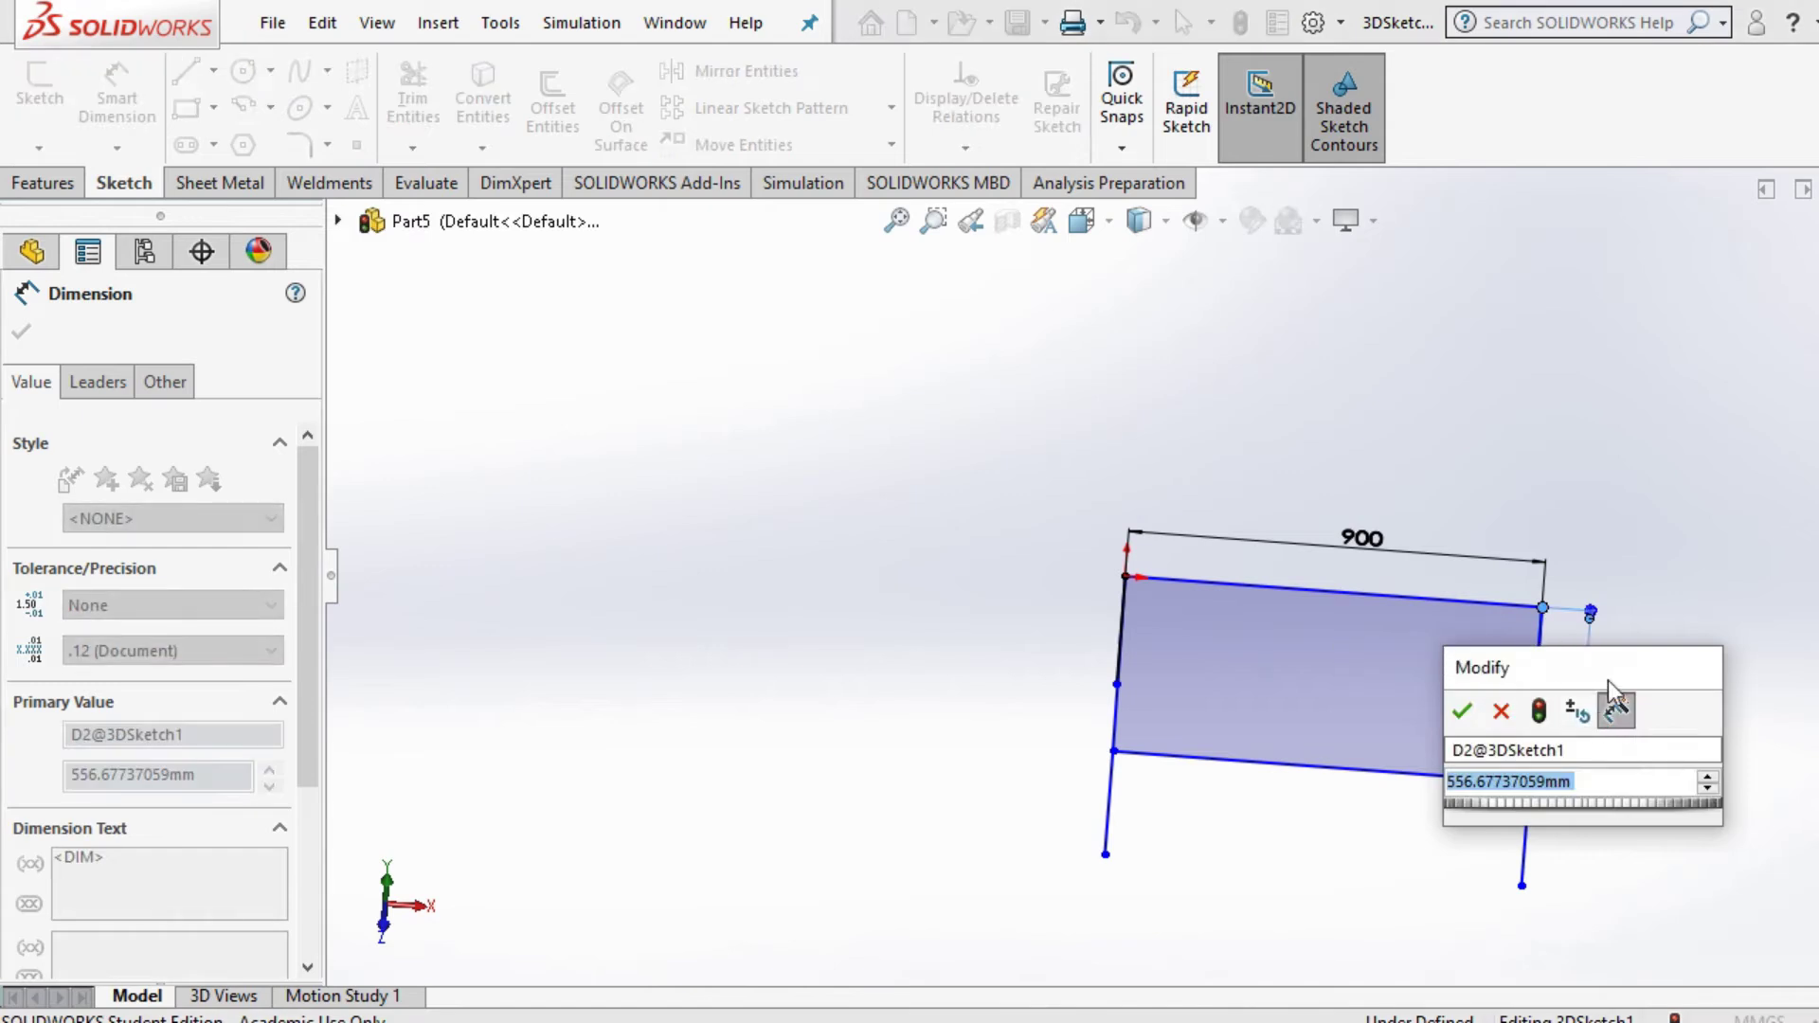
pyautogui.write('600')
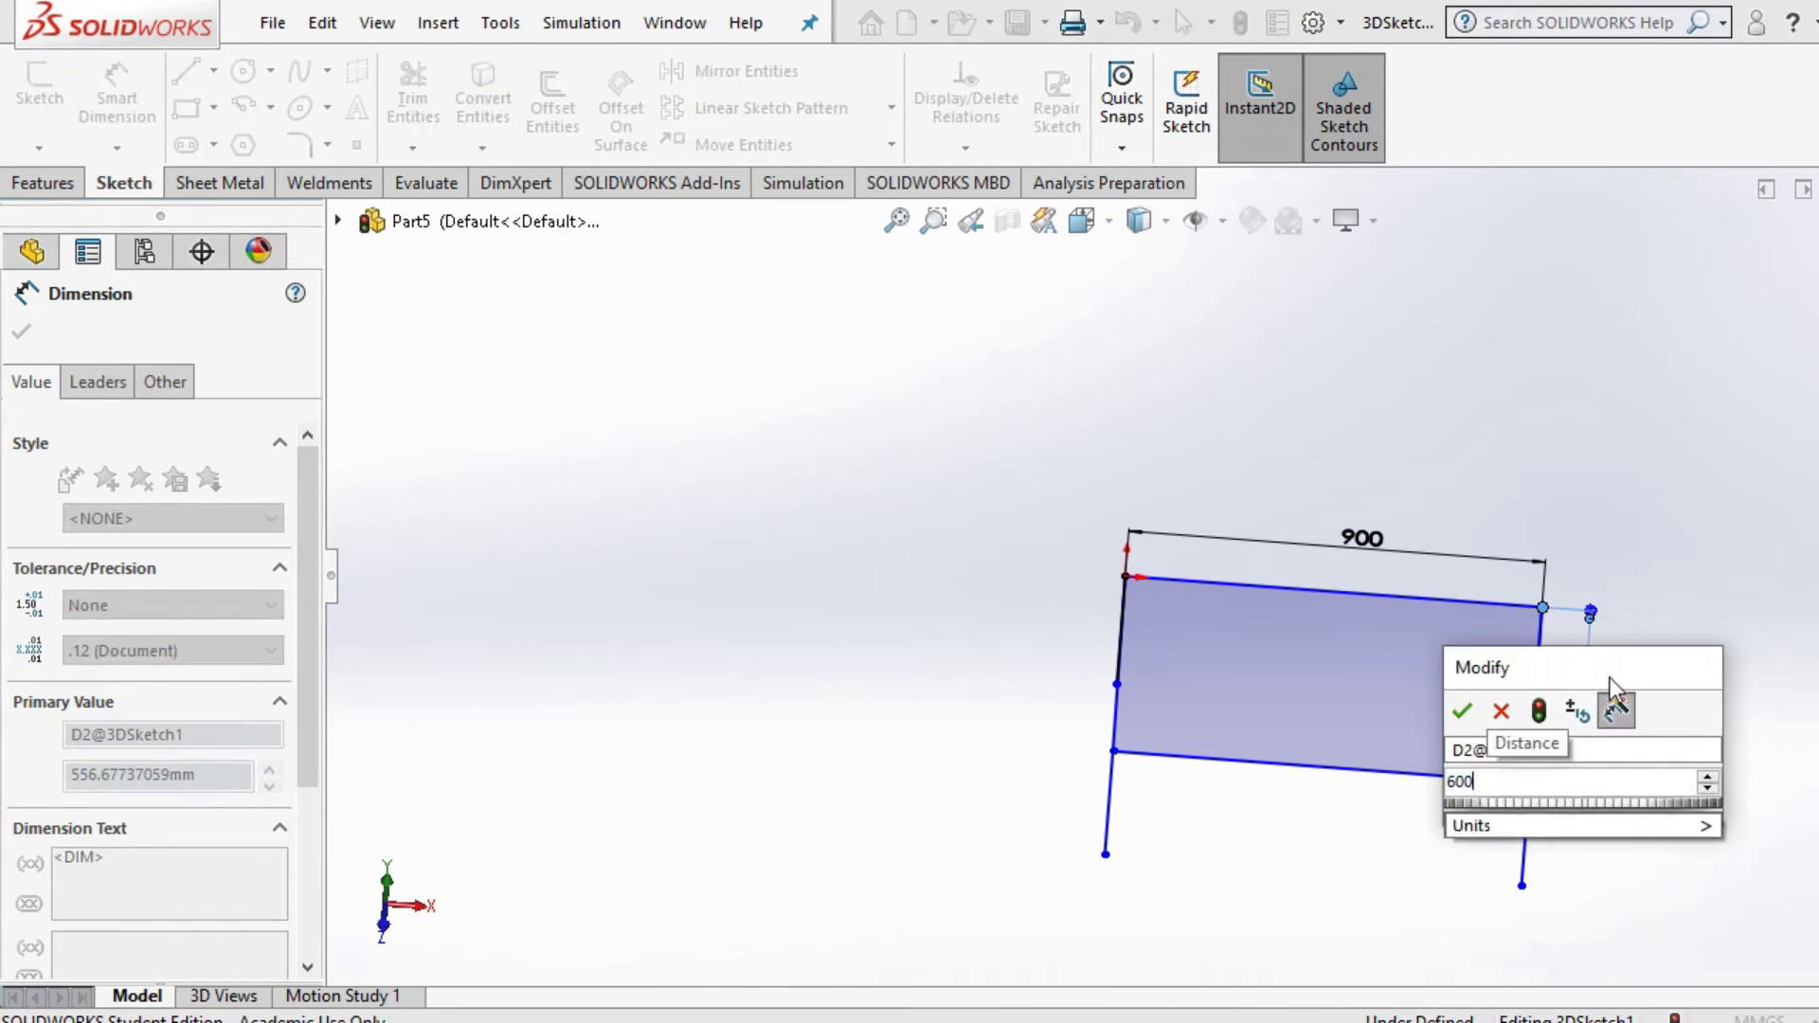
pyautogui.press('Return')
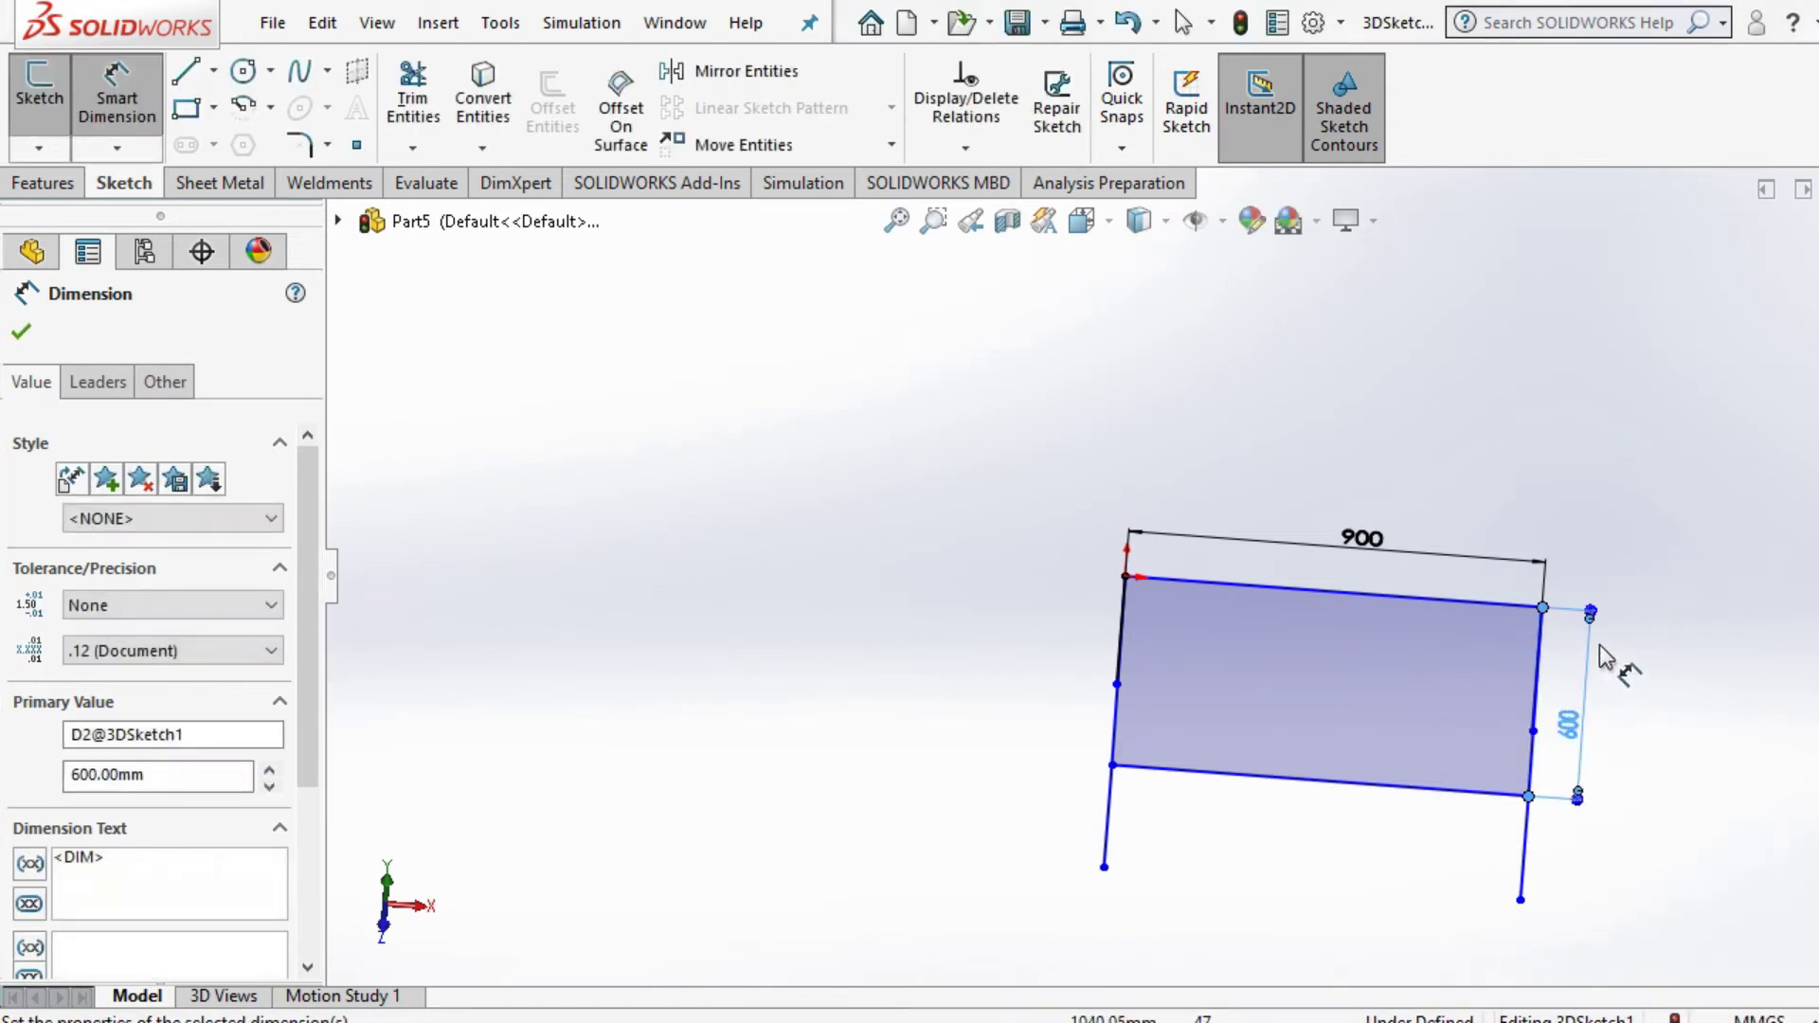
# Step: Dimension the front leg line on the origin side of the frame to 650 mm
pyautogui.moveTo(1151, 803); pyautogui.dragTo(1165, 658, button='middle')
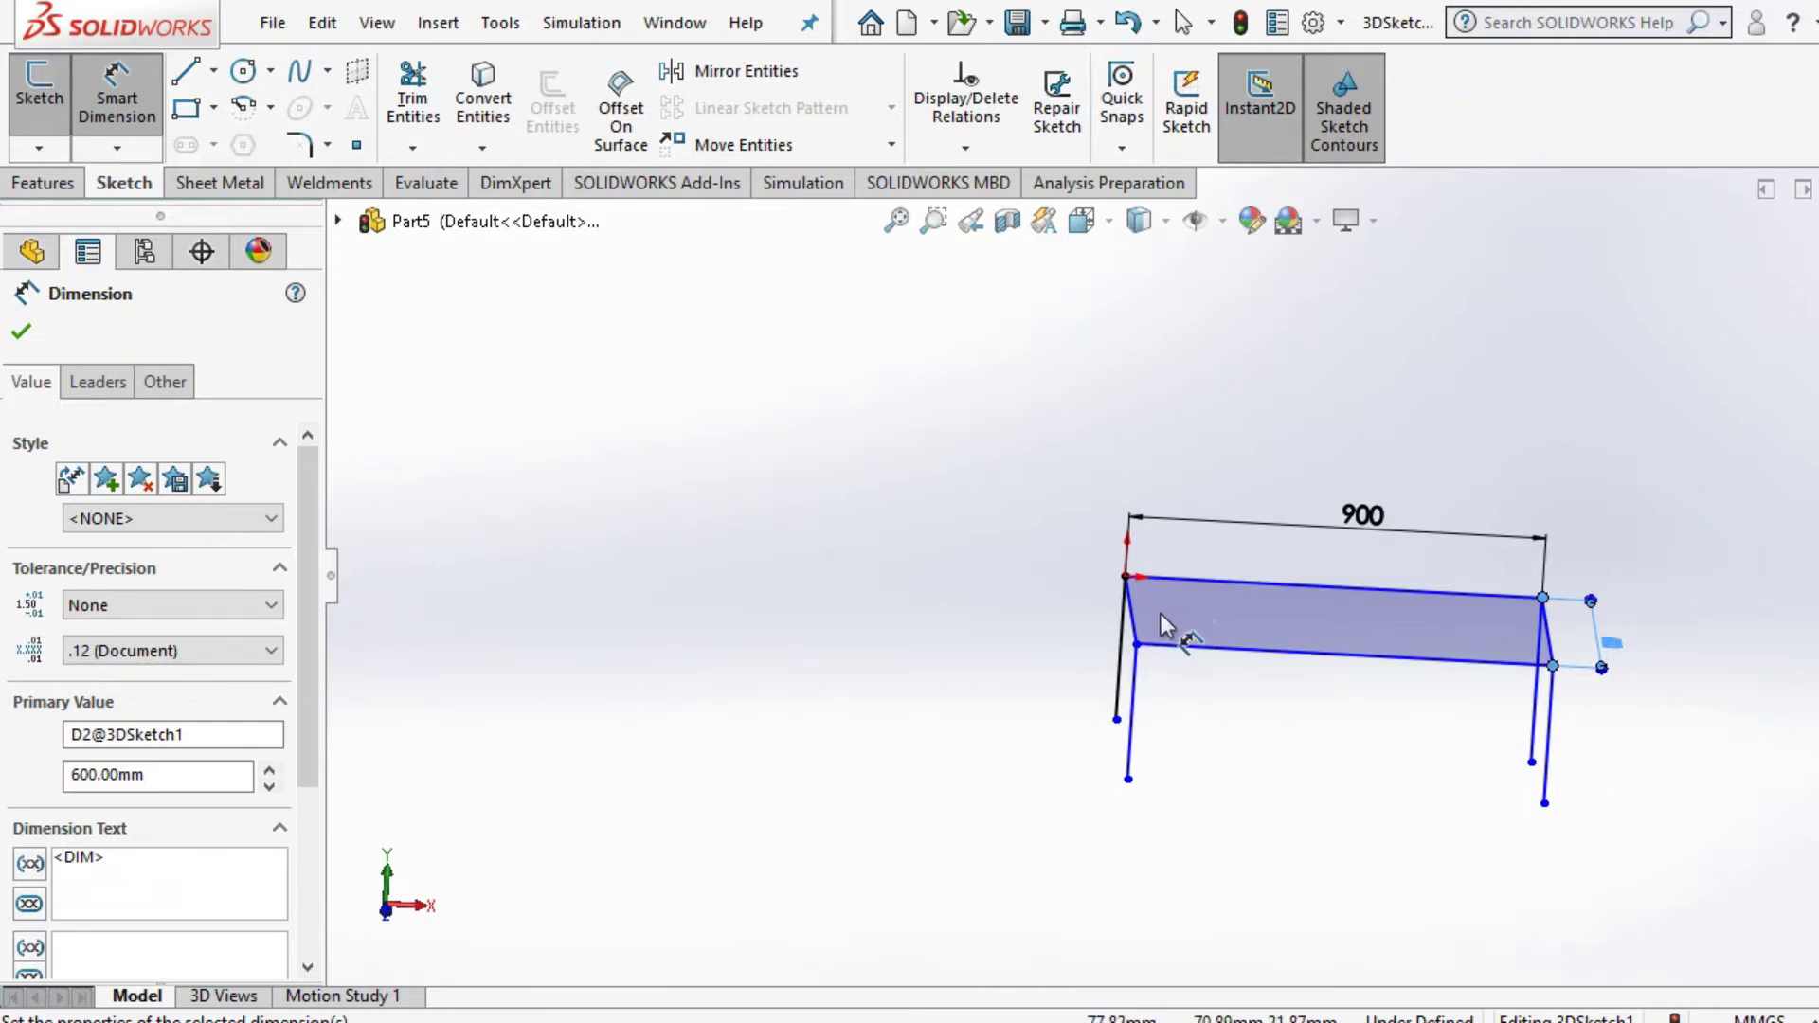
pyautogui.click(1132, 709)
pyautogui.click(1167, 735)
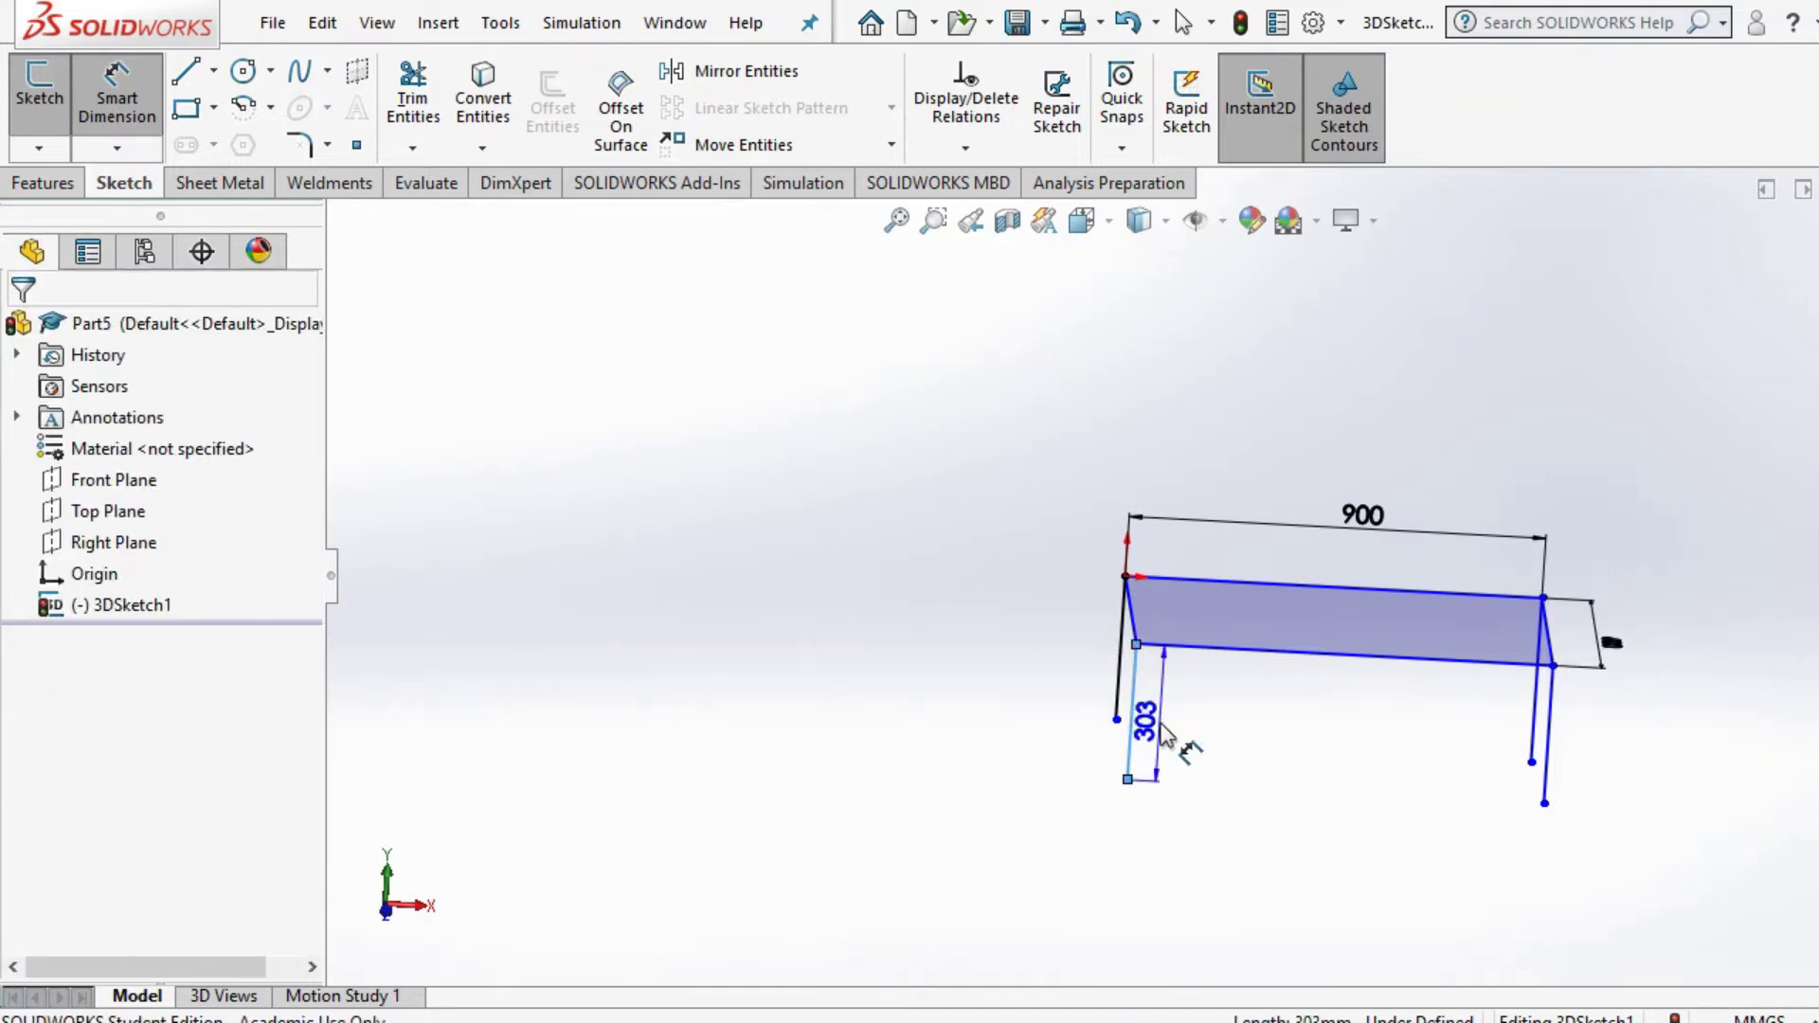
pyautogui.press('Return')
pyautogui.moveTo(1291, 755); pyautogui.dragTo(1431, 791, button='middle')
pyautogui.press('Escape')
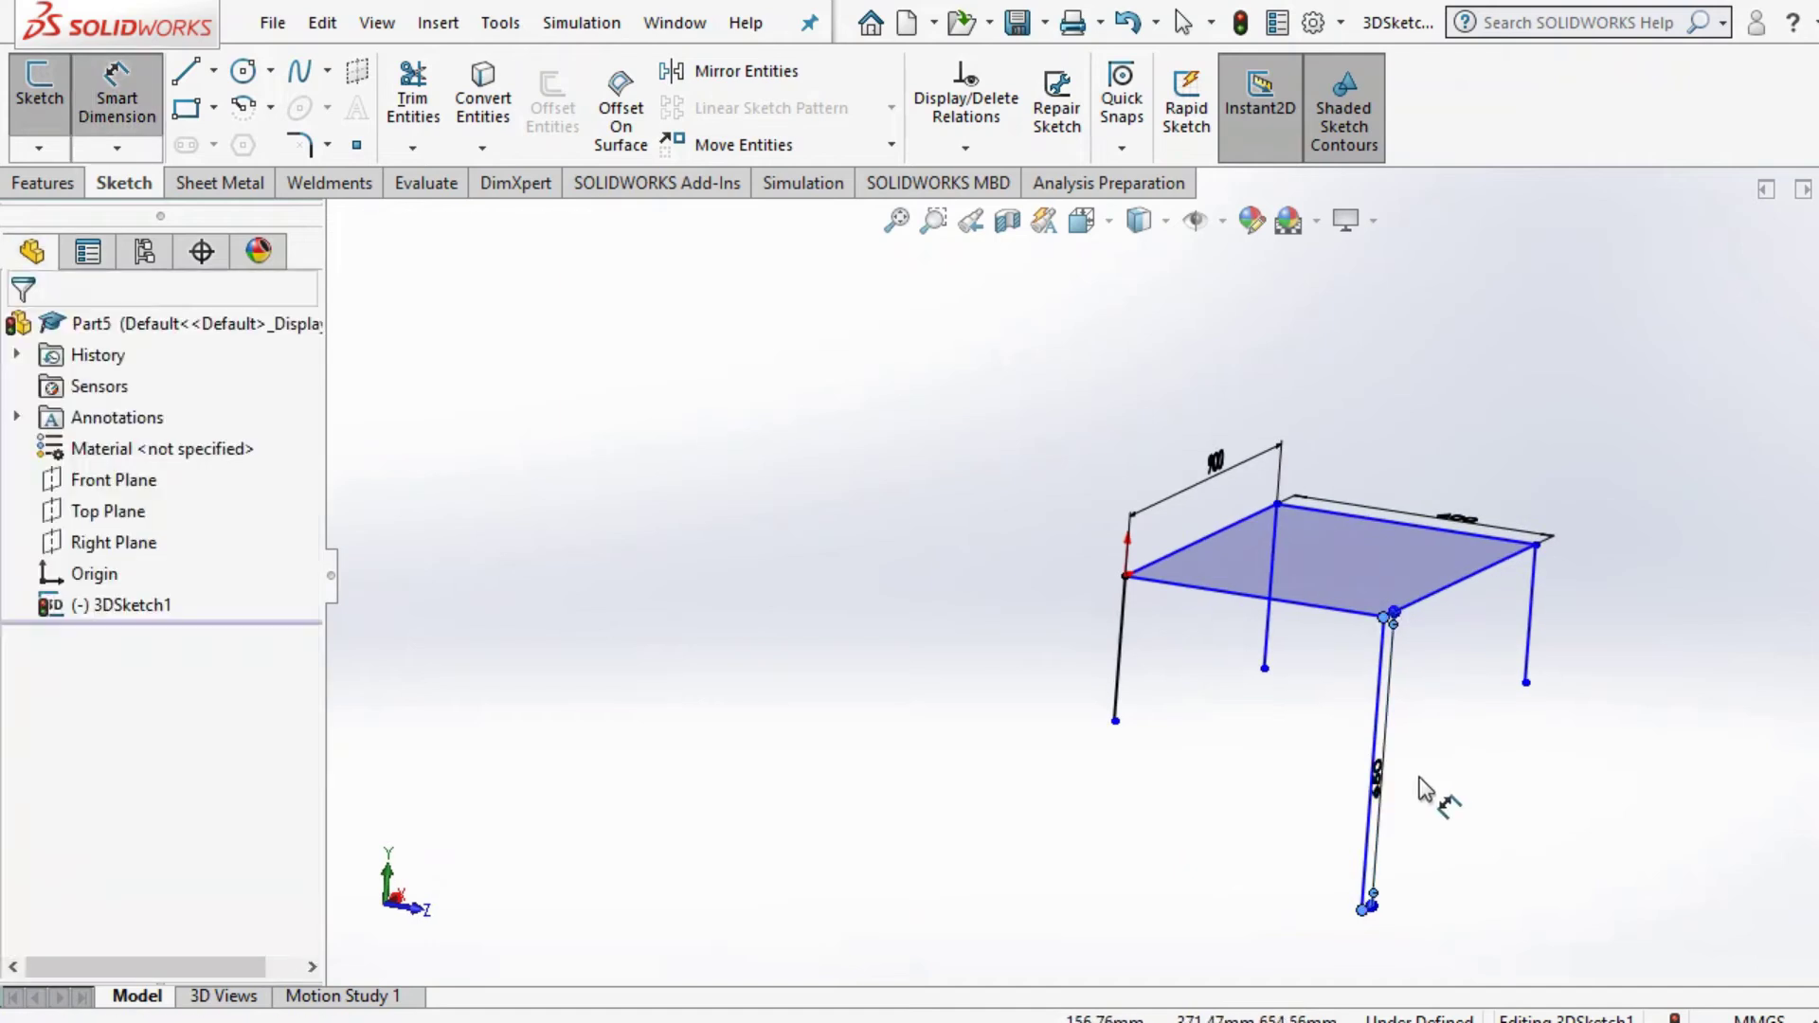
pyautogui.press('Escape')
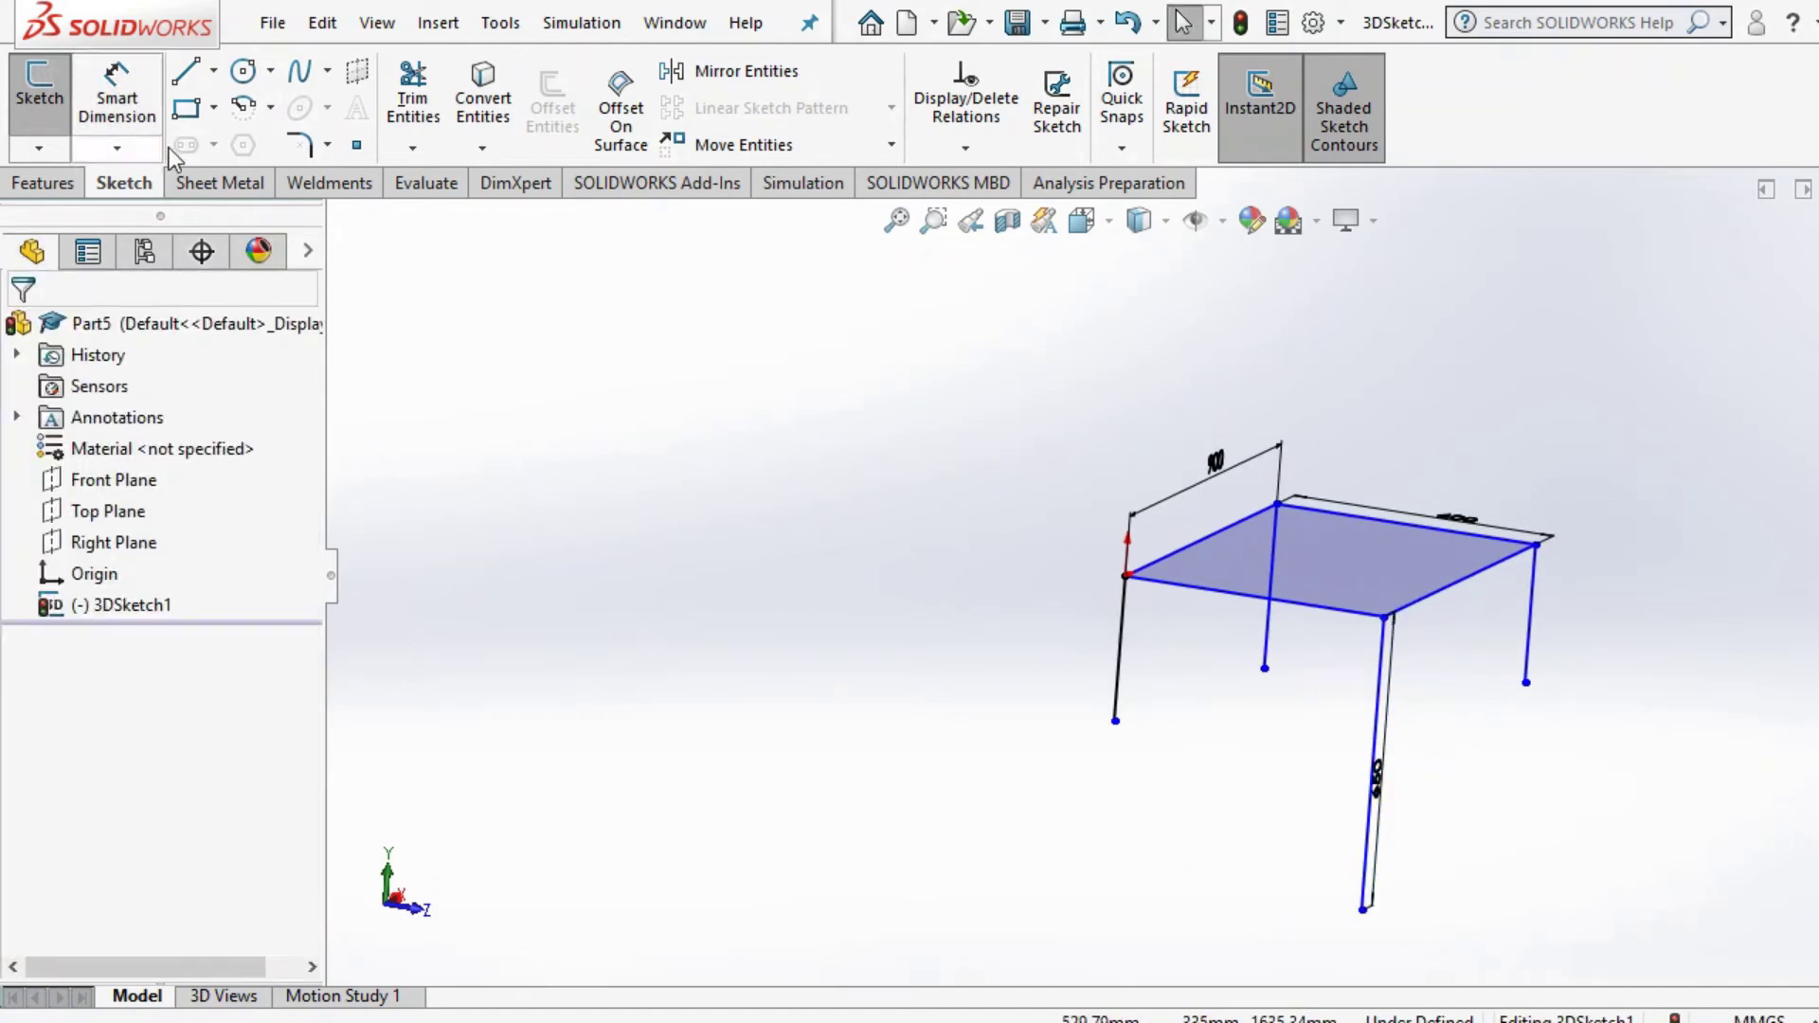
# Step: Make all four leg lines equal in length with an Equal relation
pyautogui.click(1349, 837)
pyautogui.keyDown('ctrl'); pyautogui.click(1099, 669); pyautogui.keyUp('ctrl')
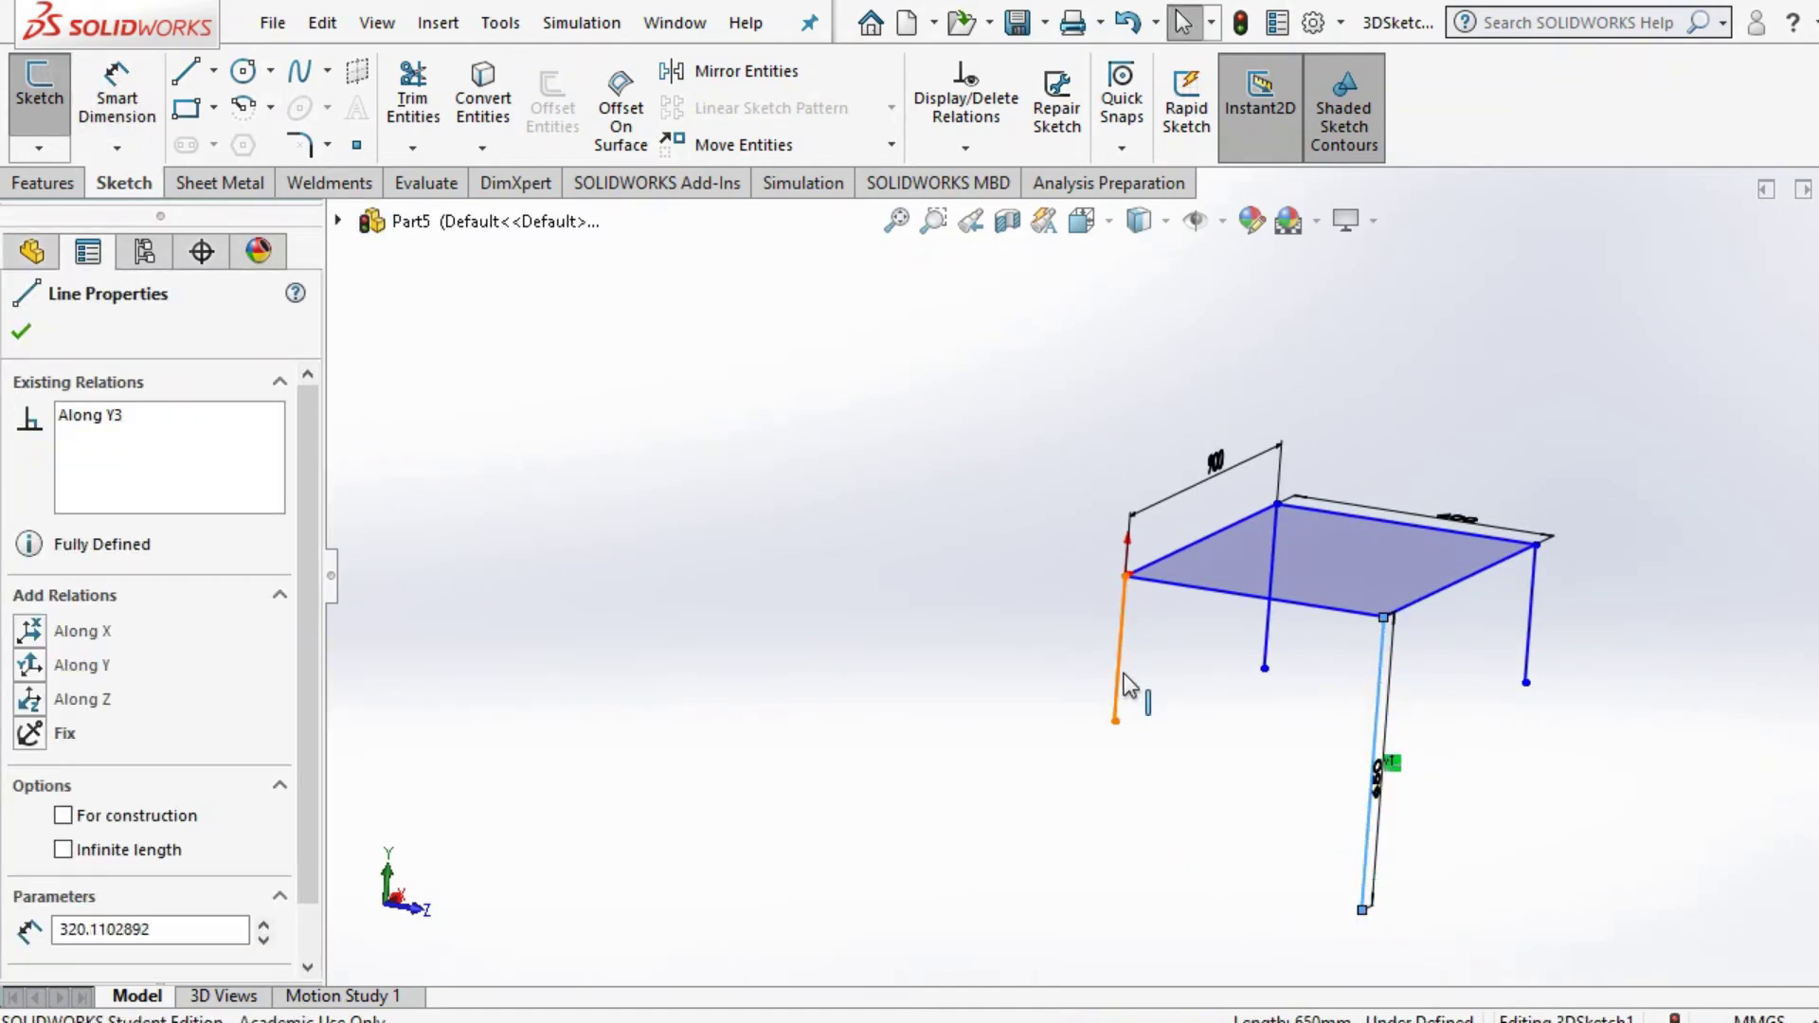
pyautogui.keyDown('ctrl'); pyautogui.click(1269, 650); pyautogui.keyUp('ctrl')
pyautogui.keyDown('ctrl'); pyautogui.click(1528, 663); pyautogui.keyUp('ctrl')
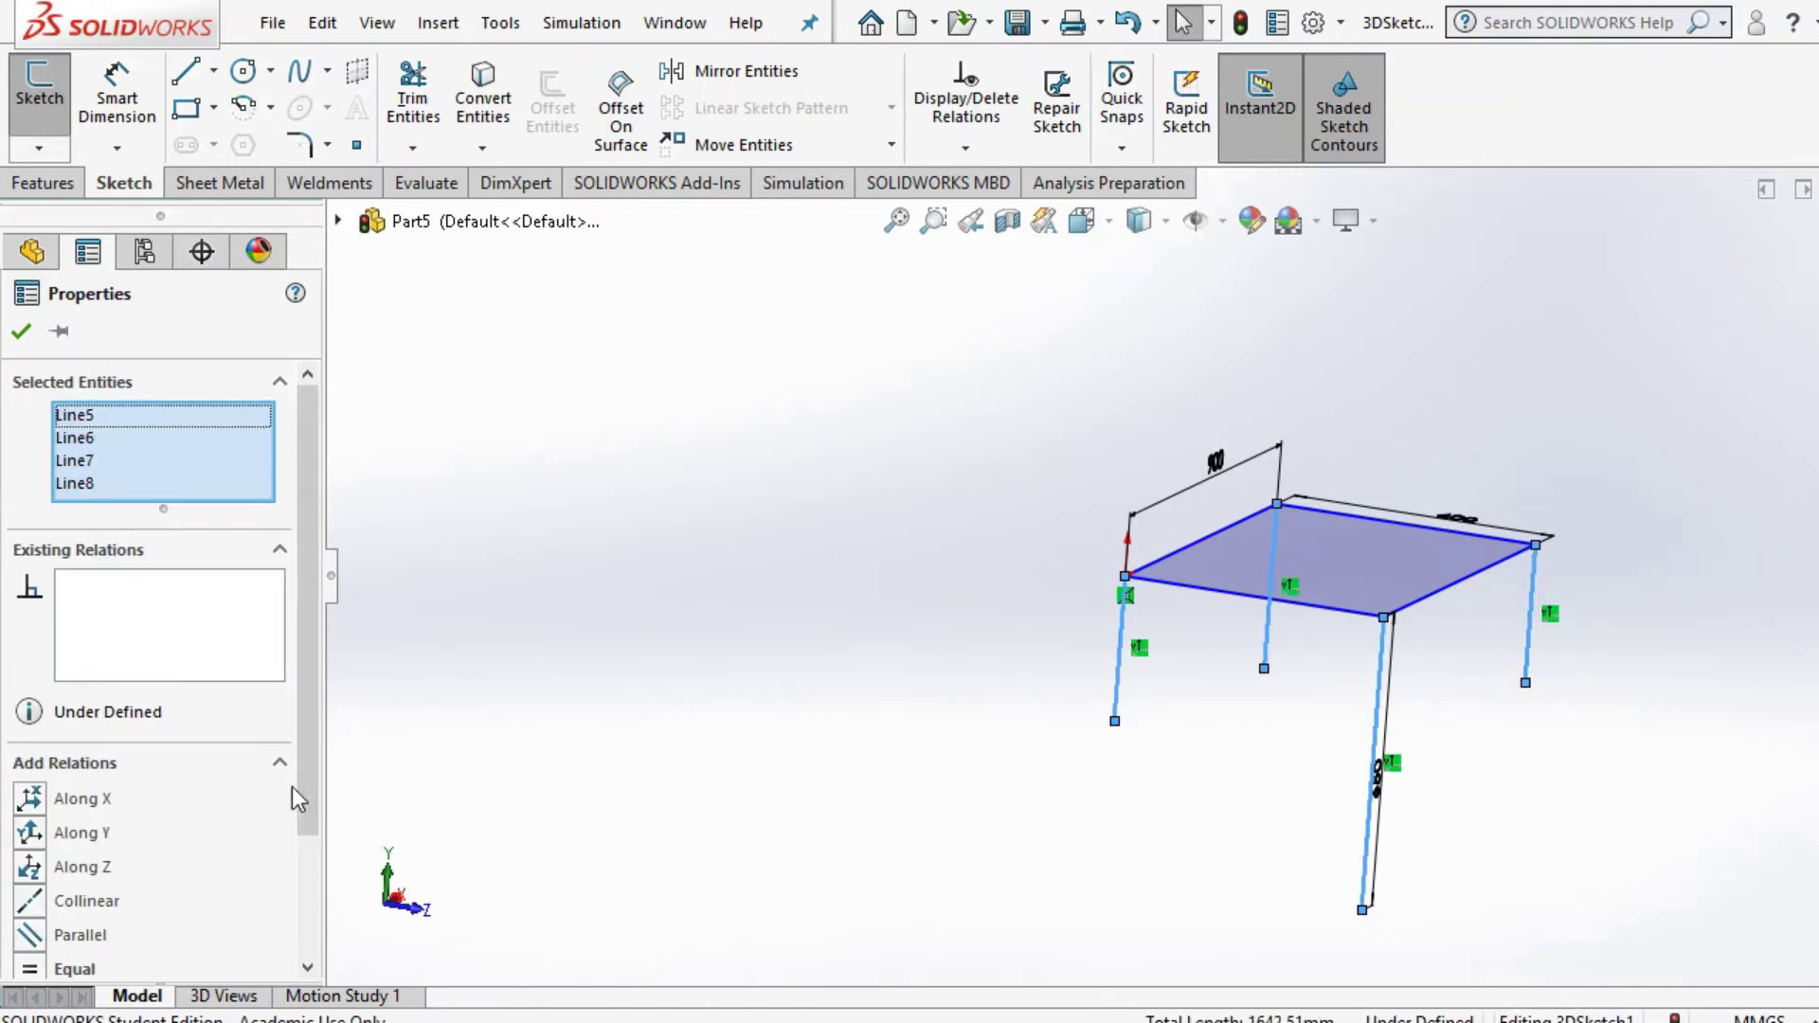
pyautogui.scroll(-3, 298, 801)
pyautogui.click(31, 811)
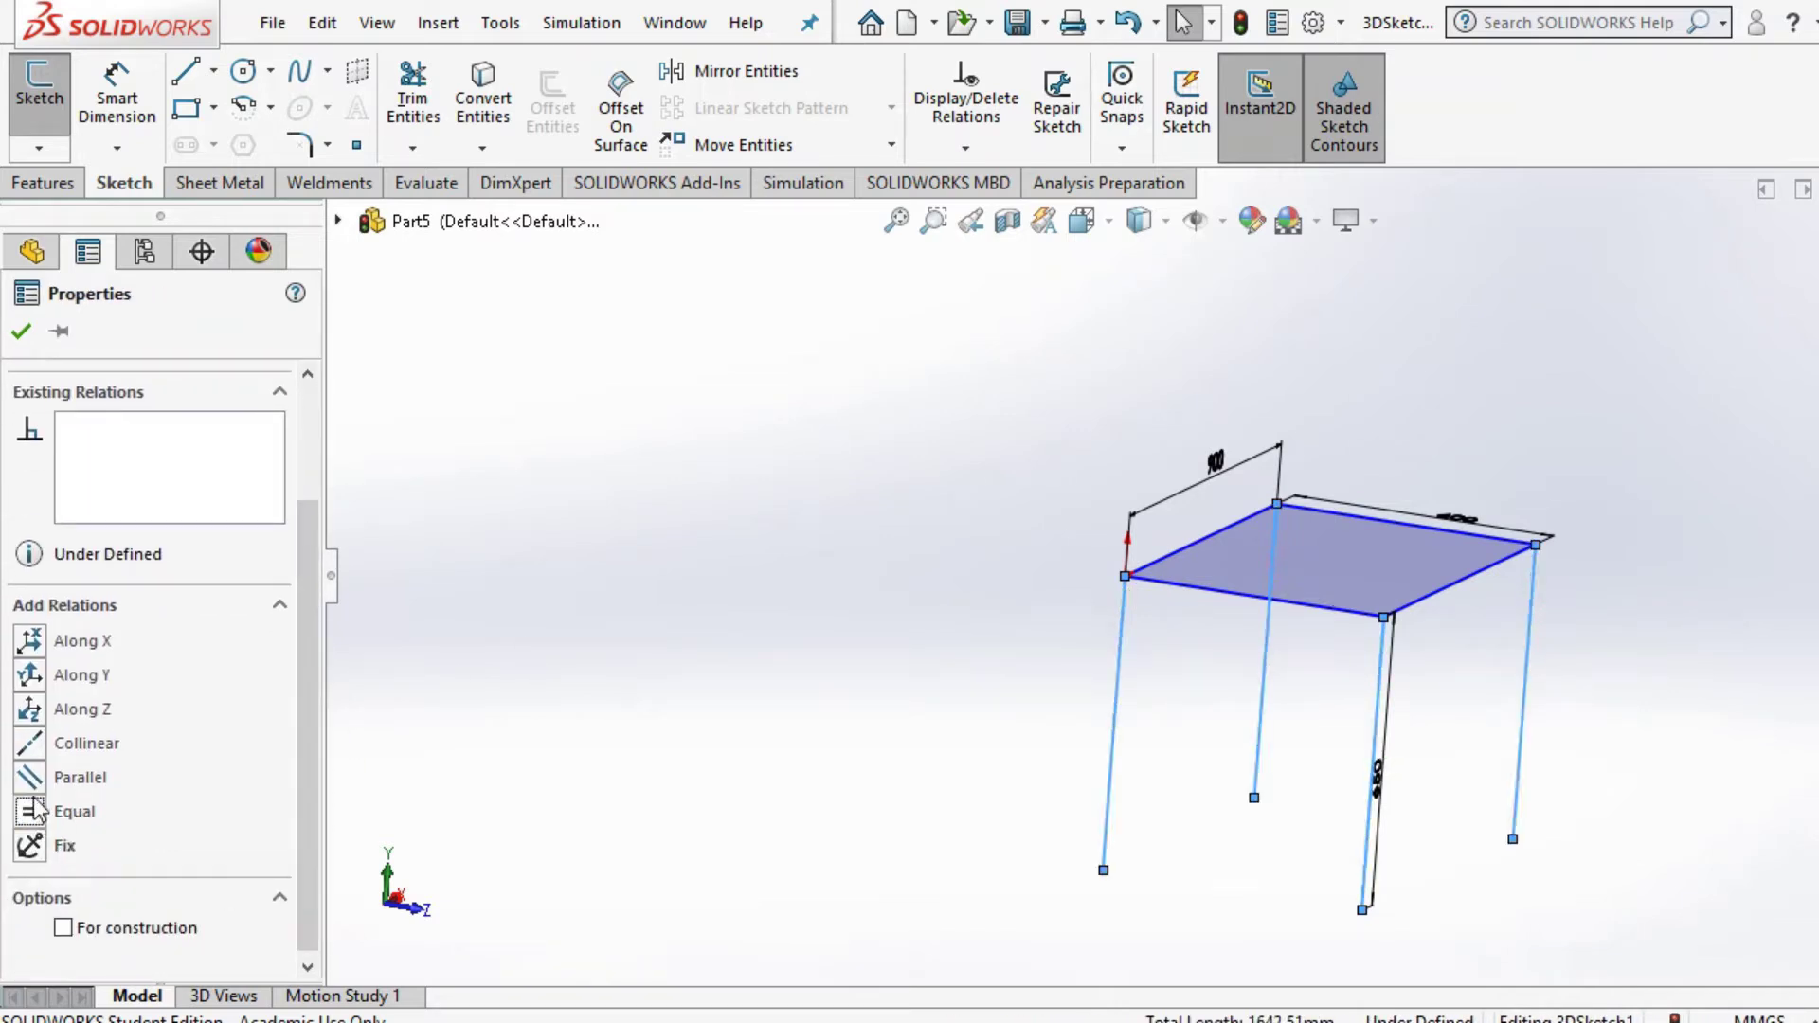
pyautogui.click(516, 701)
# Step: Add a Parallel relation between the rectangle's two 600 mm short edges
pyautogui.moveTo(703, 690); pyautogui.dragTo(556, 758, button='middle')
pyautogui.moveTo(1620, 720)
pyautogui.mouseDown(button='middle')
pyautogui.moveTo(1611, 877)
pyautogui.moveTo(1546, 811)
pyautogui.mouseUp(button='middle')
pyautogui.click(1541, 792)
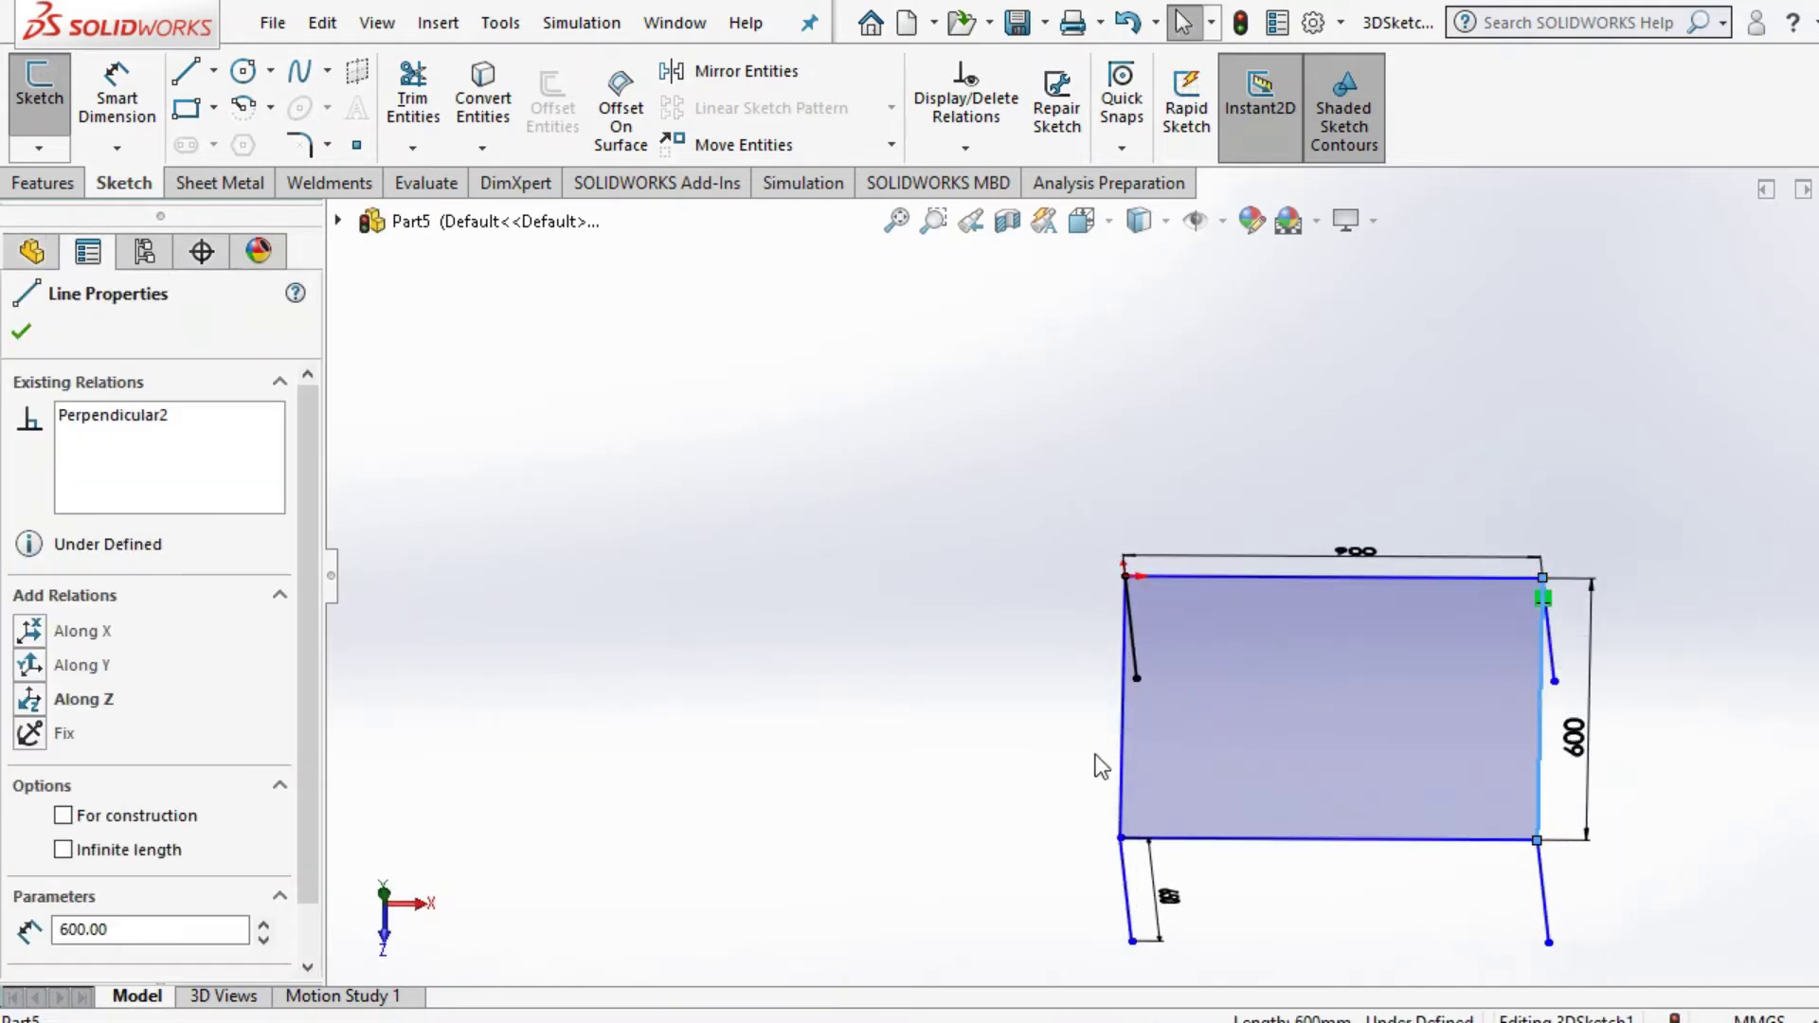
pyautogui.keyDown('ctrl'); pyautogui.click(1122, 756); pyautogui.keyUp('ctrl')
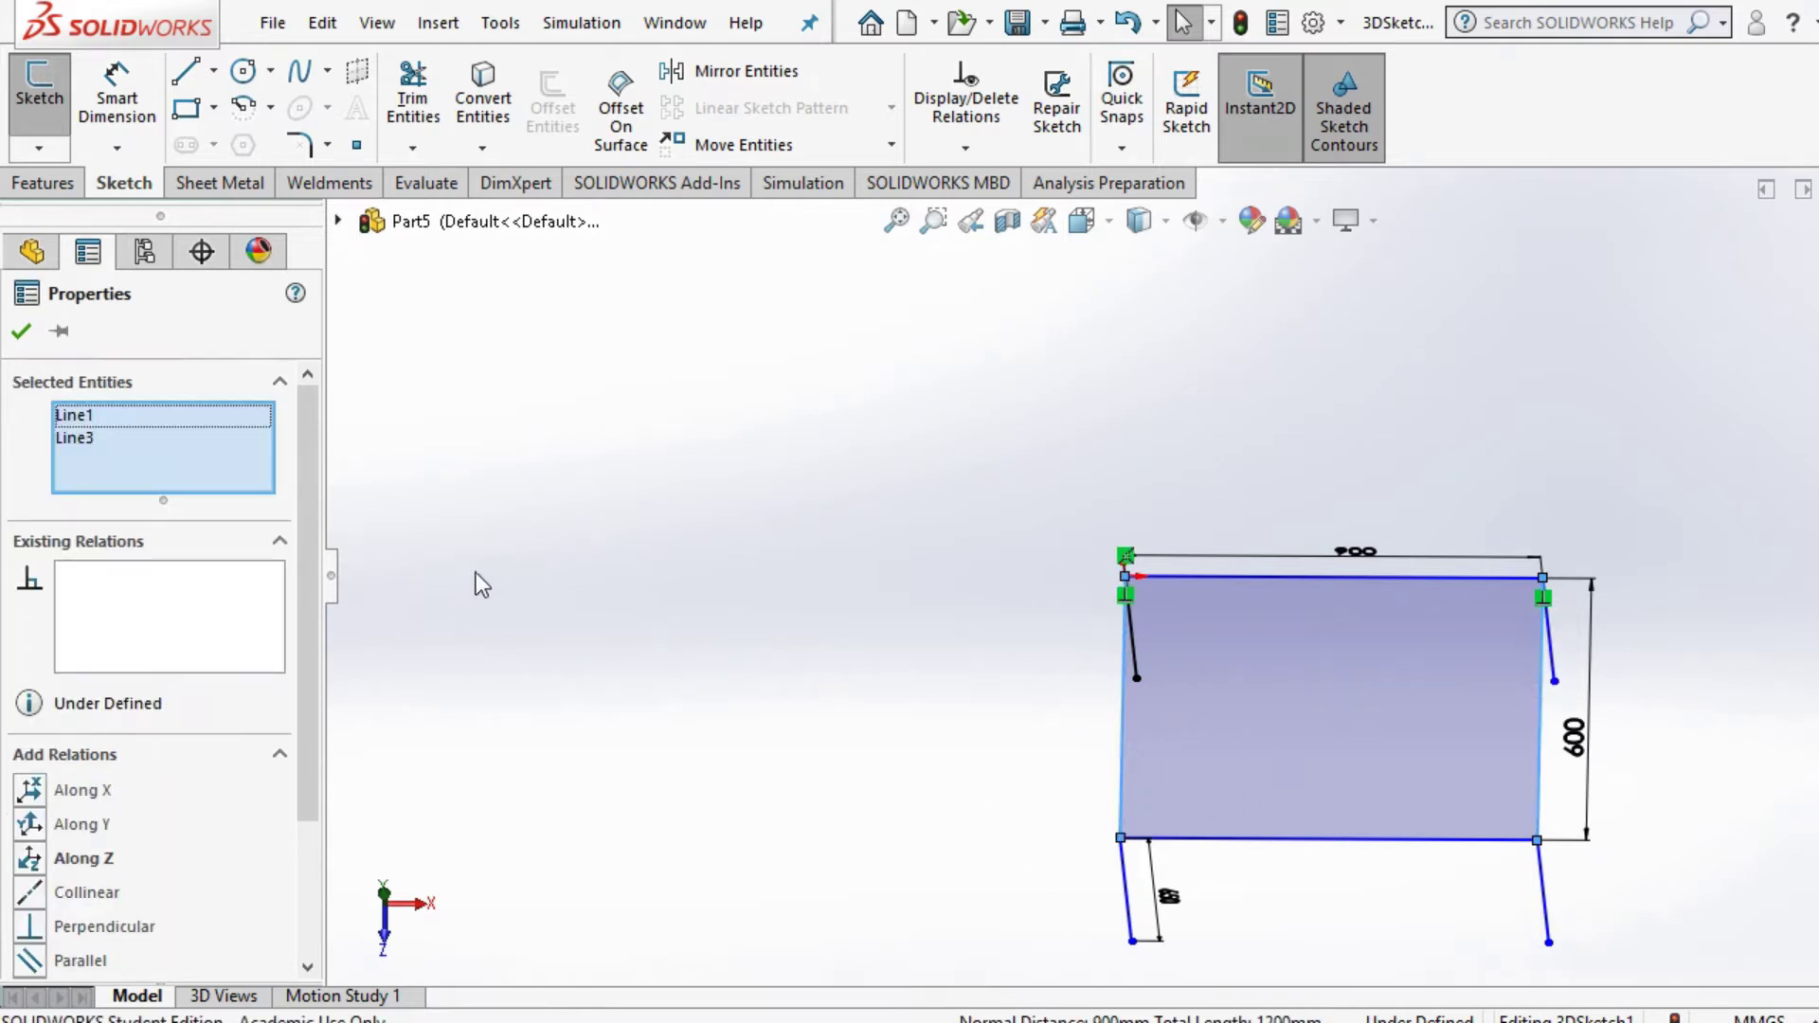
pyautogui.scroll(-2, 43, 583)
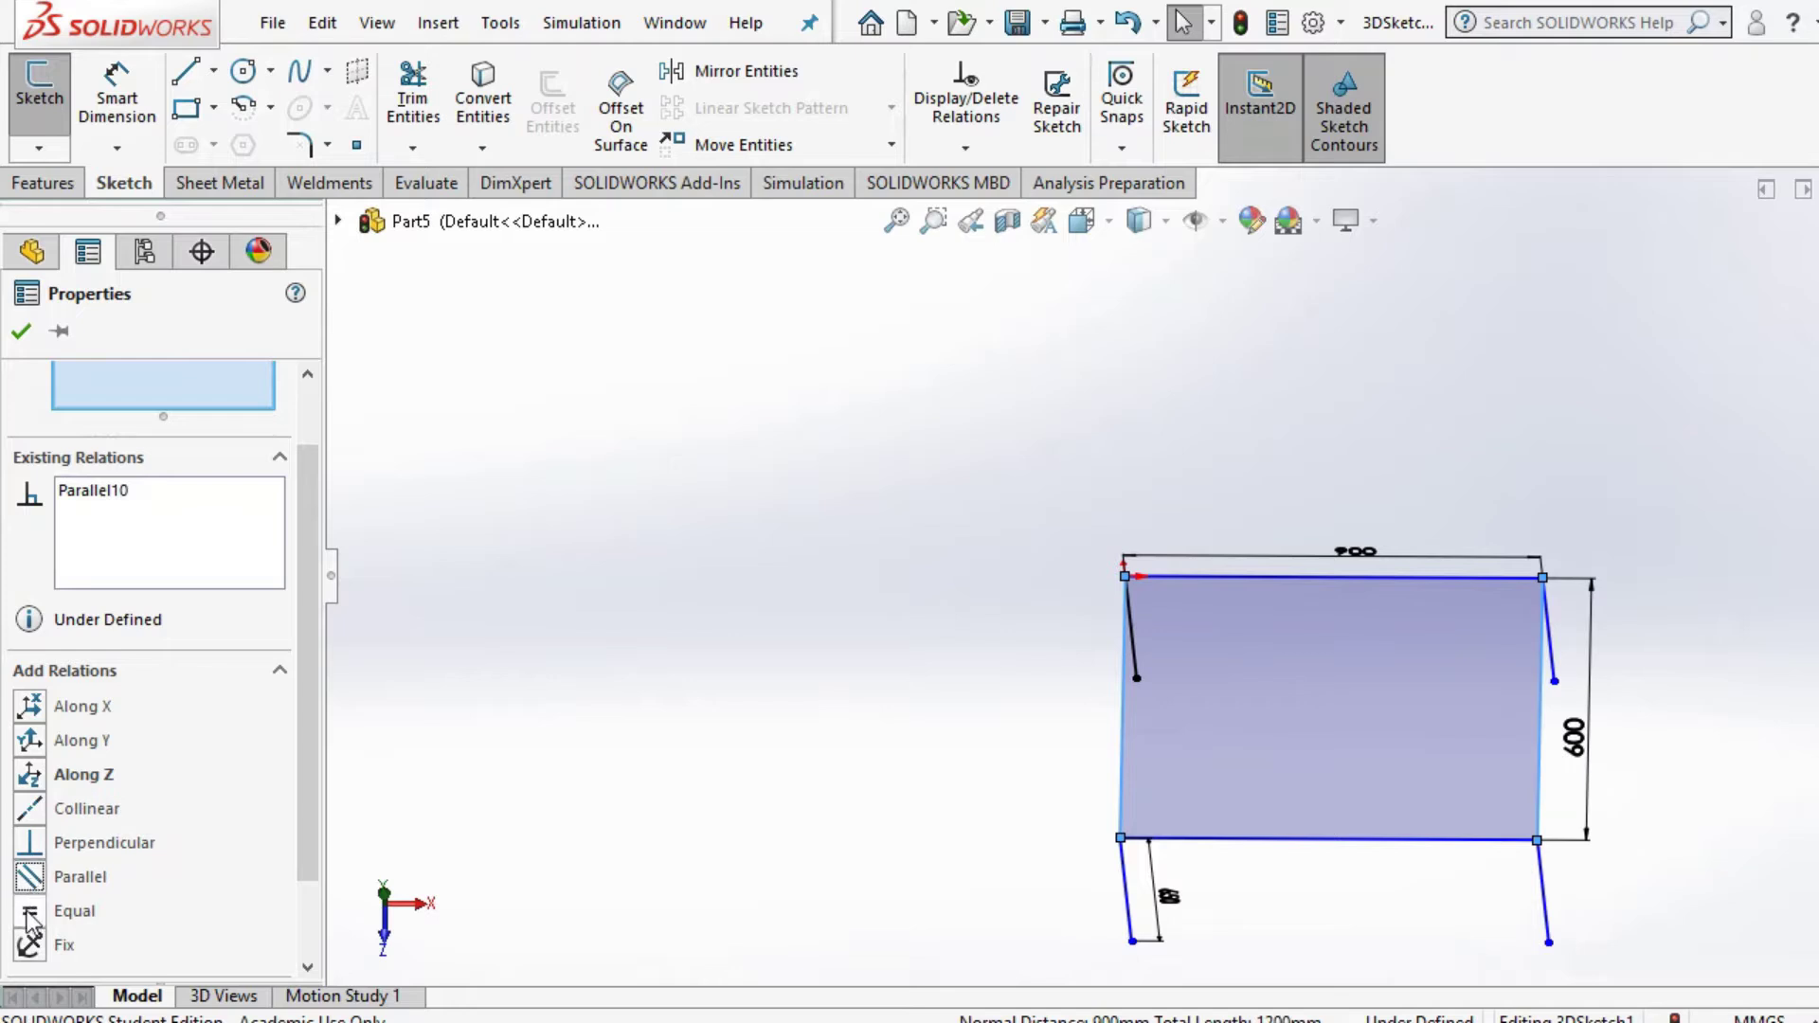
# Step: Make the top rectangle's two 900 mm edges equal in length with an Equal relation
pyautogui.scroll(1, 315, 684)
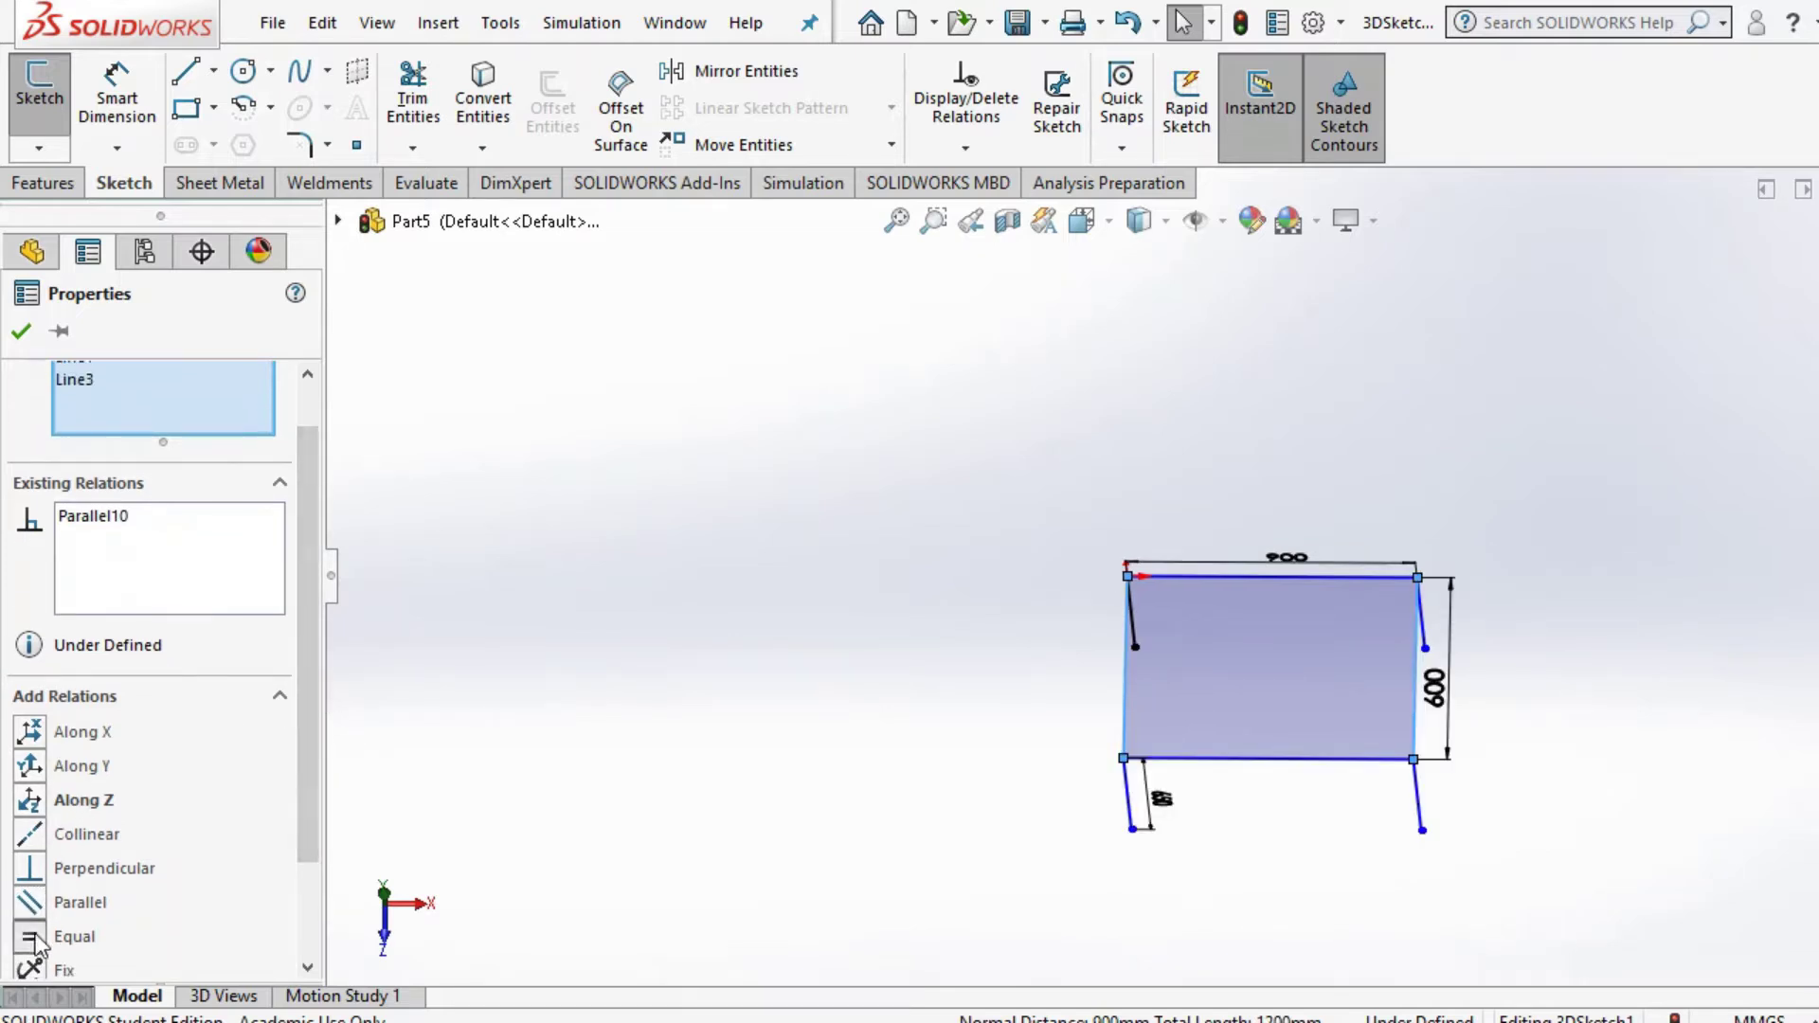
pyautogui.click(15, 336)
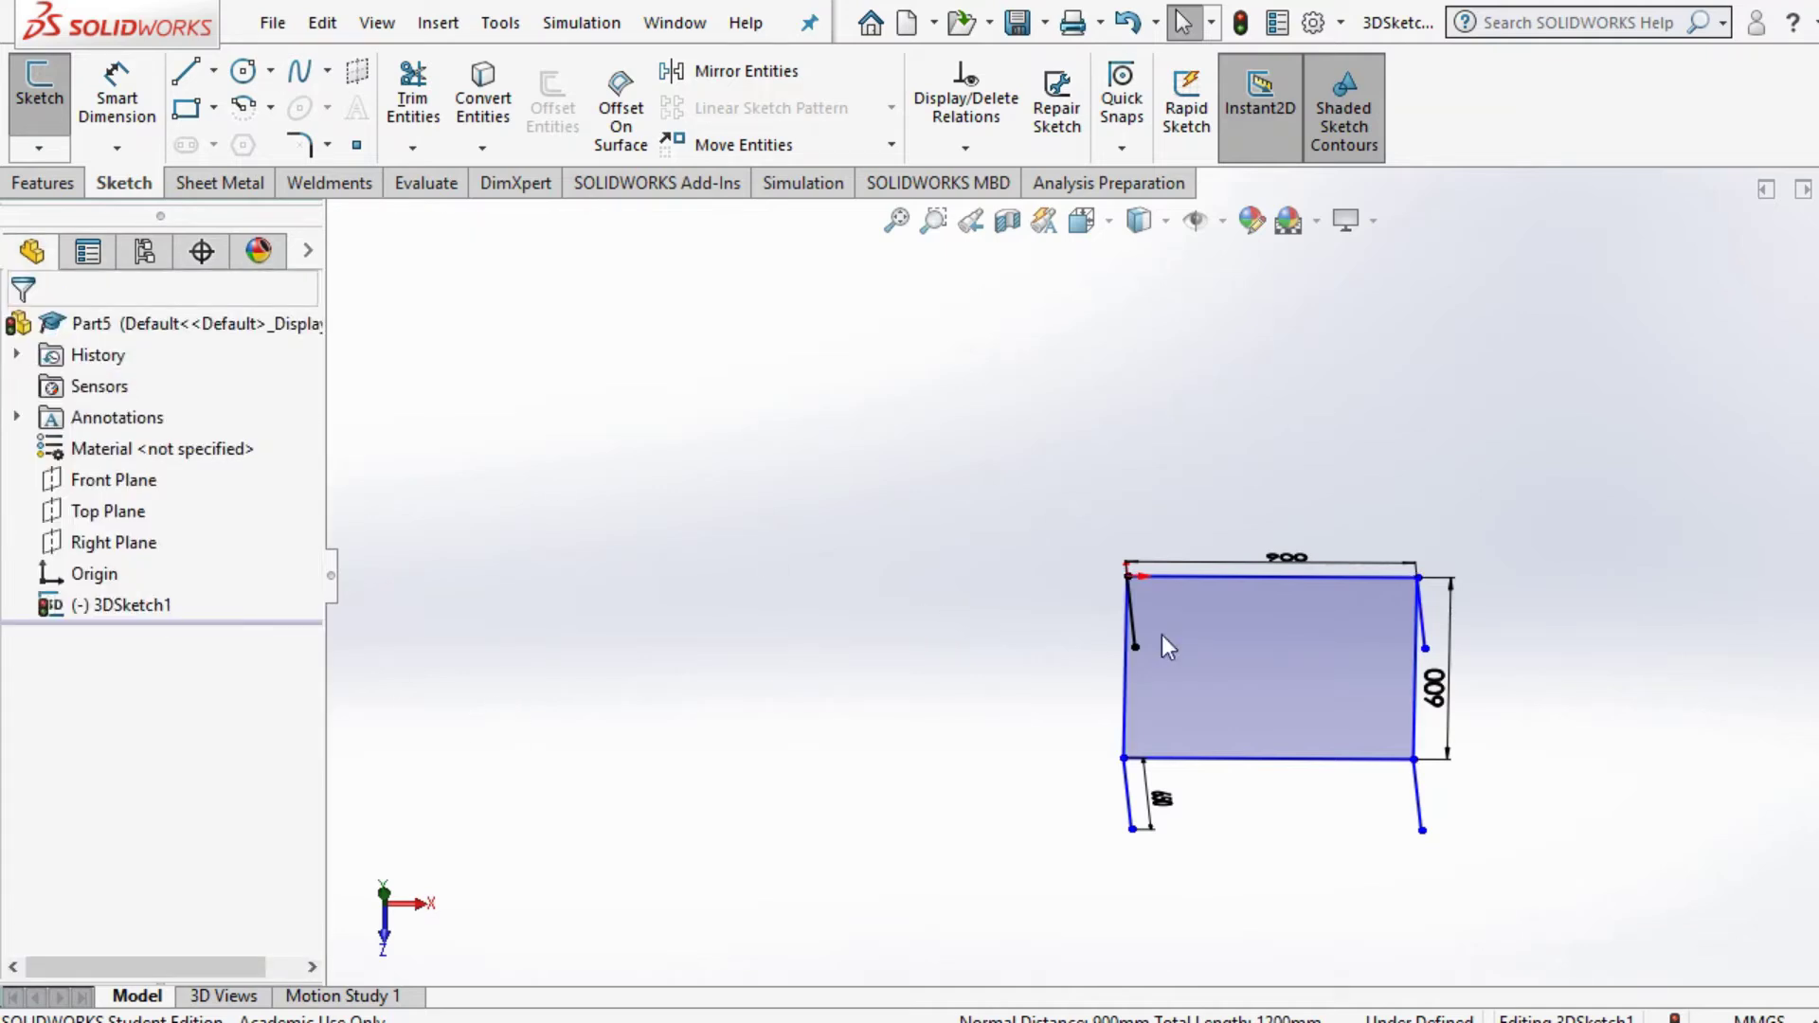
pyautogui.scroll(-5, 1165, 637)
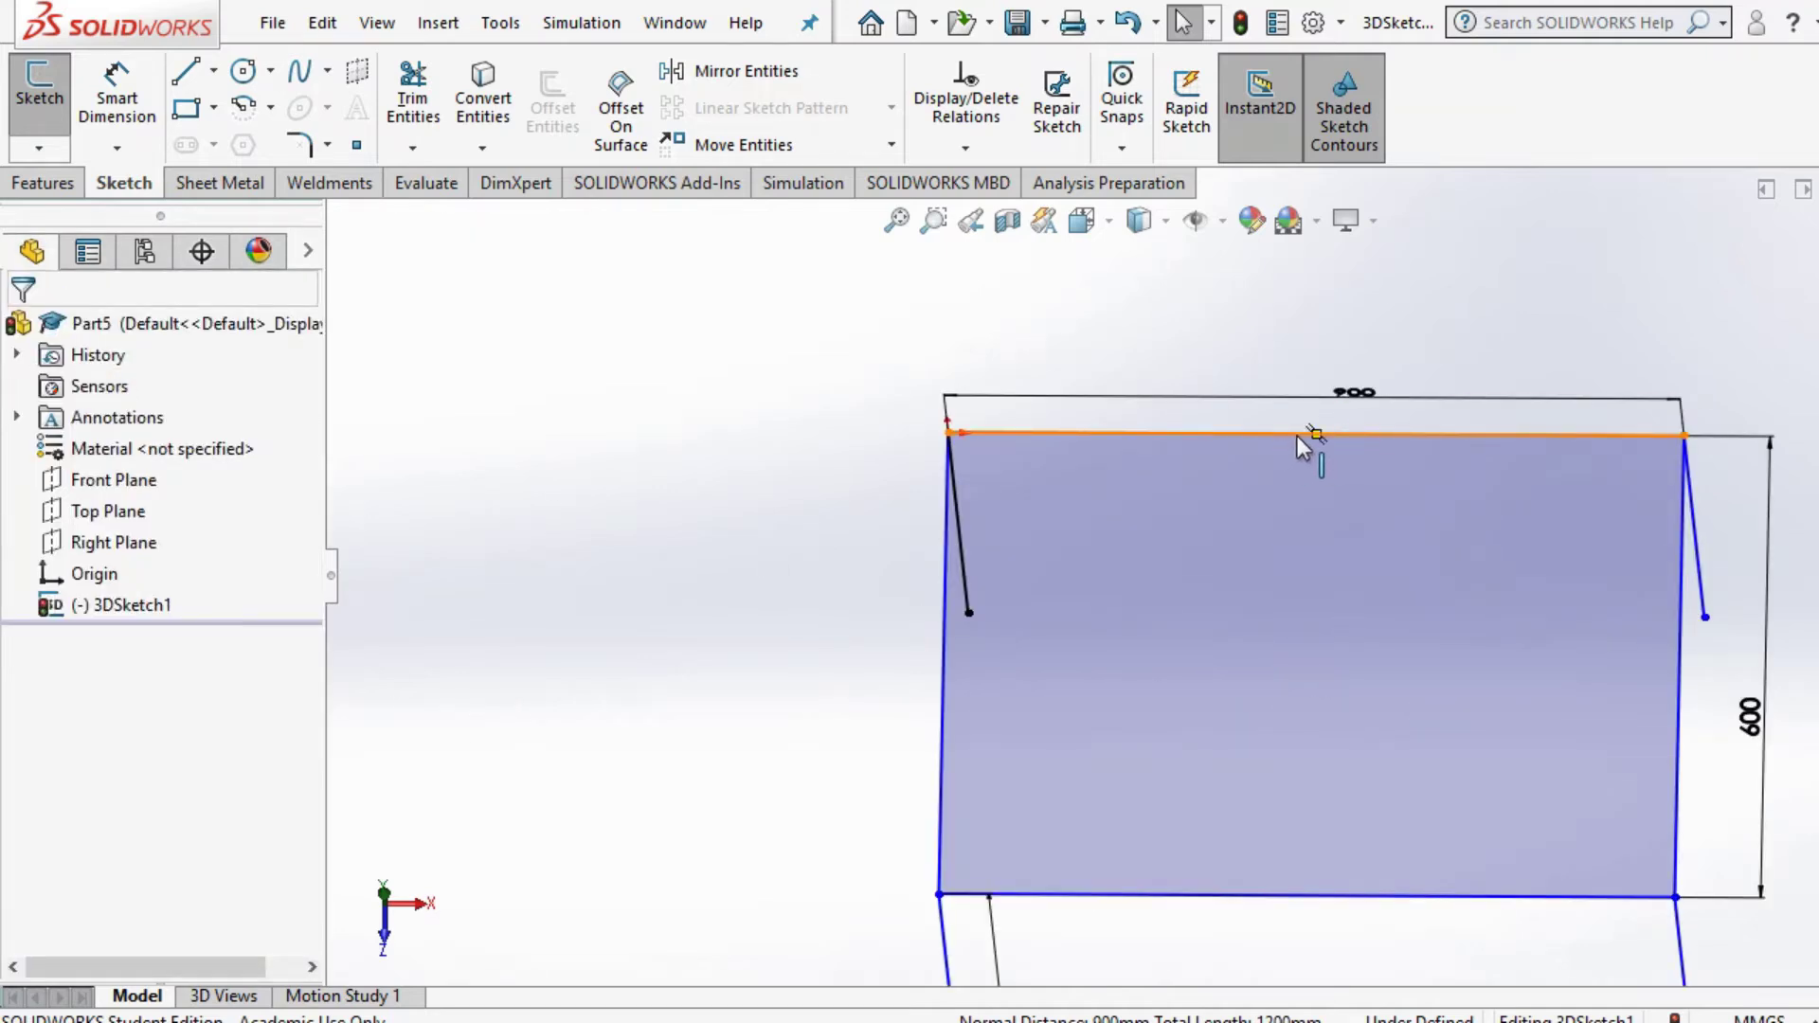
pyautogui.click(1298, 435)
pyautogui.keyDown('ctrl'); pyautogui.click(1218, 895); pyautogui.keyUp('ctrl')
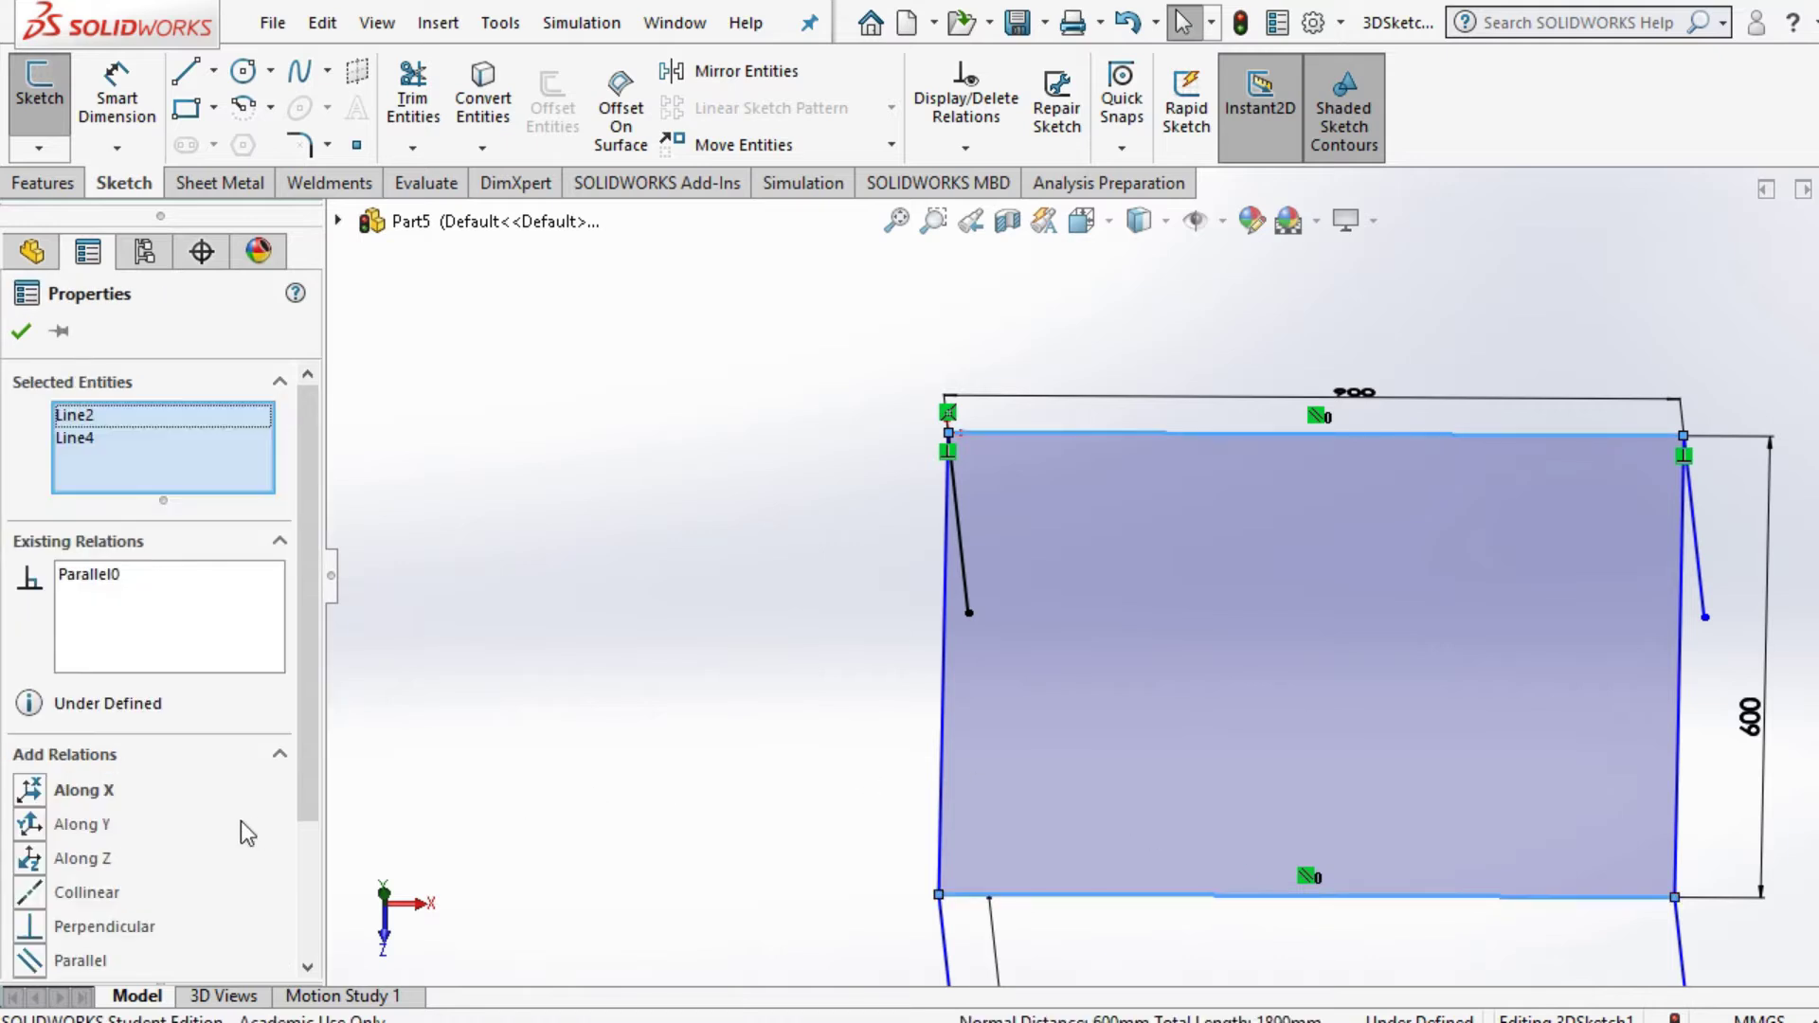
pyautogui.scroll(-3, 303, 798)
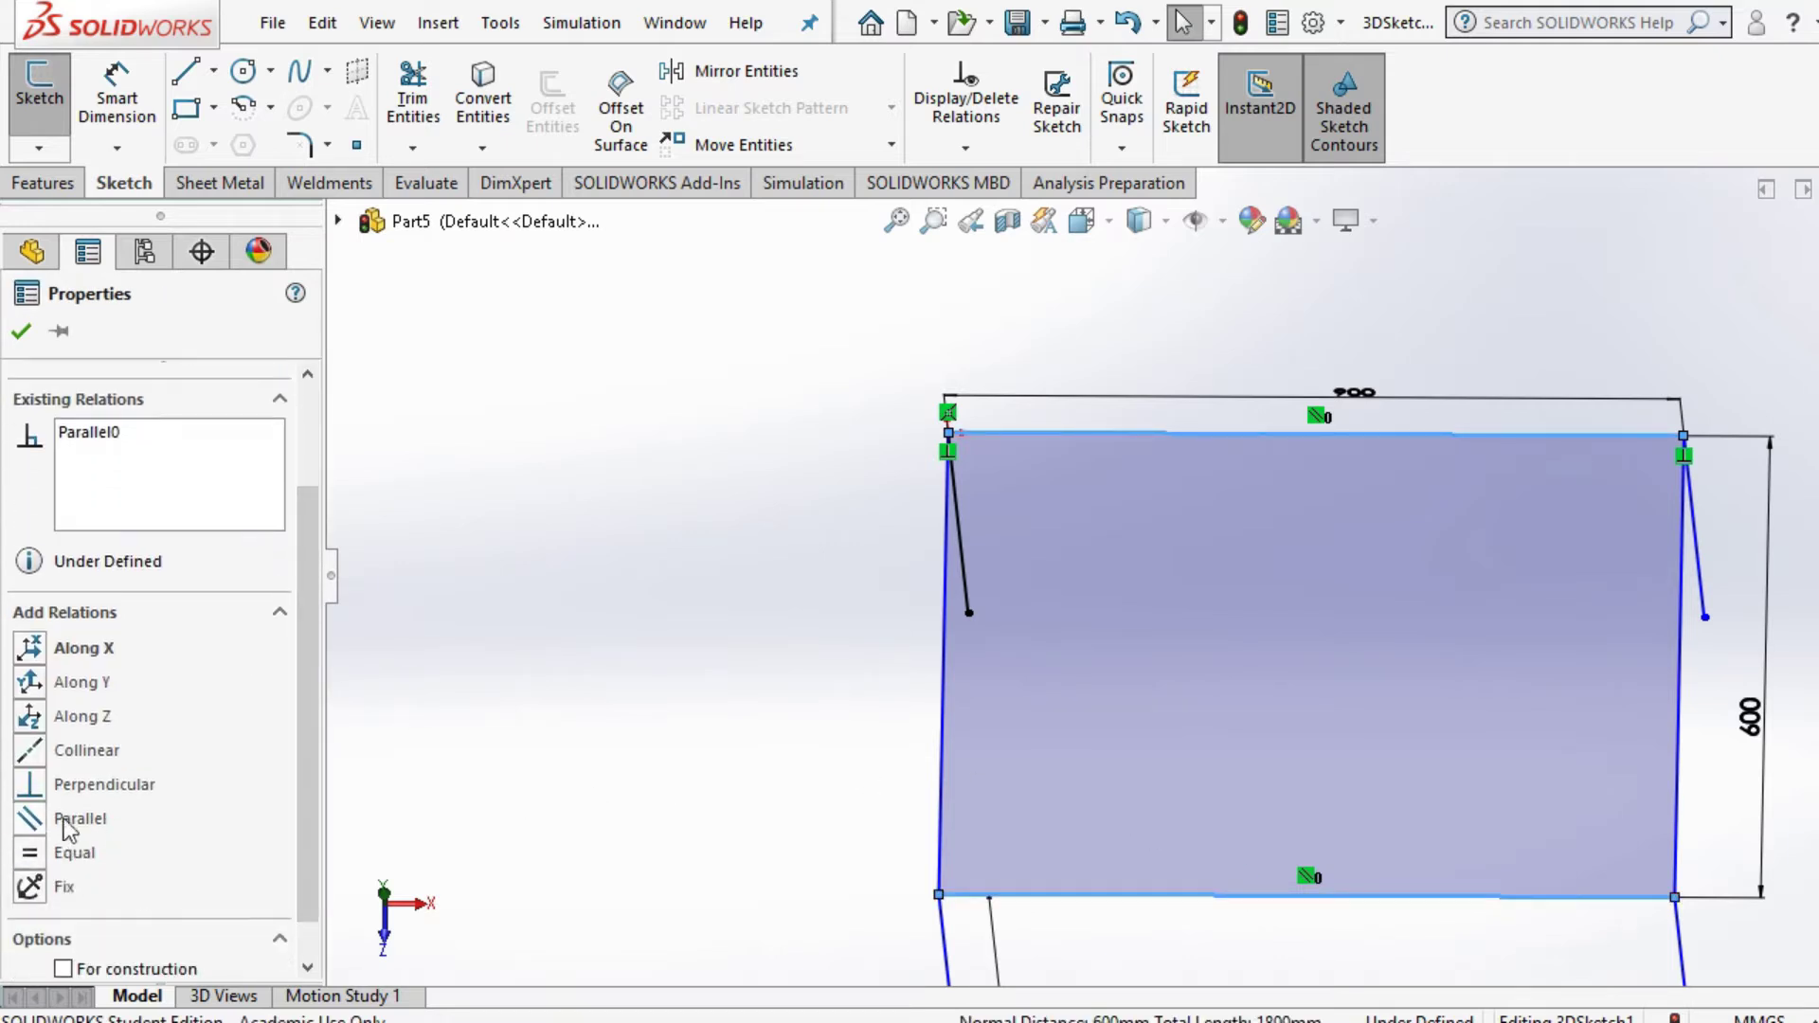
pyautogui.click(39, 857)
pyautogui.moveTo(311, 737); pyautogui.dragTo(332, 661)
pyautogui.click(17, 326)
# Step: Set the length dimension of the table leg to 500 mm
pyautogui.scroll(-2, 1110, 569)
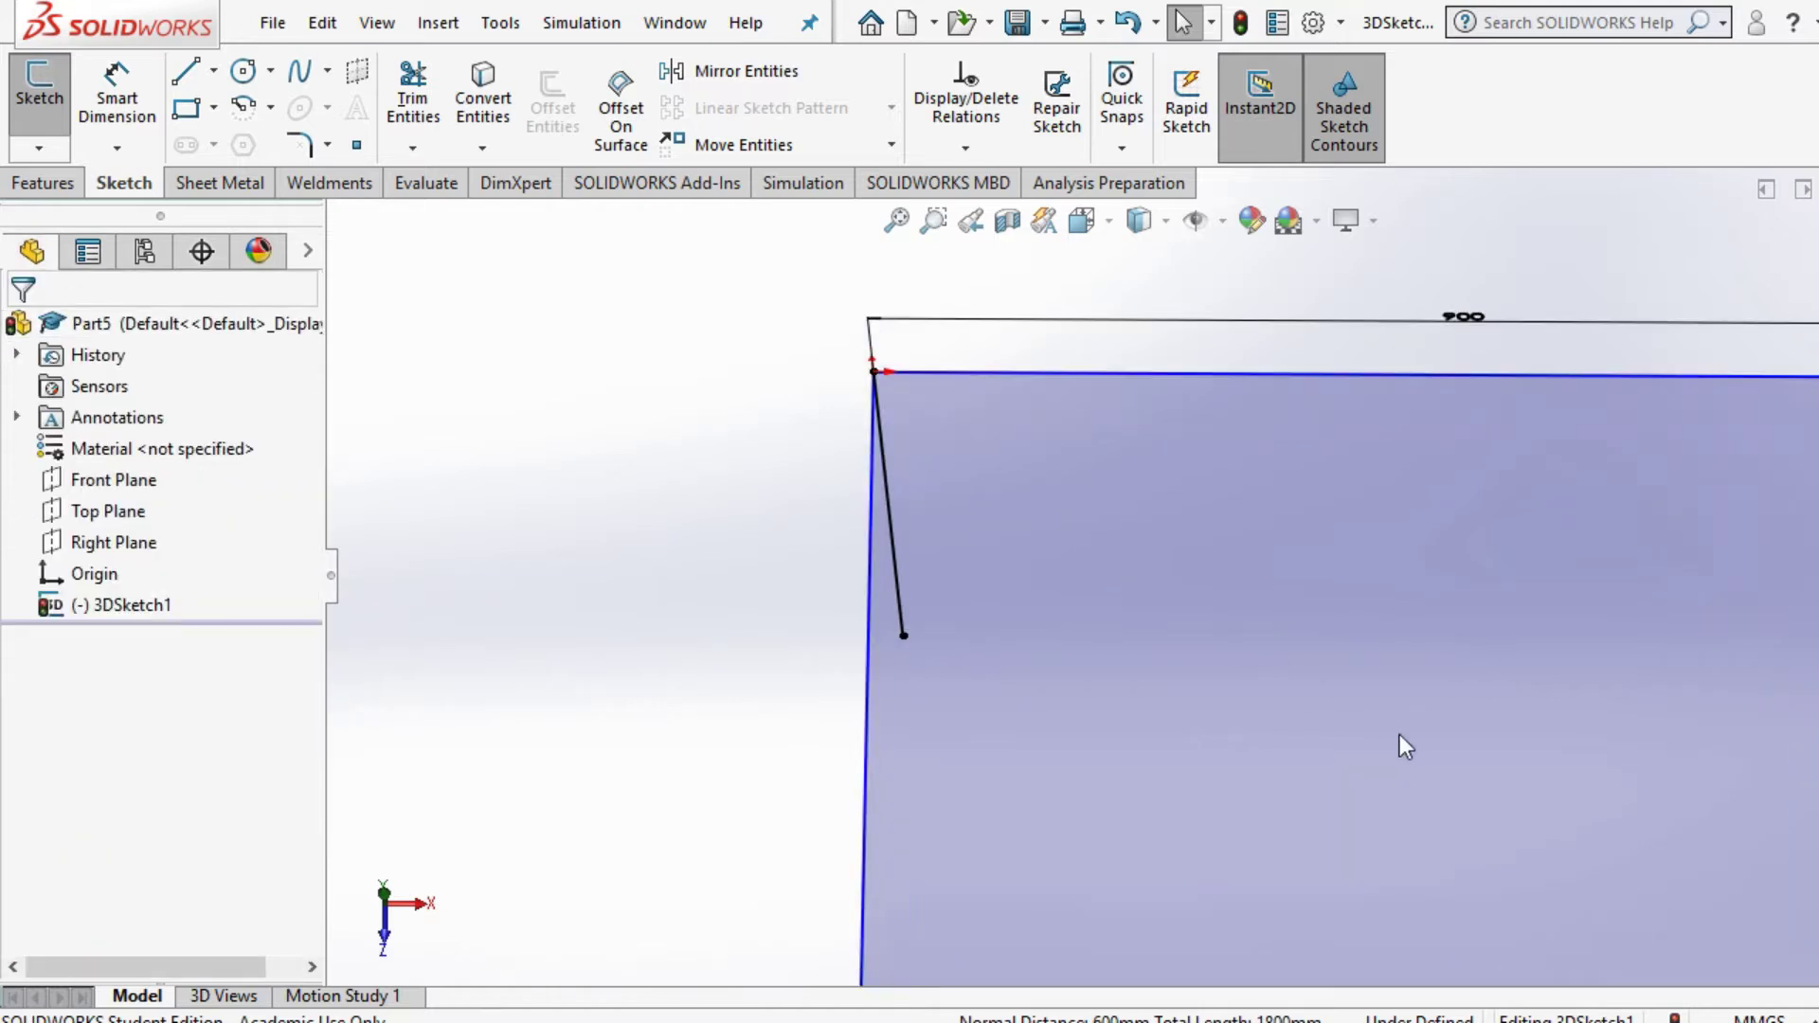
pyautogui.scroll(3, 1401, 735)
pyautogui.moveTo(1239, 817)
pyautogui.mouseDown(button='middle')
pyautogui.moveTo(1250, 597)
pyautogui.moveTo(1068, 808)
pyautogui.mouseUp(button='middle')
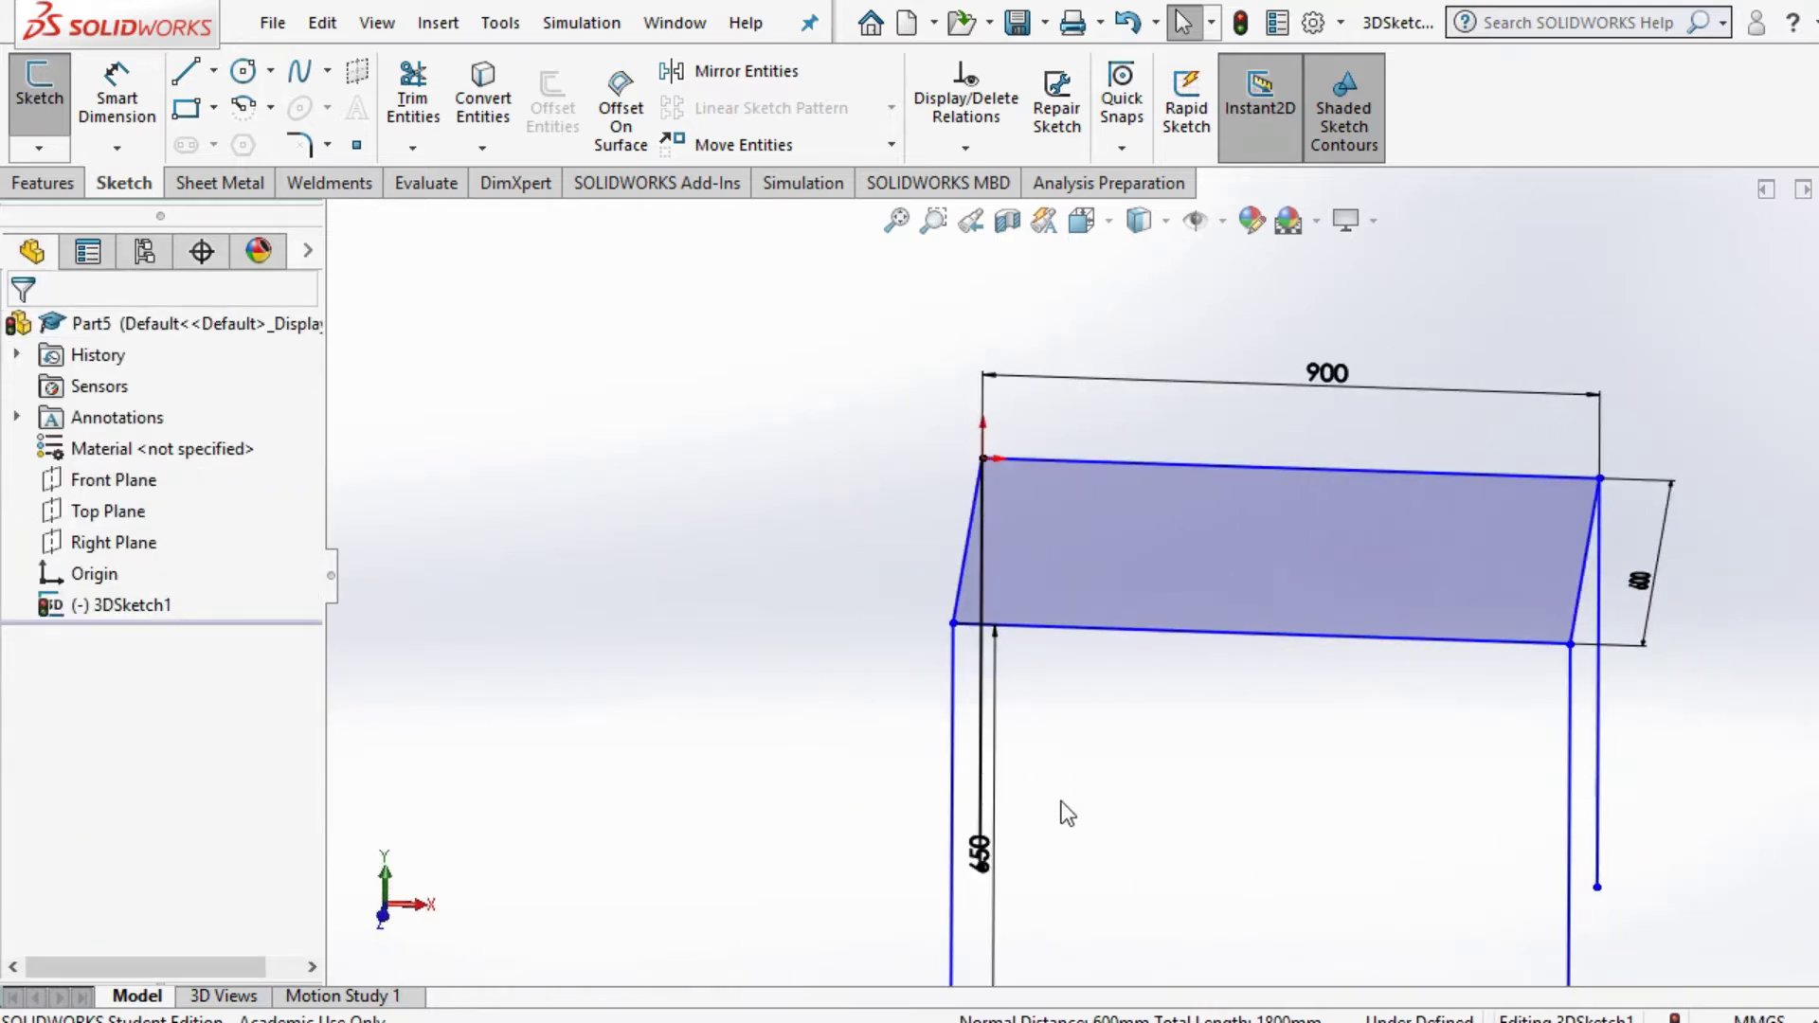
pyautogui.doubleClick(977, 855)
pyautogui.click(1007, 849)
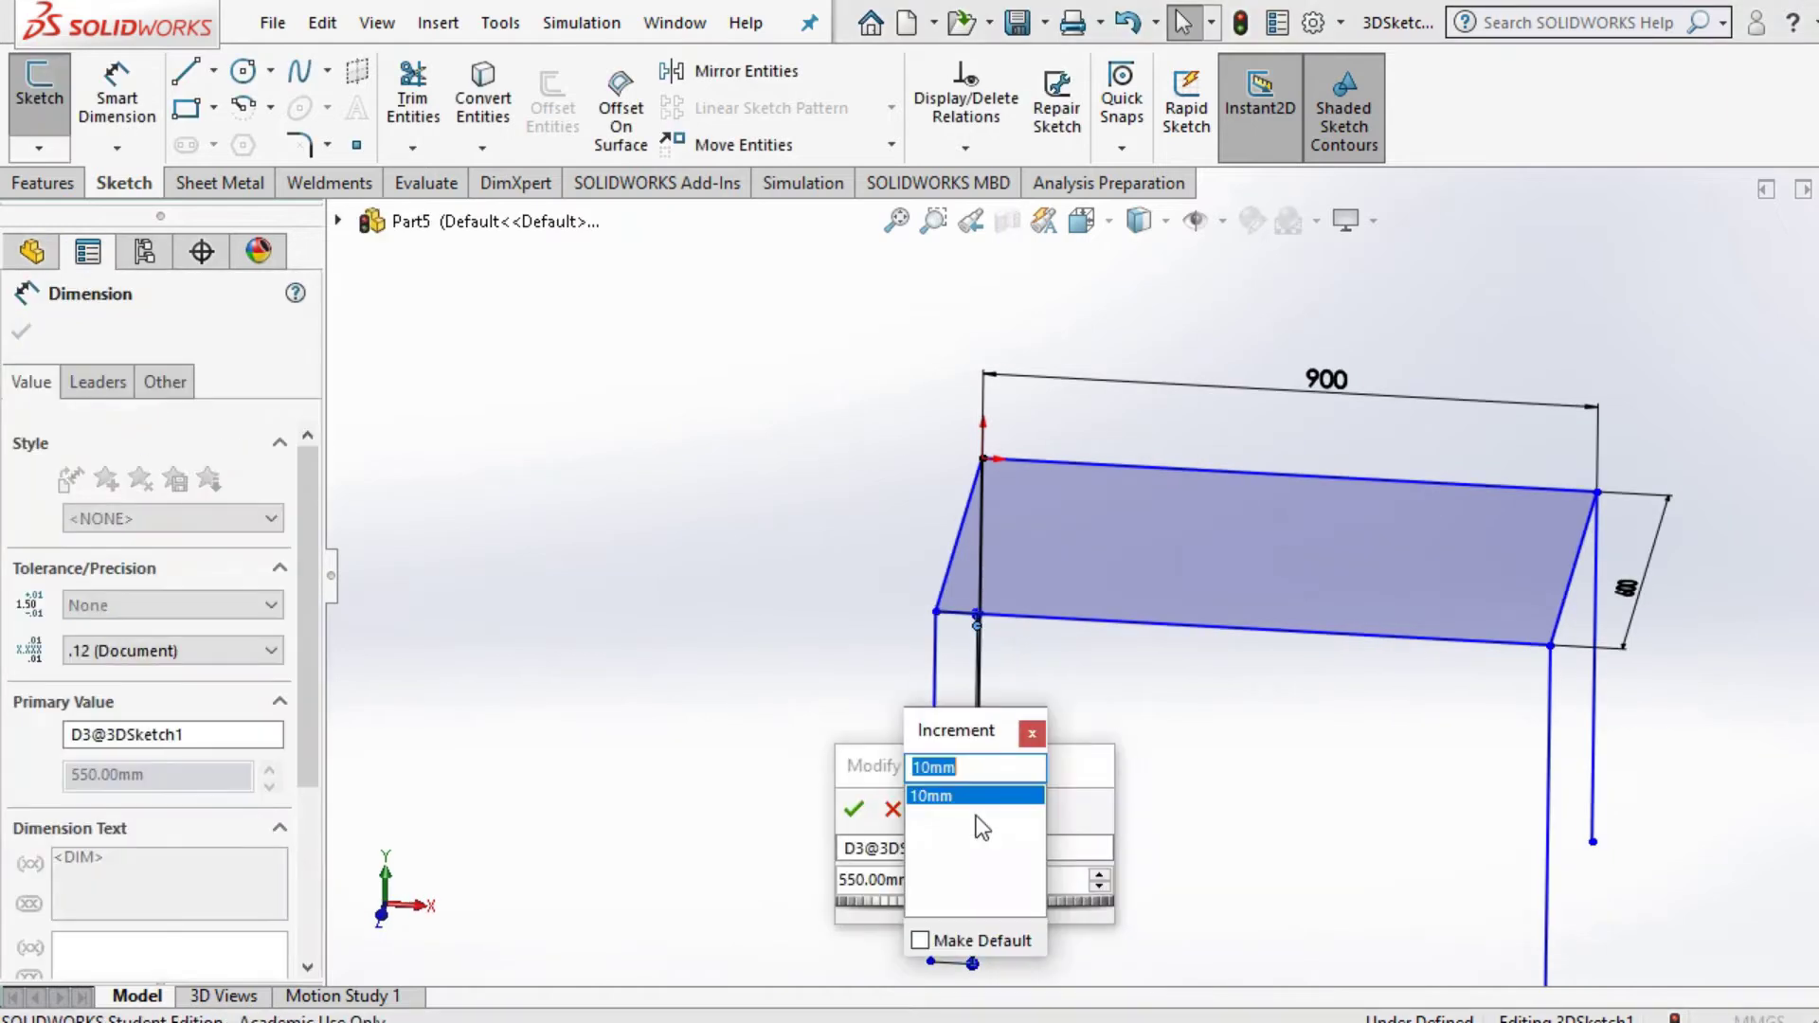
pyautogui.click(987, 795)
pyautogui.press('Return')
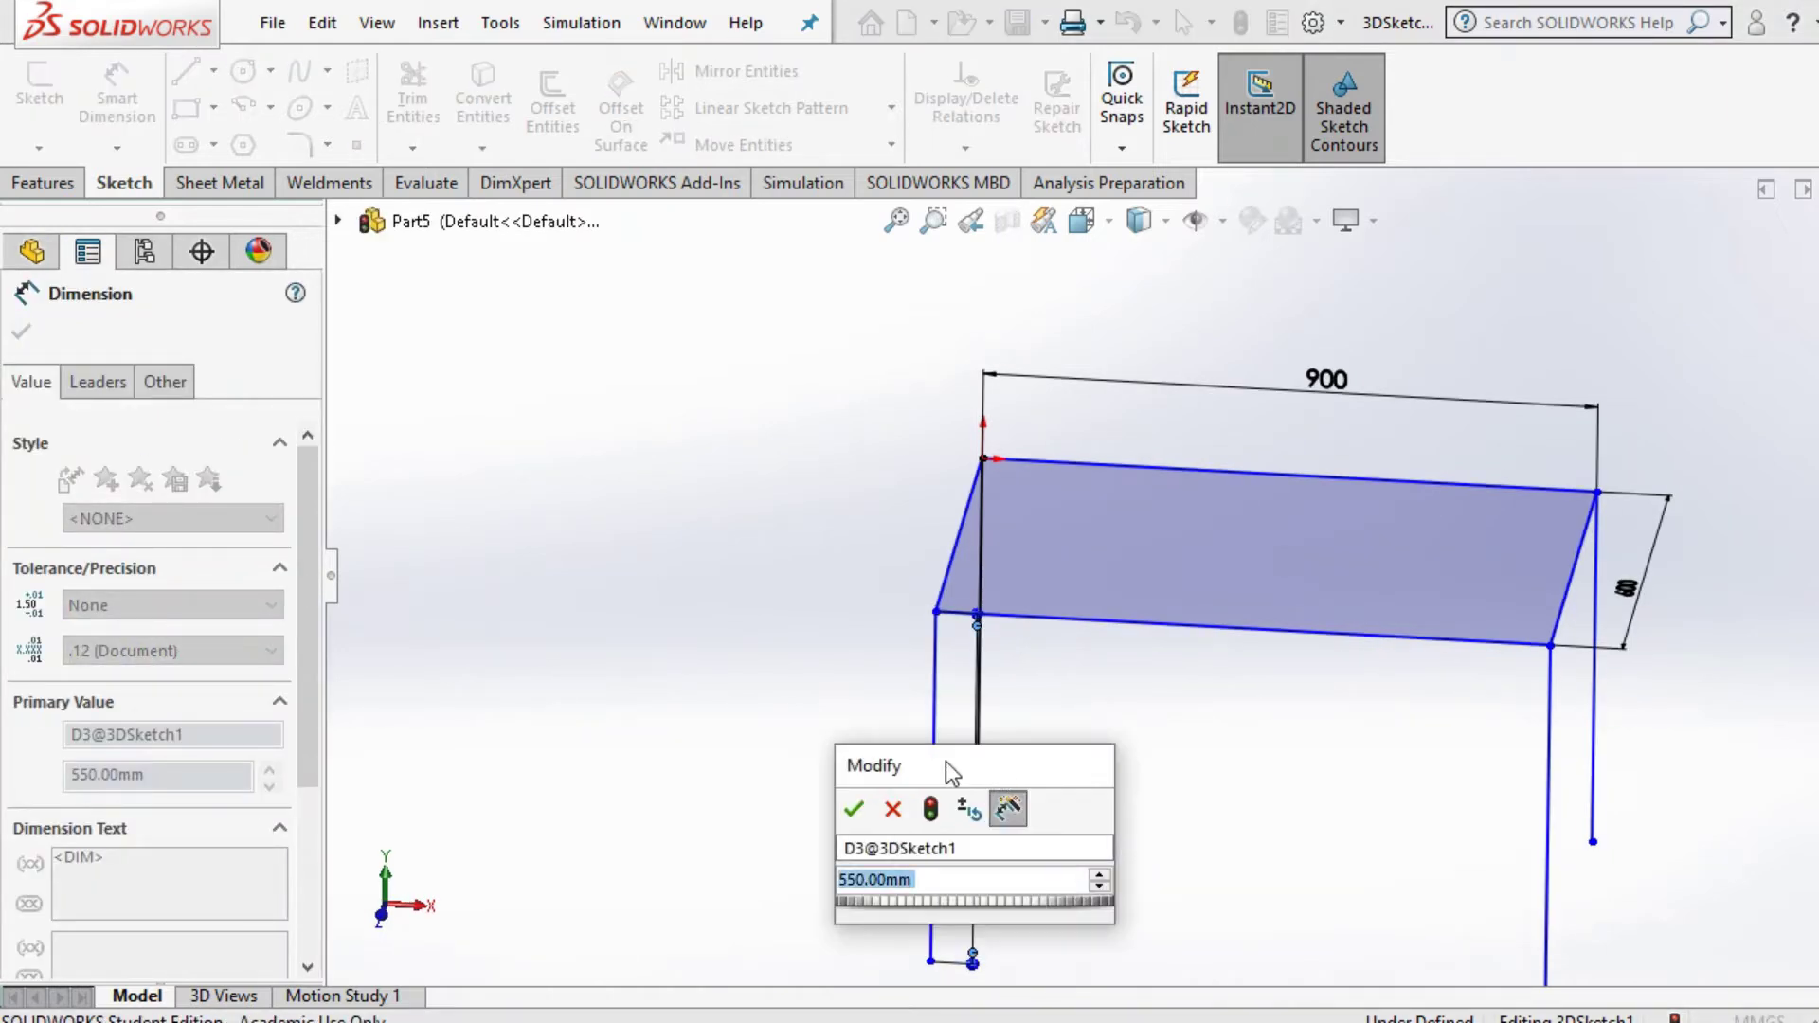
pyautogui.write('550')
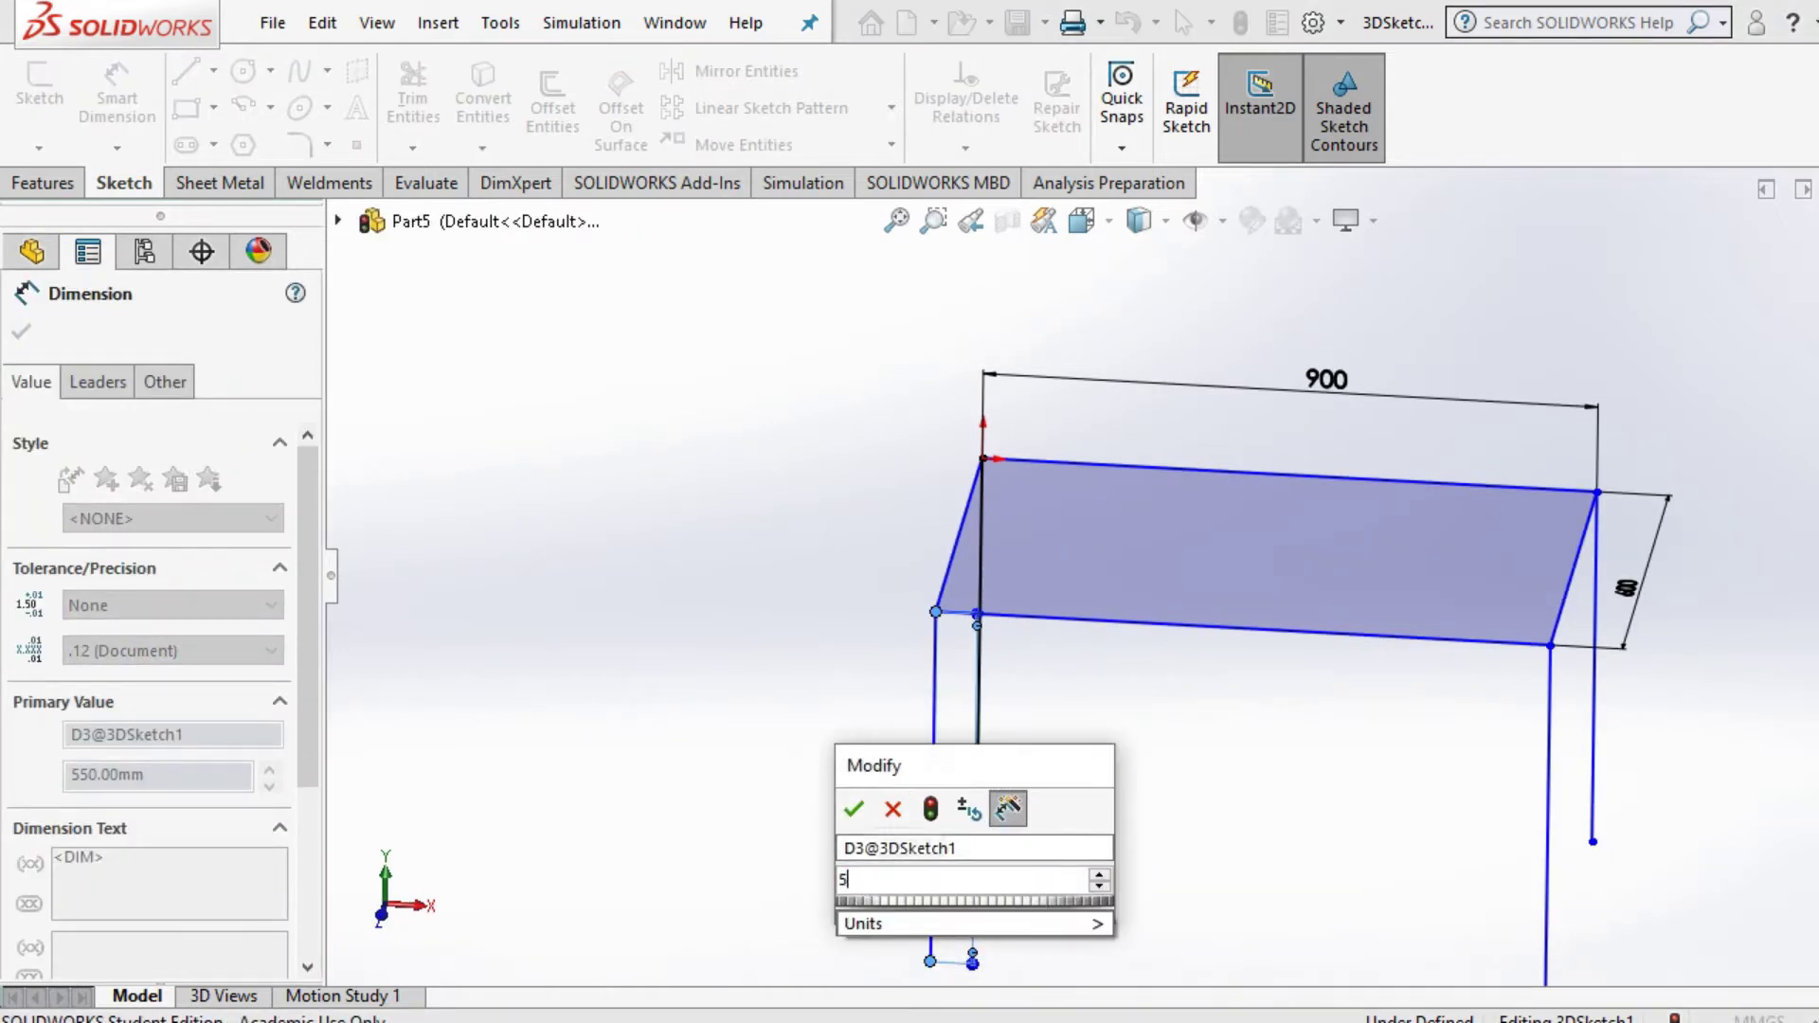
pyautogui.press('Return')
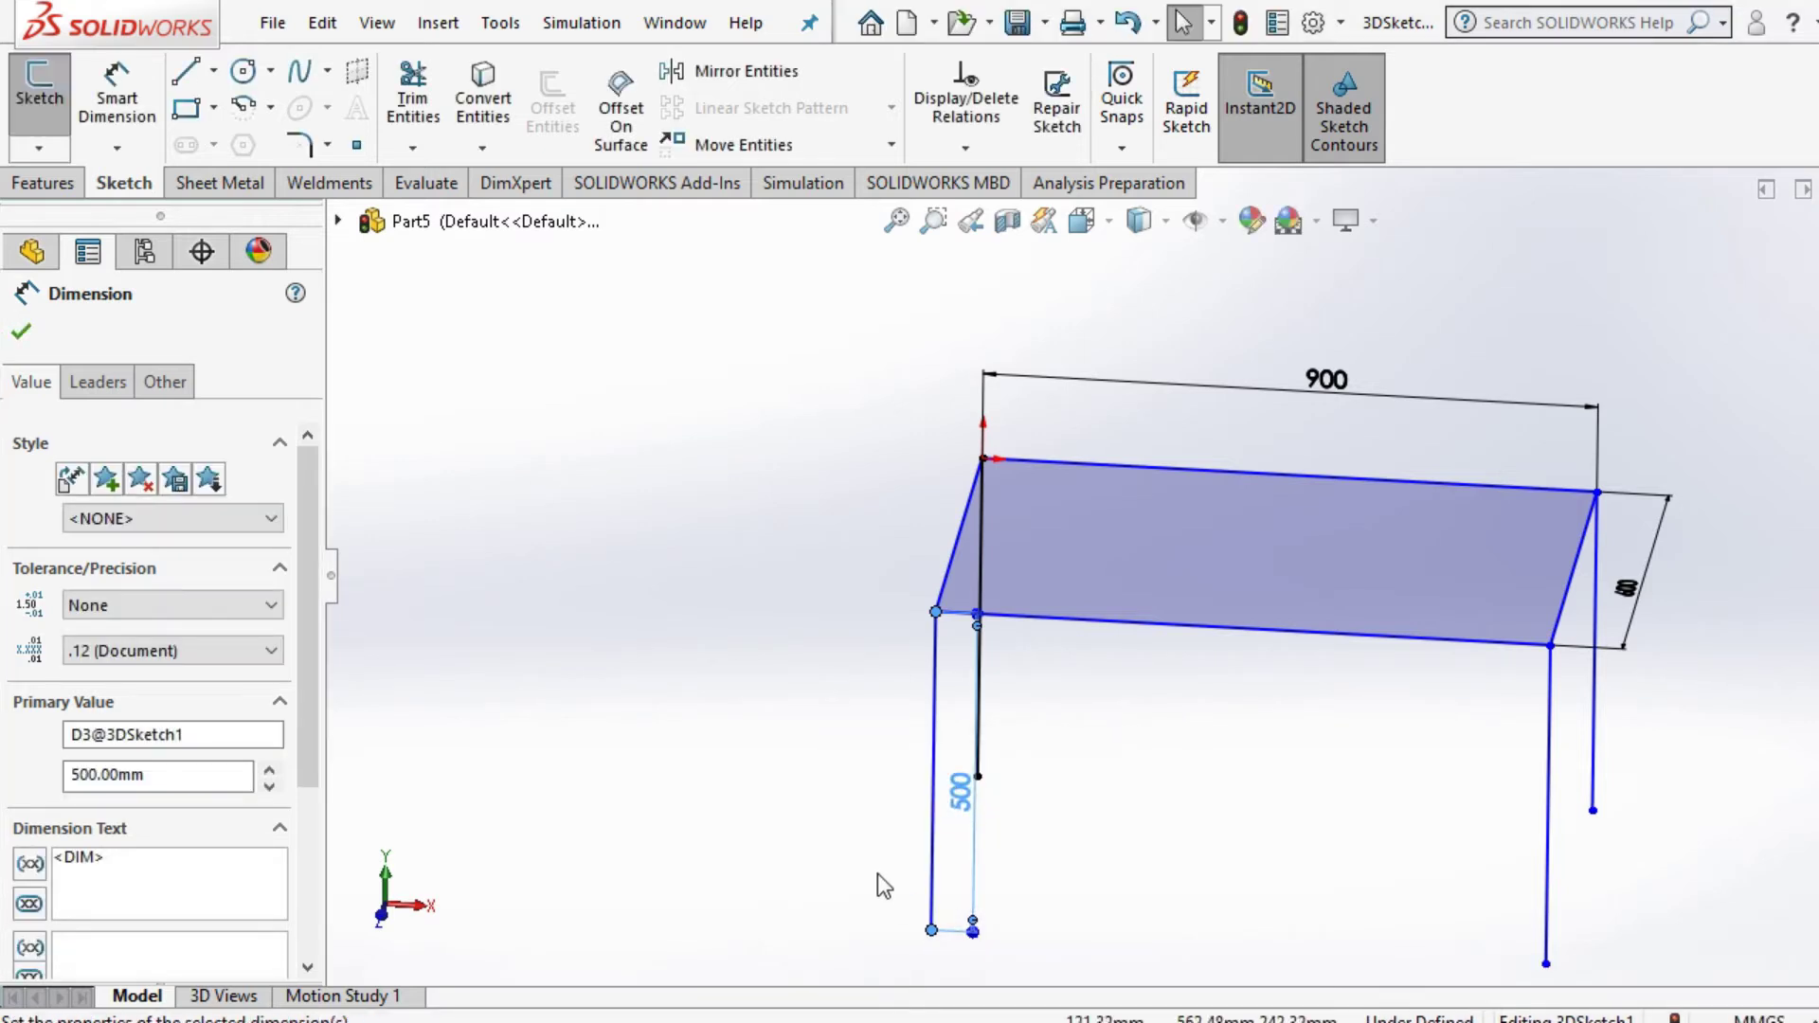
pyautogui.click(876, 841)
# Step: Finish the 3D sketch of the table frame and bring up the weldment commands
pyautogui.moveTo(876, 841)
pyautogui.mouseDown(button='middle')
pyautogui.moveTo(929, 755)
pyautogui.moveTo(962, 743)
pyautogui.moveTo(1047, 755)
pyautogui.moveTo(1073, 865)
pyautogui.moveTo(1027, 840)
pyautogui.moveTo(1064, 796)
pyautogui.moveTo(905, 775)
pyautogui.moveTo(786, 802)
pyautogui.moveTo(744, 847)
pyautogui.moveTo(748, 883)
pyautogui.moveTo(777, 901)
pyautogui.moveTo(744, 895)
pyautogui.moveTo(718, 857)
pyautogui.mouseUp(button='middle')
pyautogui.click(332, 184)
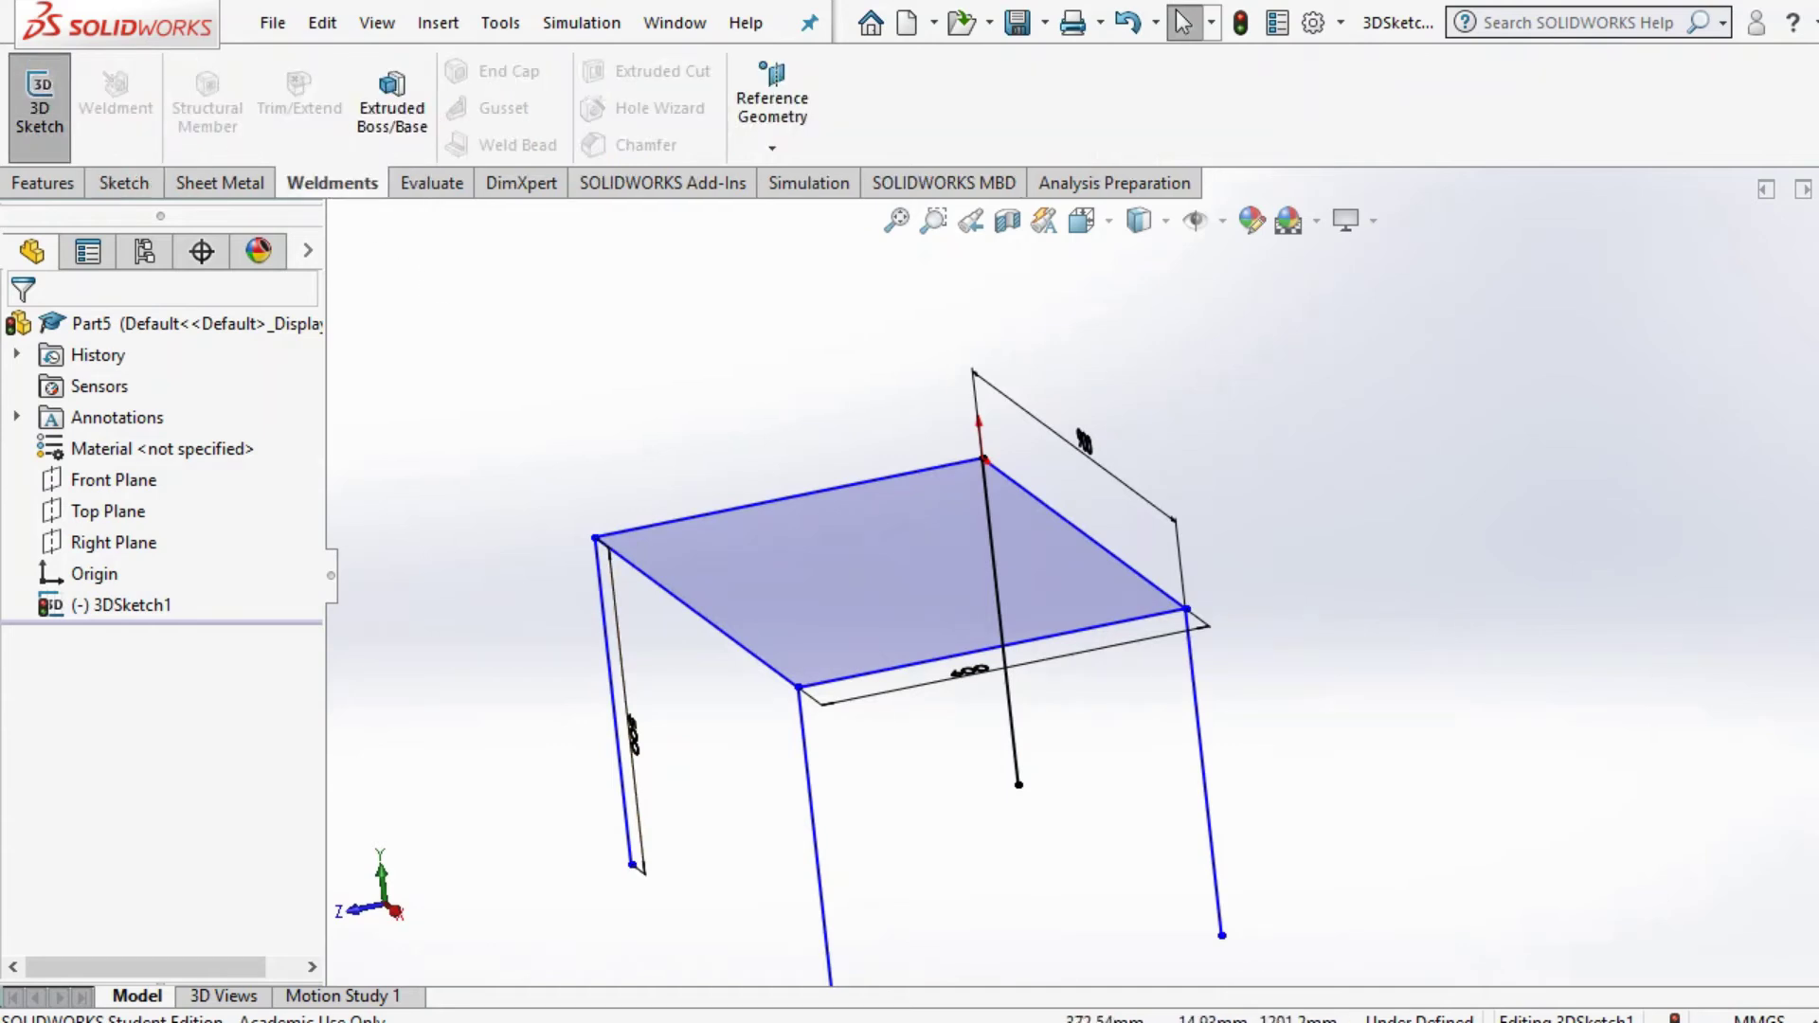
pyautogui.hotkey('ctrl', 'q')
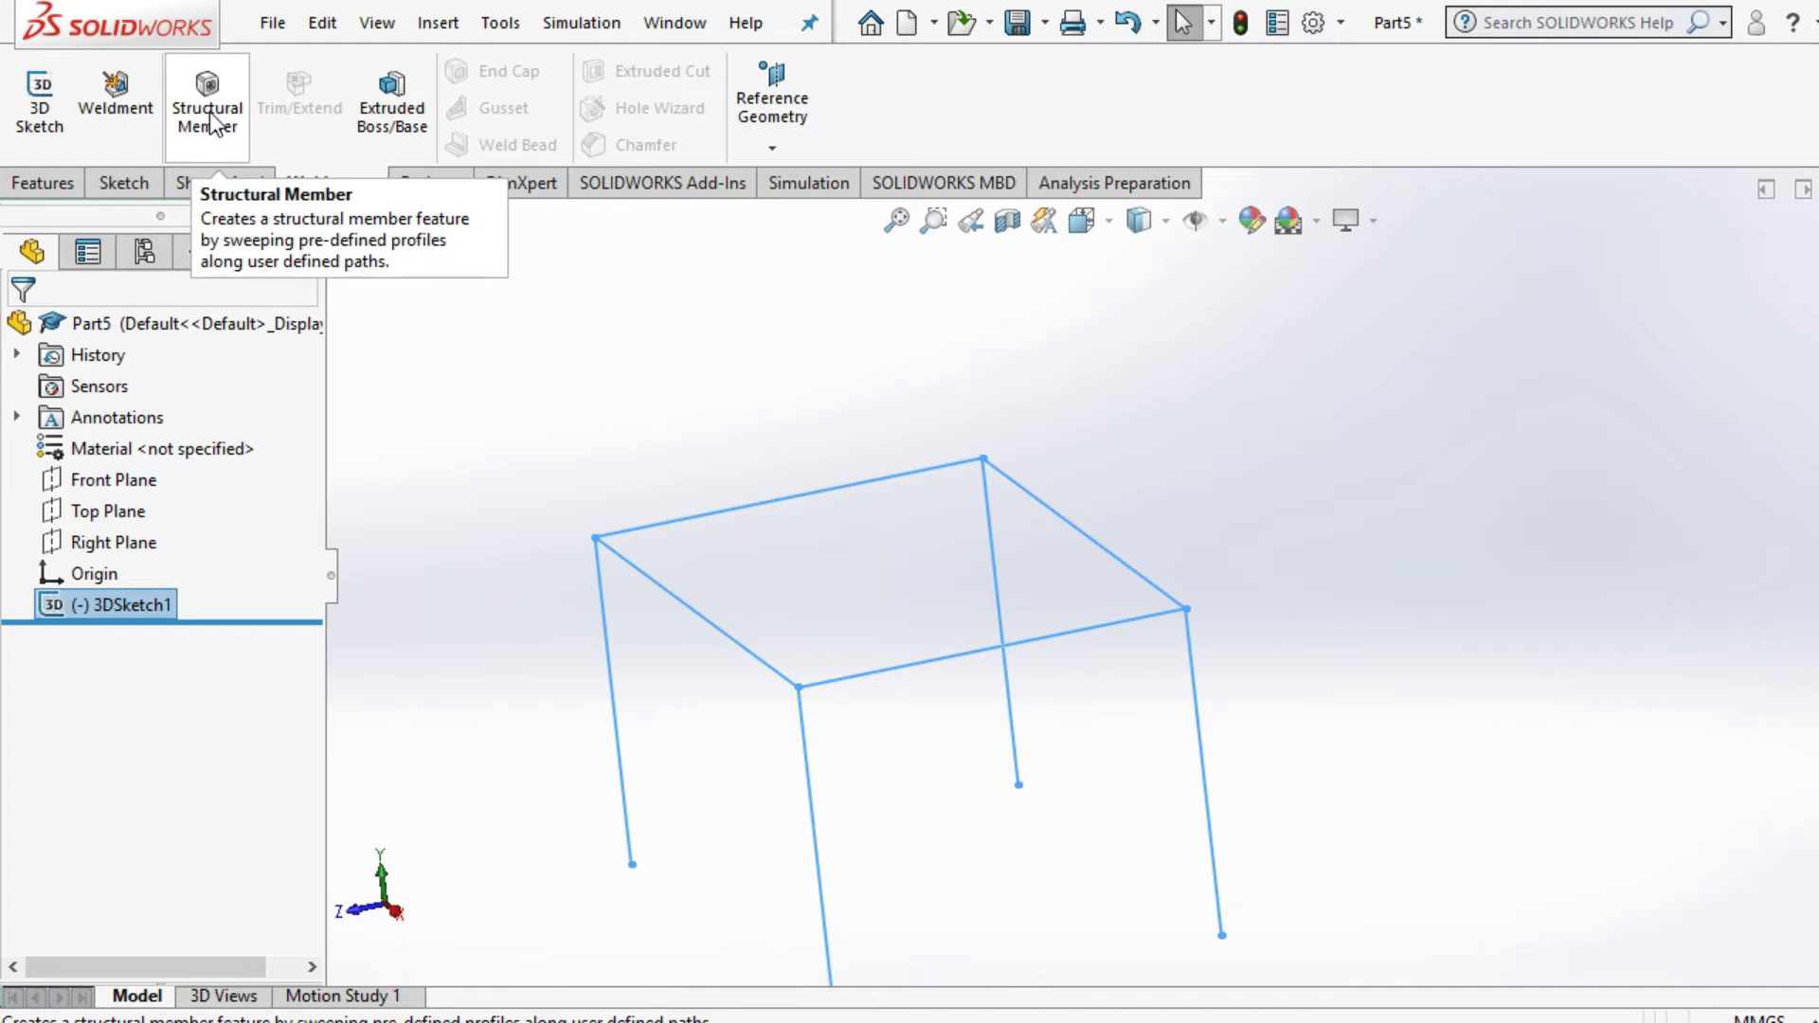
# Step: Start a structural member with the iso square tube profile in size 20 x 20 x 2
pyautogui.click(210, 119)
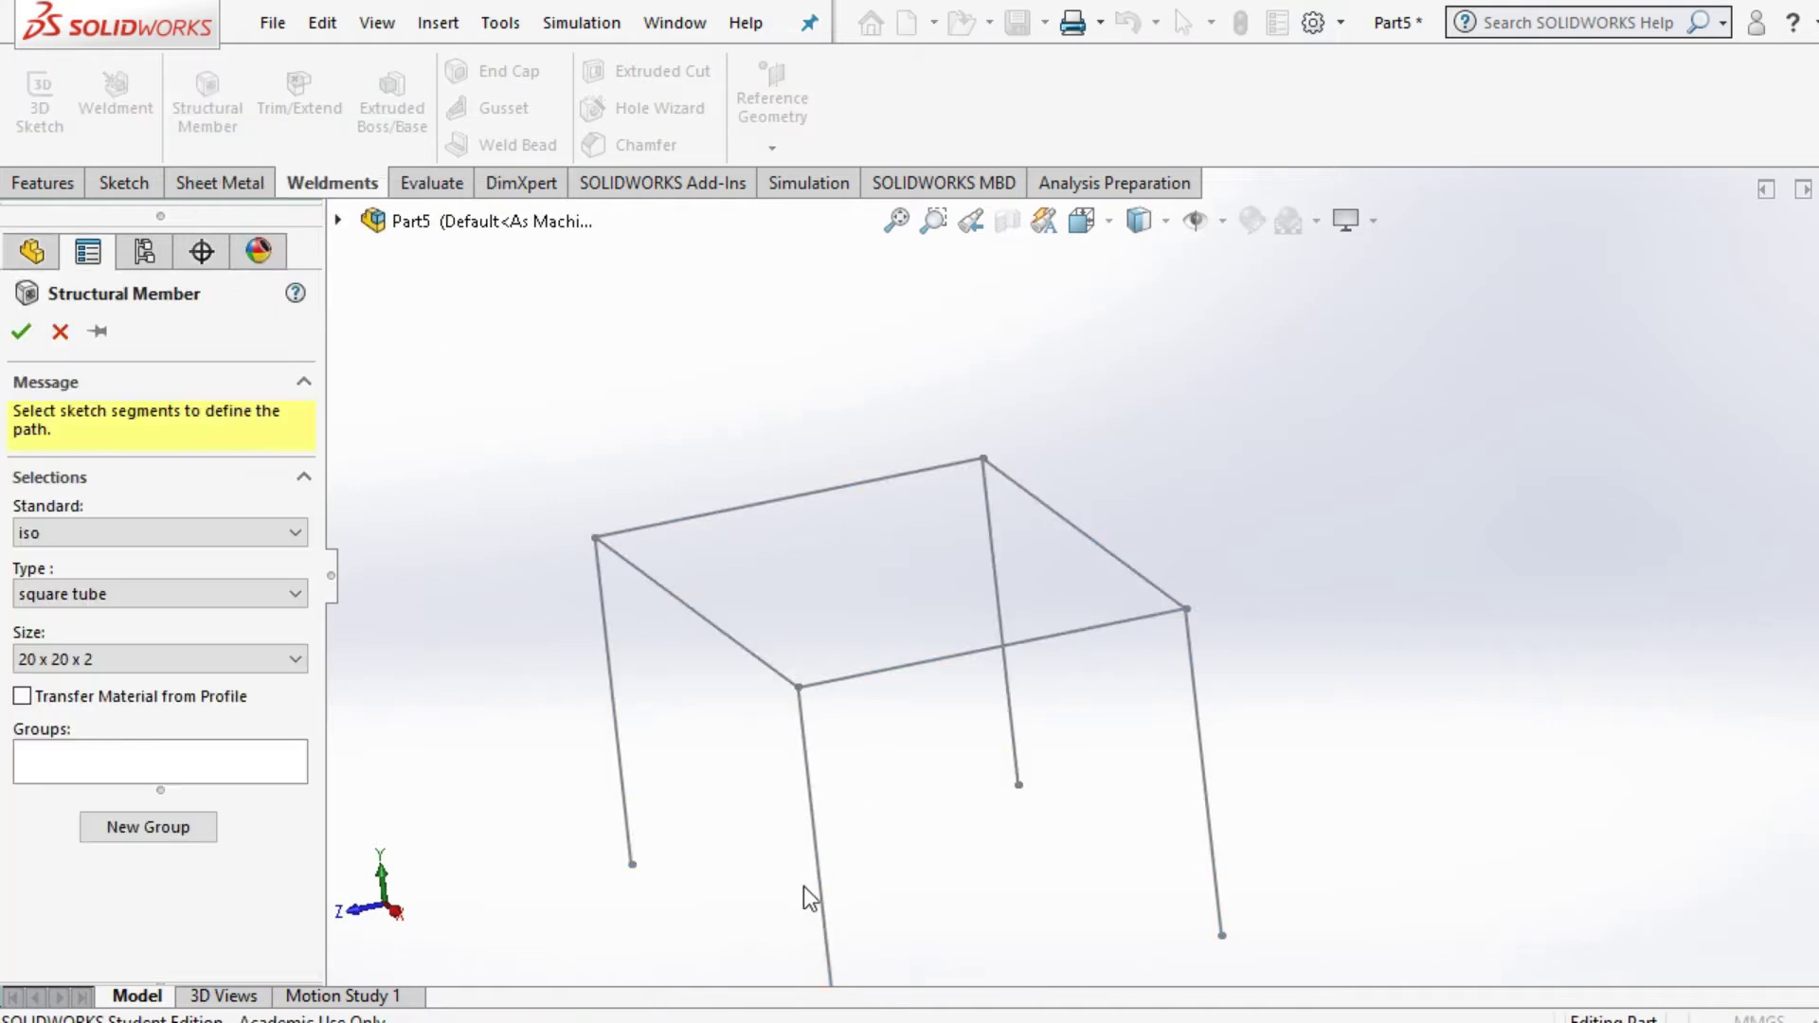
pyautogui.click(218, 589)
pyautogui.click(218, 590)
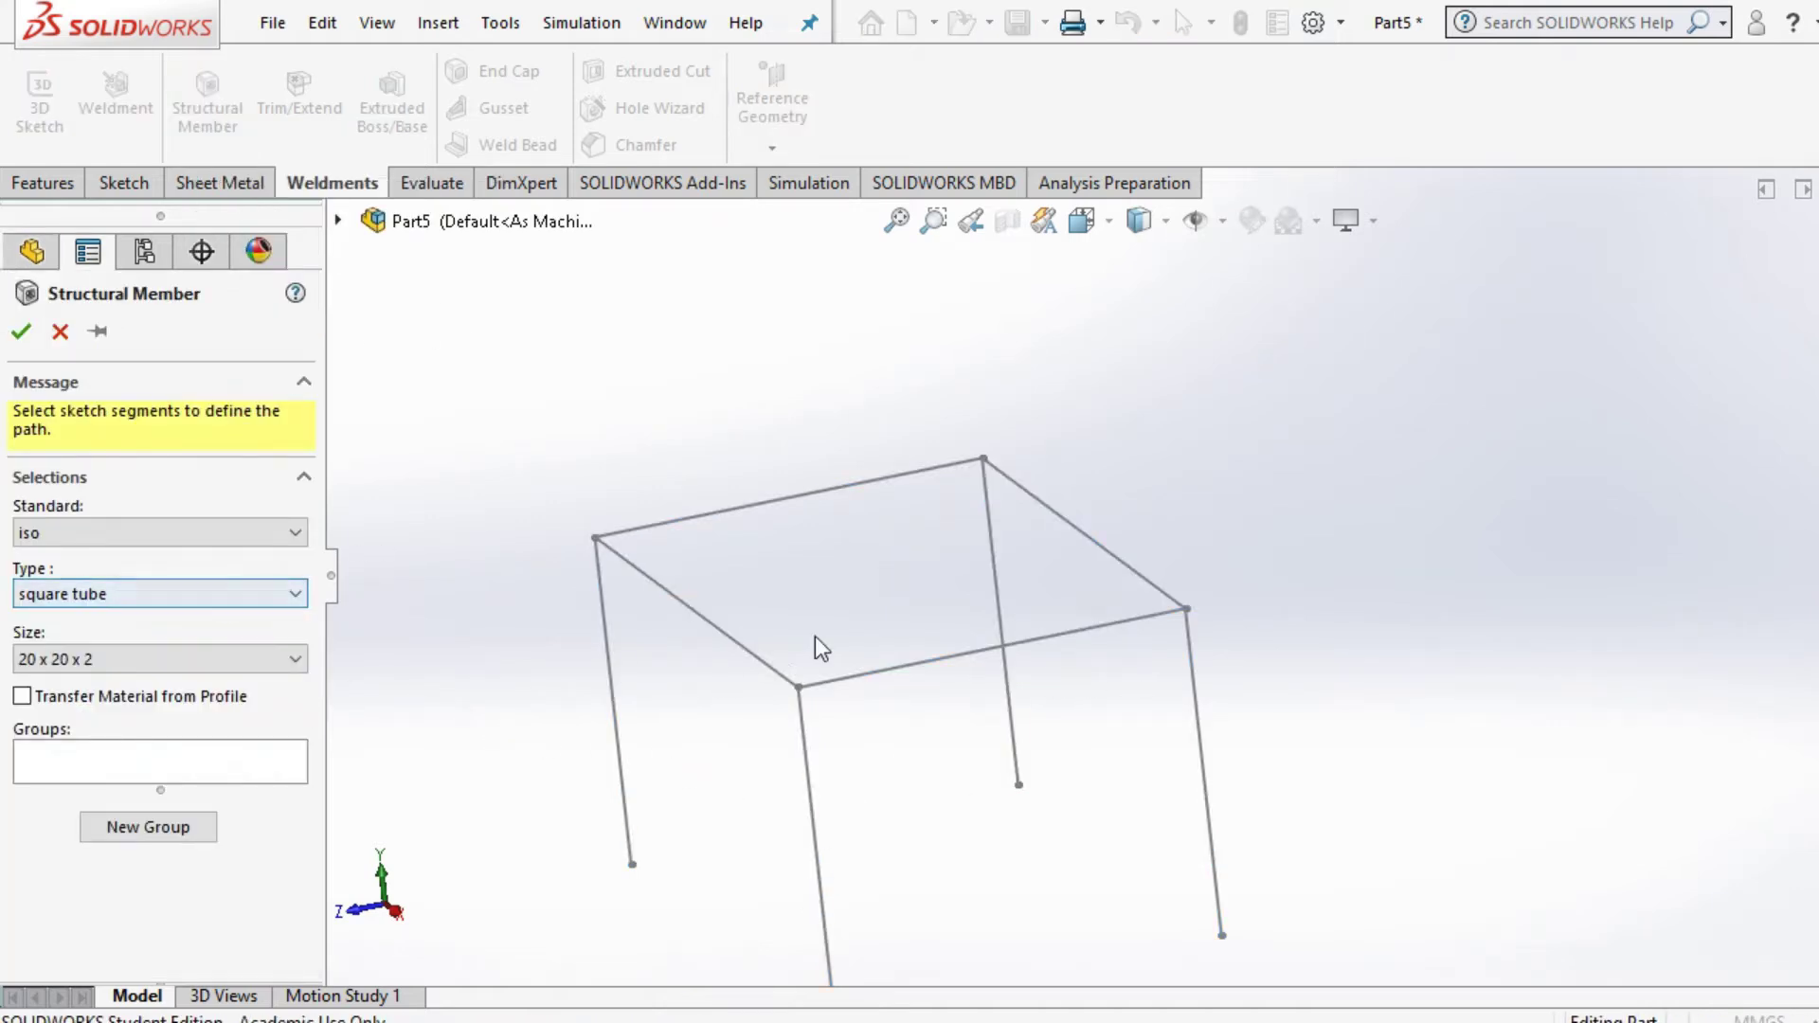
pyautogui.click(81, 533)
pyautogui.click(81, 533)
pyautogui.click(86, 606)
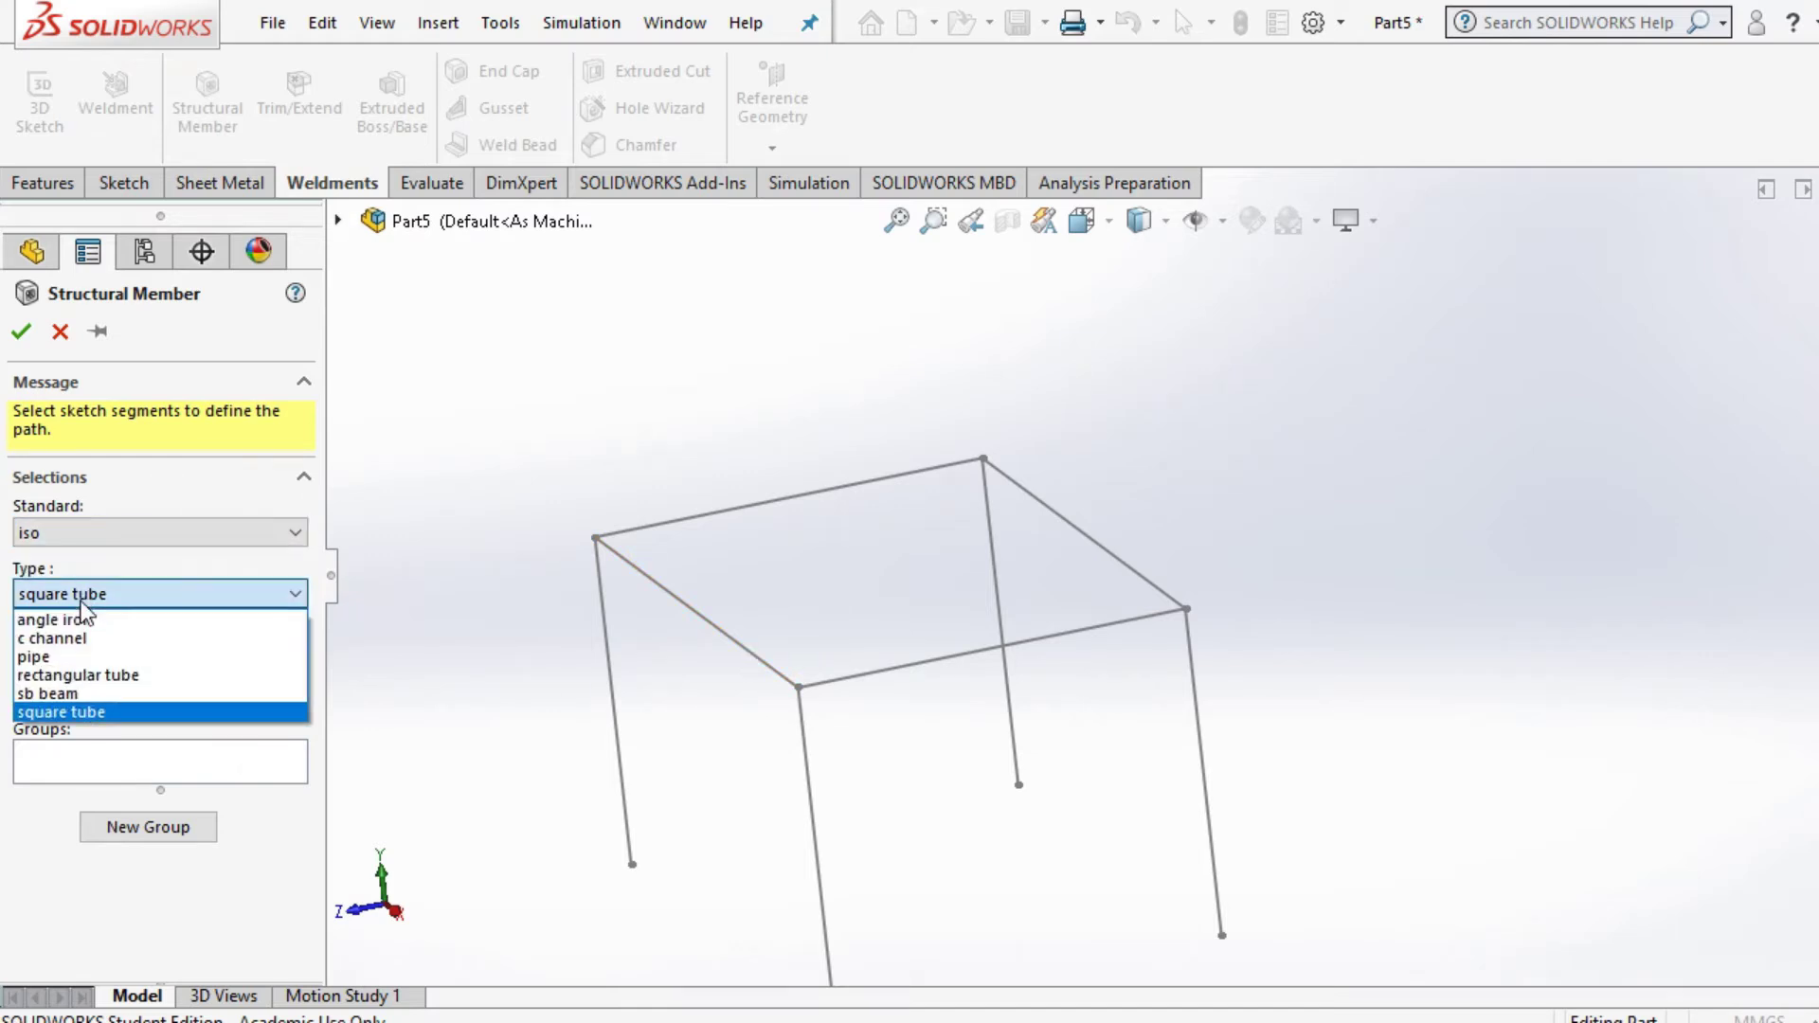
pyautogui.click(70, 712)
pyautogui.click(70, 658)
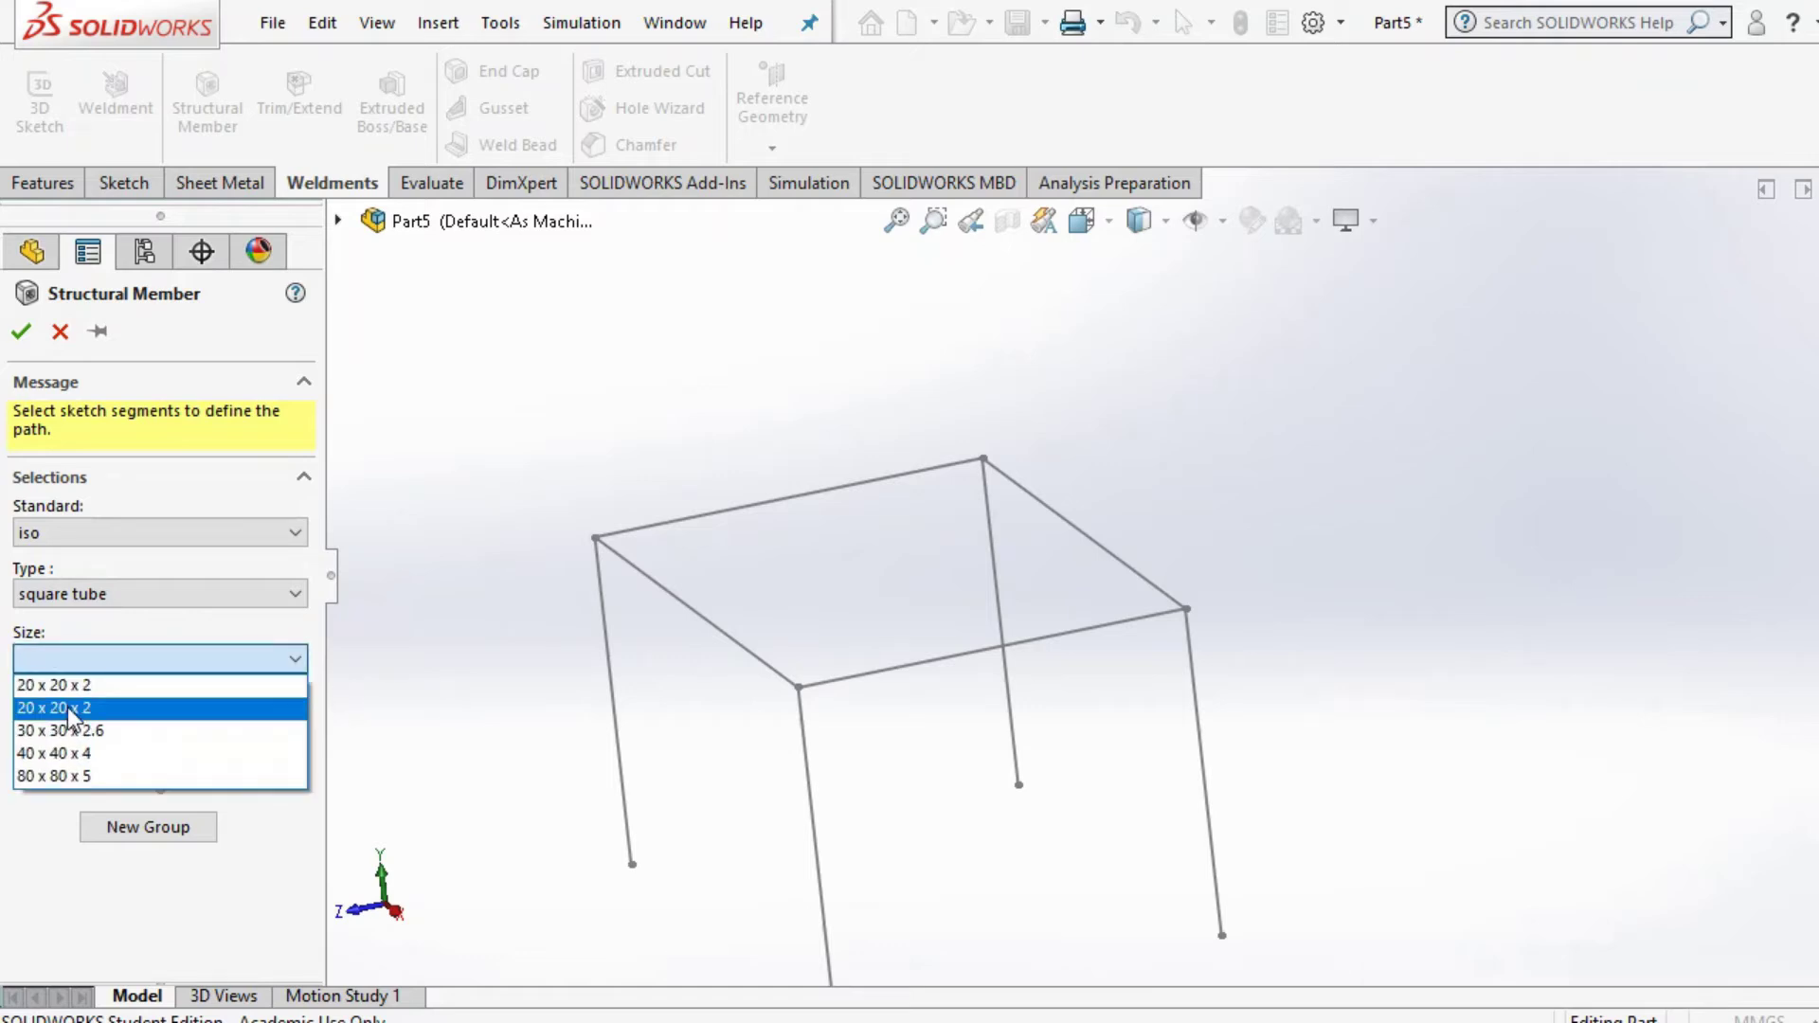
pyautogui.click(67, 707)
# Step: Apply the square tube to all four edges of the top rectangle as one group and create the member
pyautogui.click(742, 650)
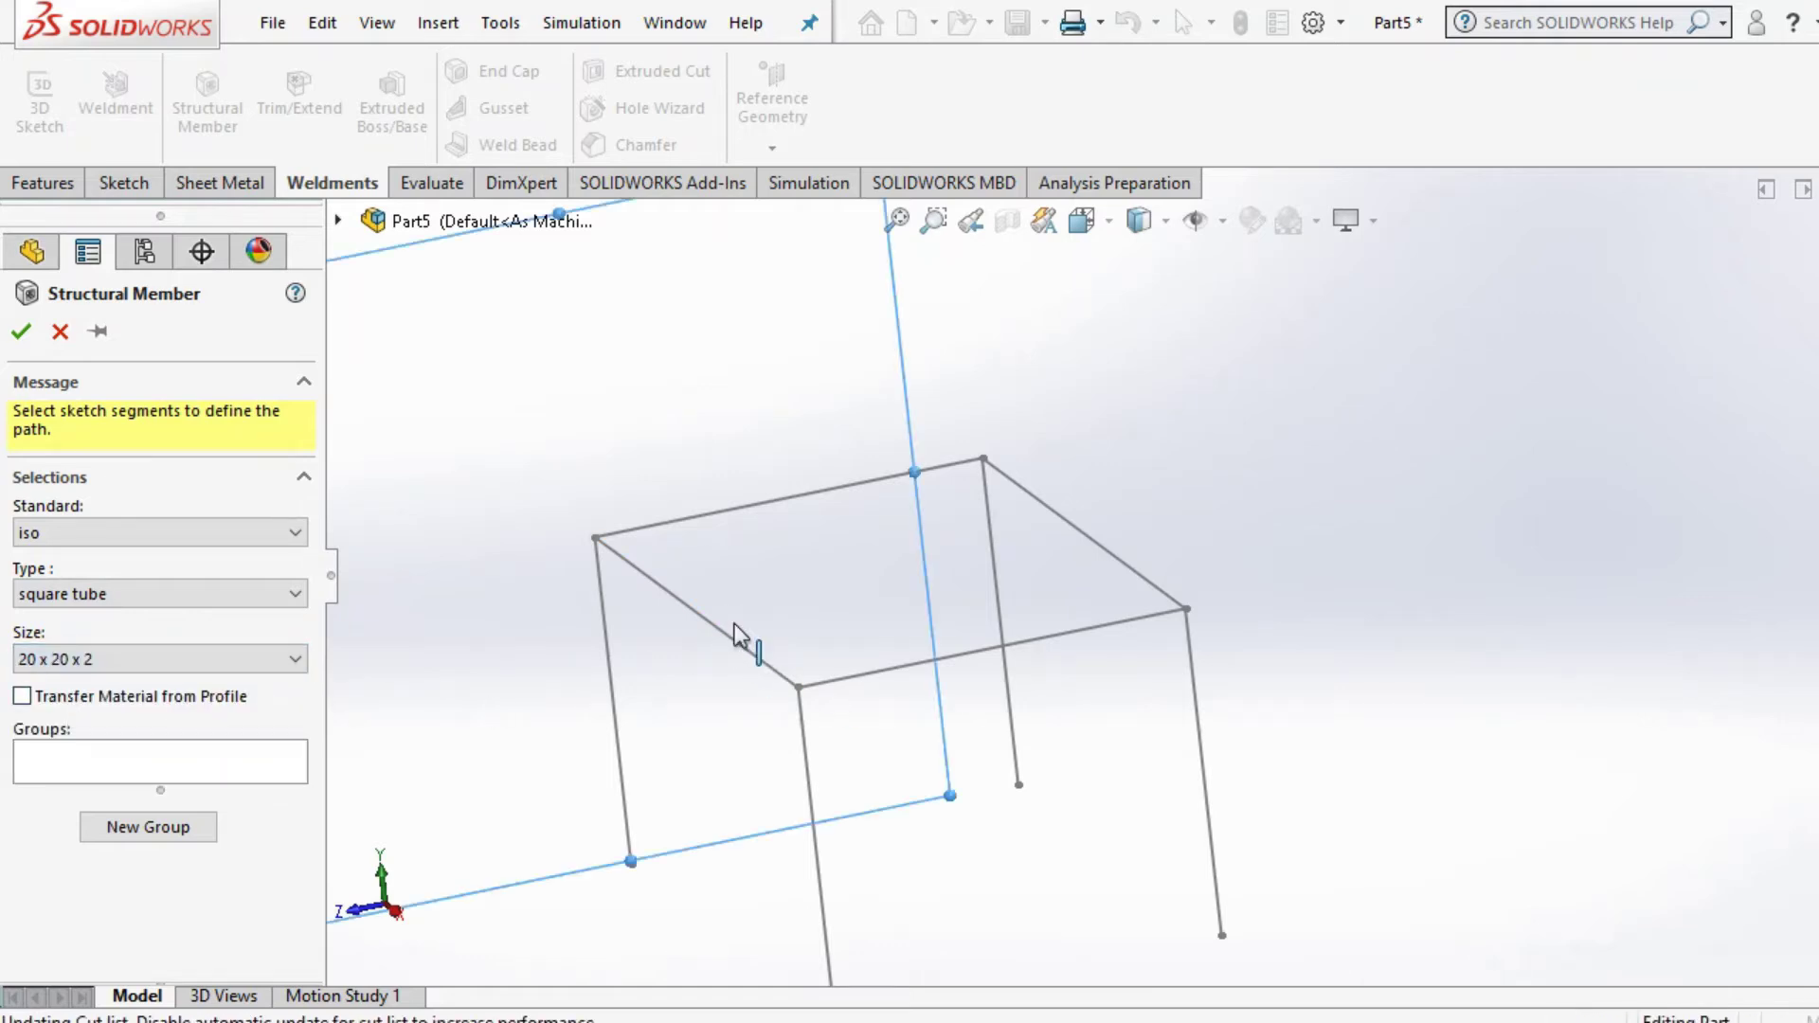
pyautogui.click(715, 522)
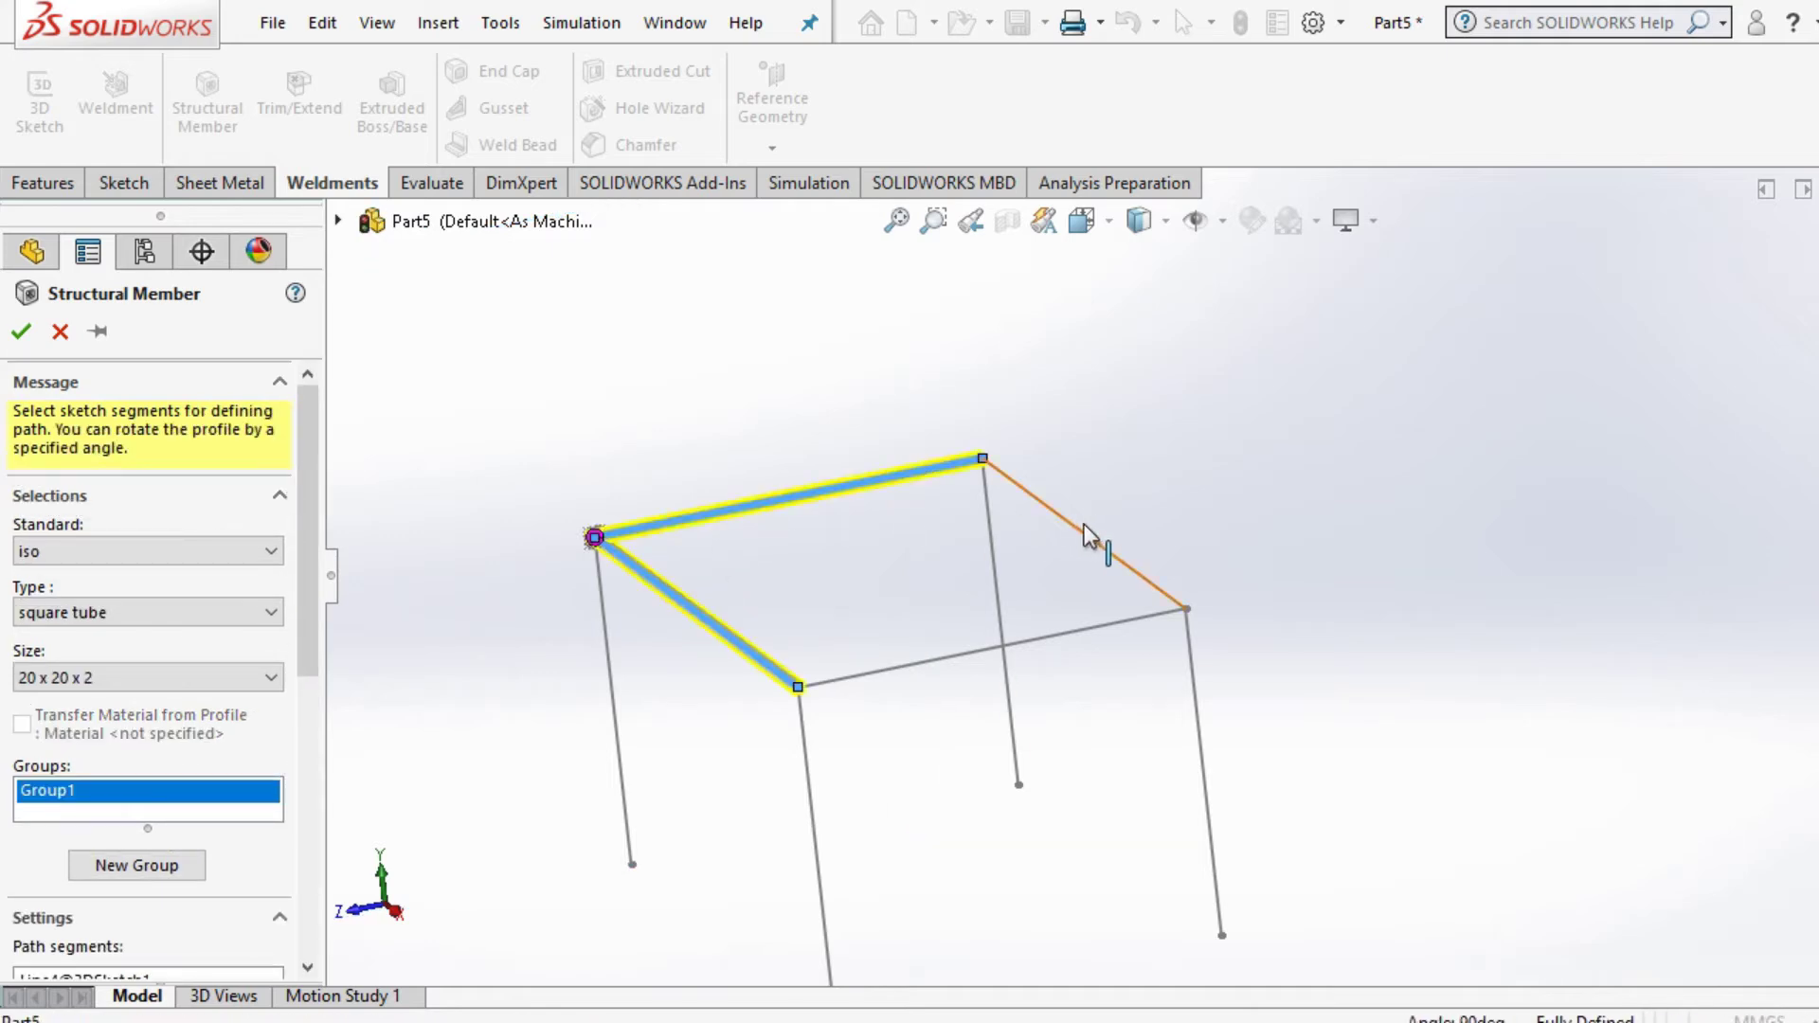
pyautogui.click(1087, 536)
pyautogui.click(1042, 654)
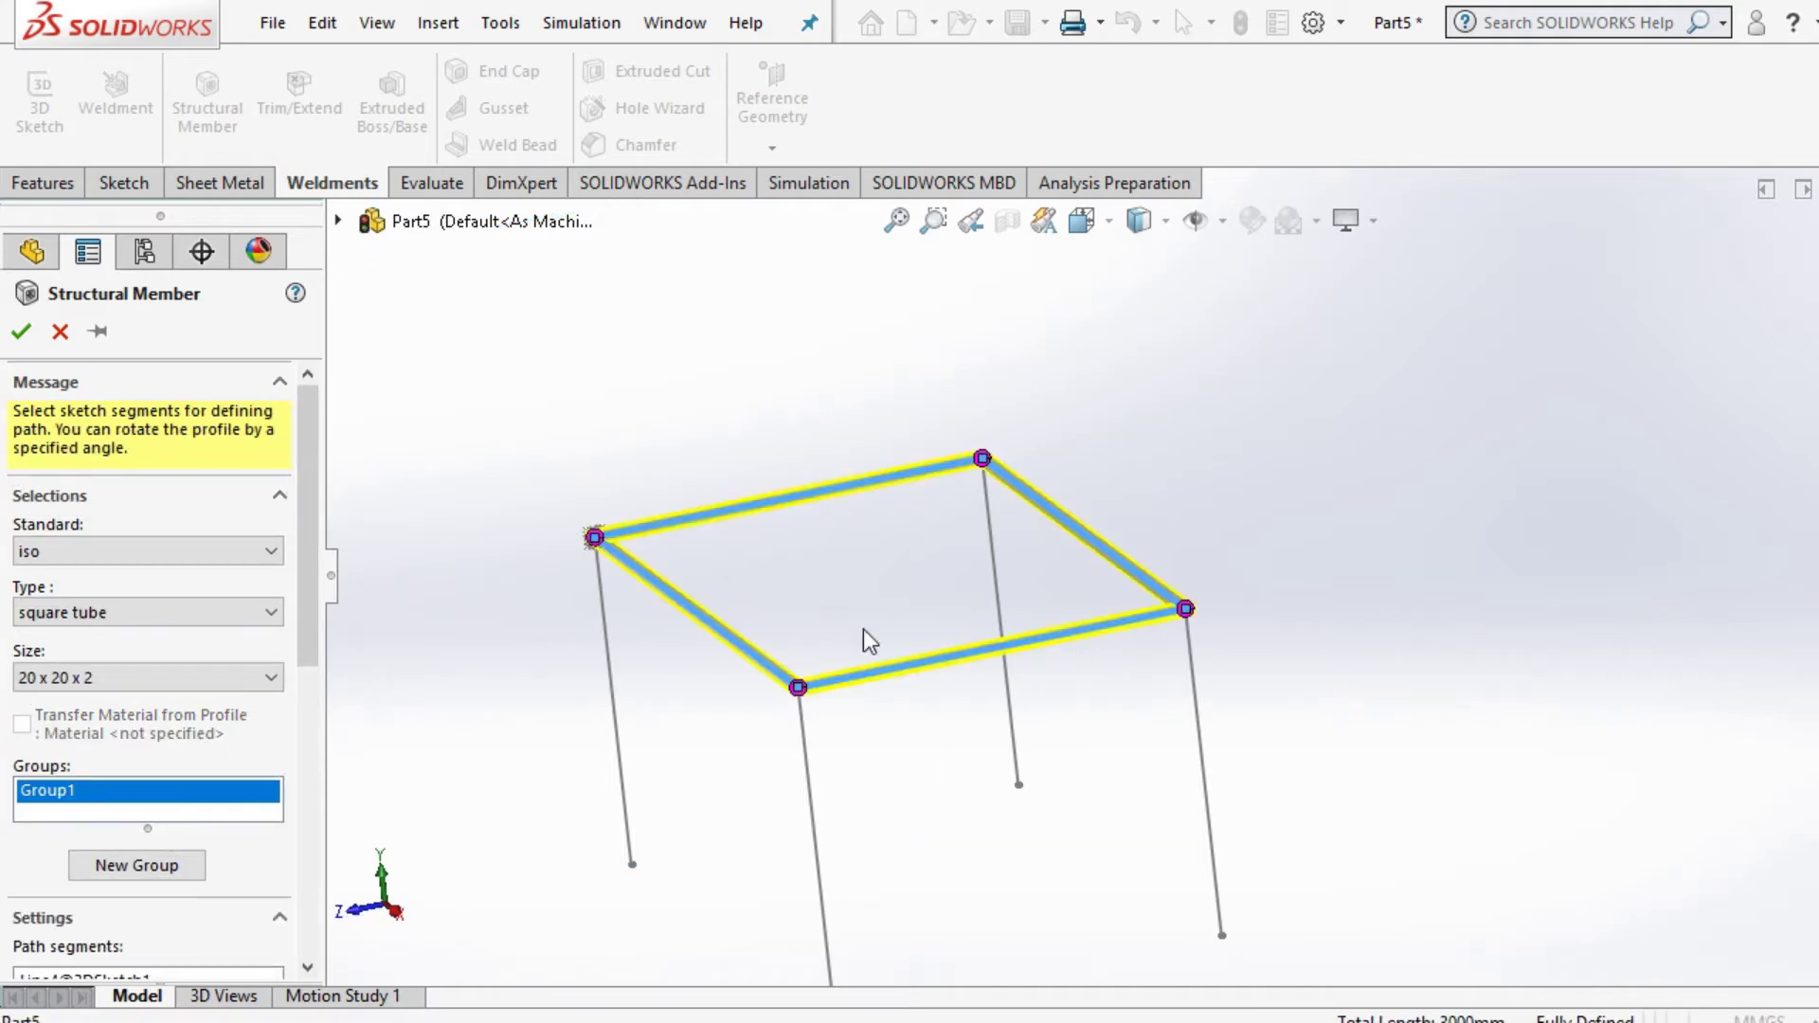
pyautogui.click(21, 333)
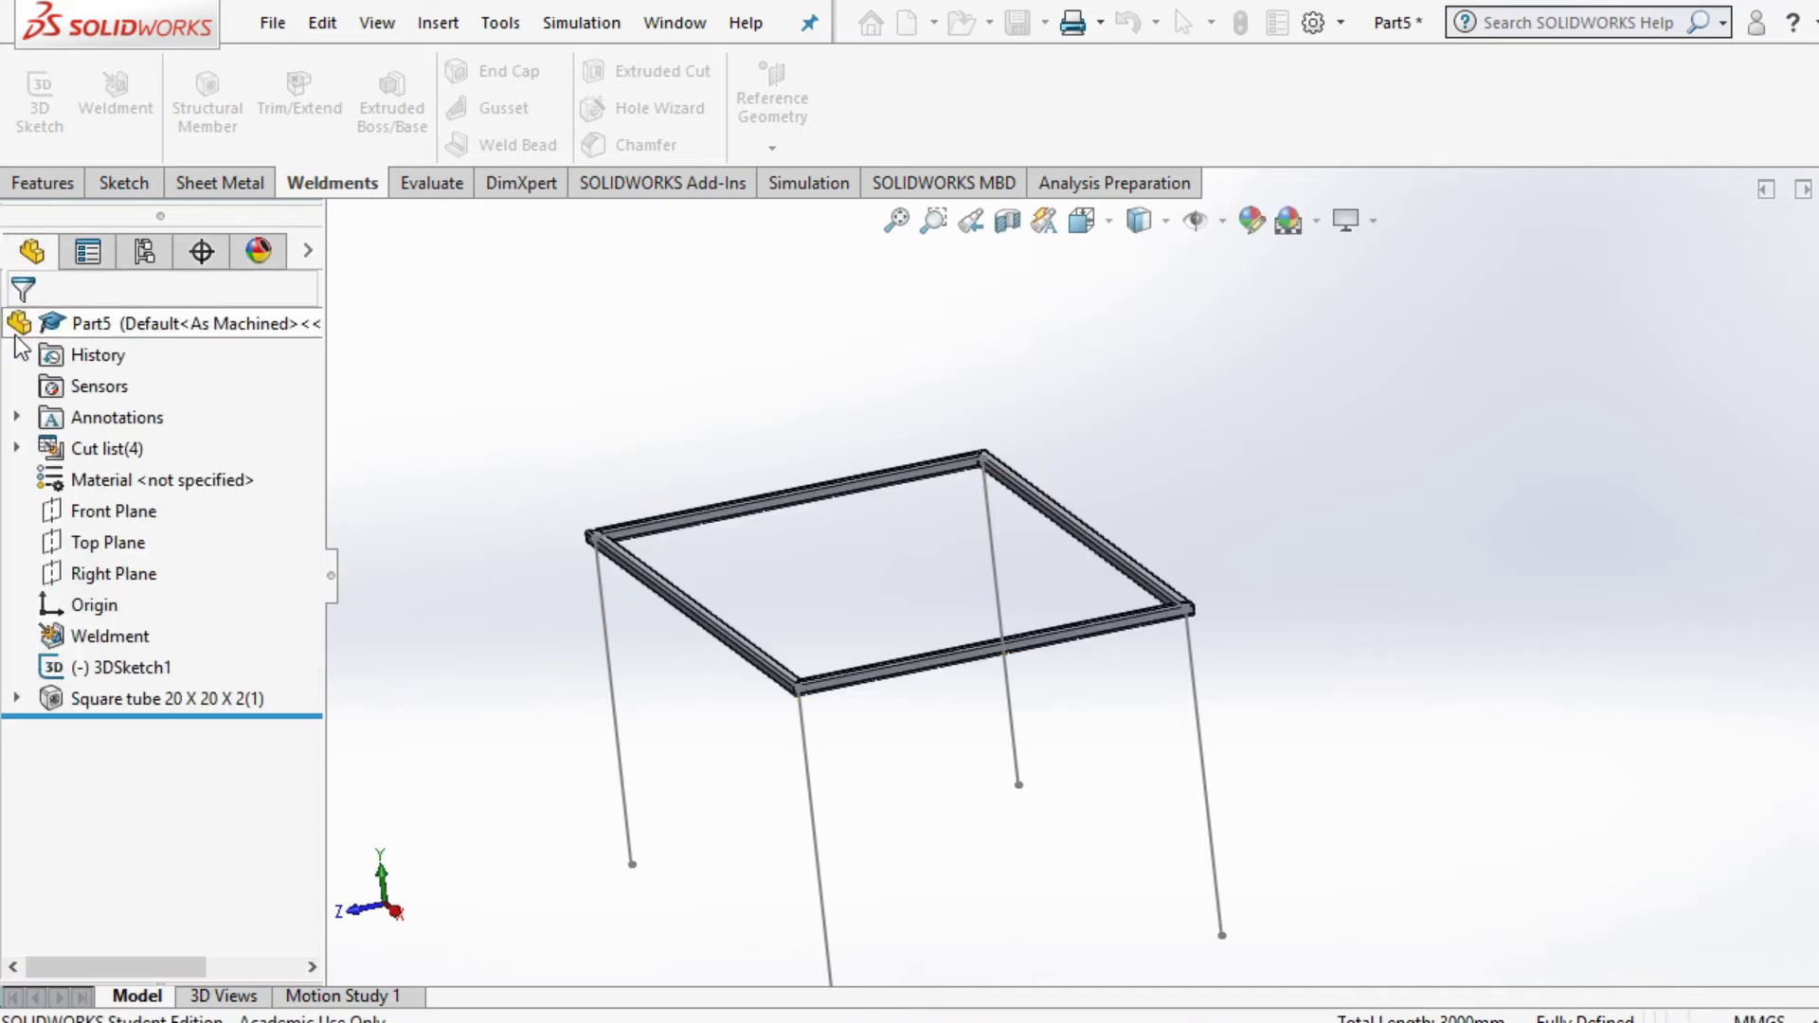
# Step: Start a second structural member with the iso pipe profile in size 21.3 x 2.3
pyautogui.moveTo(595, 657); pyautogui.dragTo(628, 606, button='middle')
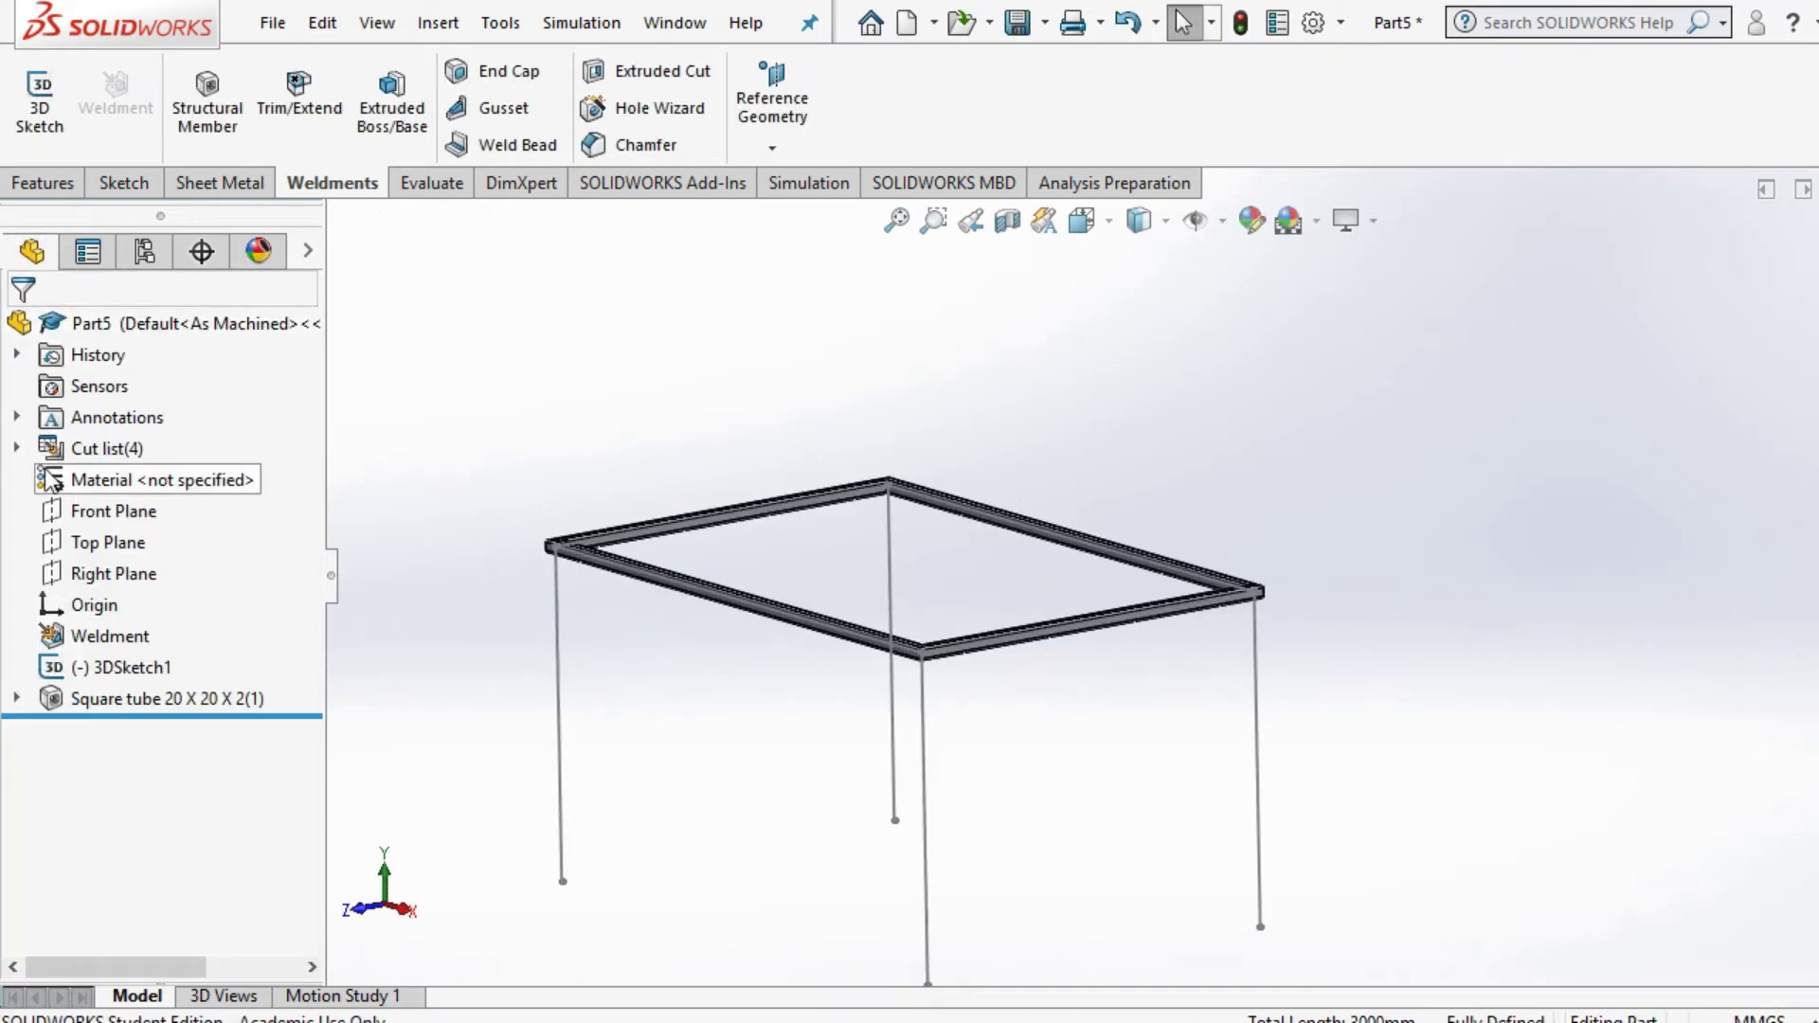
pyautogui.click(207, 105)
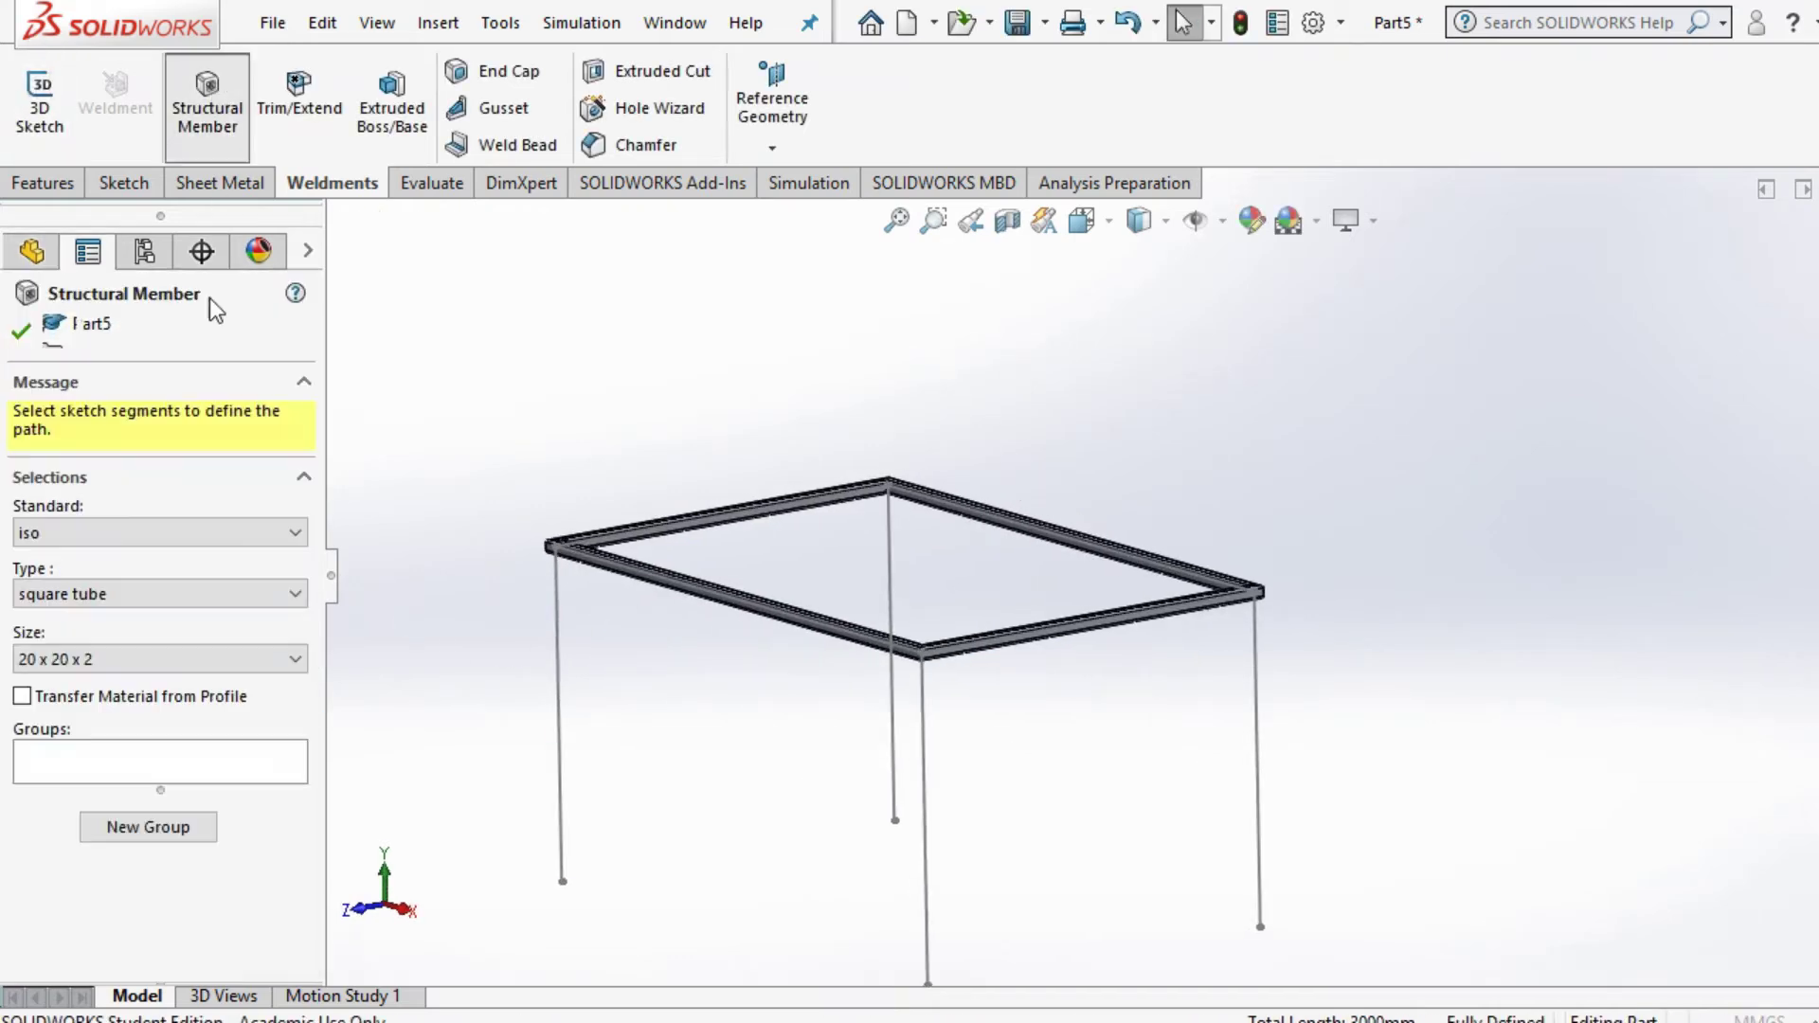
pyautogui.click(102, 597)
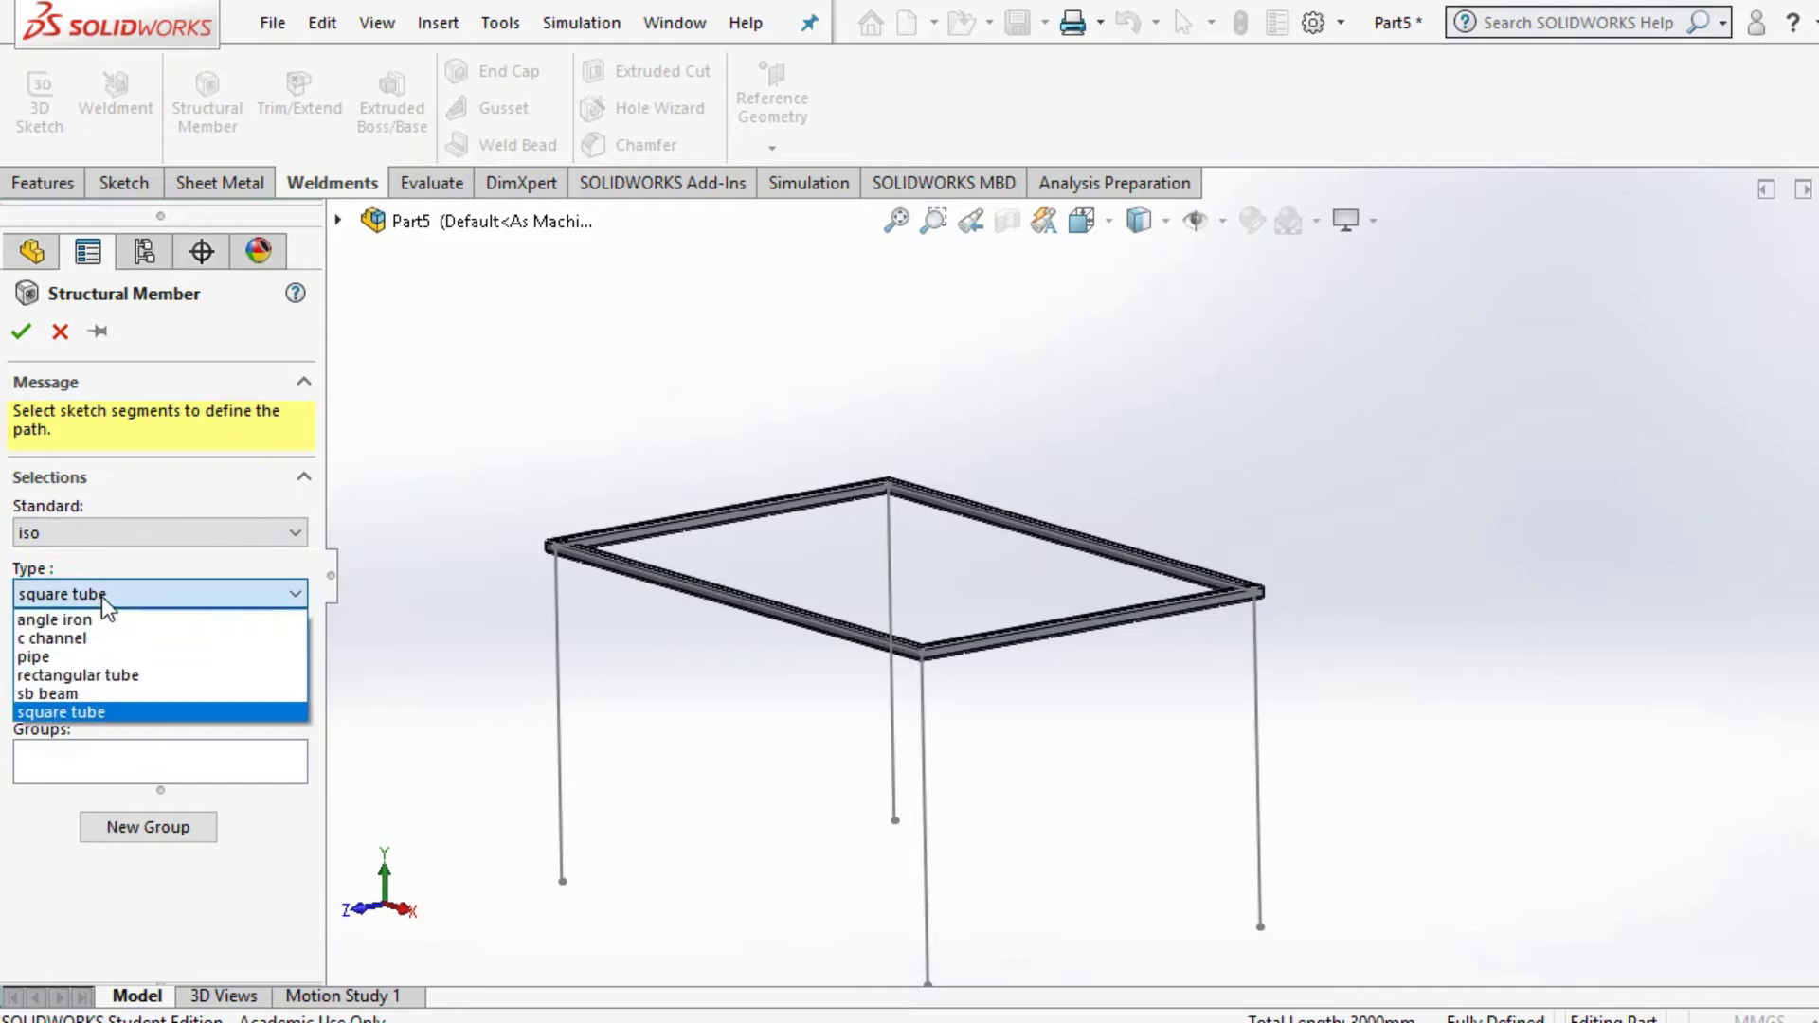
pyautogui.click(110, 651)
pyautogui.click(117, 656)
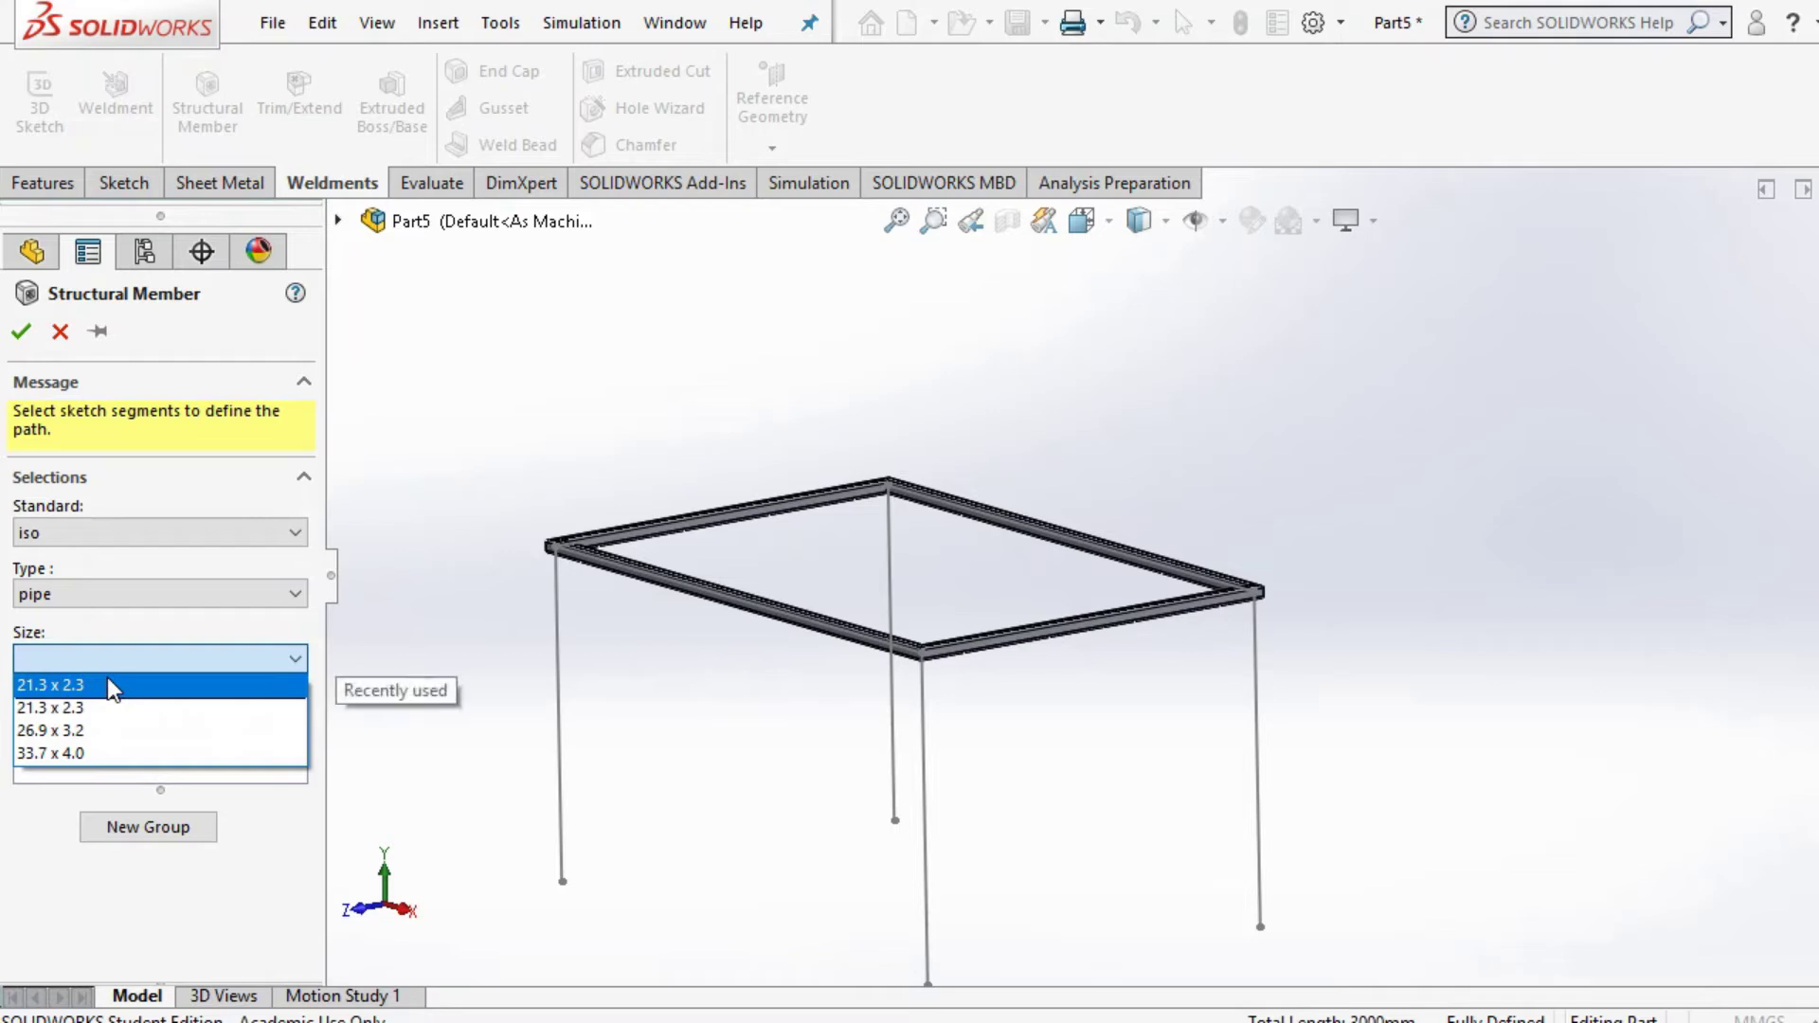
pyautogui.click(106, 680)
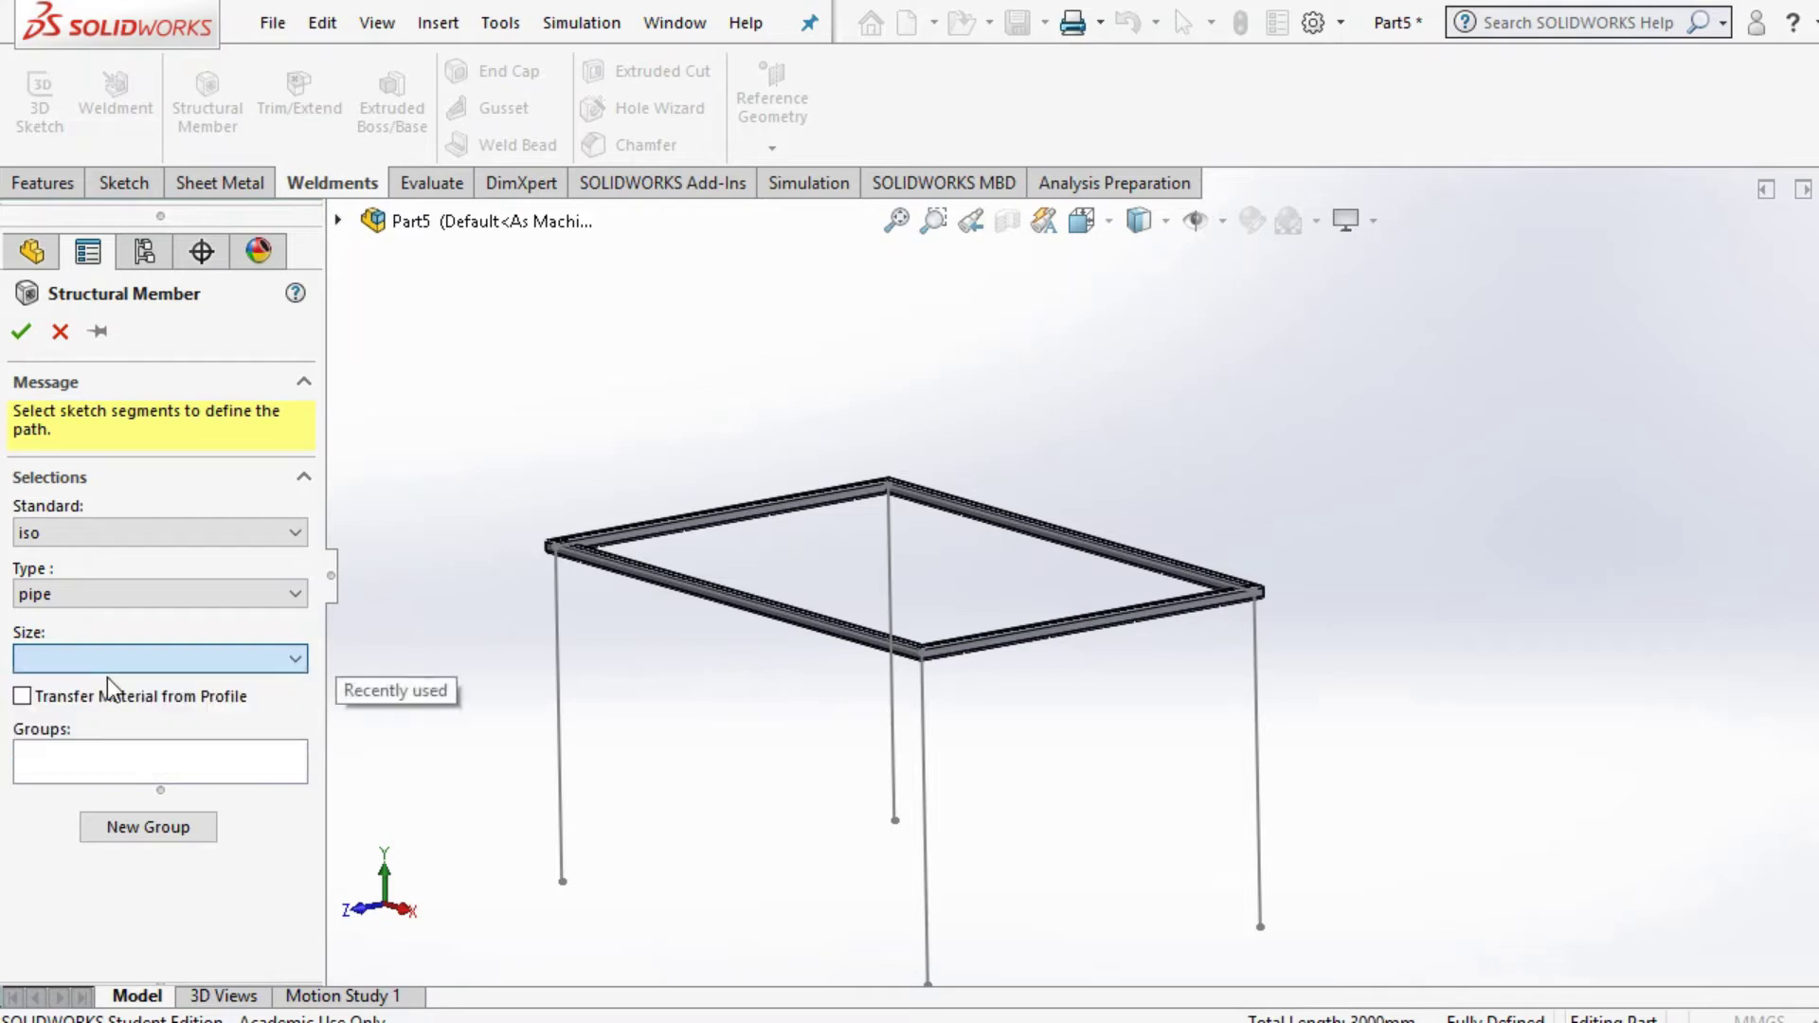
# Step: Apply the pipe profile to all four leg lines as one group and create the member
pyautogui.click(563, 731)
pyautogui.click(894, 726)
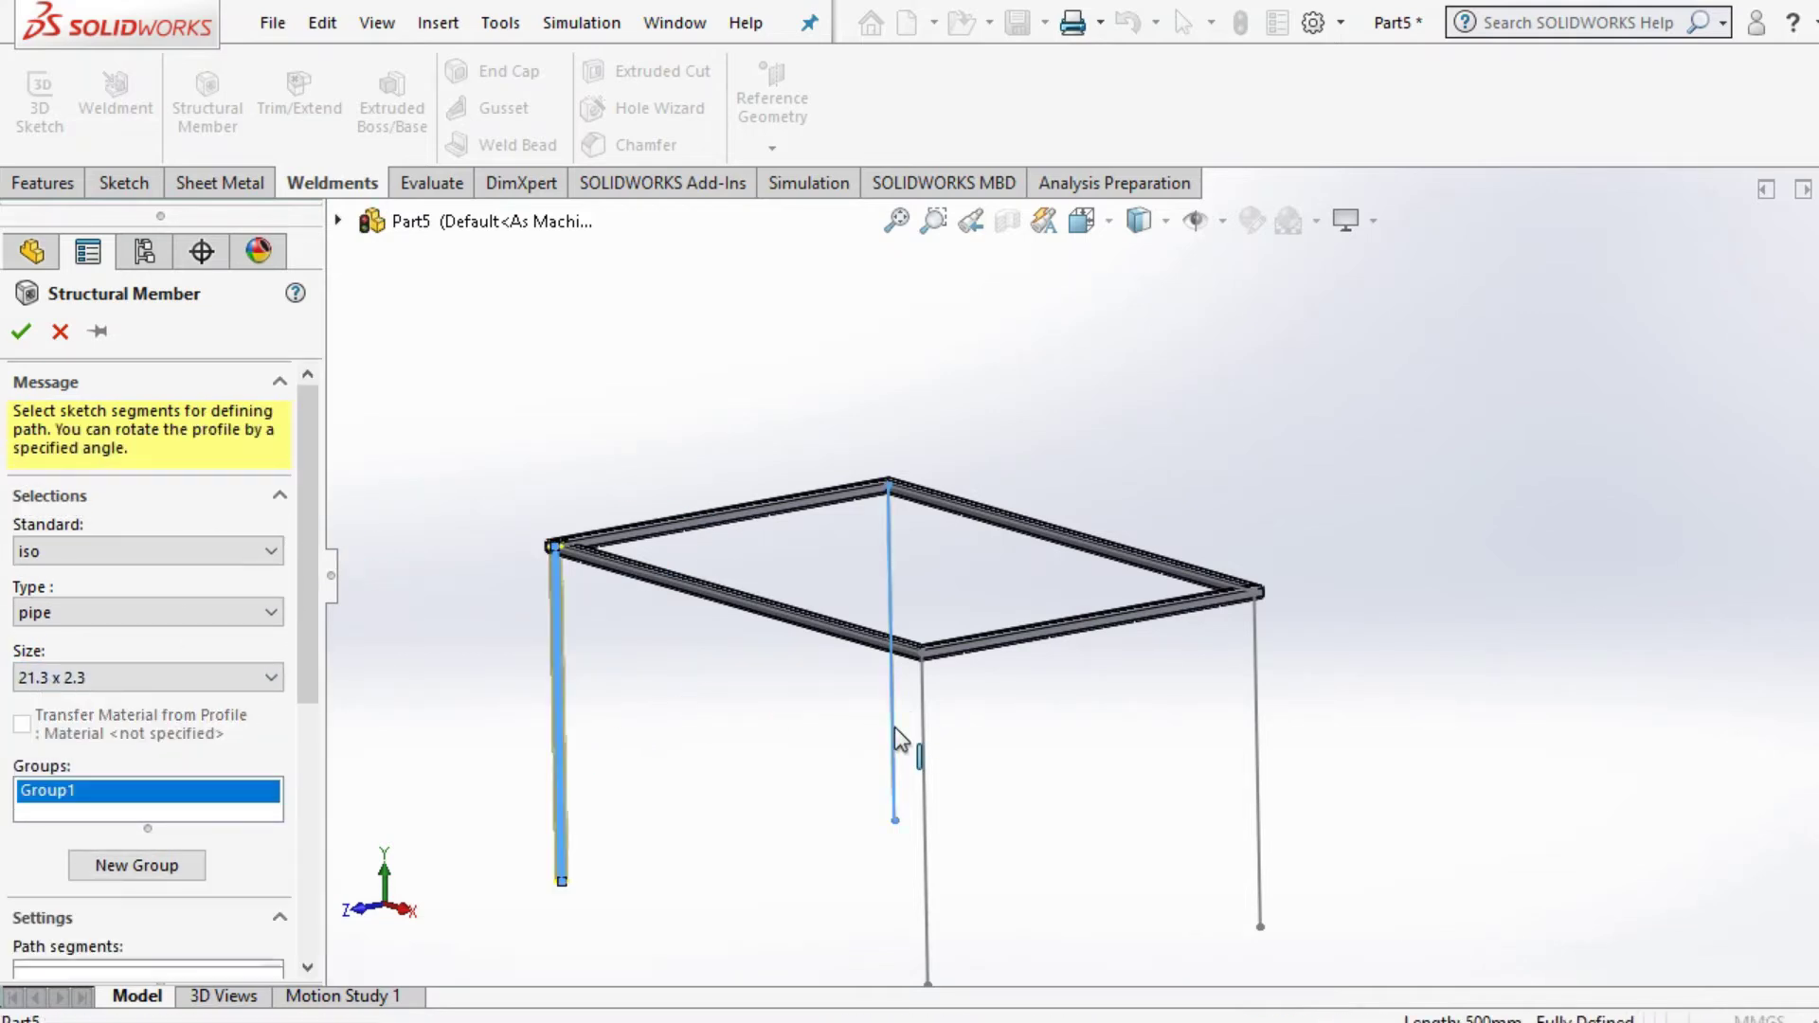
pyautogui.click(1255, 829)
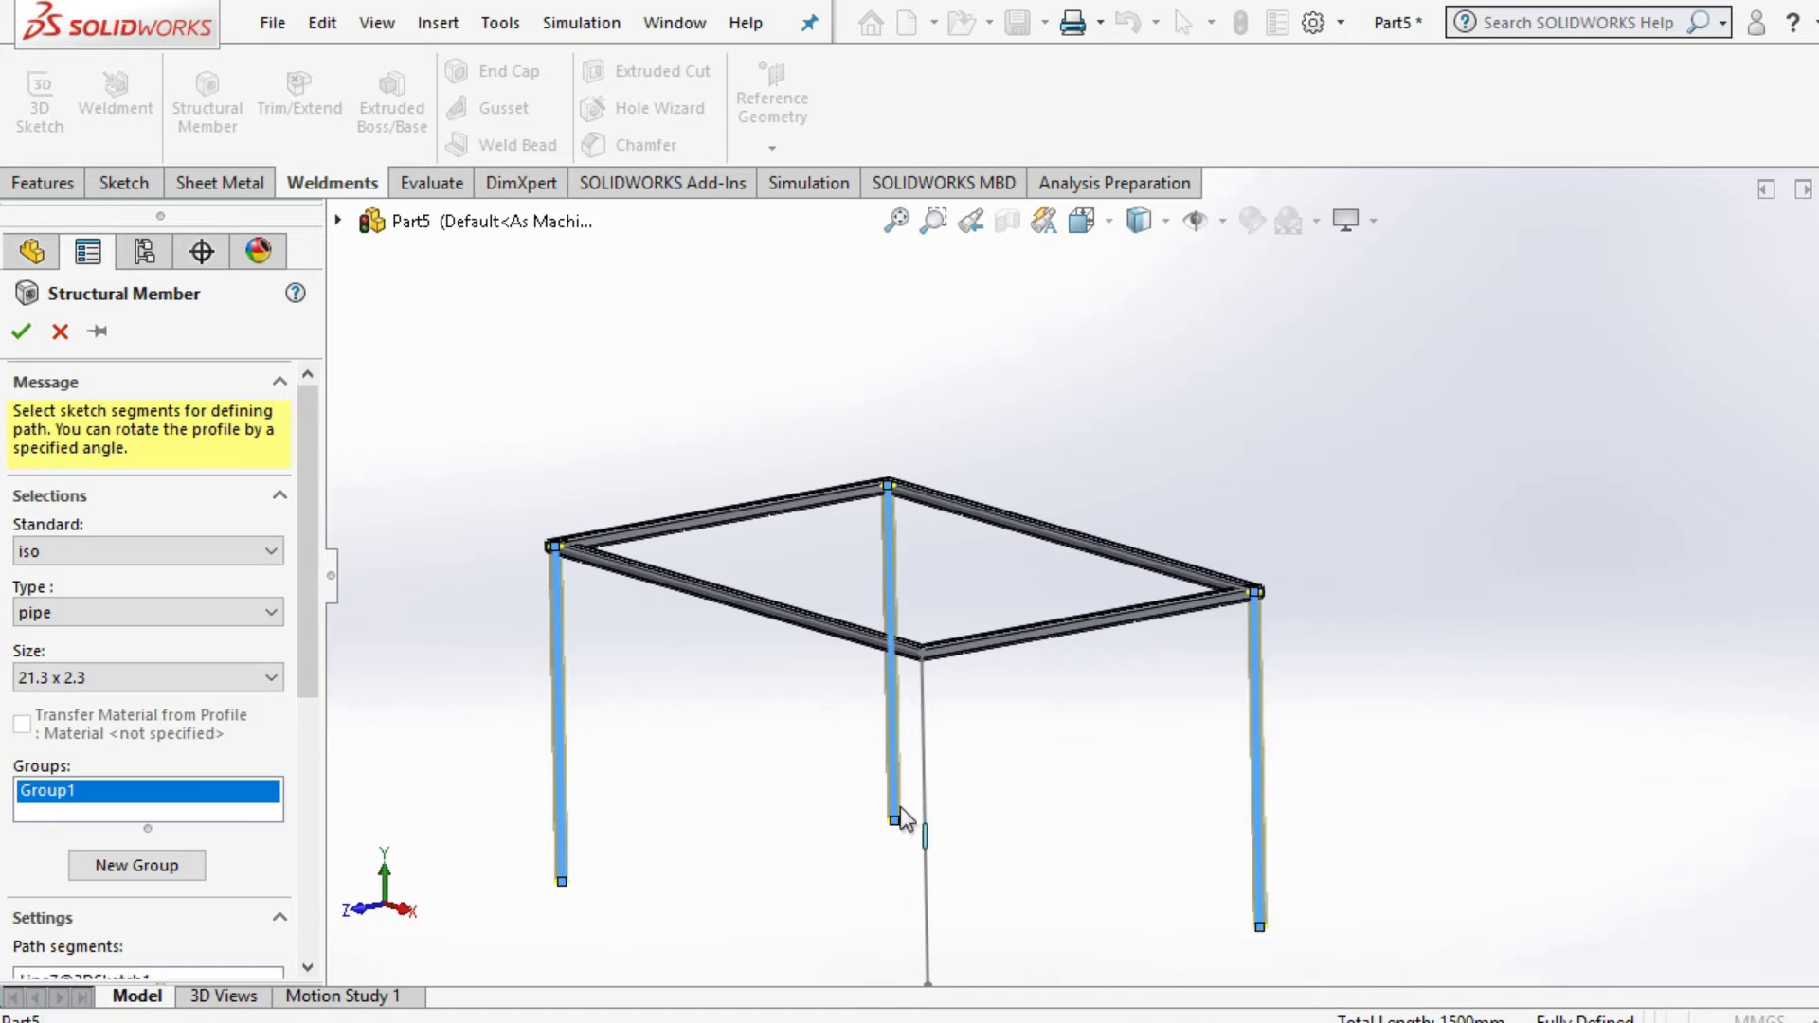
pyautogui.click(926, 810)
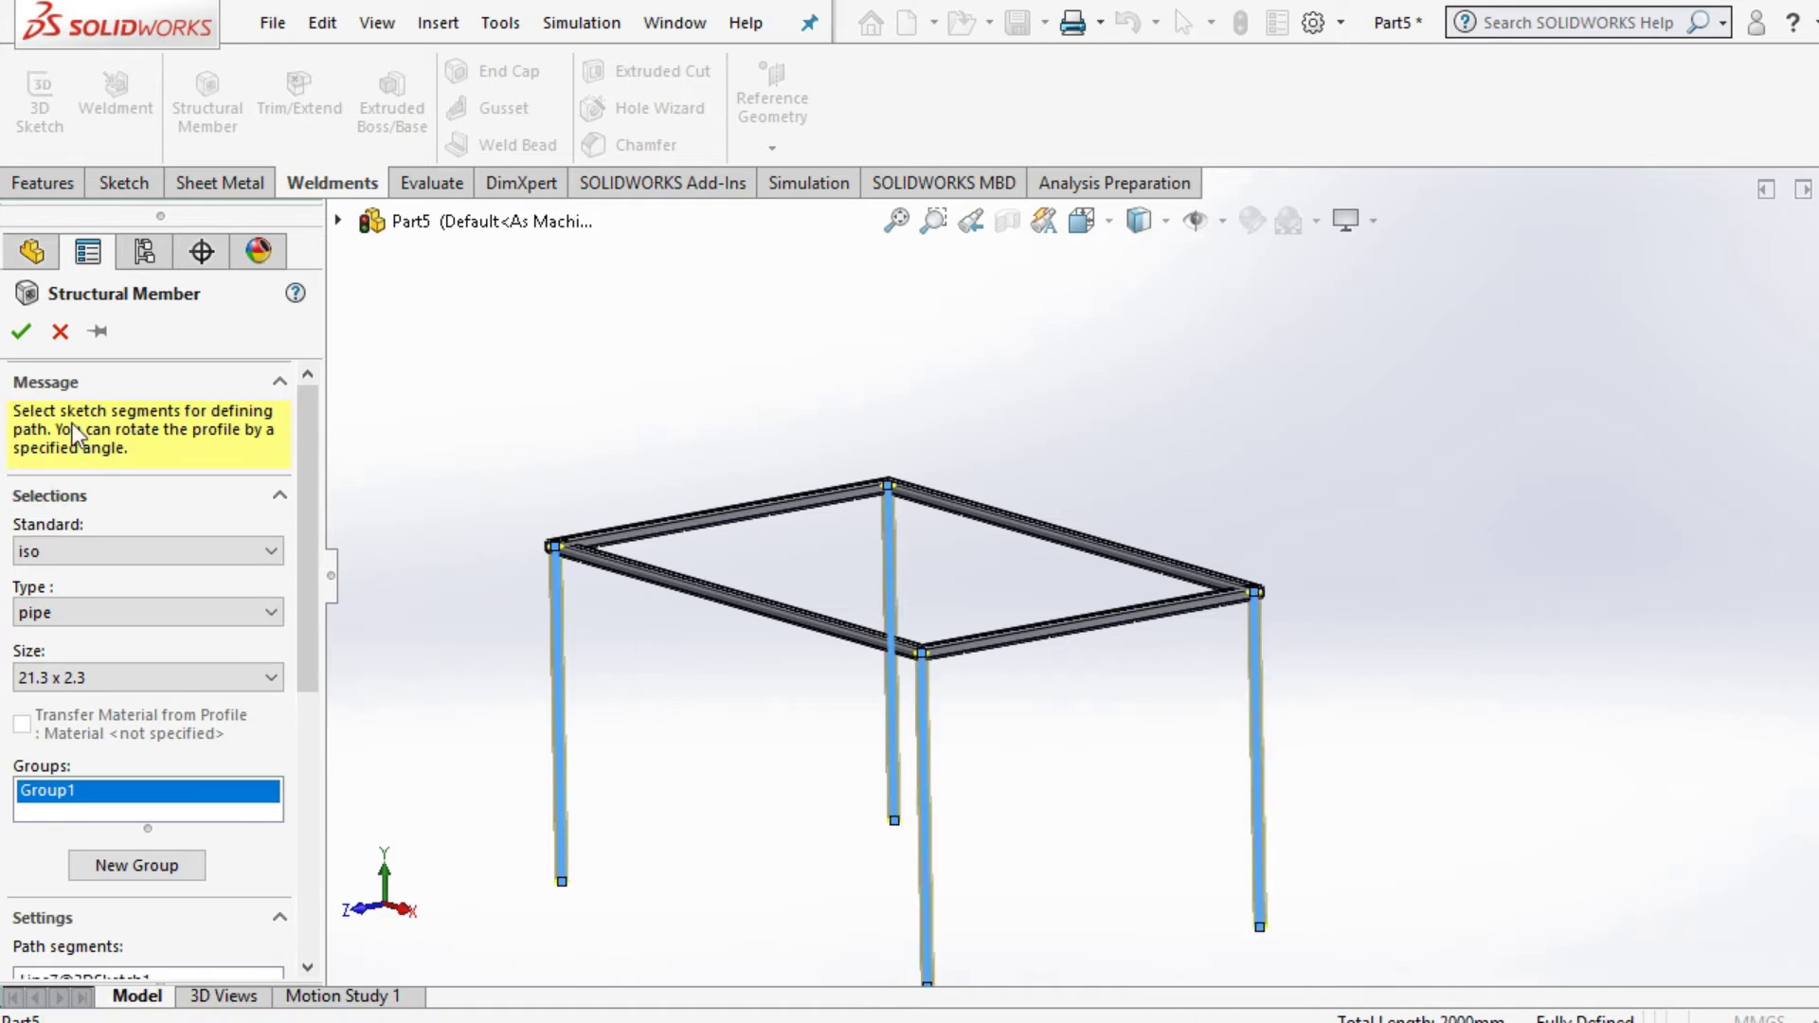
pyautogui.click(22, 332)
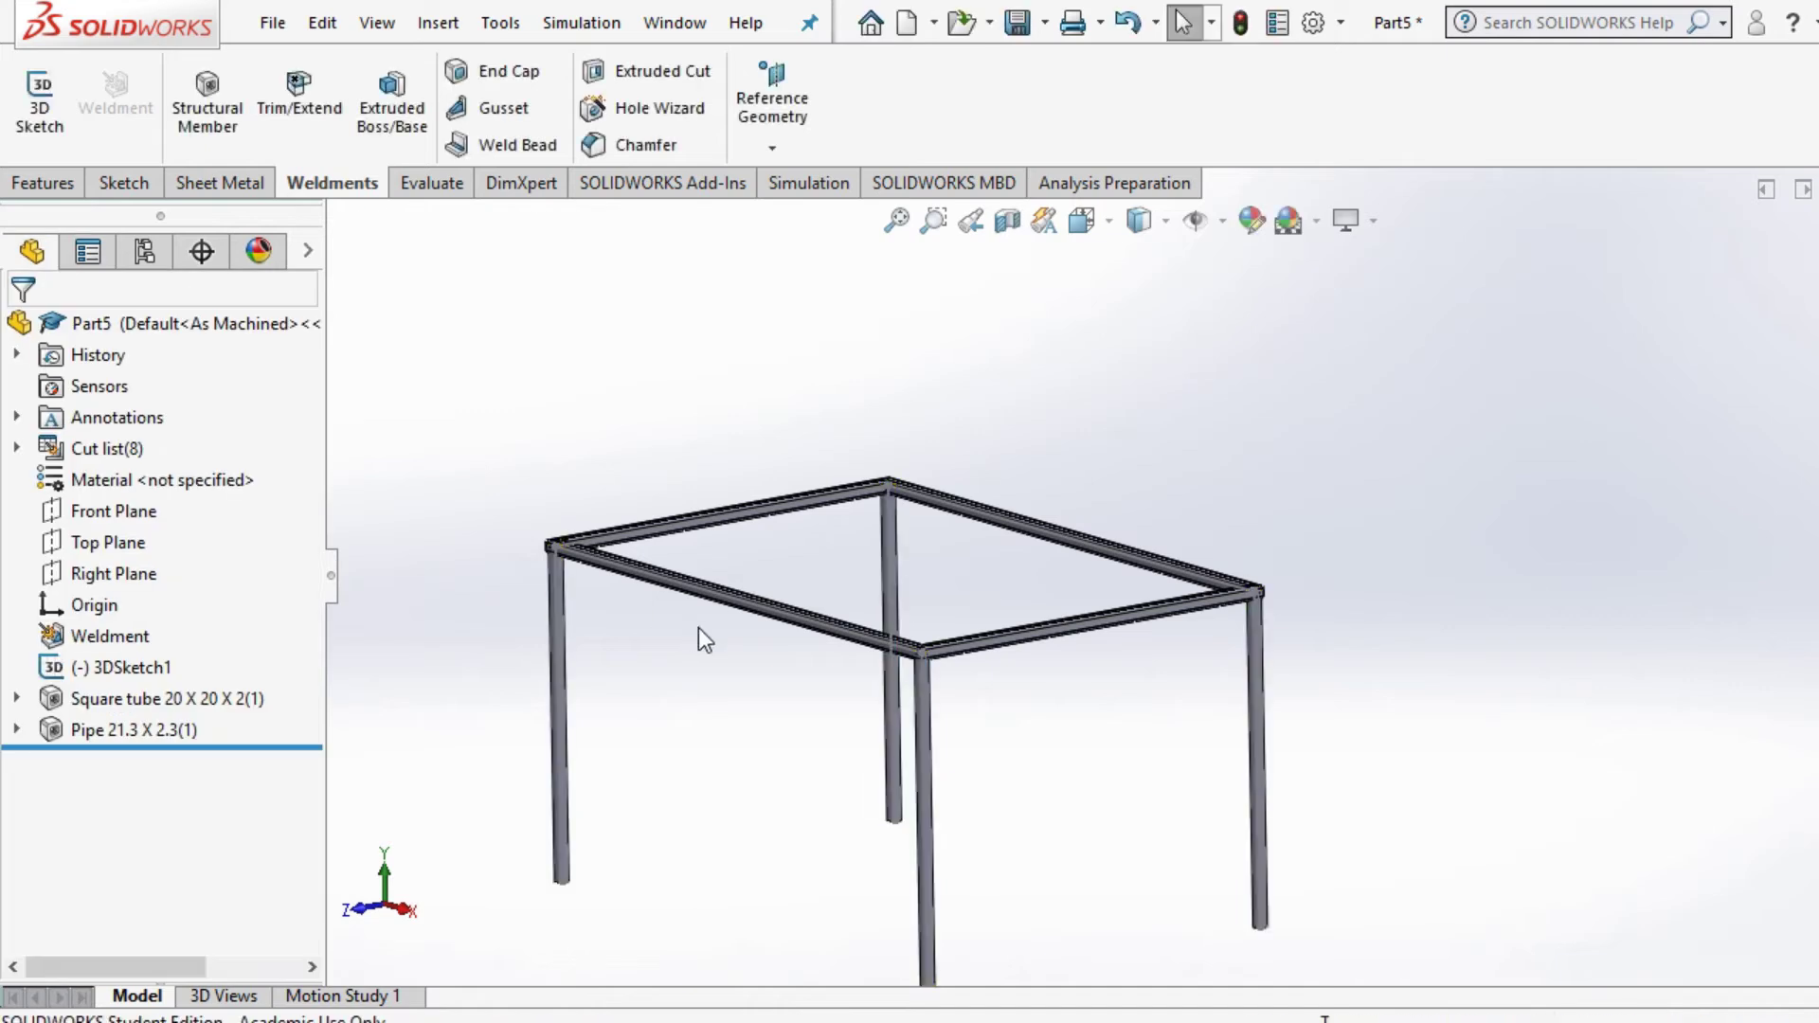
# Step: Examine the corner joint where a pipe leg meets the square tube frame
pyautogui.moveTo(698, 638); pyautogui.dragTo(792, 636, button='middle')
pyautogui.scroll(4, 786, 627)
pyautogui.scroll(-4, 718, 612)
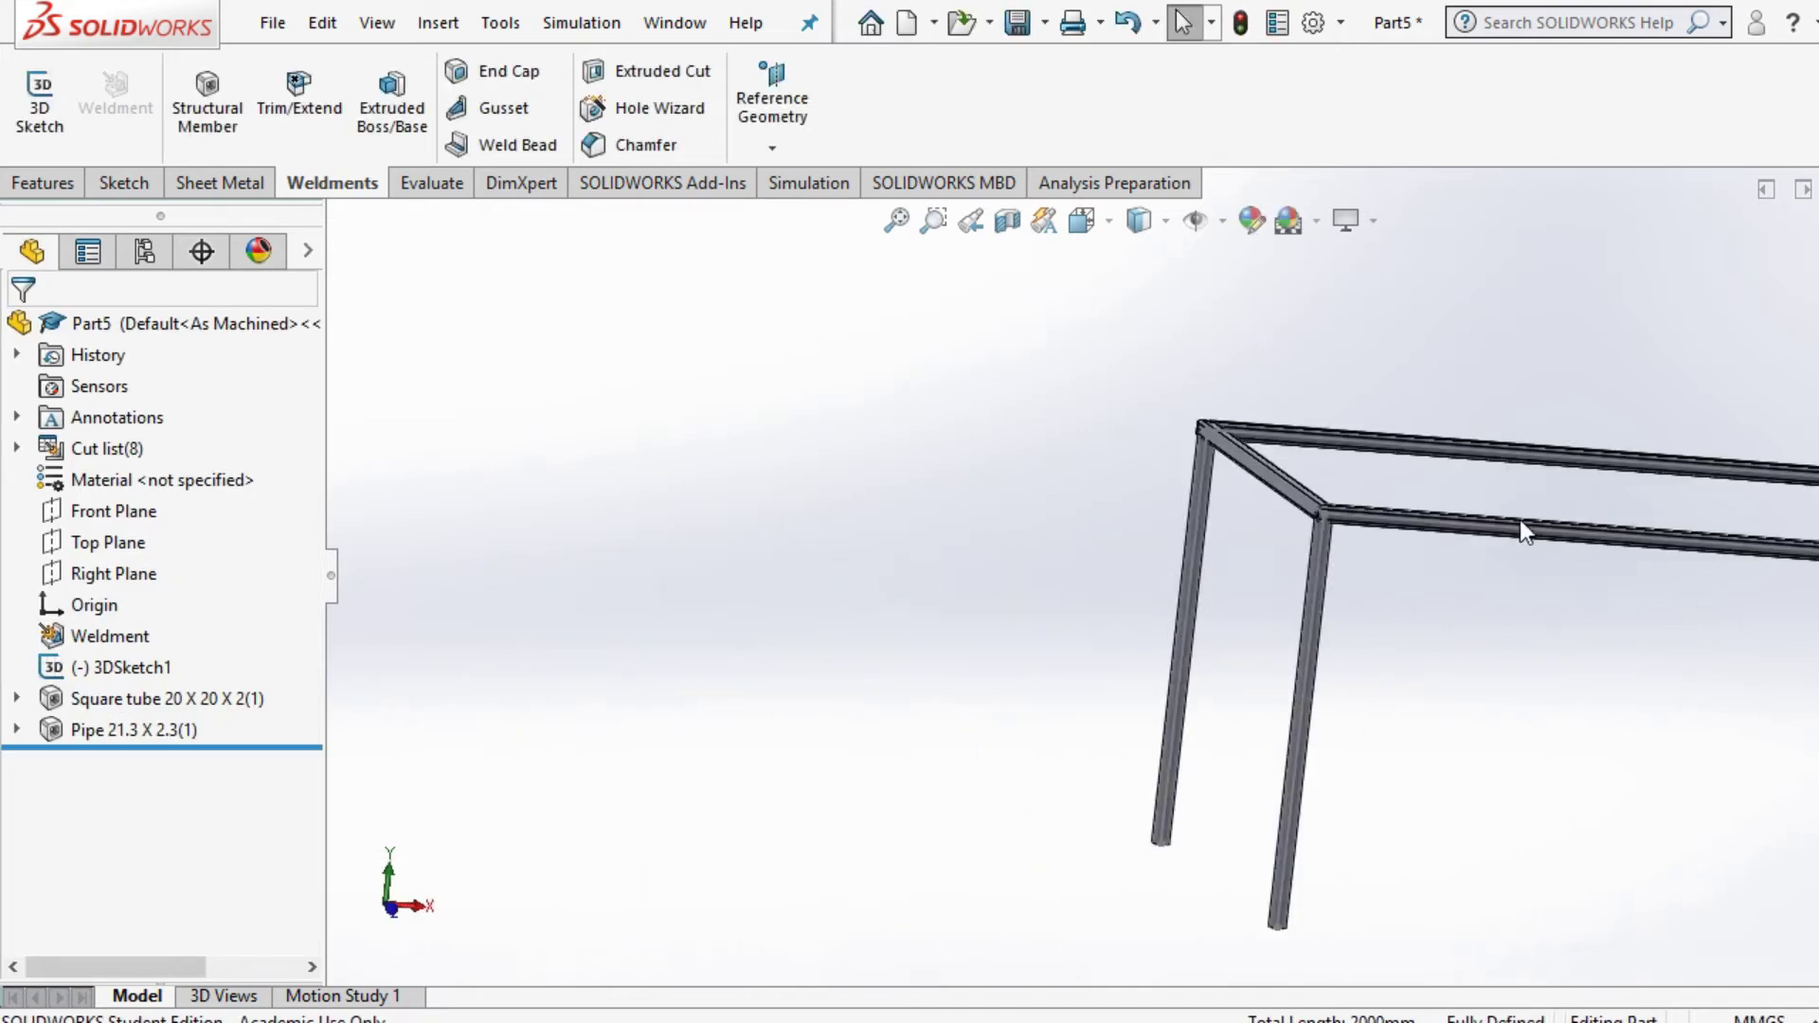
pyautogui.scroll(-7, 1488, 517)
pyautogui.moveTo(1116, 549); pyautogui.dragTo(977, 525, button='middle')
pyautogui.scroll(-2, 879, 492)
pyautogui.moveTo(749, 411); pyautogui.dragTo(826, 396, button='middle')
pyautogui.scroll(-3, 758, 420)
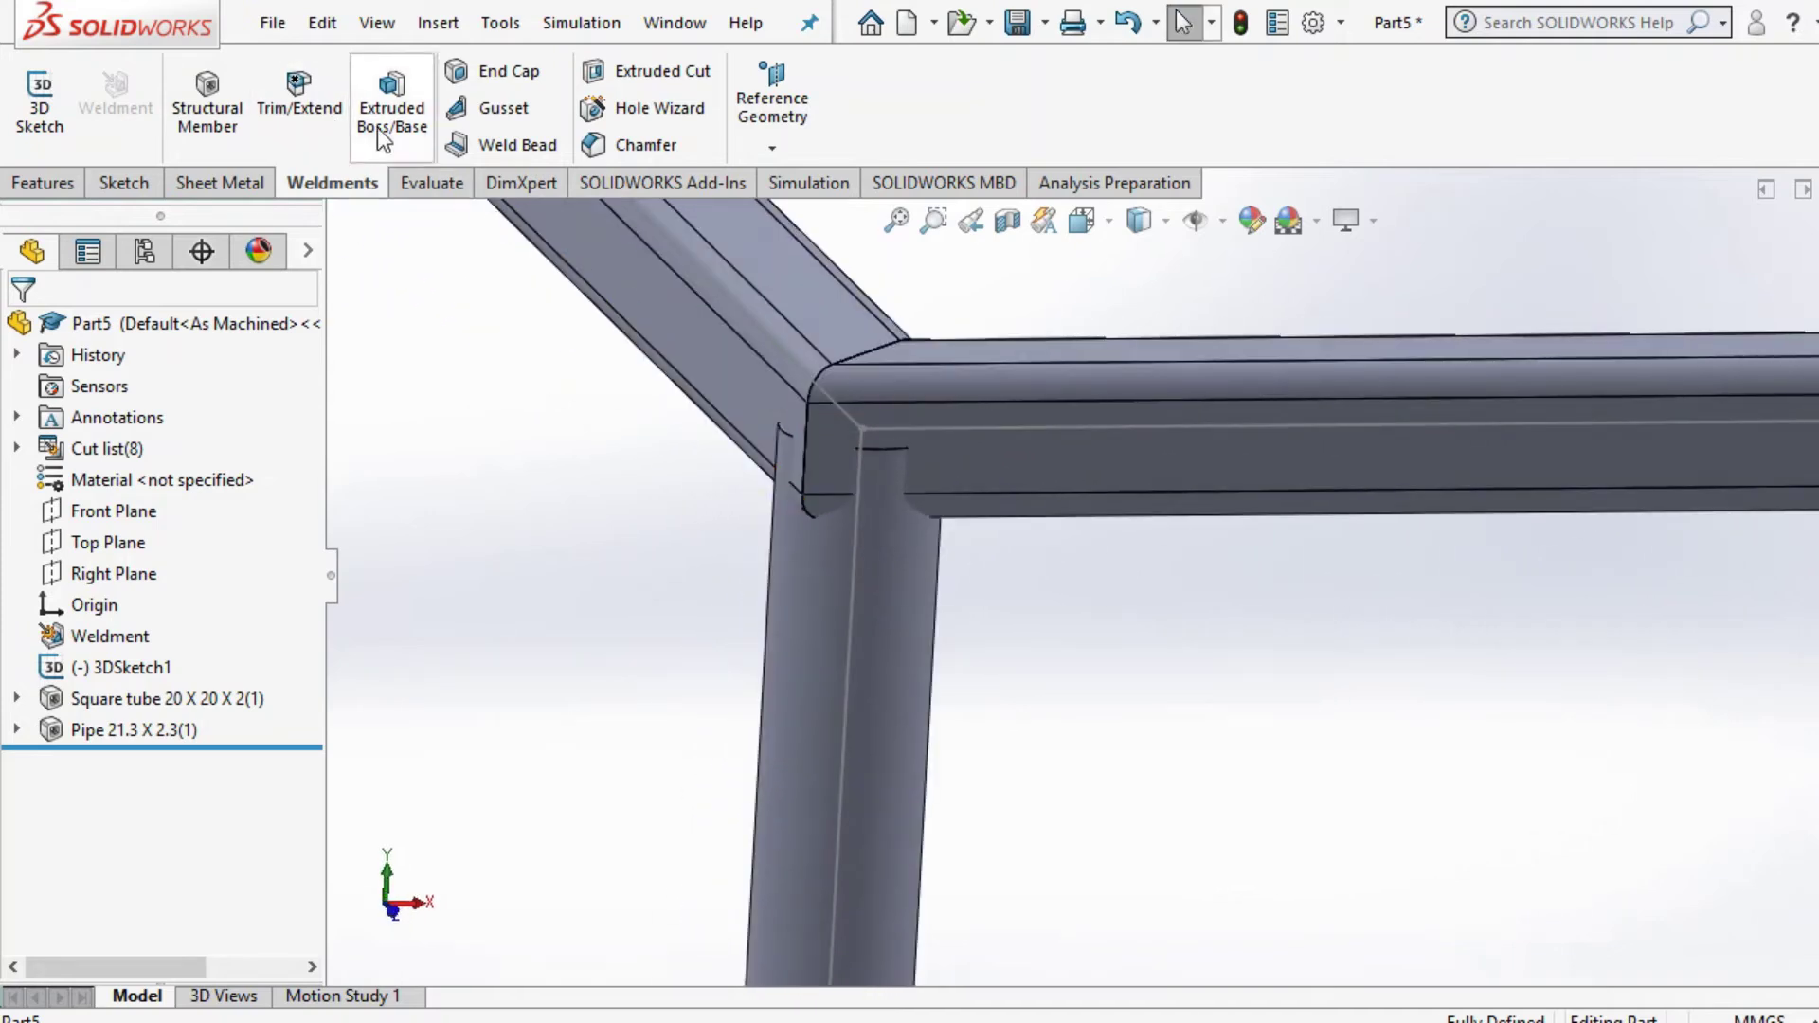
pyautogui.click(121, 701)
pyautogui.click(144, 610)
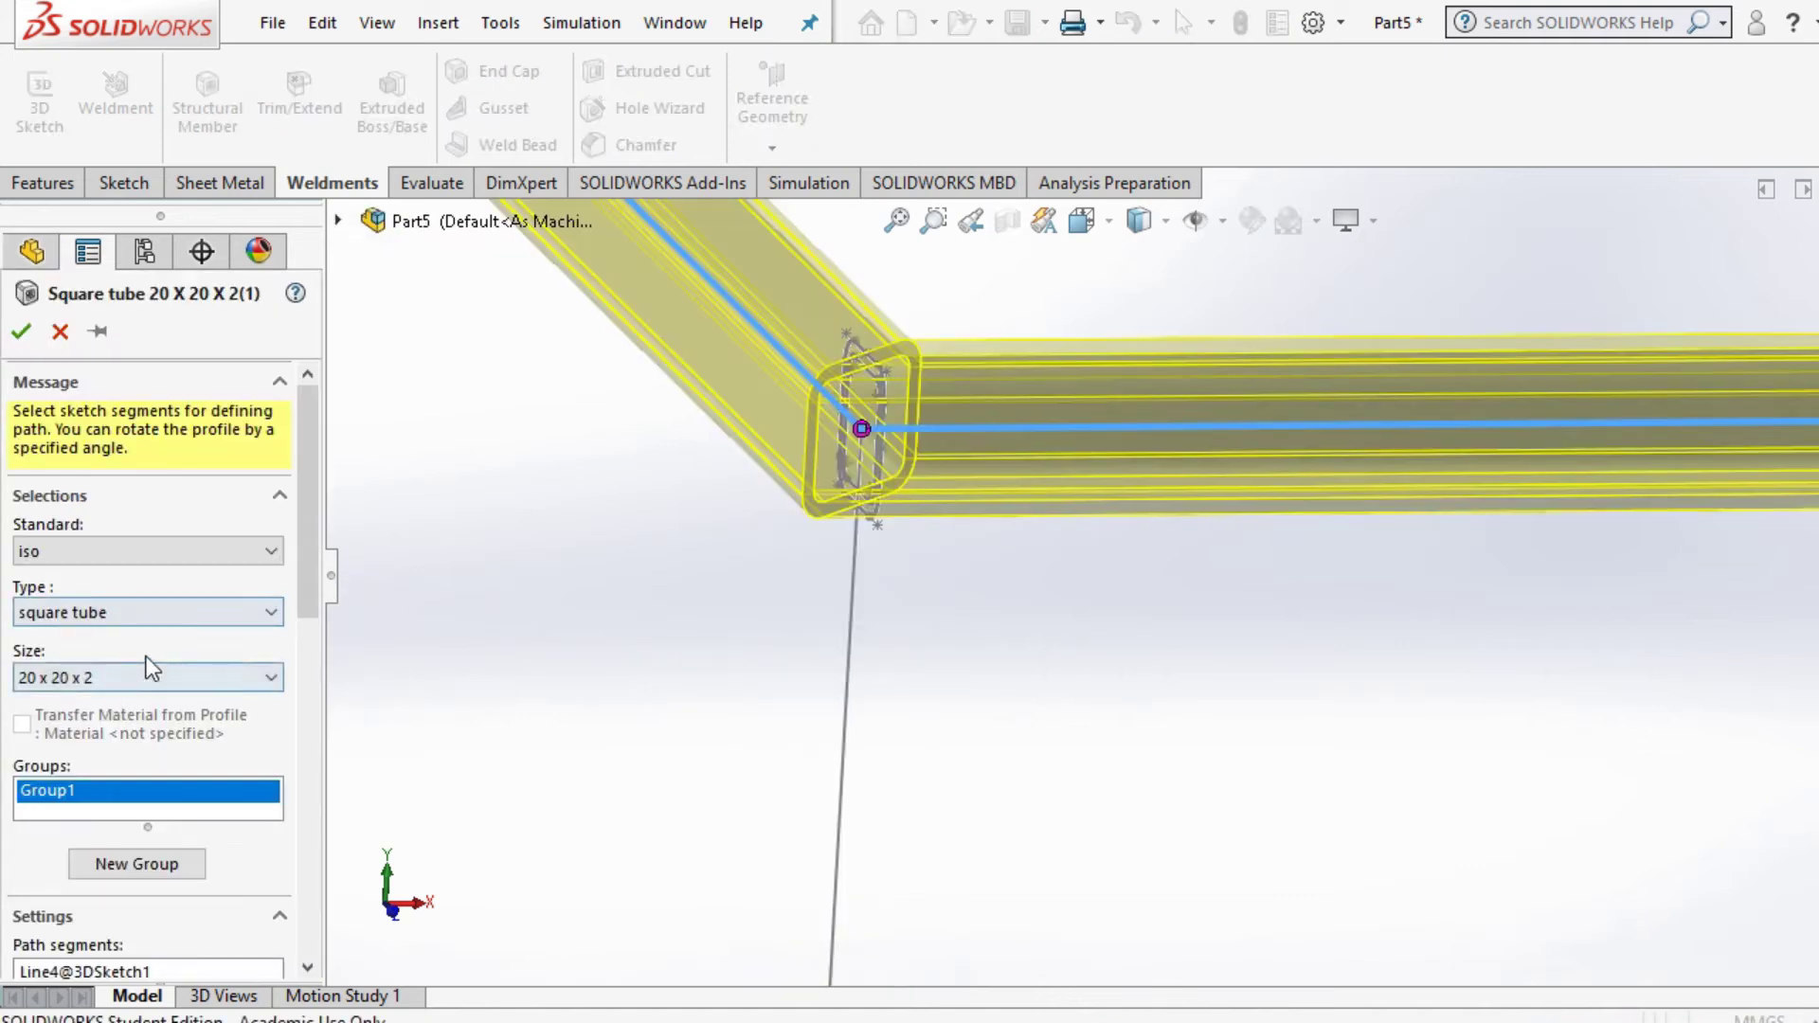
pyautogui.scroll(-10, 86, 757)
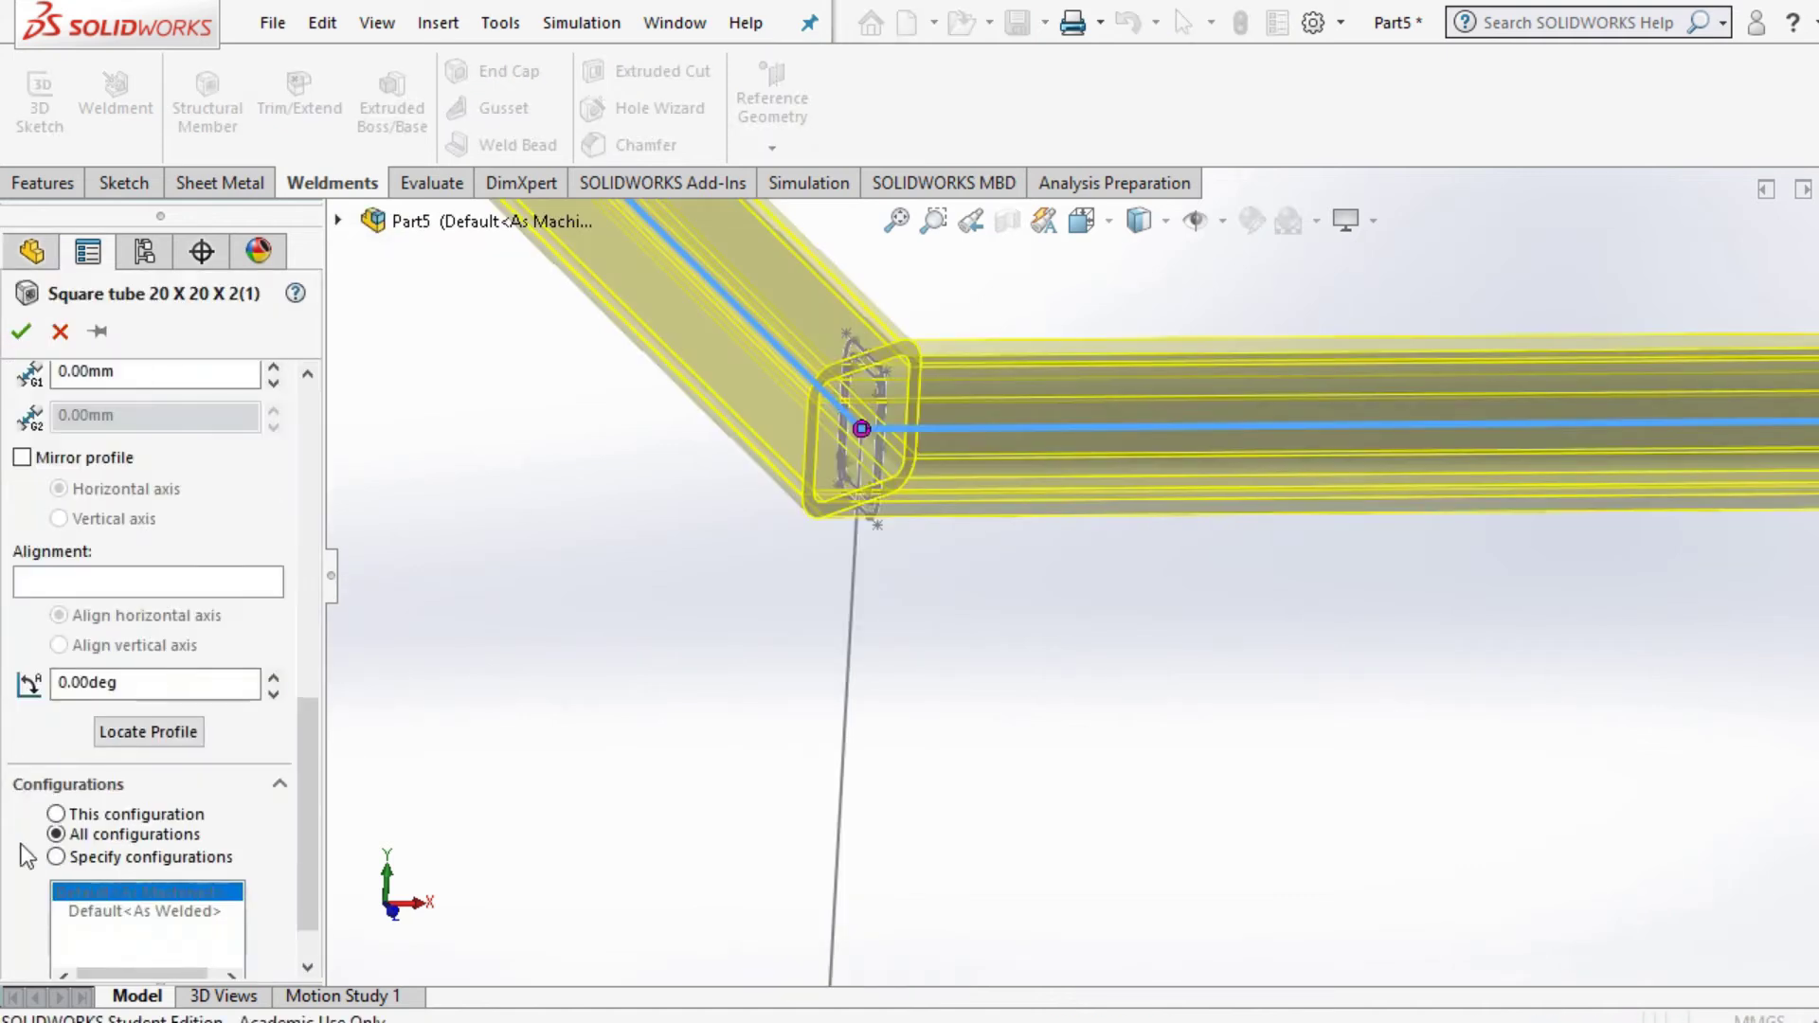
pyautogui.click(59, 332)
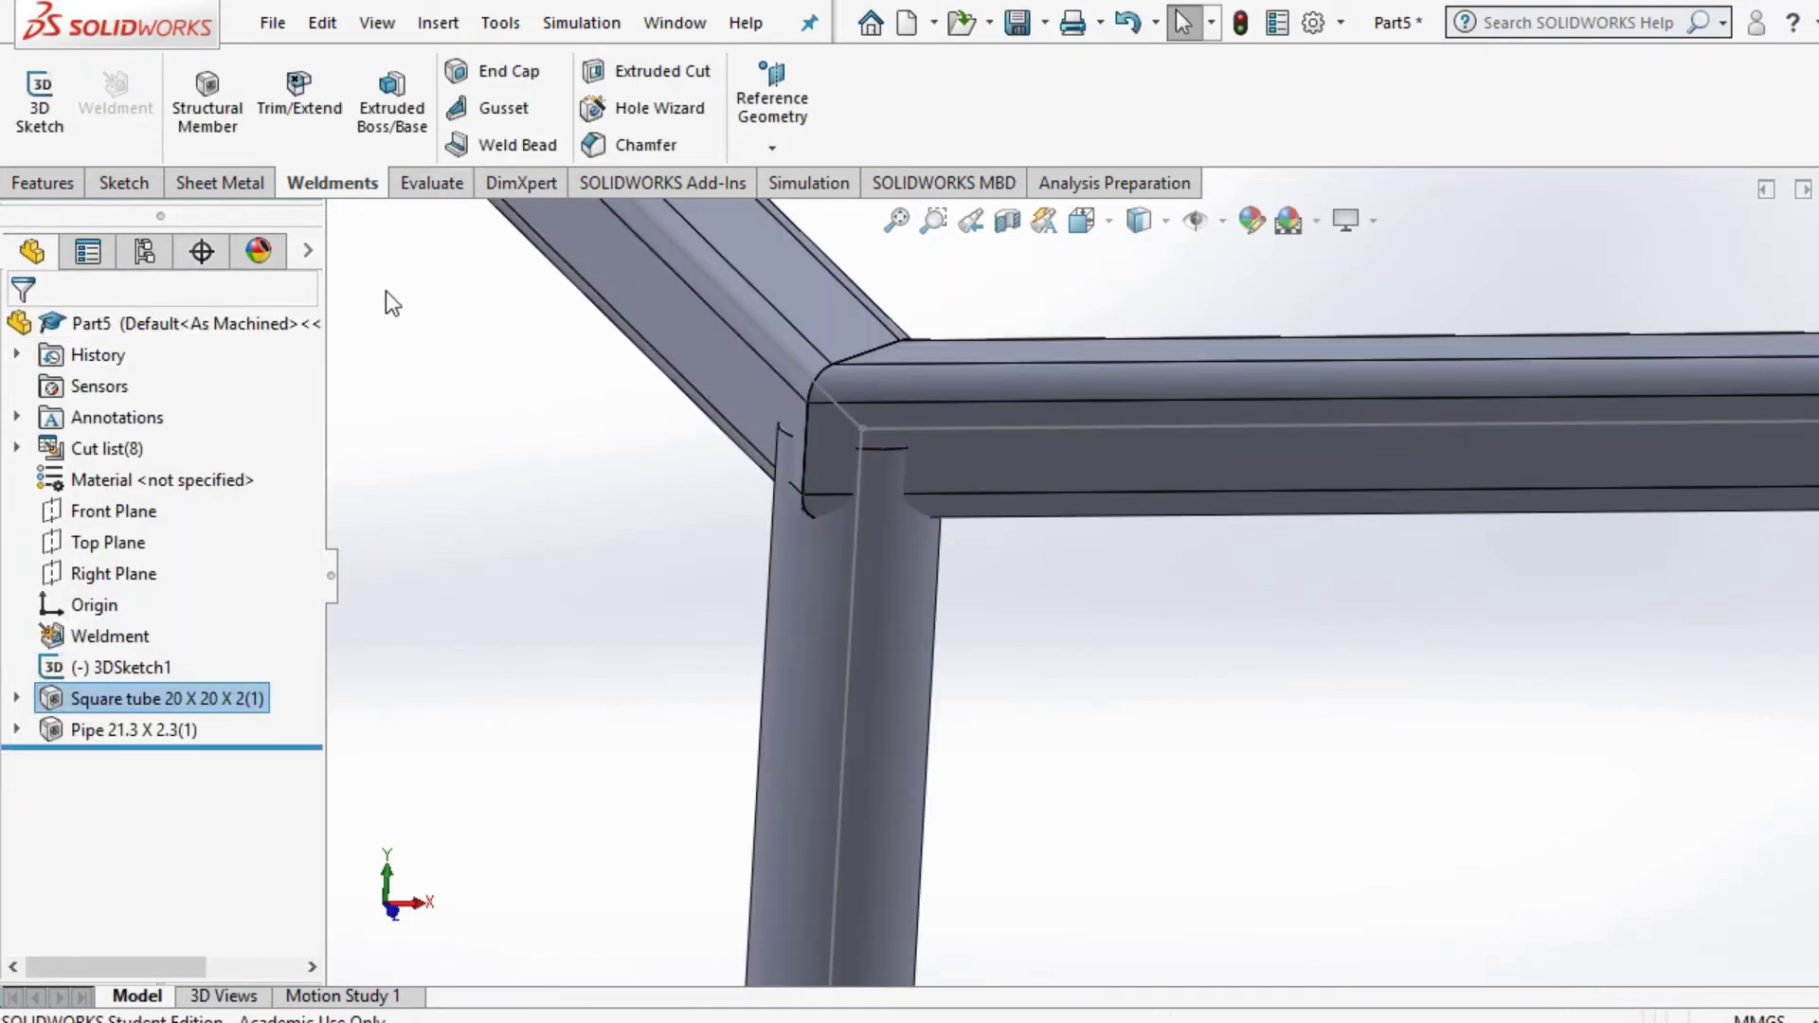
# Step: Trim the corner pipe leg against the long square tube with an End Butt2 corner and a coped cut between bodies
pyautogui.scroll(5, 793, 362)
pyautogui.scroll(-5, 1078, 460)
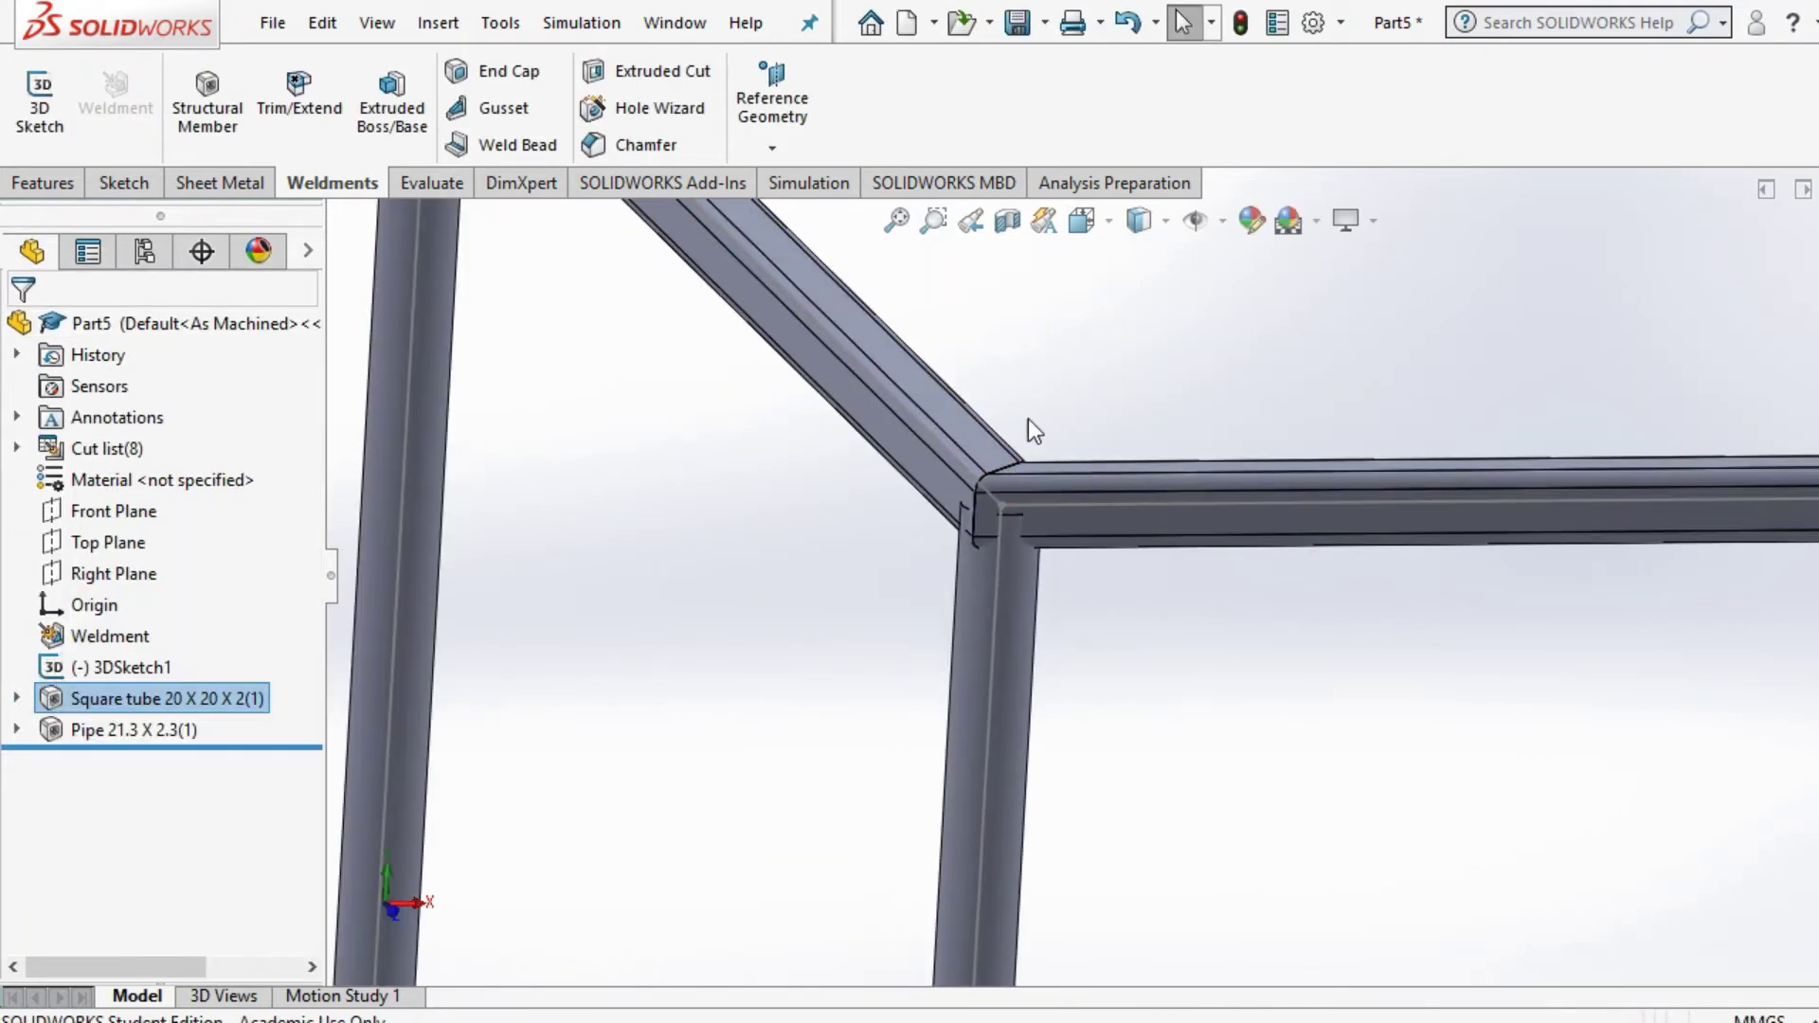
pyautogui.moveTo(1031, 440); pyautogui.dragTo(1004, 398, button='middle')
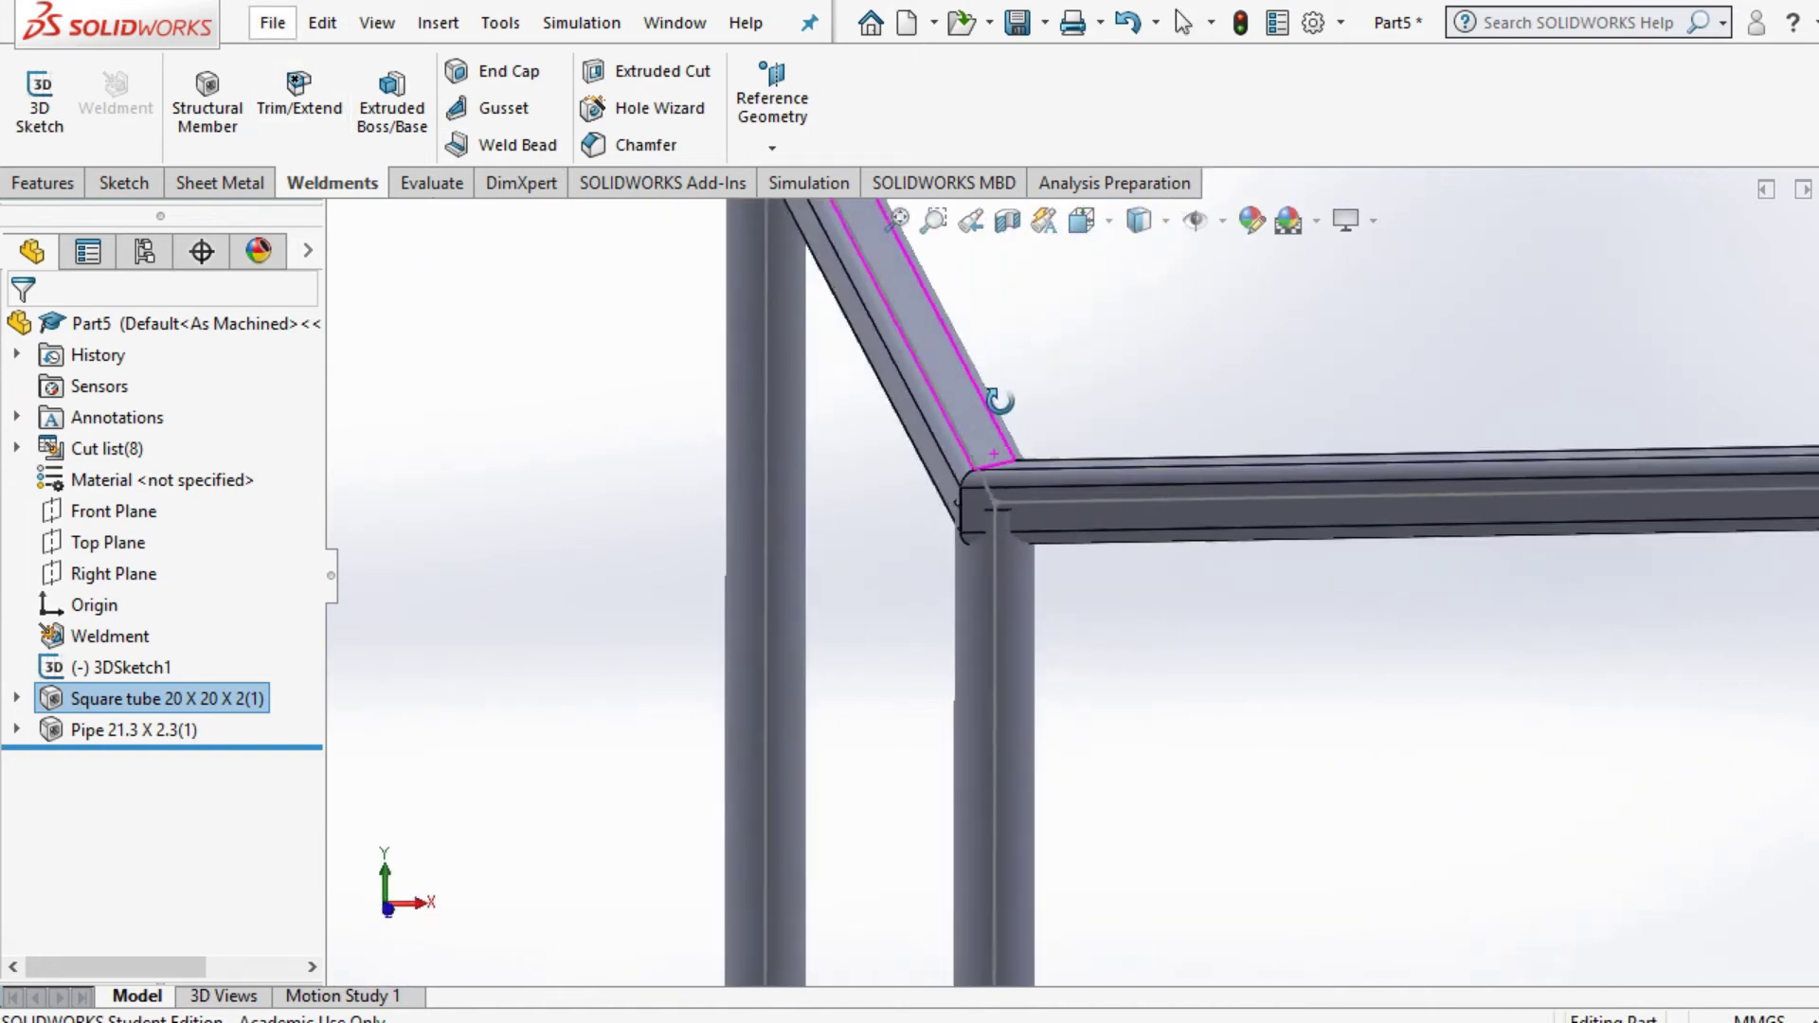
pyautogui.click(280, 112)
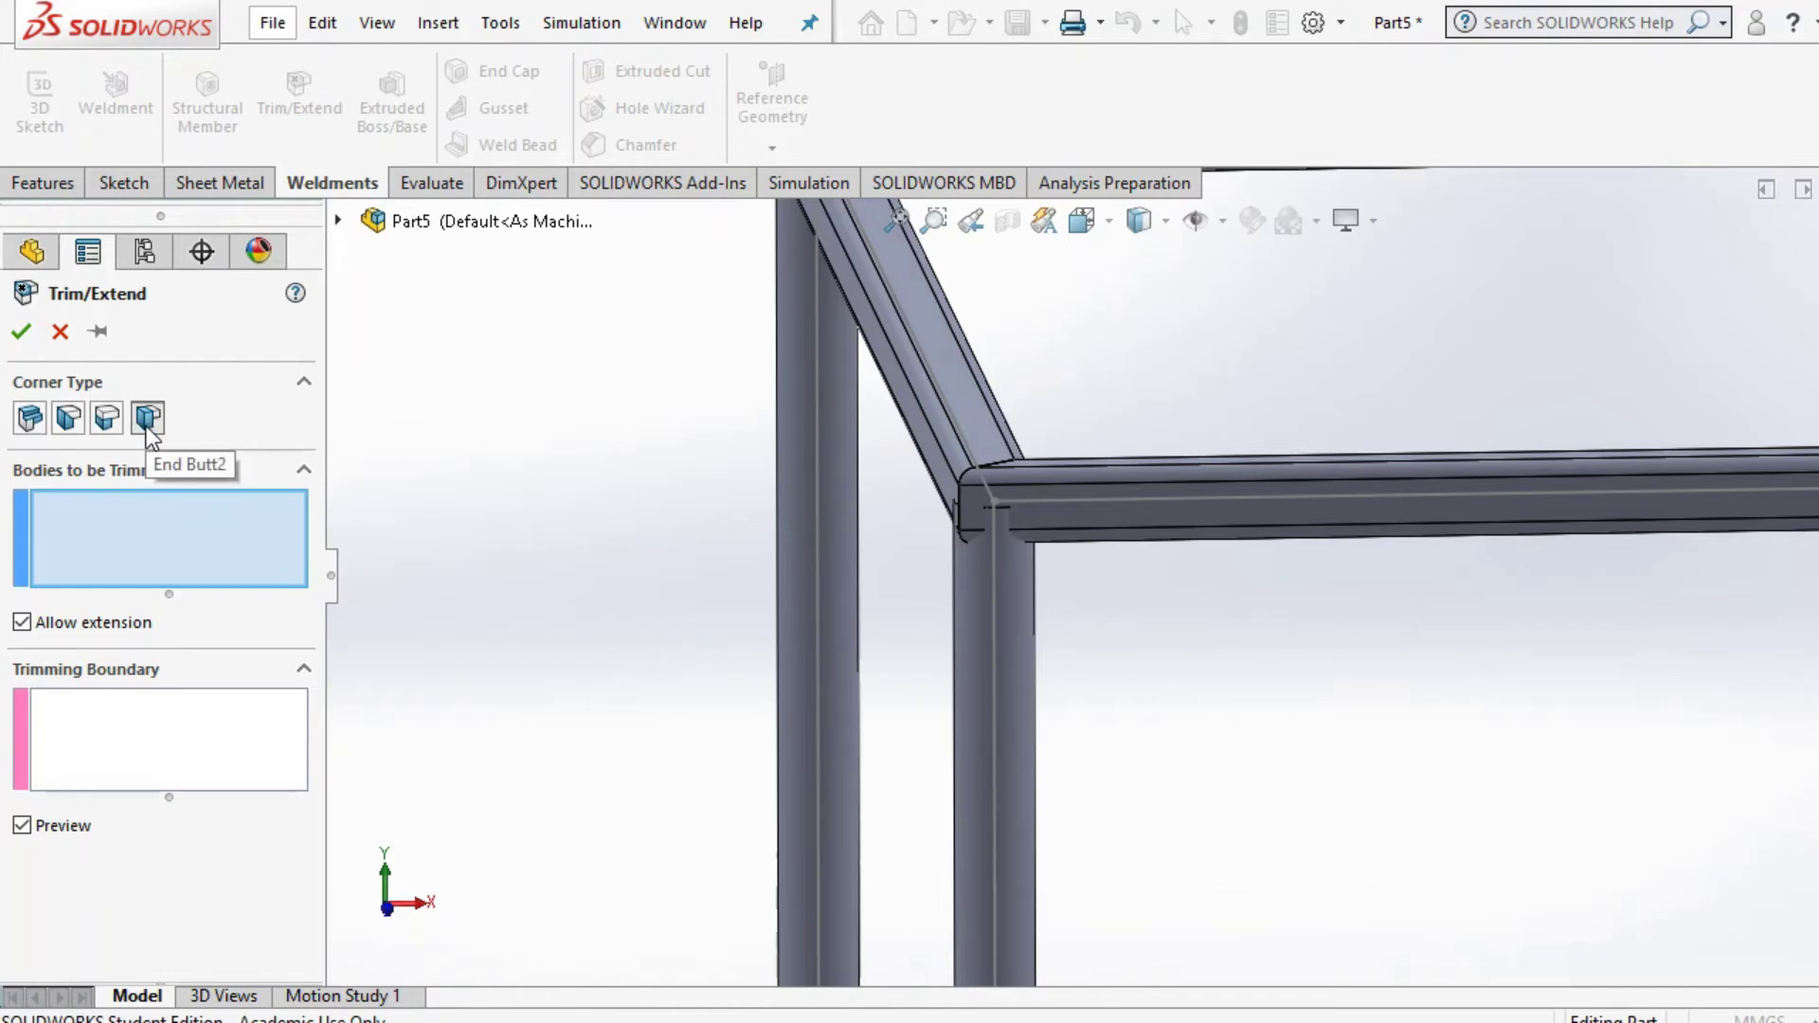
pyautogui.click(148, 429)
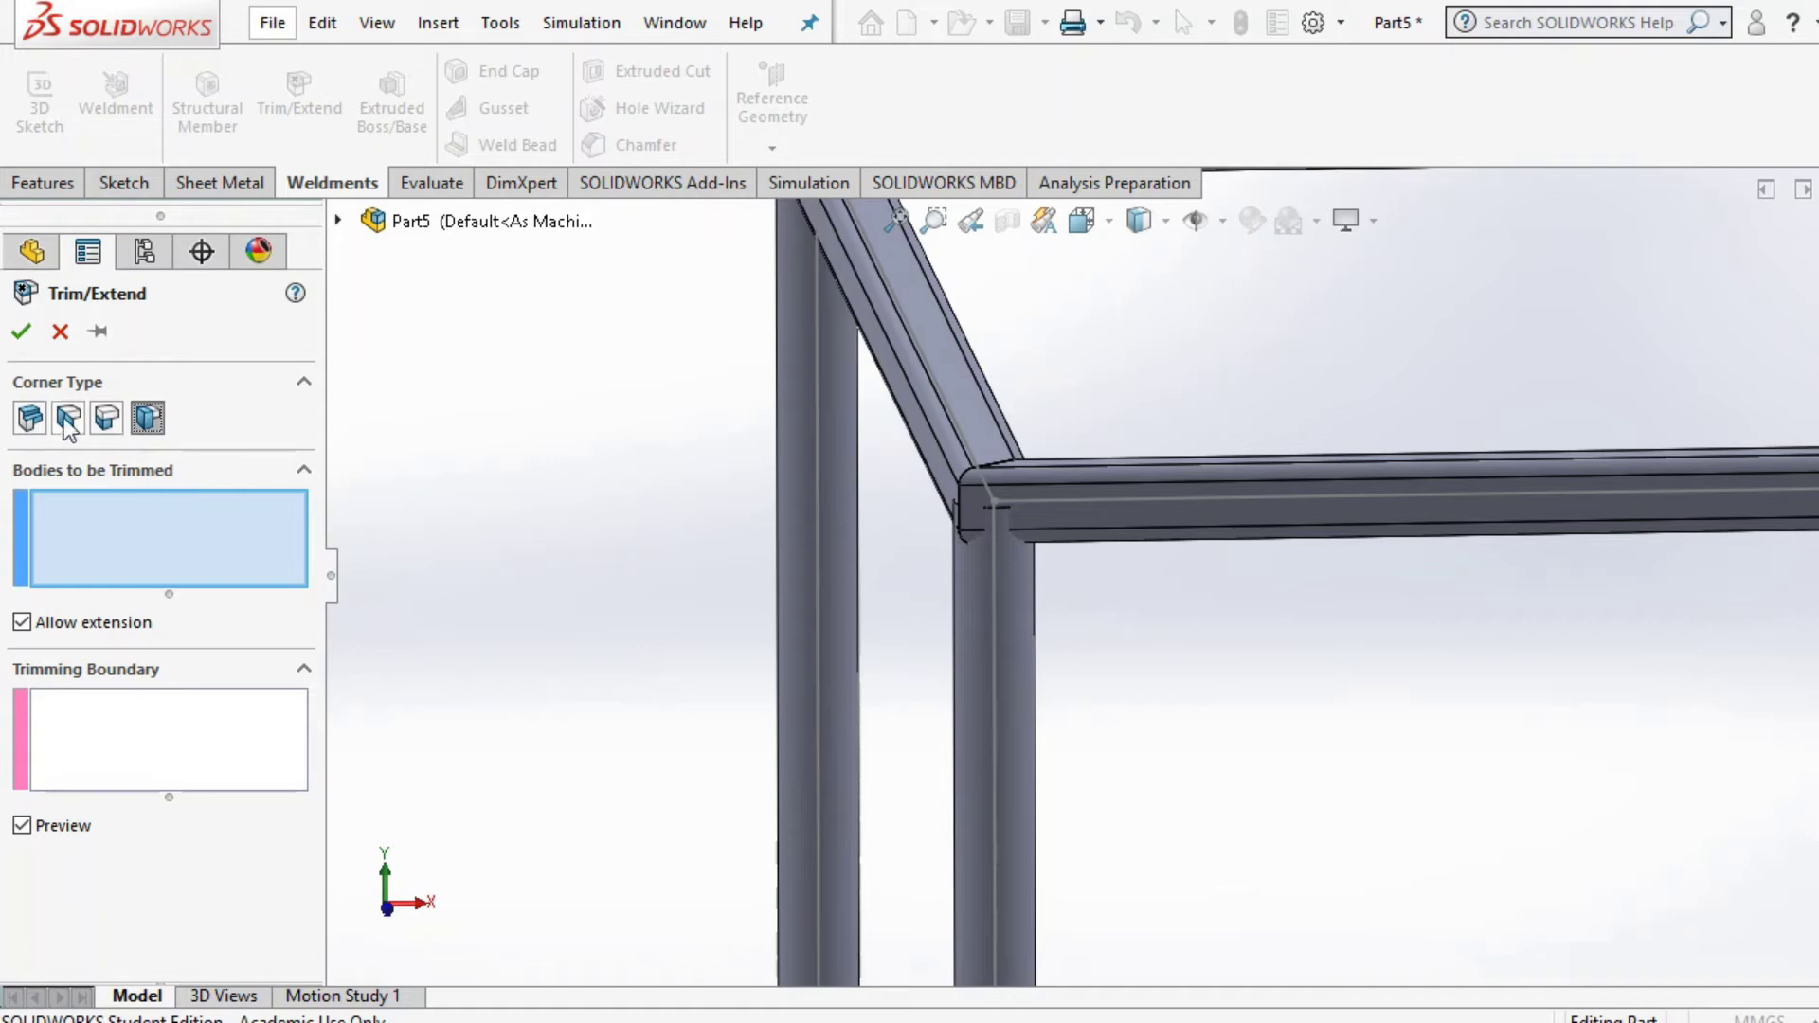
pyautogui.click(31, 418)
pyautogui.click(146, 417)
pyautogui.click(977, 714)
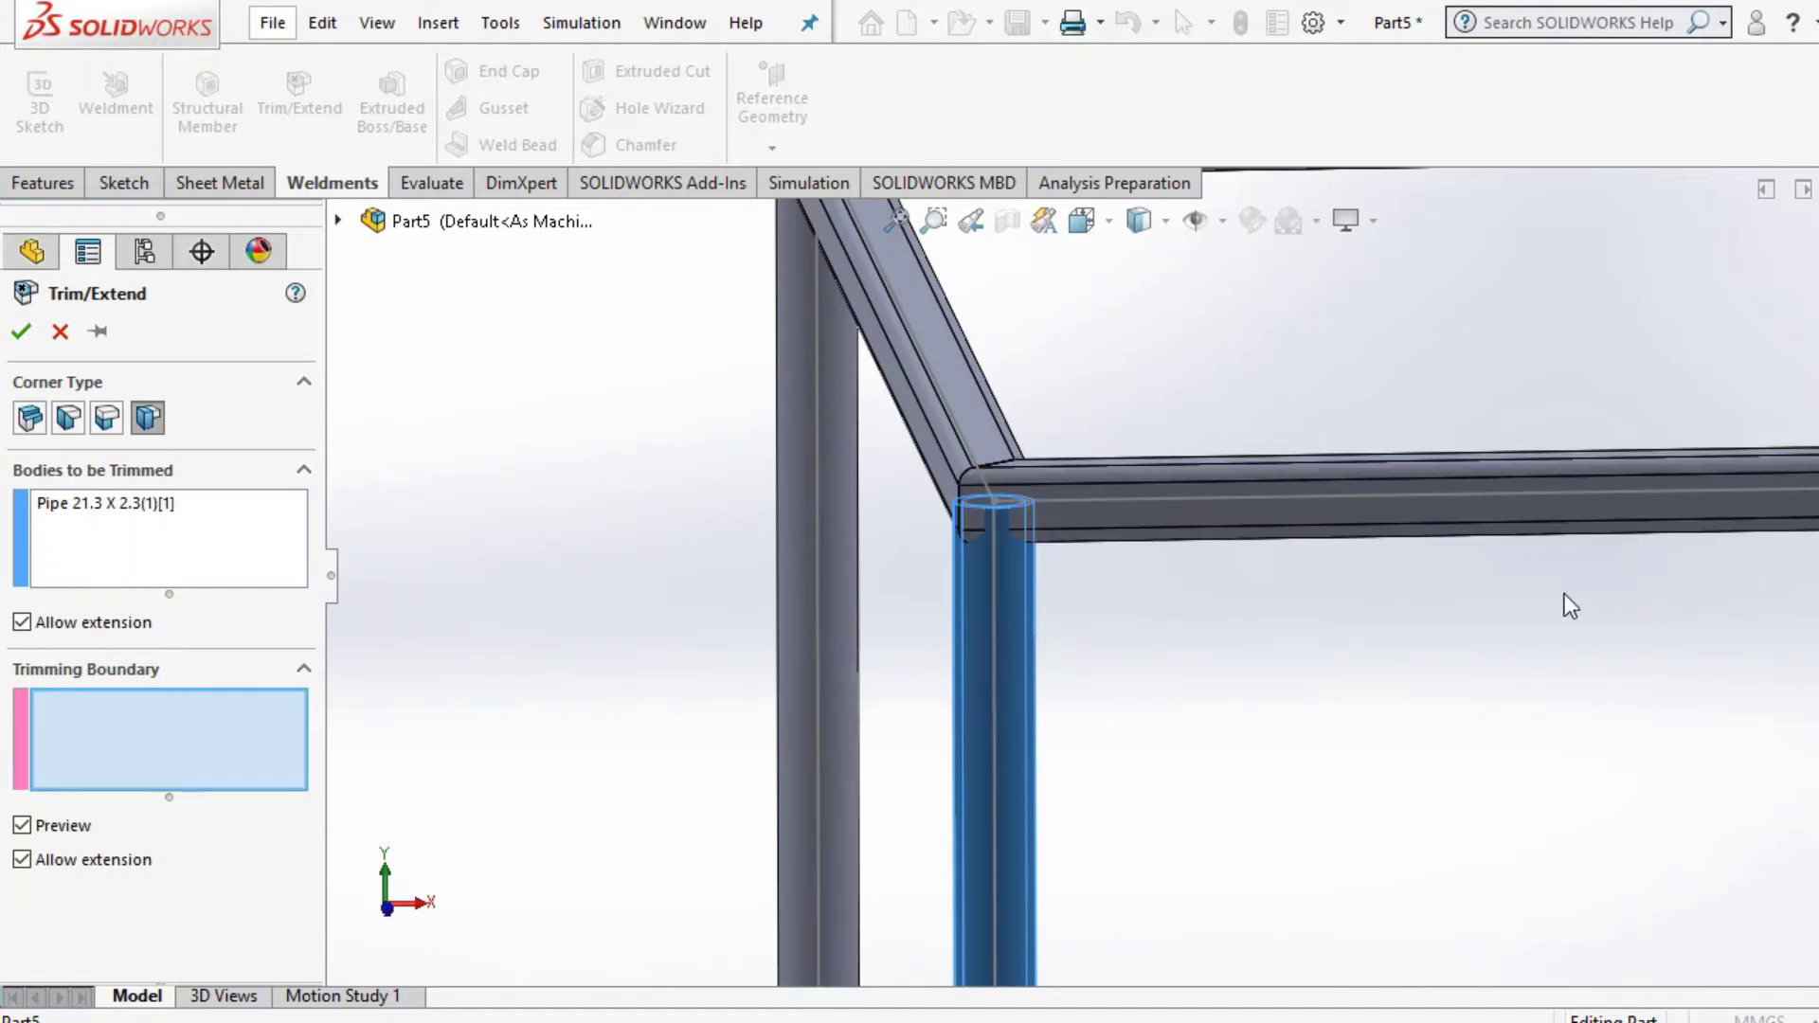
pyautogui.click(1269, 493)
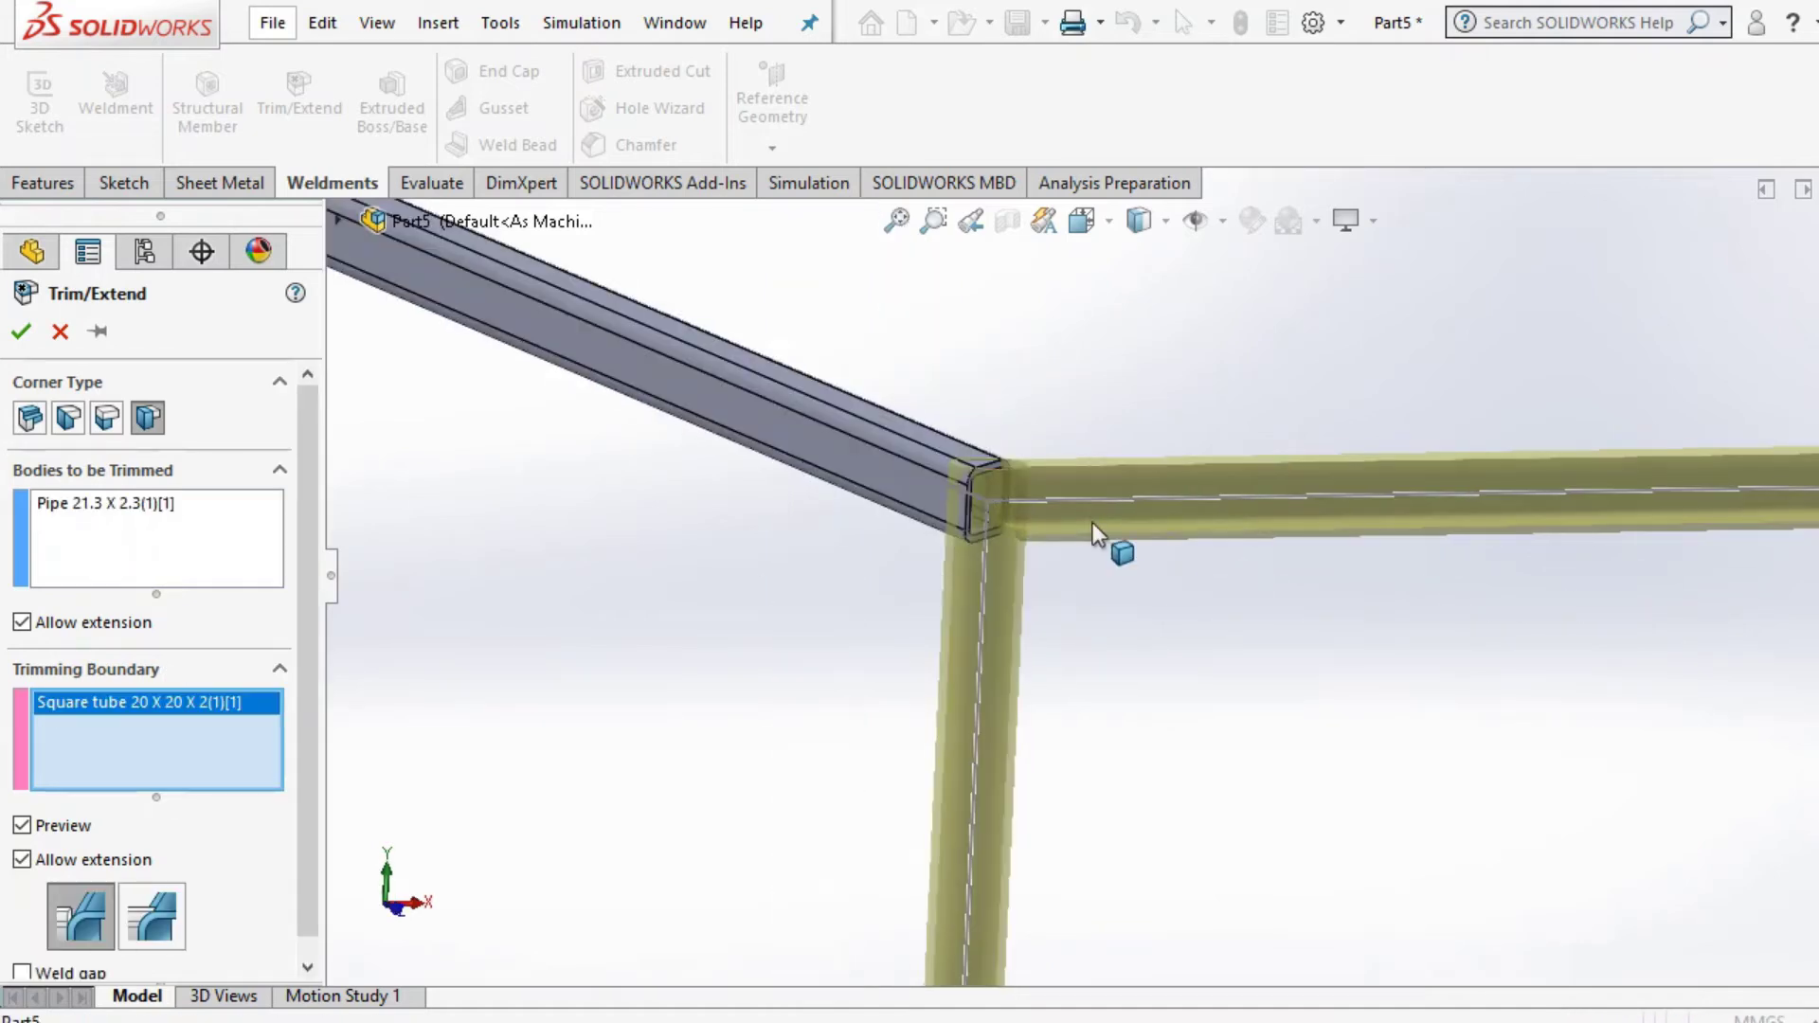
pyautogui.click(168, 915)
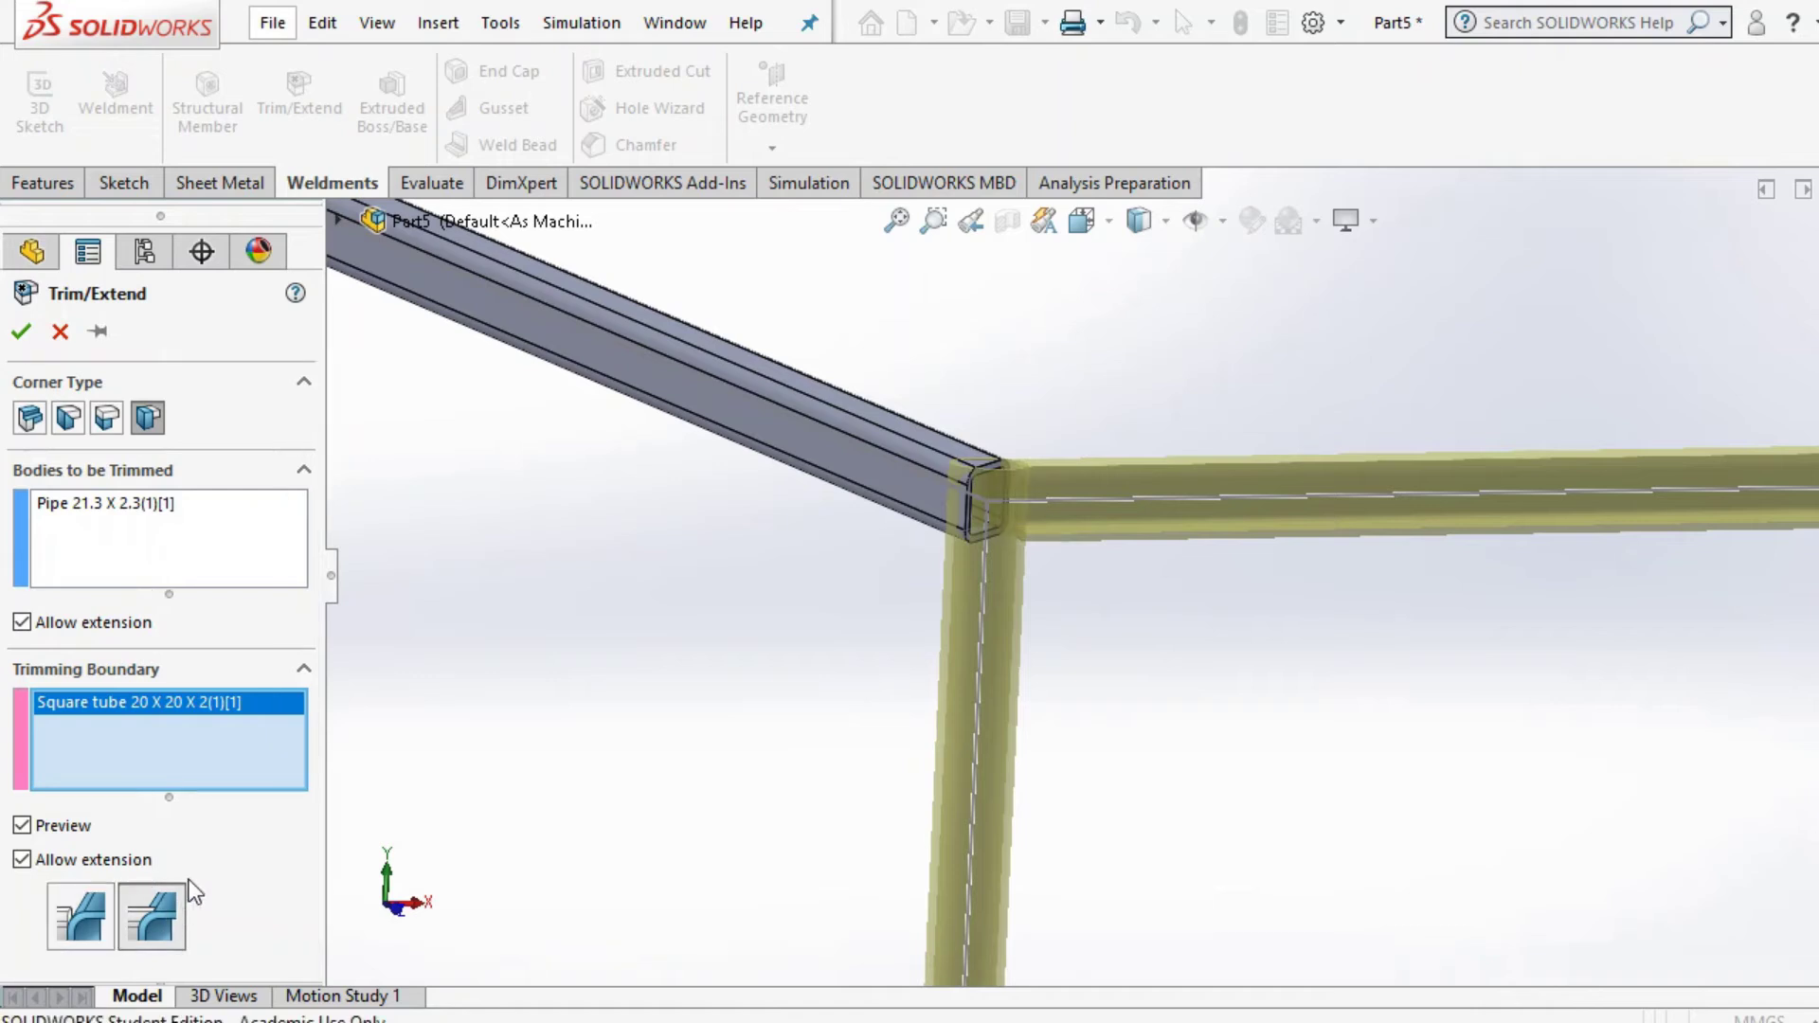
pyautogui.click(21, 332)
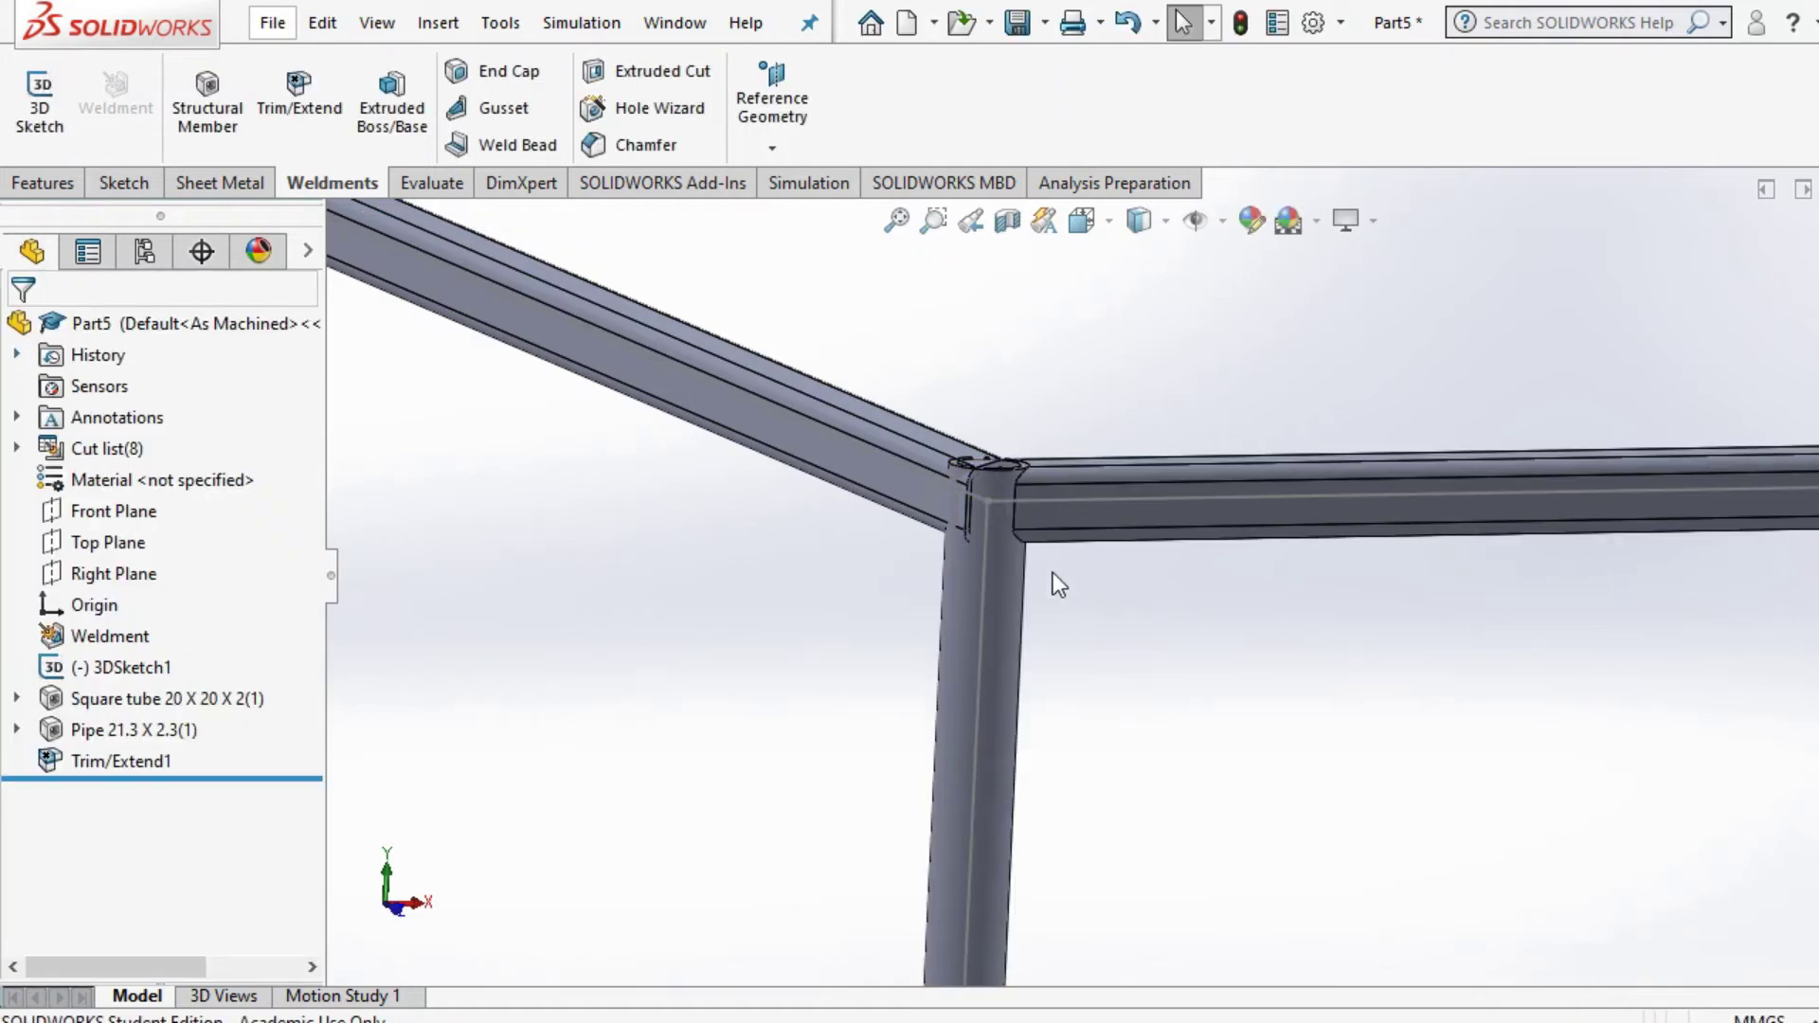
# Step: Trim the same pipe leg against the adjoining short square tube with an End Butt2 corner and a coped cut
pyautogui.moveTo(1052, 580); pyautogui.dragTo(1042, 540, button='middle')
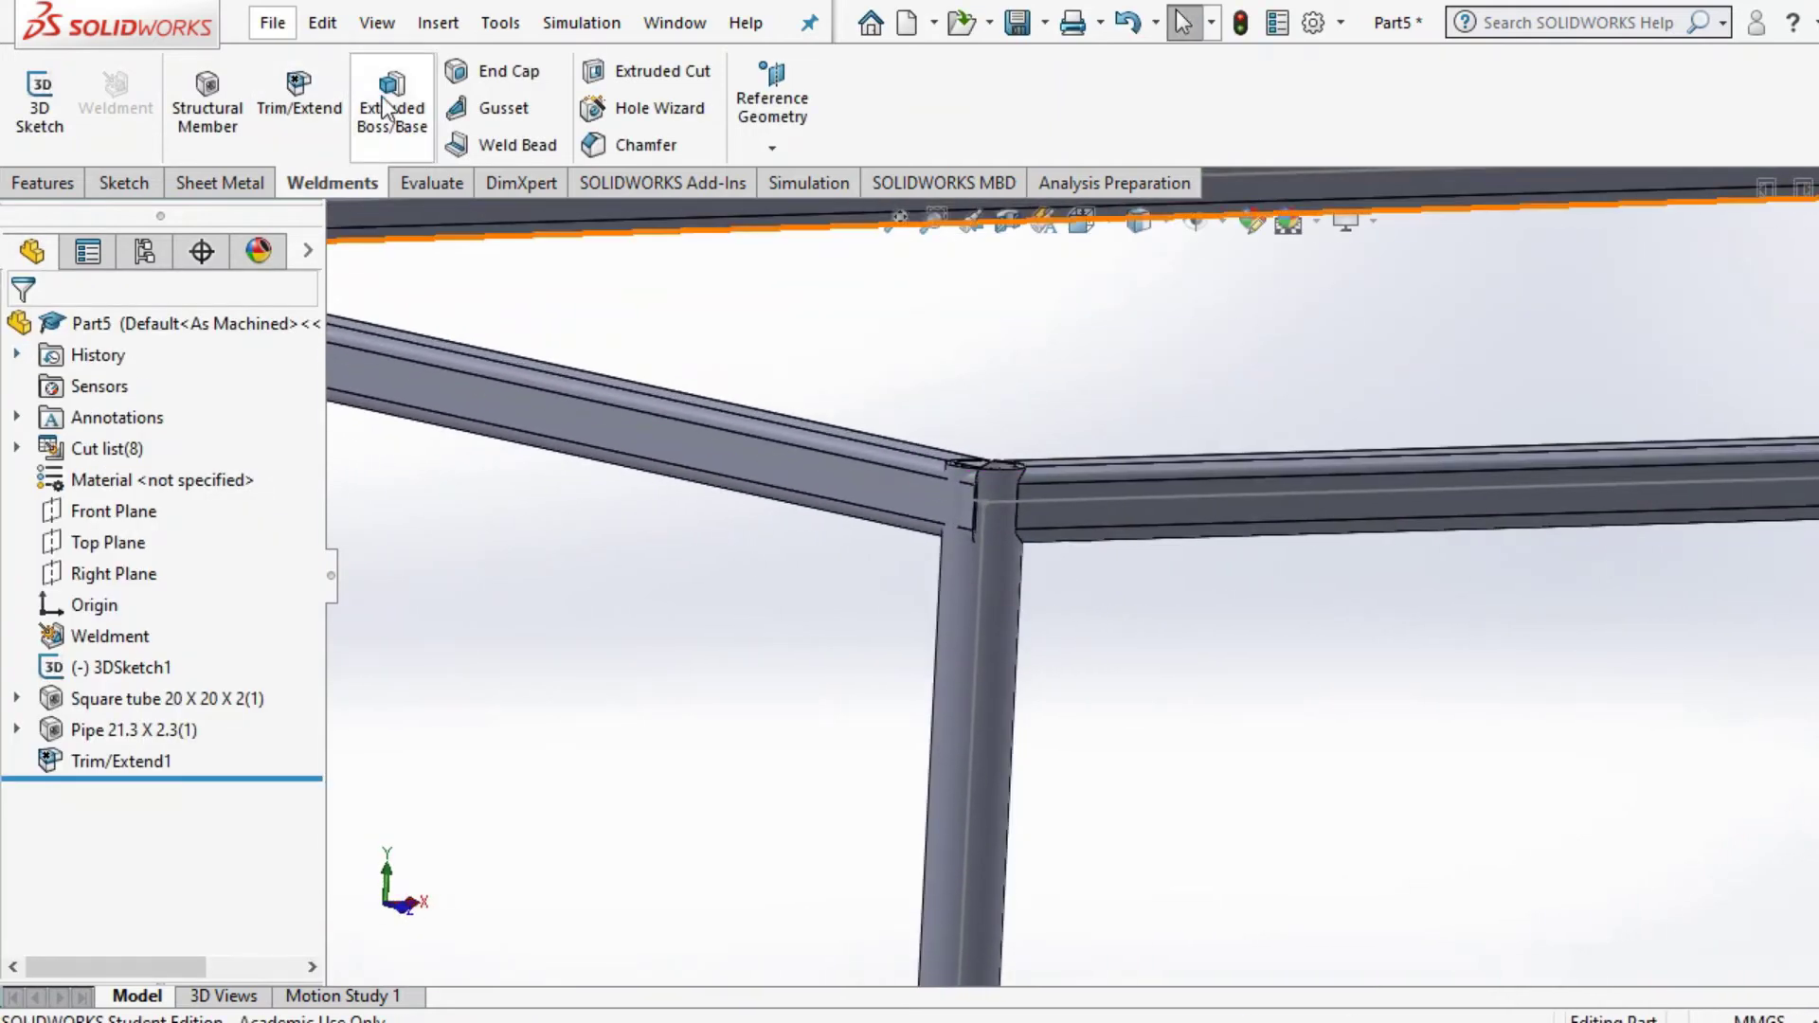
pyautogui.click(300, 95)
pyautogui.click(947, 635)
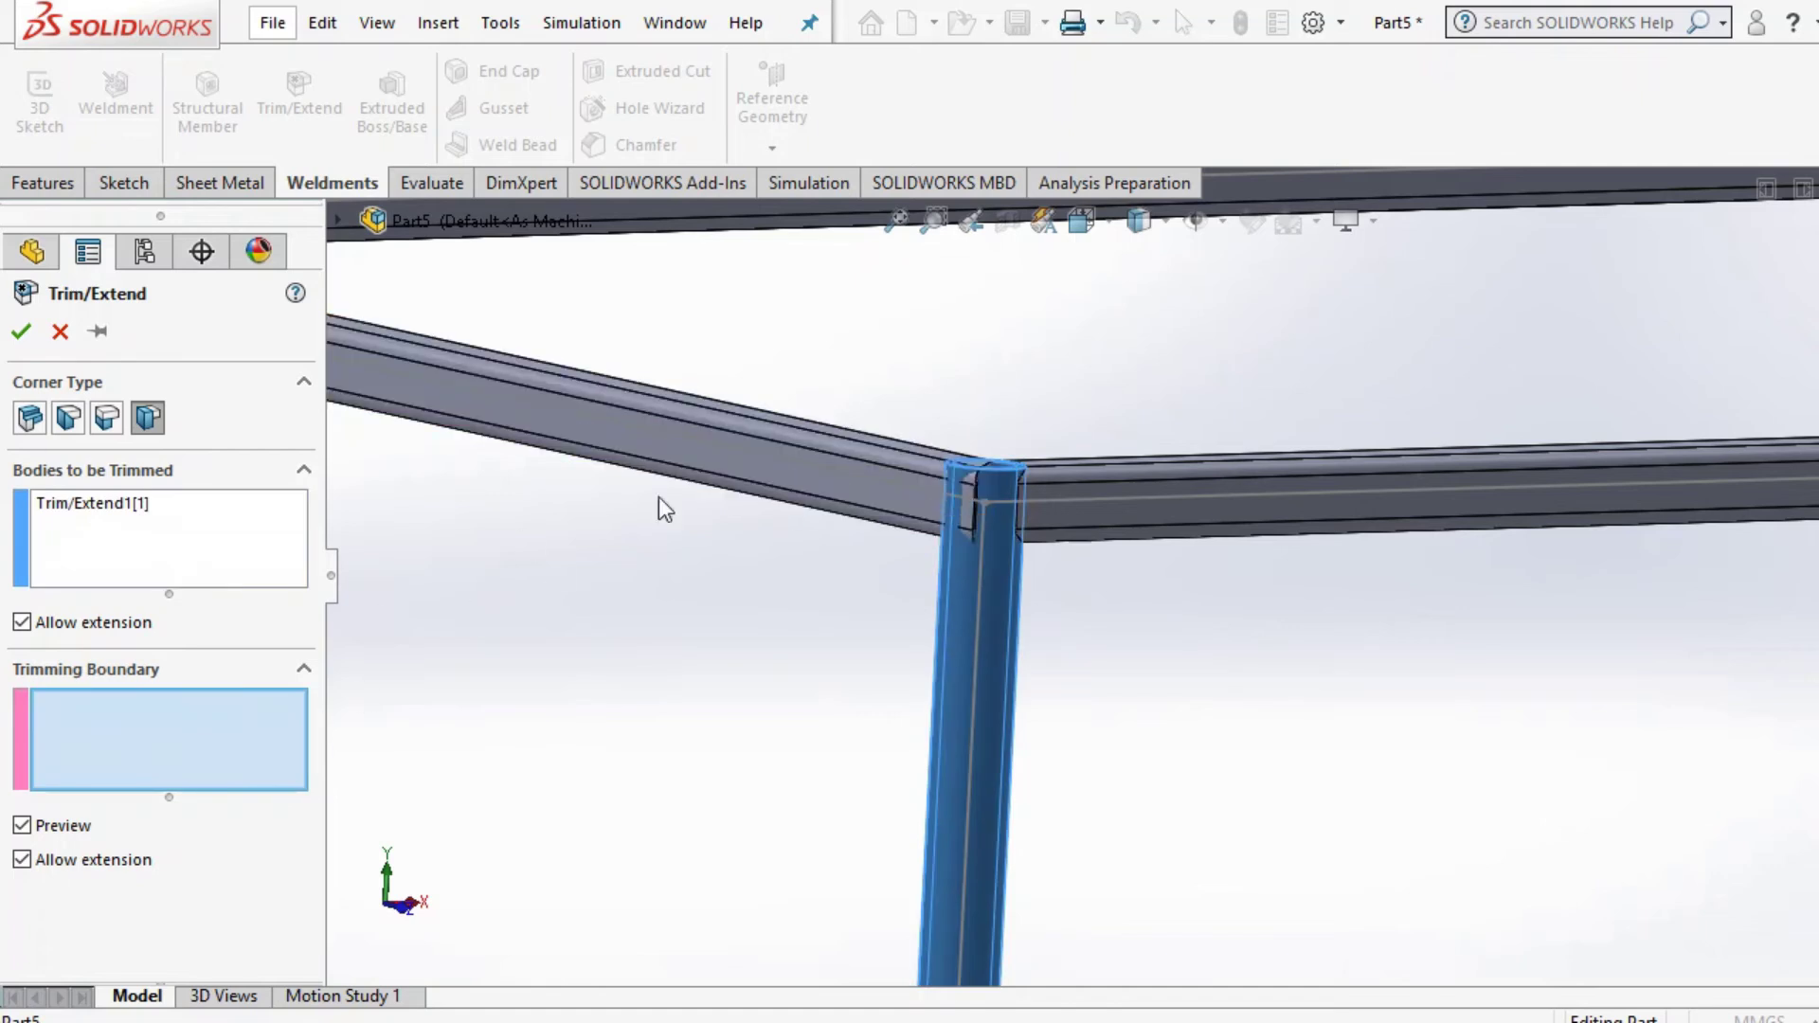
pyautogui.click(701, 487)
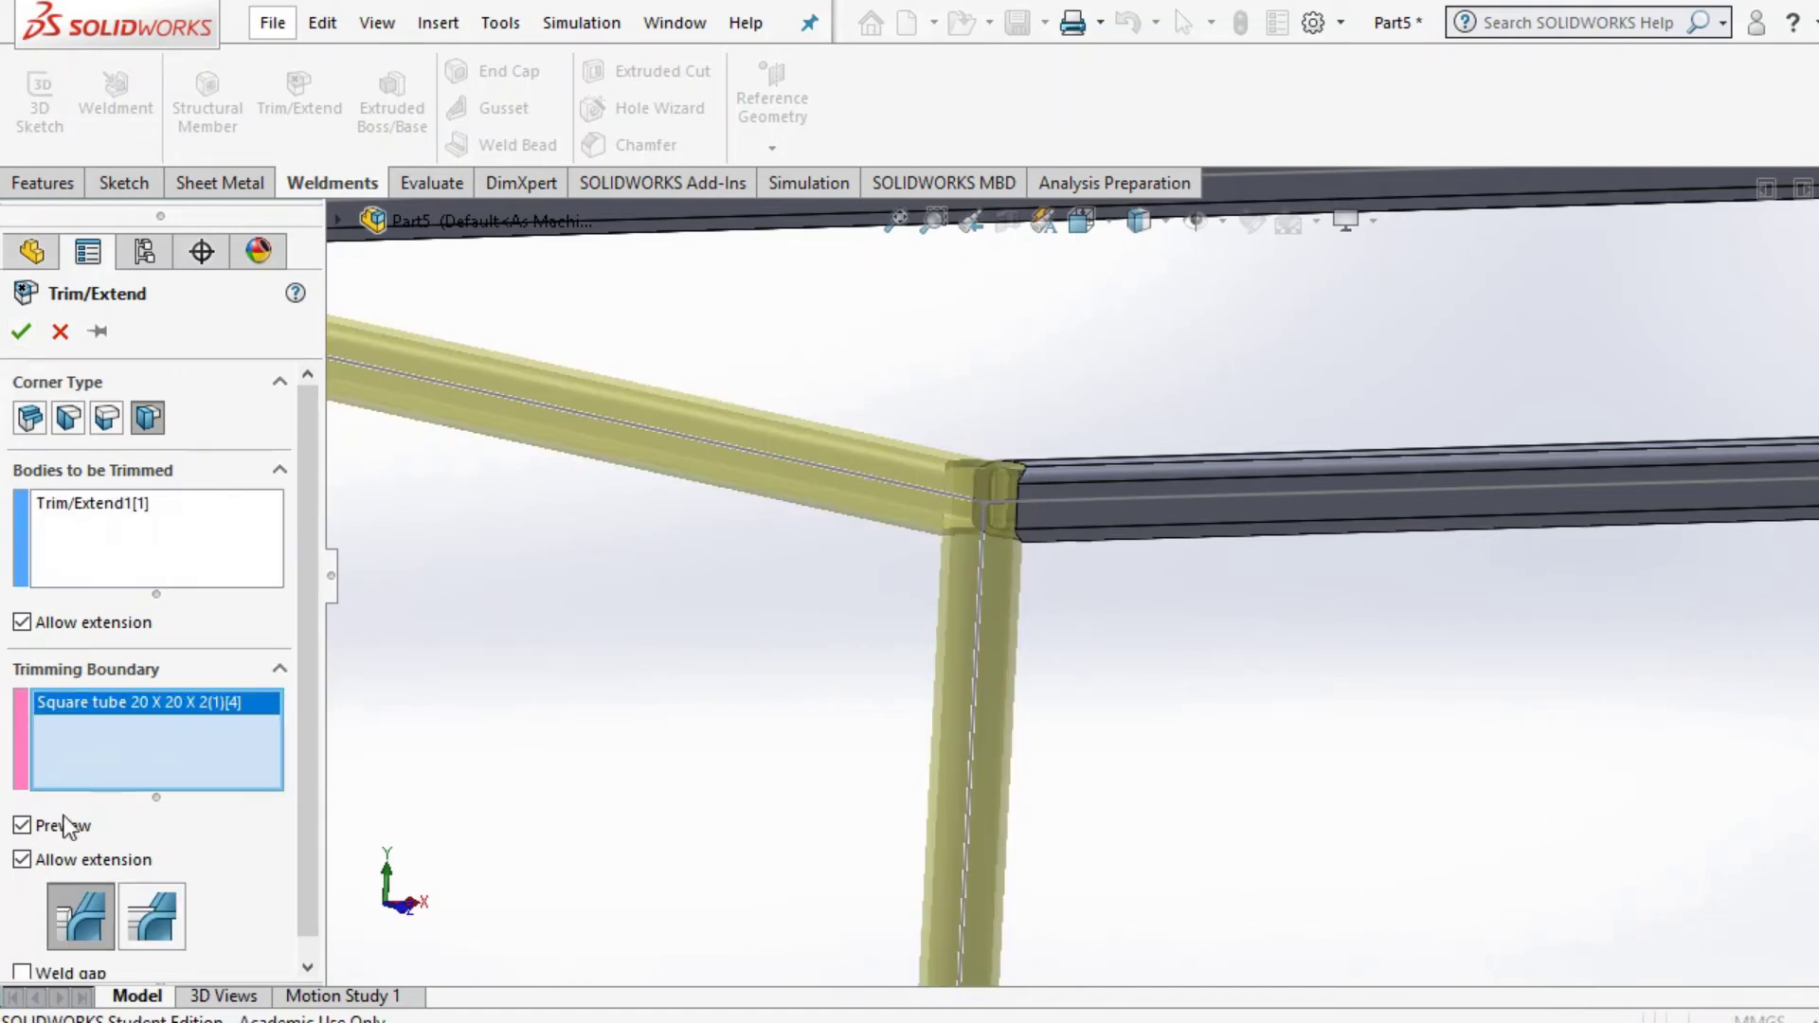
pyautogui.click(142, 912)
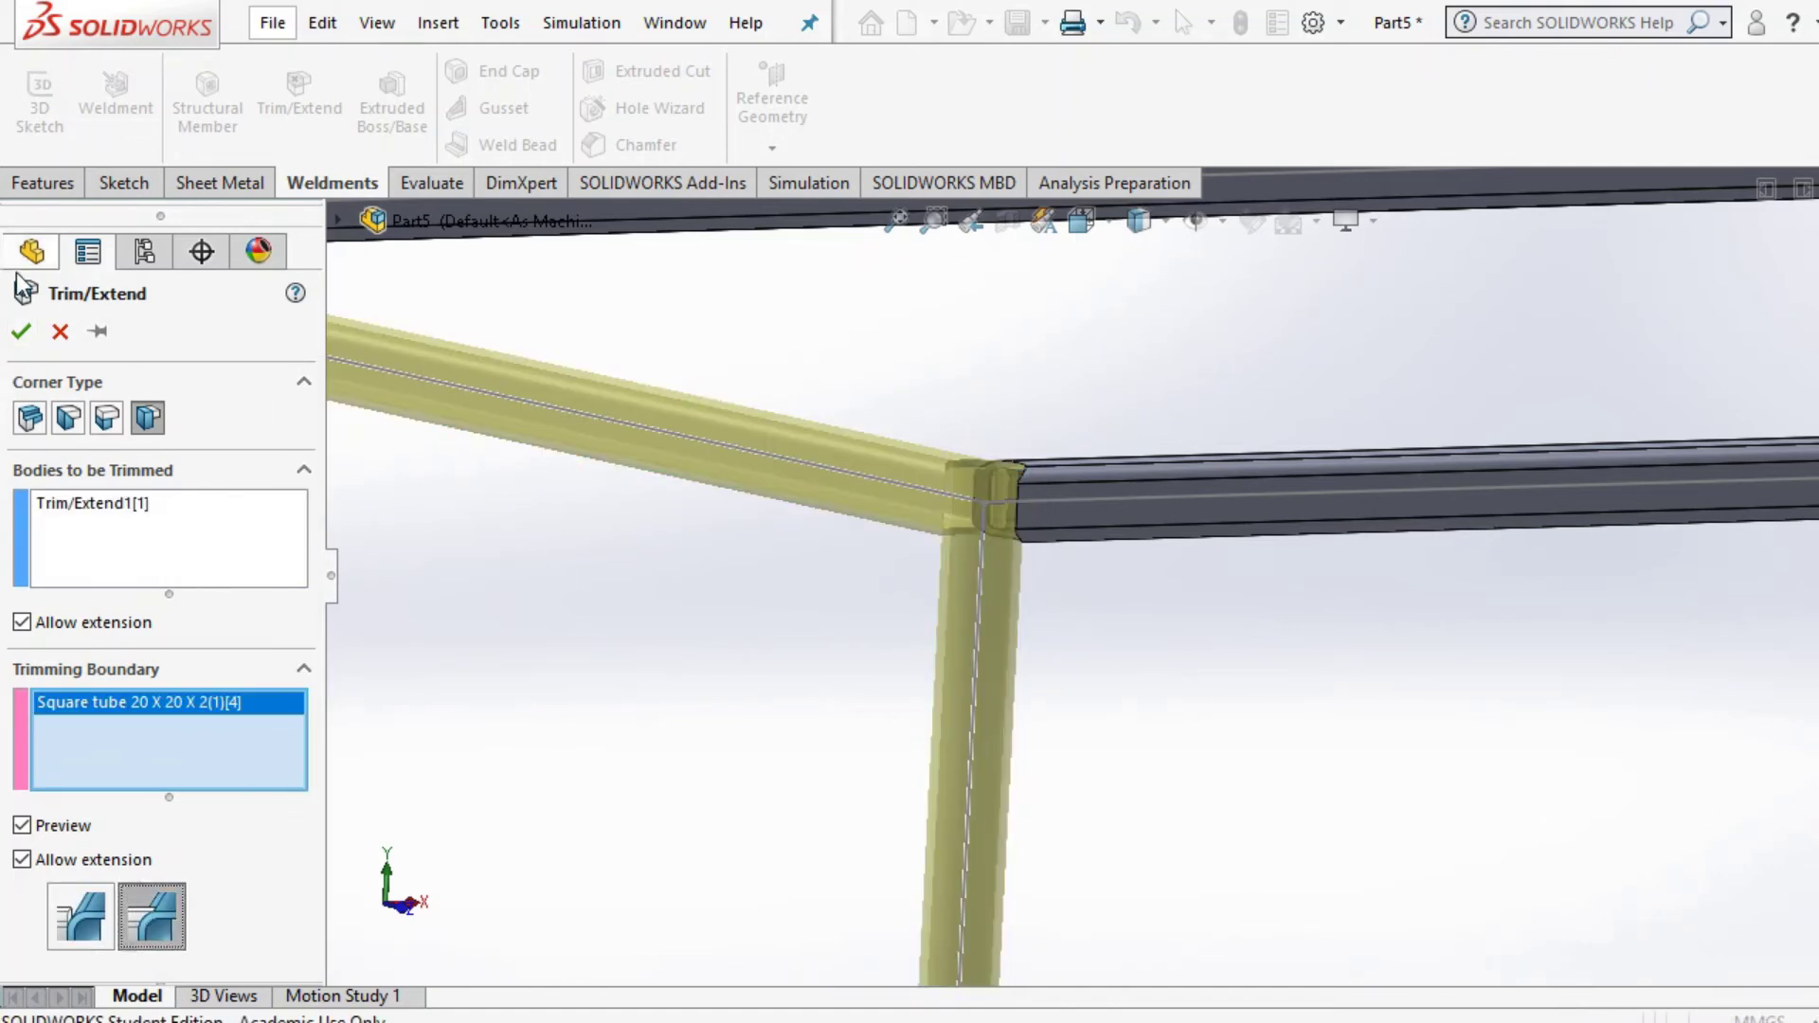
pyautogui.click(21, 333)
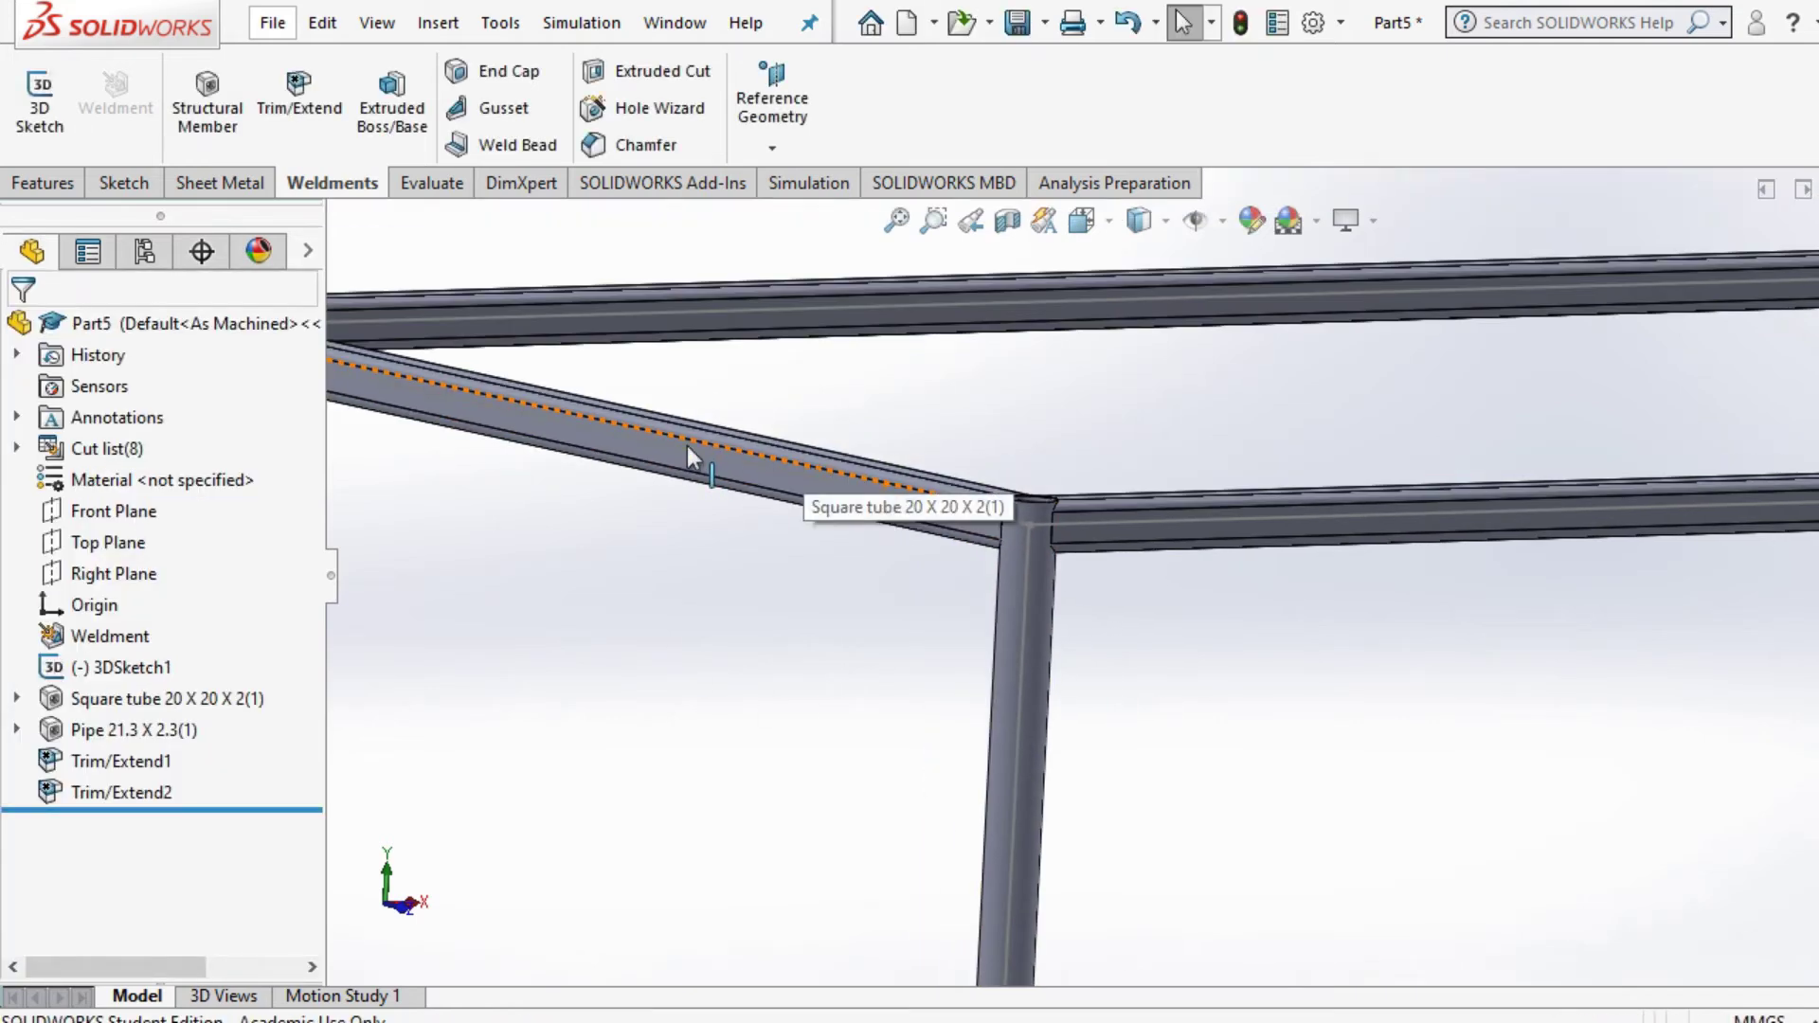
# Step: Examine the joints between the pipe legs and square tubes at the corners around the table frame
pyautogui.keyDown('ctrl'); pyautogui.moveTo(1097, 522); pyautogui.dragTo(412, 542, button='middle'); pyautogui.keyUp('ctrl')
pyautogui.moveTo(741, 552); pyautogui.dragTo(848, 556, button='middle')
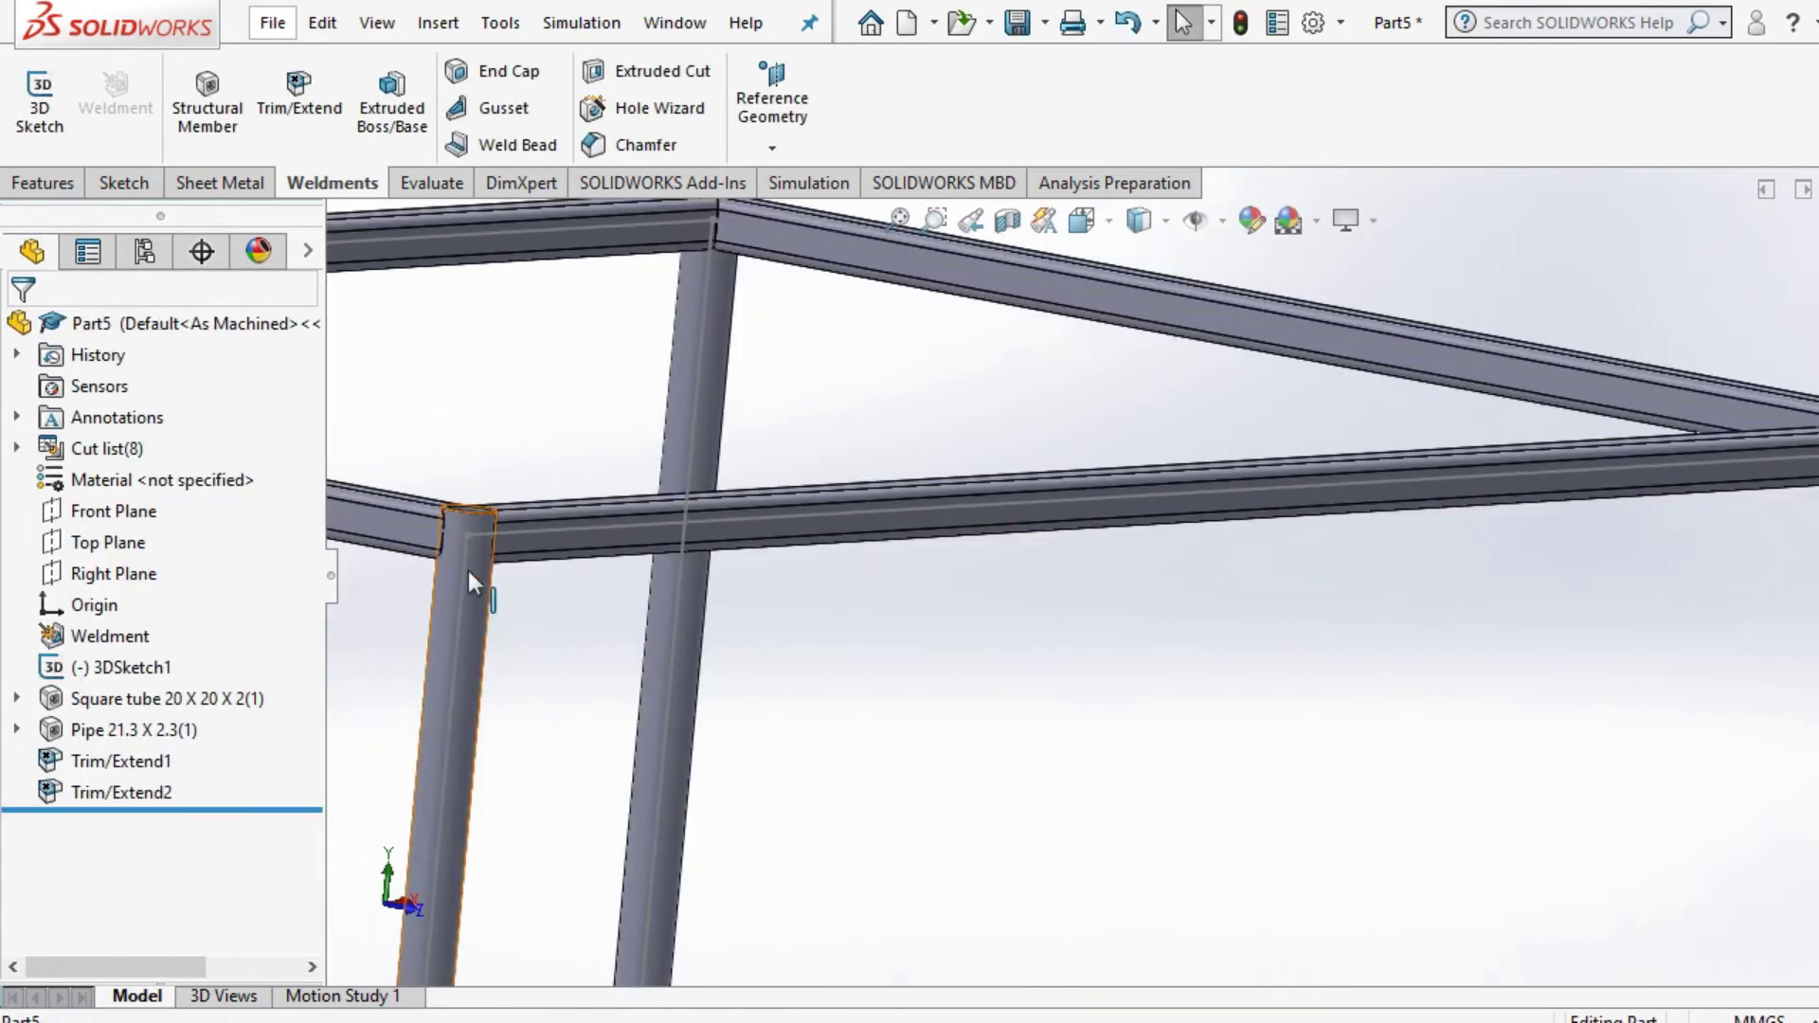
pyautogui.scroll(-5, 468, 568)
pyautogui.moveTo(629, 548); pyautogui.dragTo(657, 623, button='middle')
pyautogui.scroll(8, 657, 624)
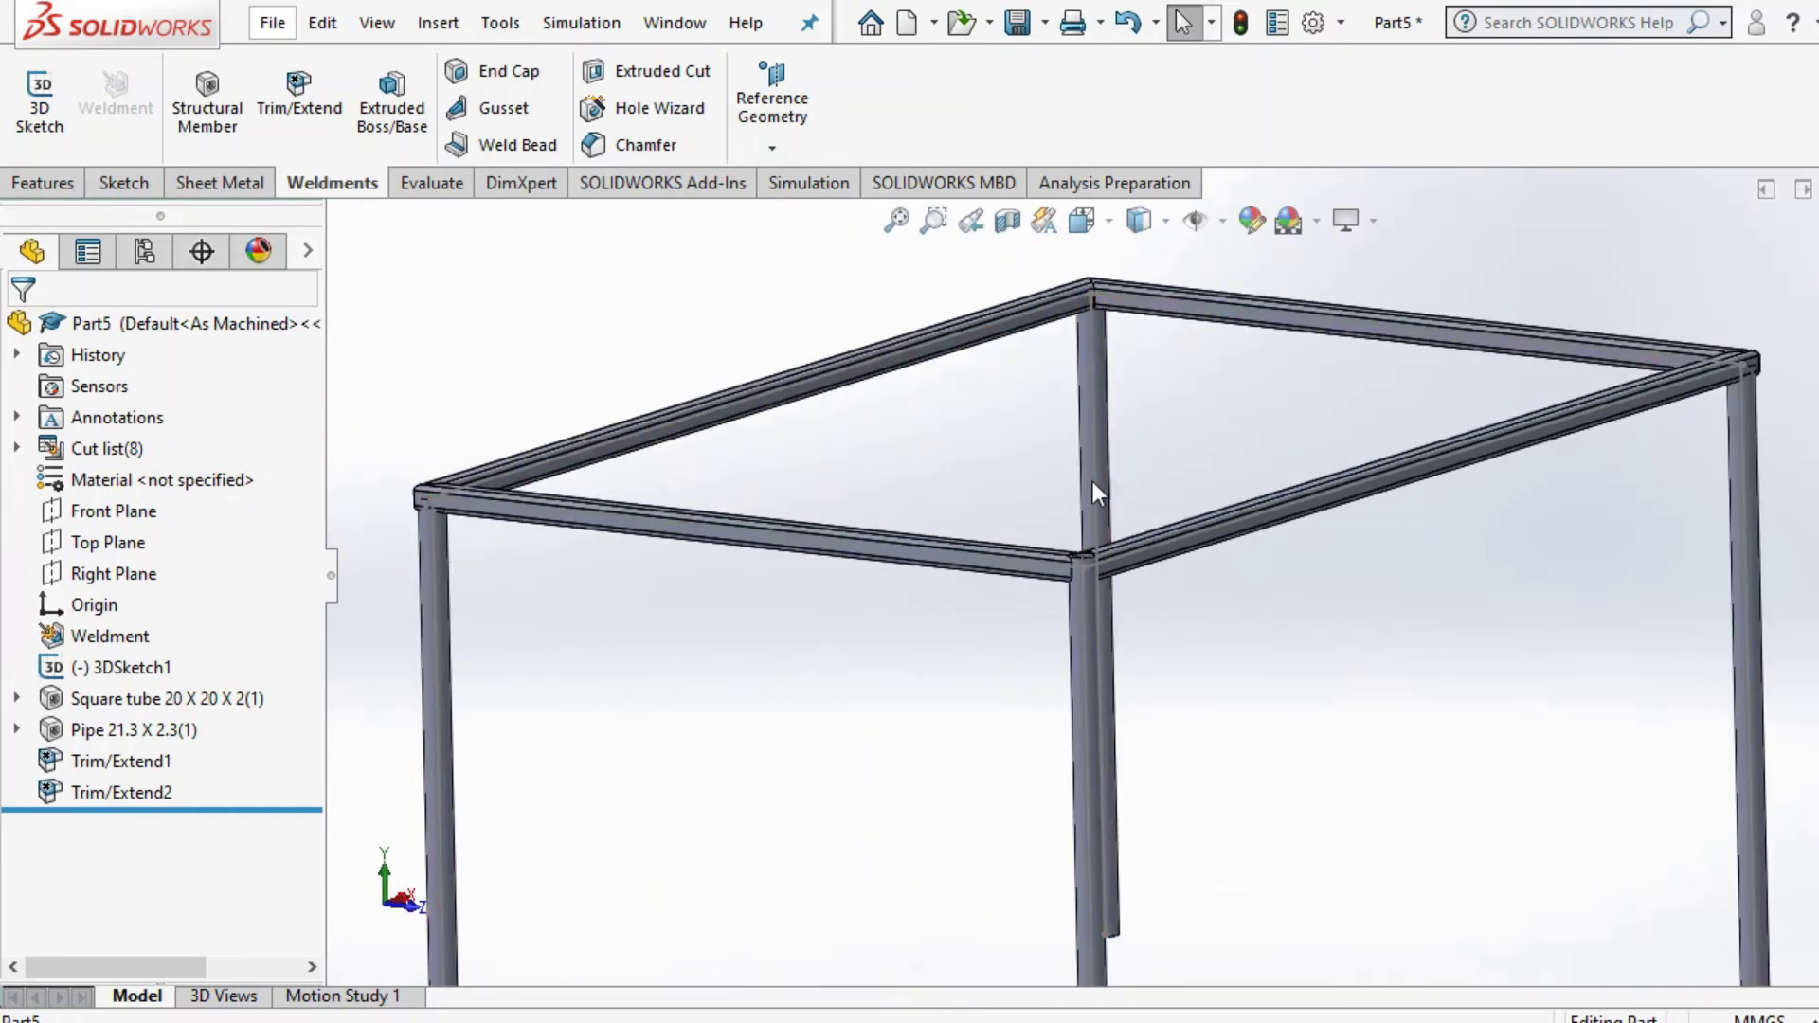
pyautogui.scroll(-2, 567, 536)
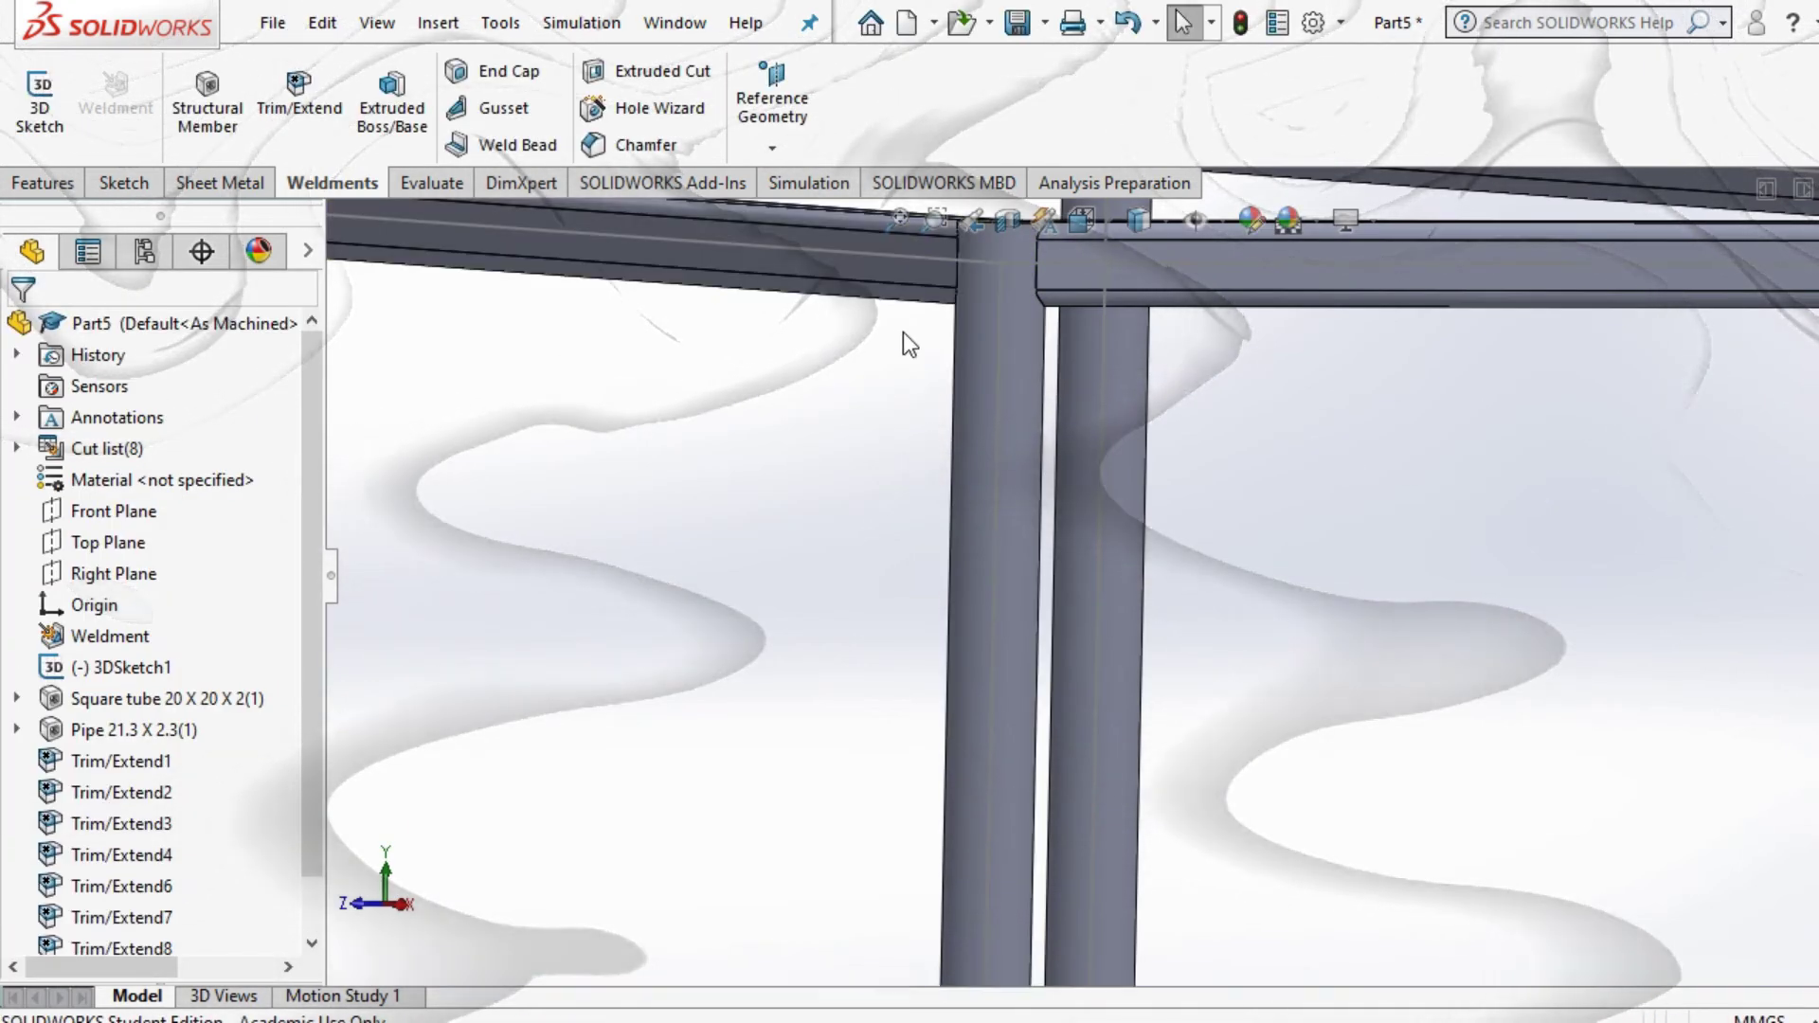
pyautogui.moveTo(905, 338)
pyautogui.mouseDown(button='middle')
pyautogui.moveTo(942, 364)
pyautogui.moveTo(959, 450)
pyautogui.moveTo(1002, 436)
pyautogui.moveTo(998, 481)
pyautogui.mouseUp(button='middle')
pyautogui.scroll(3, 999, 481)
pyautogui.scroll(-2, 941, 546)
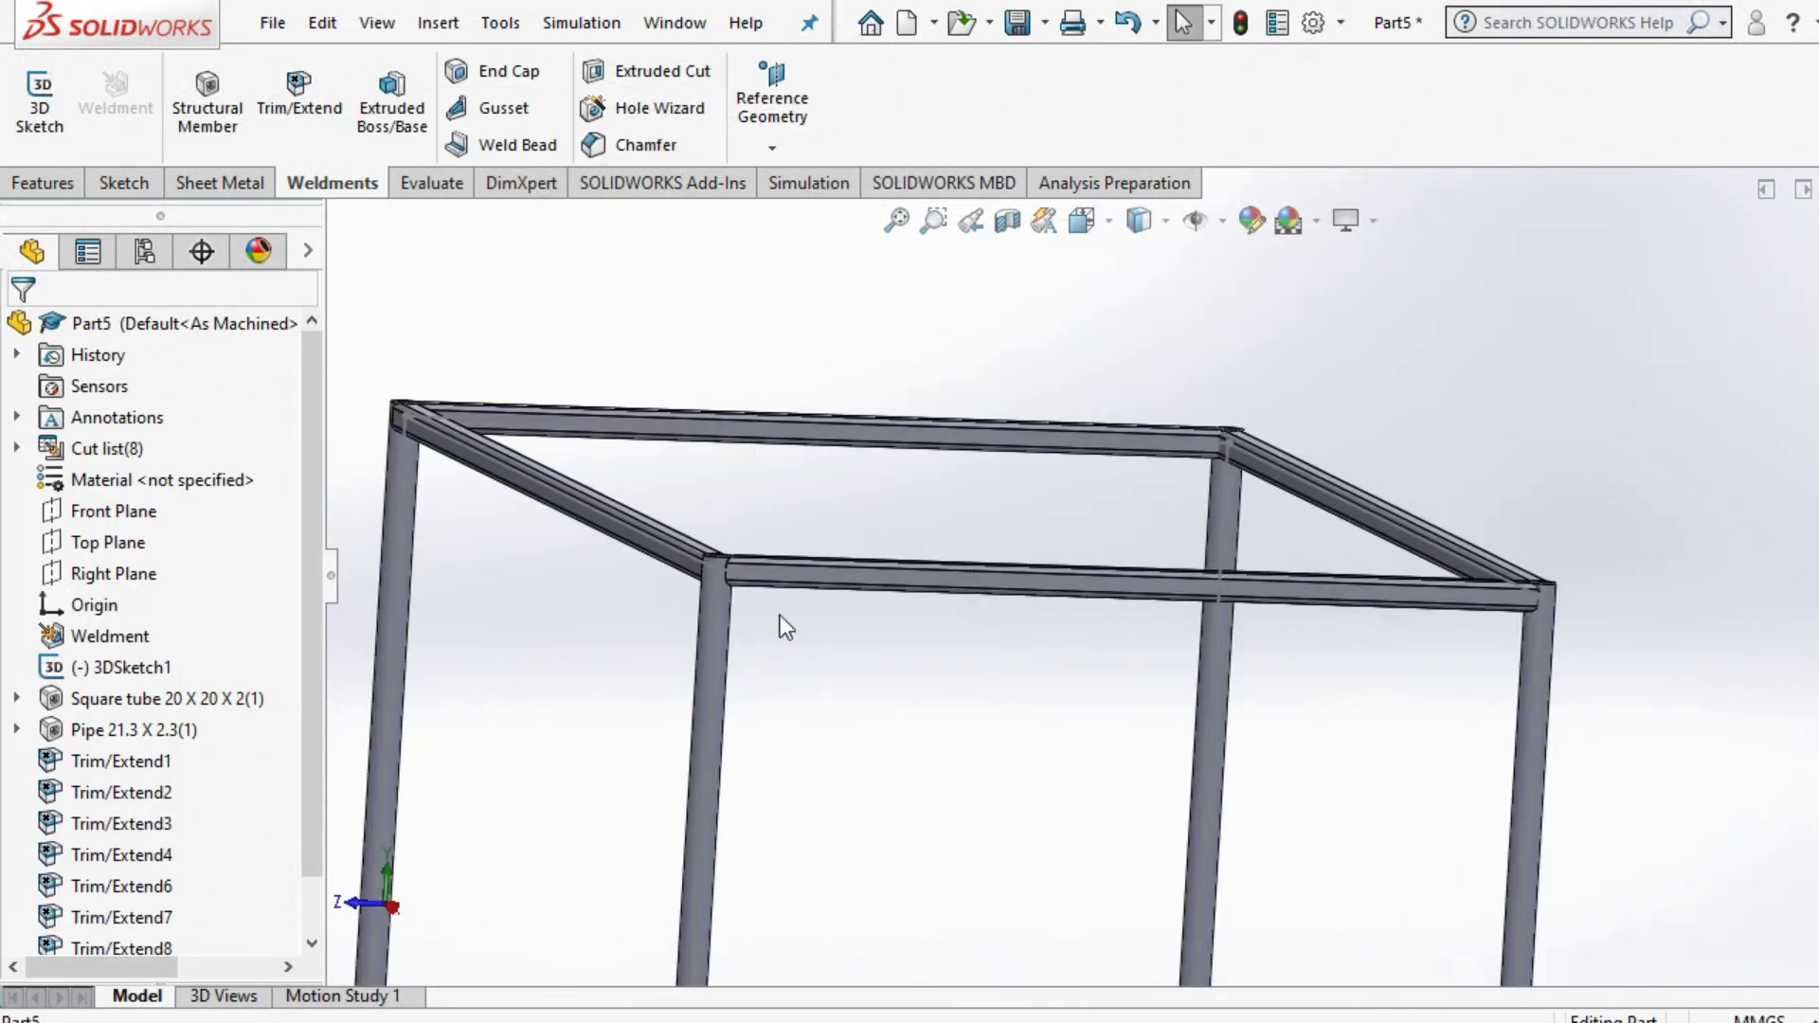
pyautogui.moveTo(780, 616); pyautogui.dragTo(792, 572, button='middle')
pyautogui.scroll(-5, 990, 565)
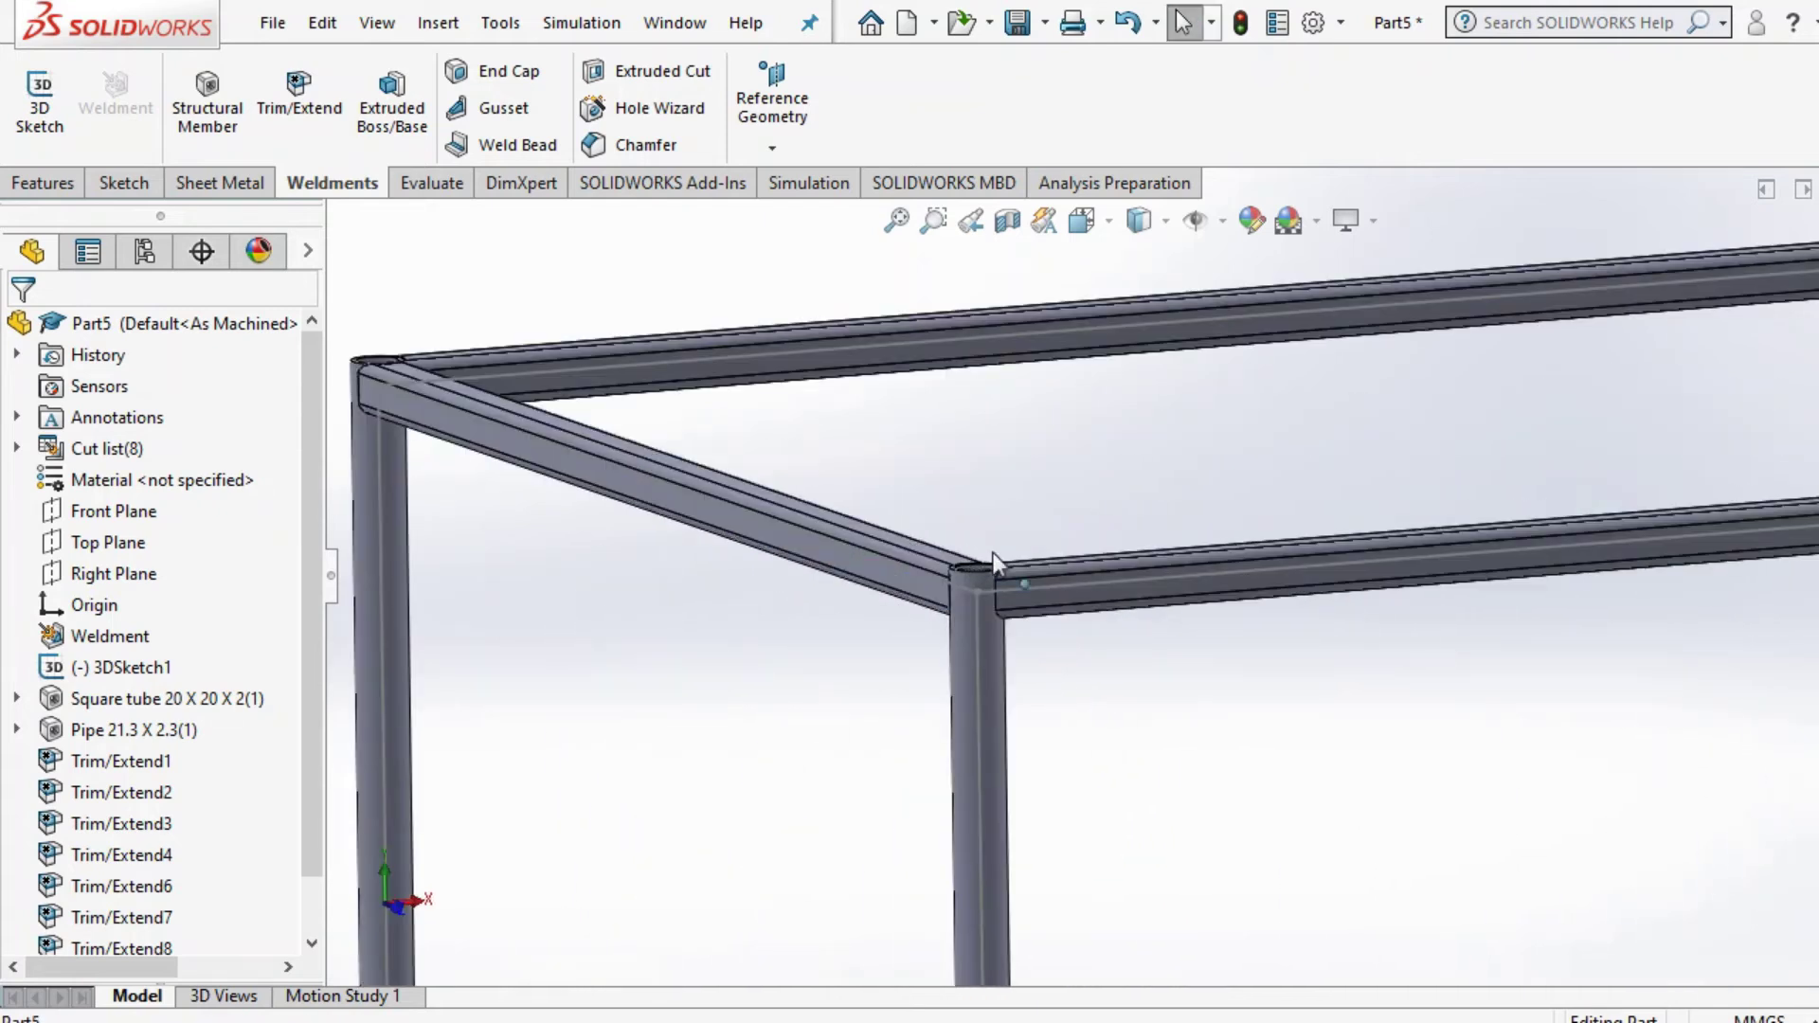
pyautogui.moveTo(1073, 582); pyautogui.dragTo(1709, 555, button='middle')
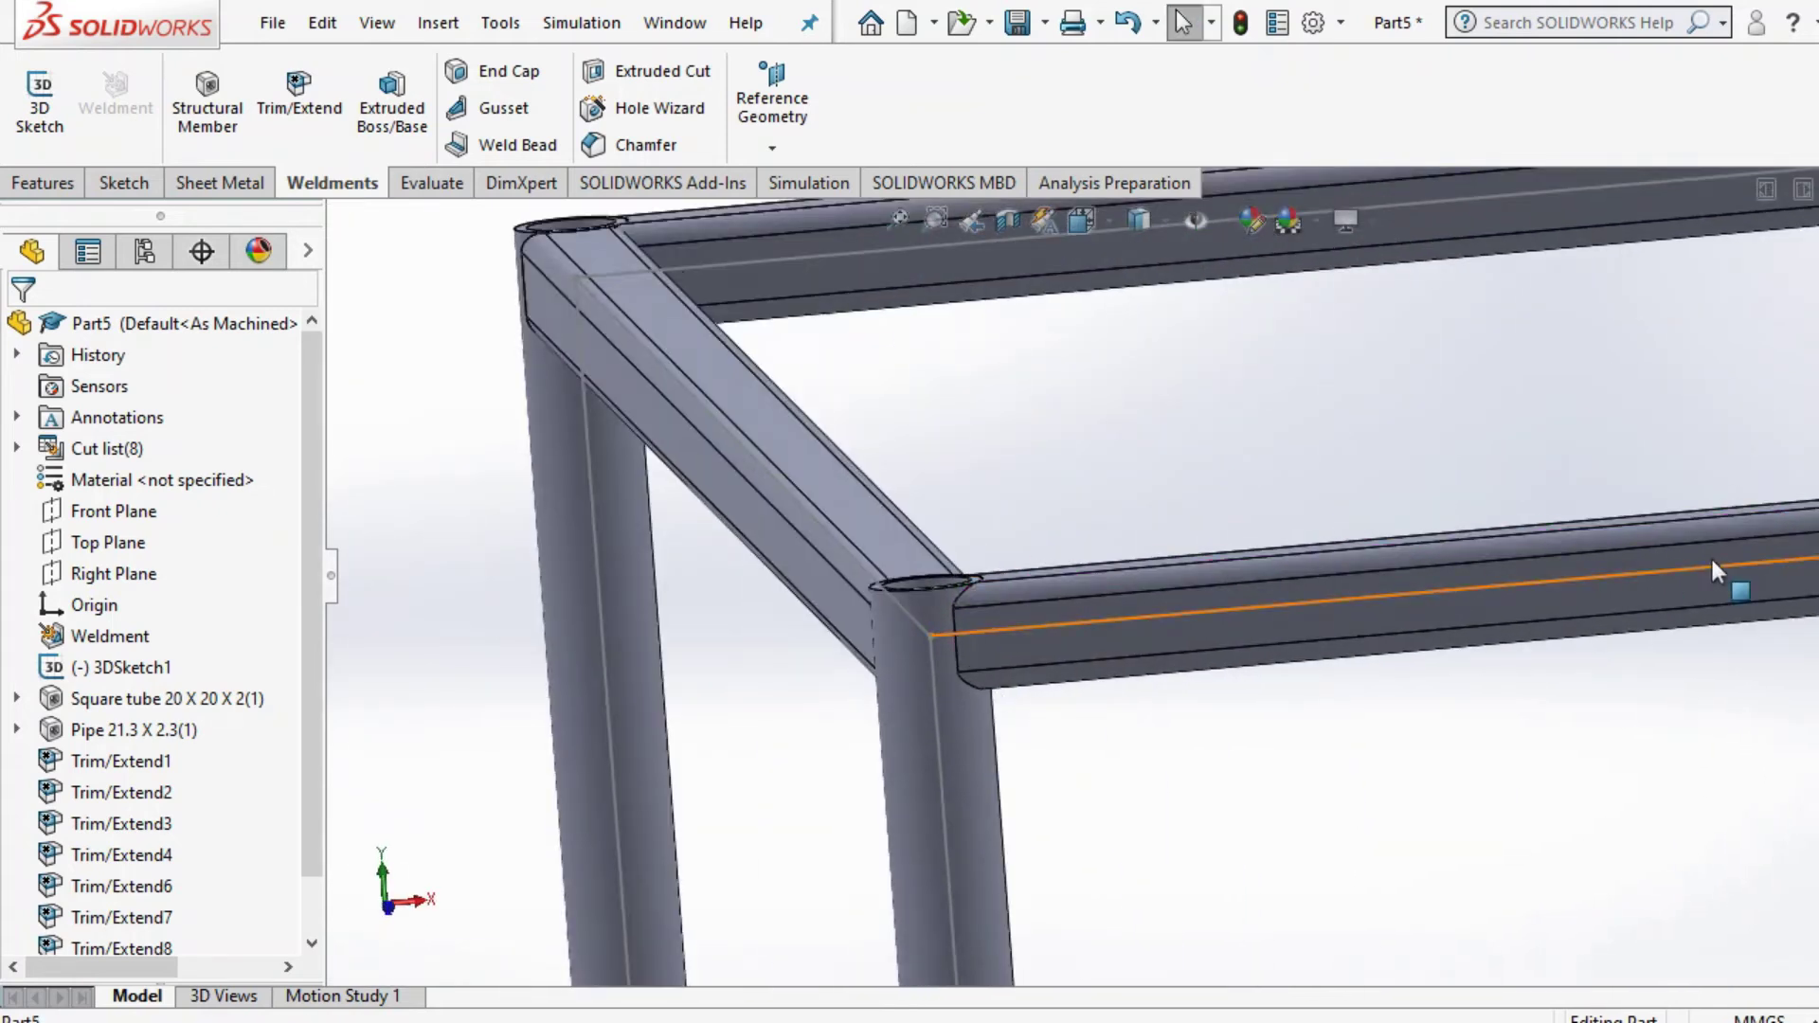
pyautogui.scroll(5, 1720, 544)
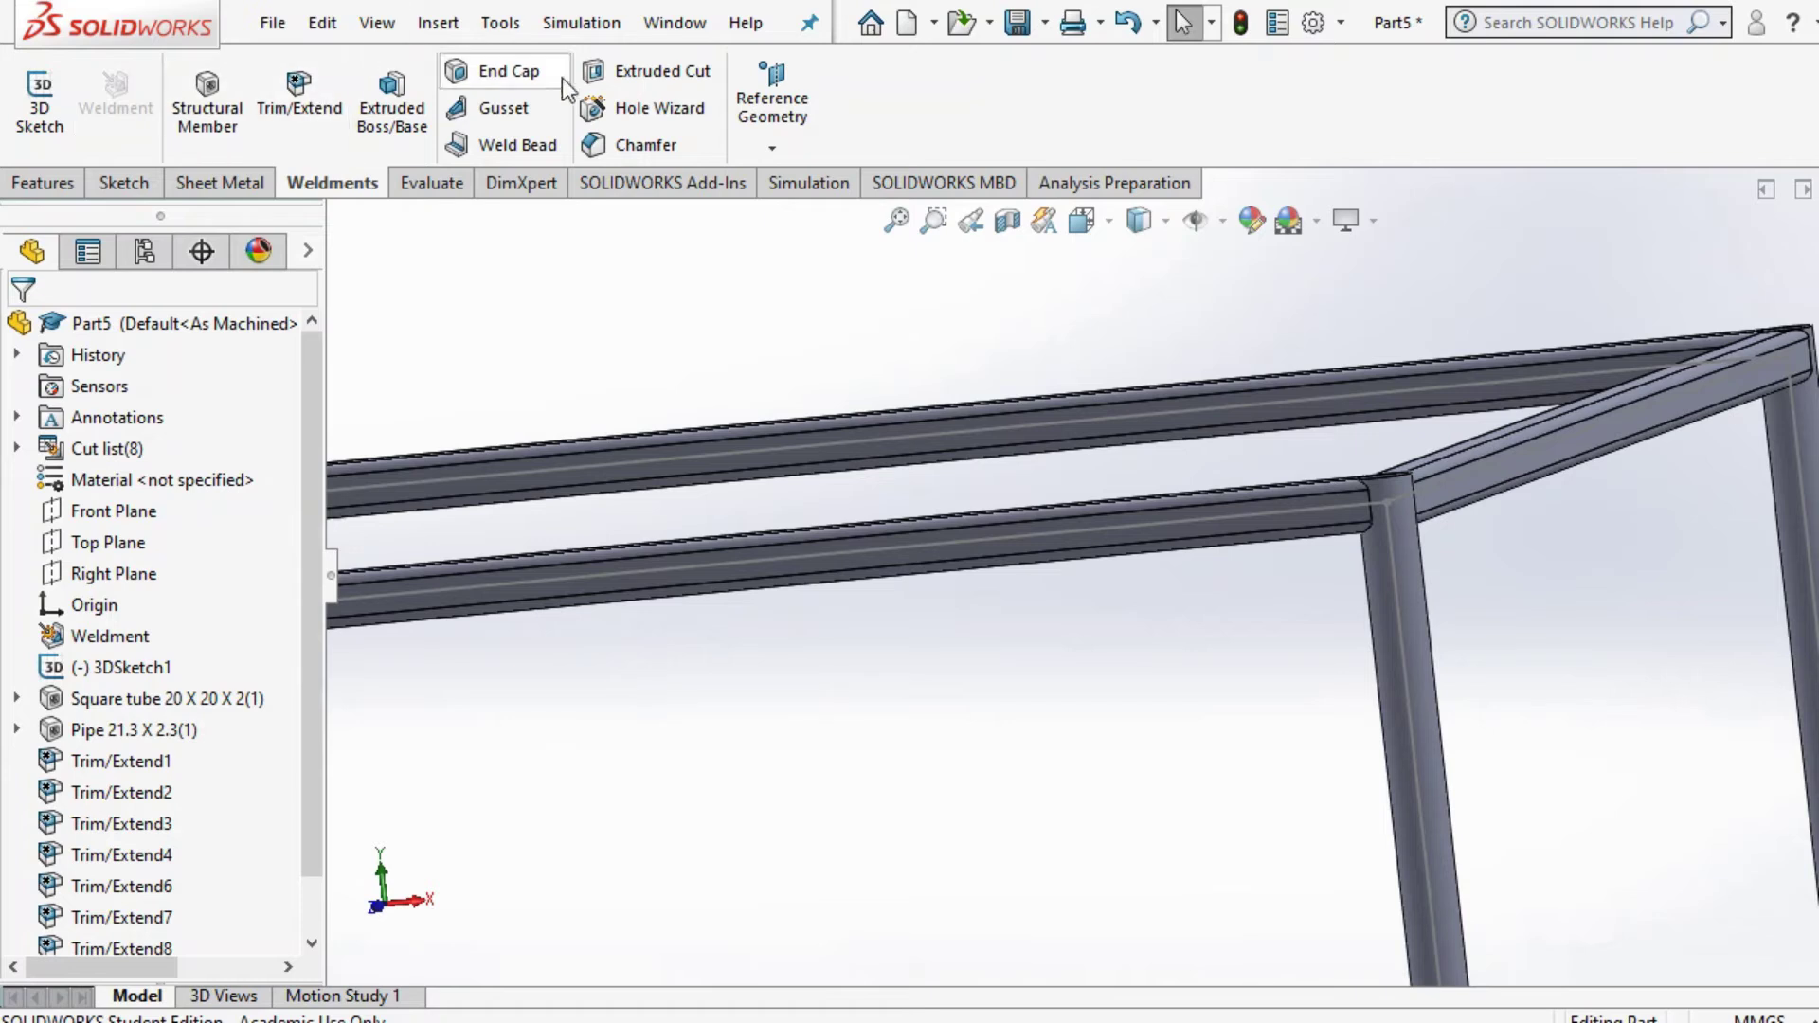
pyautogui.scroll(-1, 1021, 468)
pyautogui.scroll(4, 1442, 570)
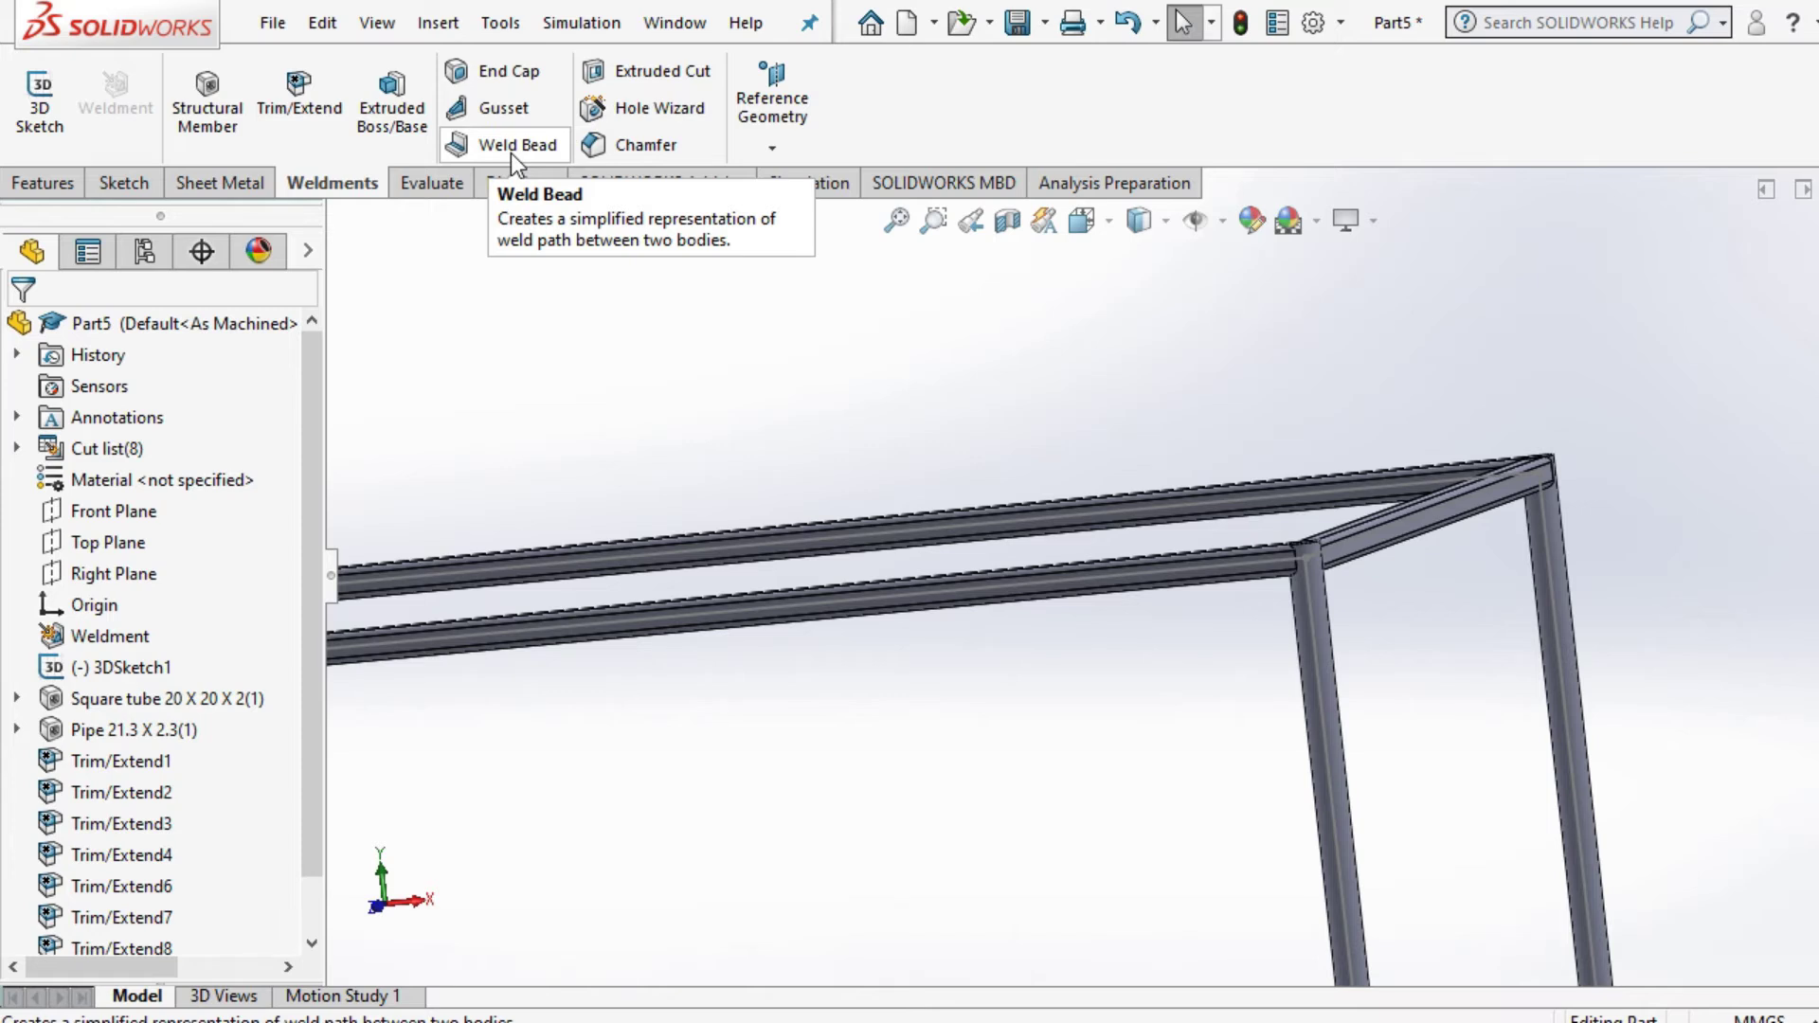
# Step: Start a Weld Bead using Weld Path selection and show the corner joint with hidden lines visible
pyautogui.click(512, 152)
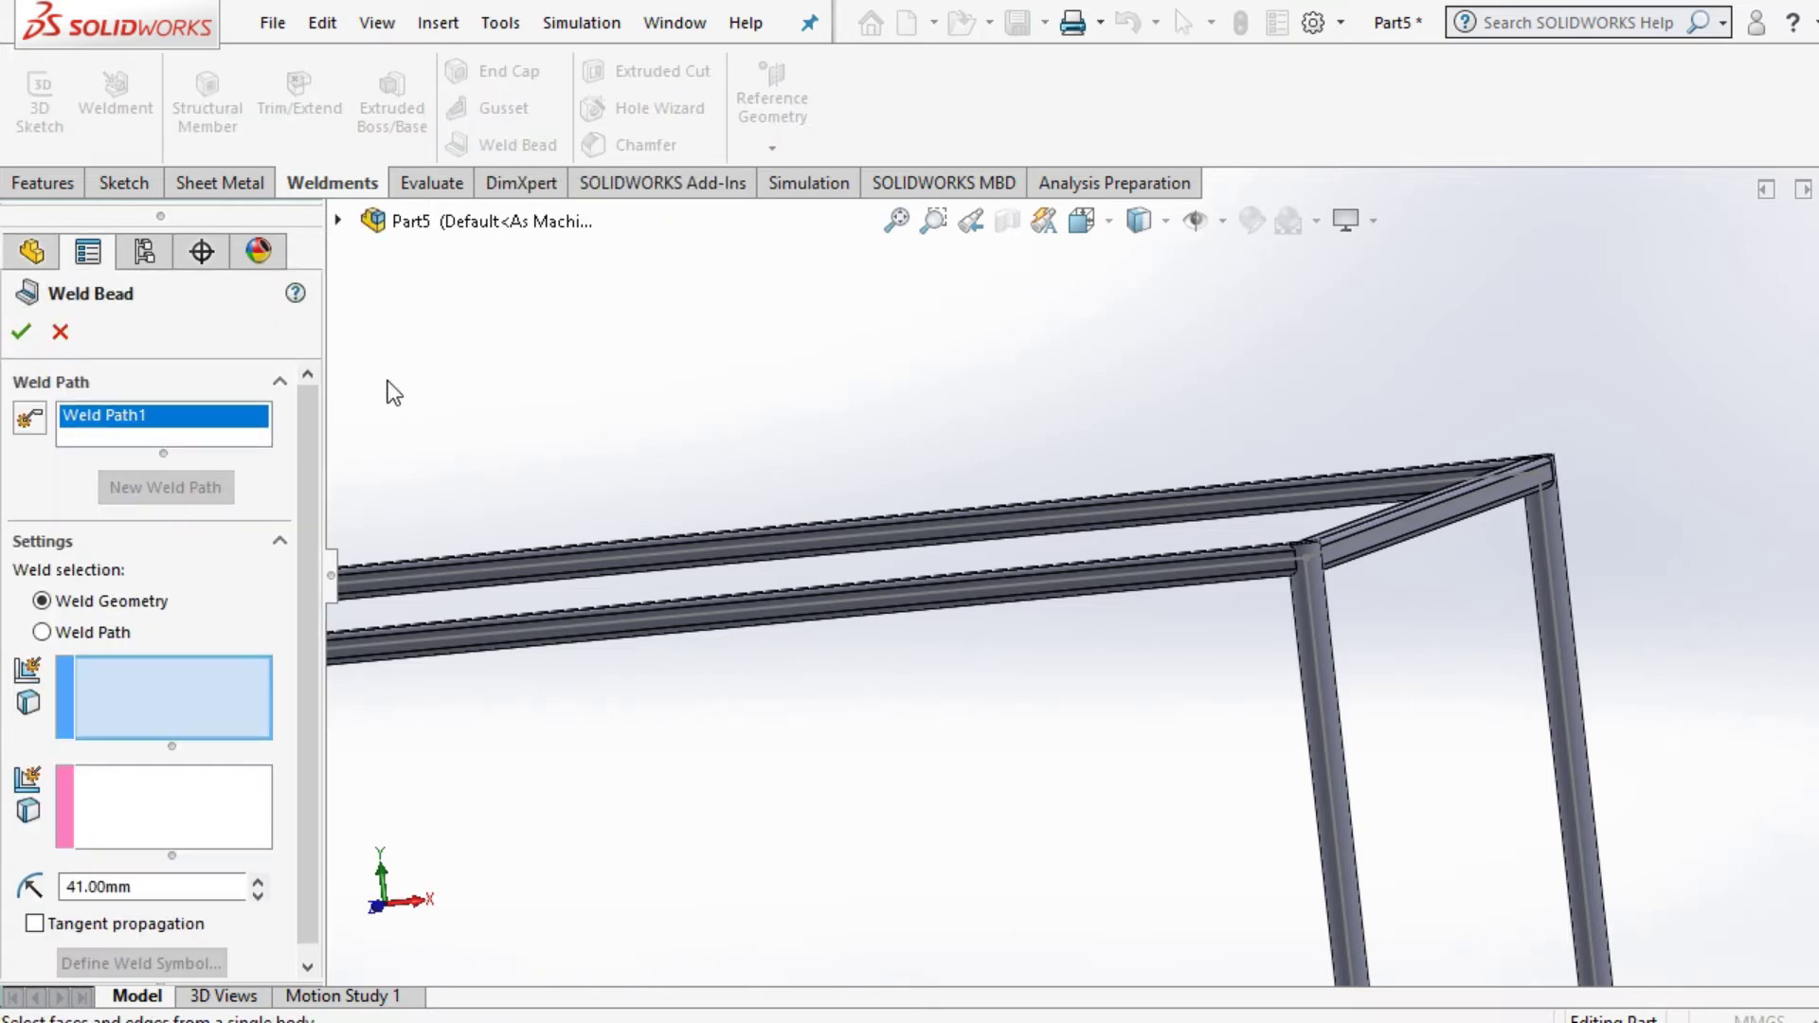
pyautogui.press('f')
pyautogui.scroll(-10, 451, 667)
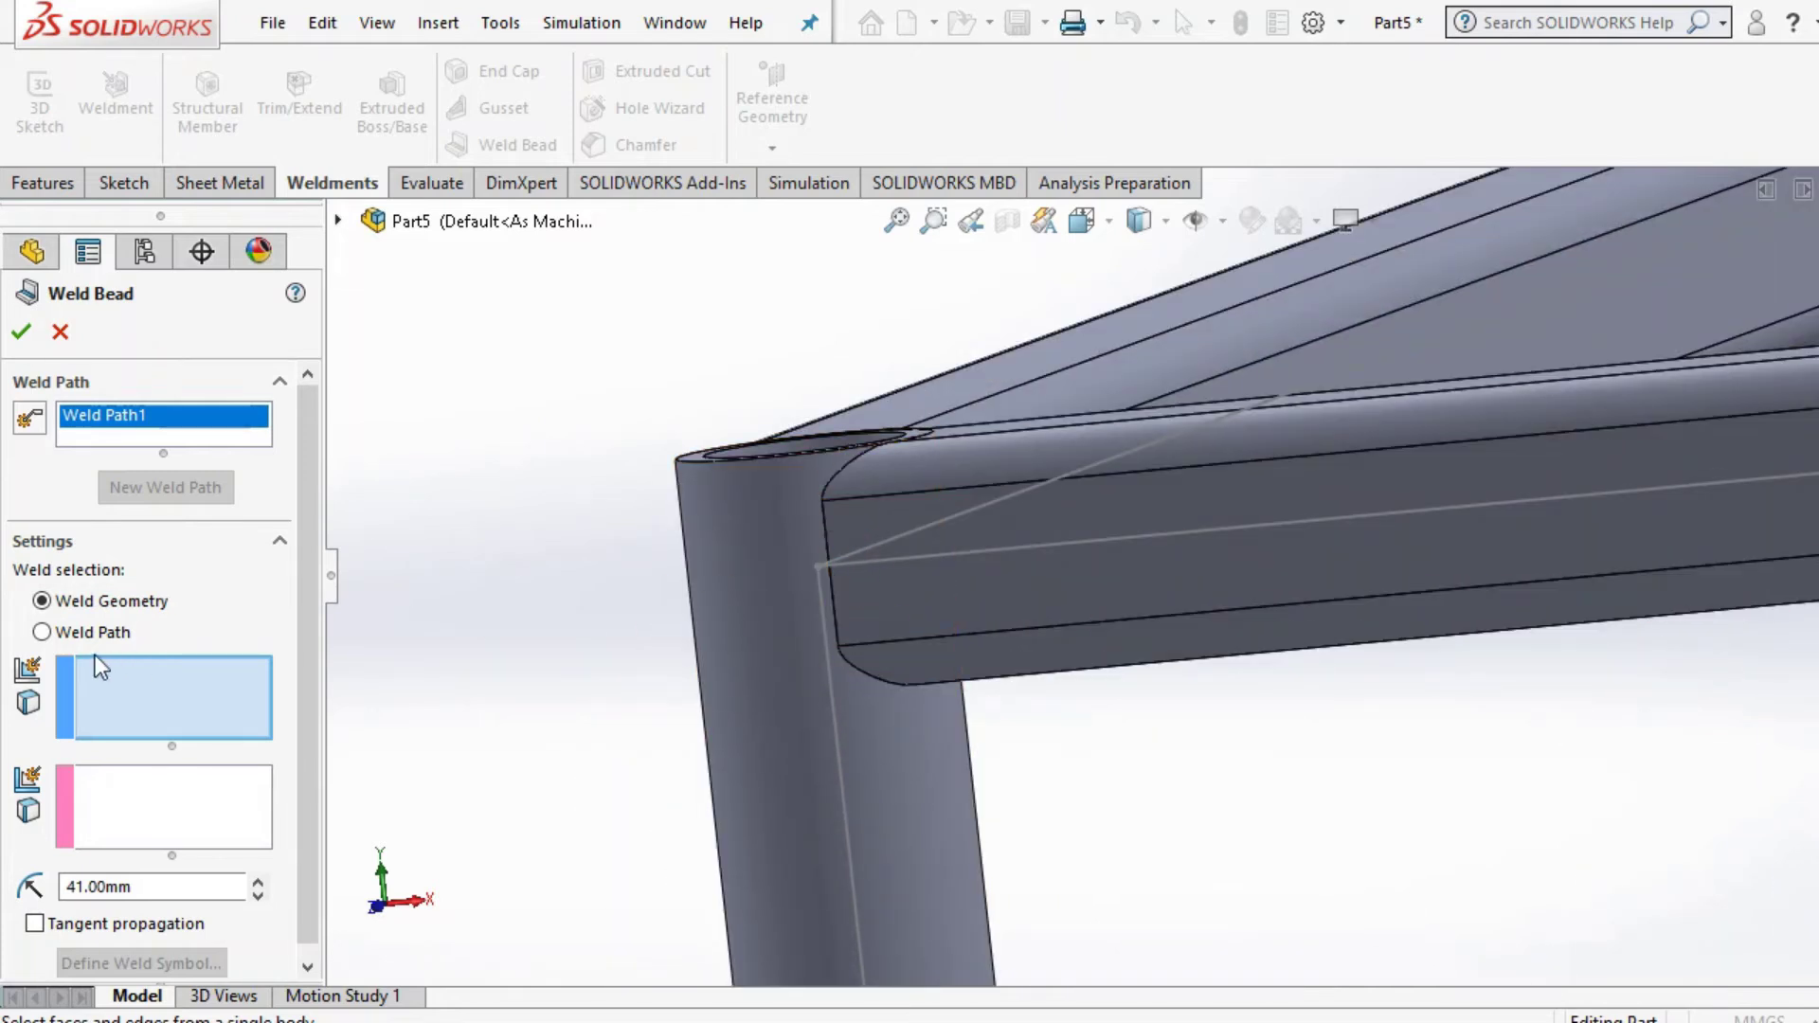
pyautogui.click(42, 631)
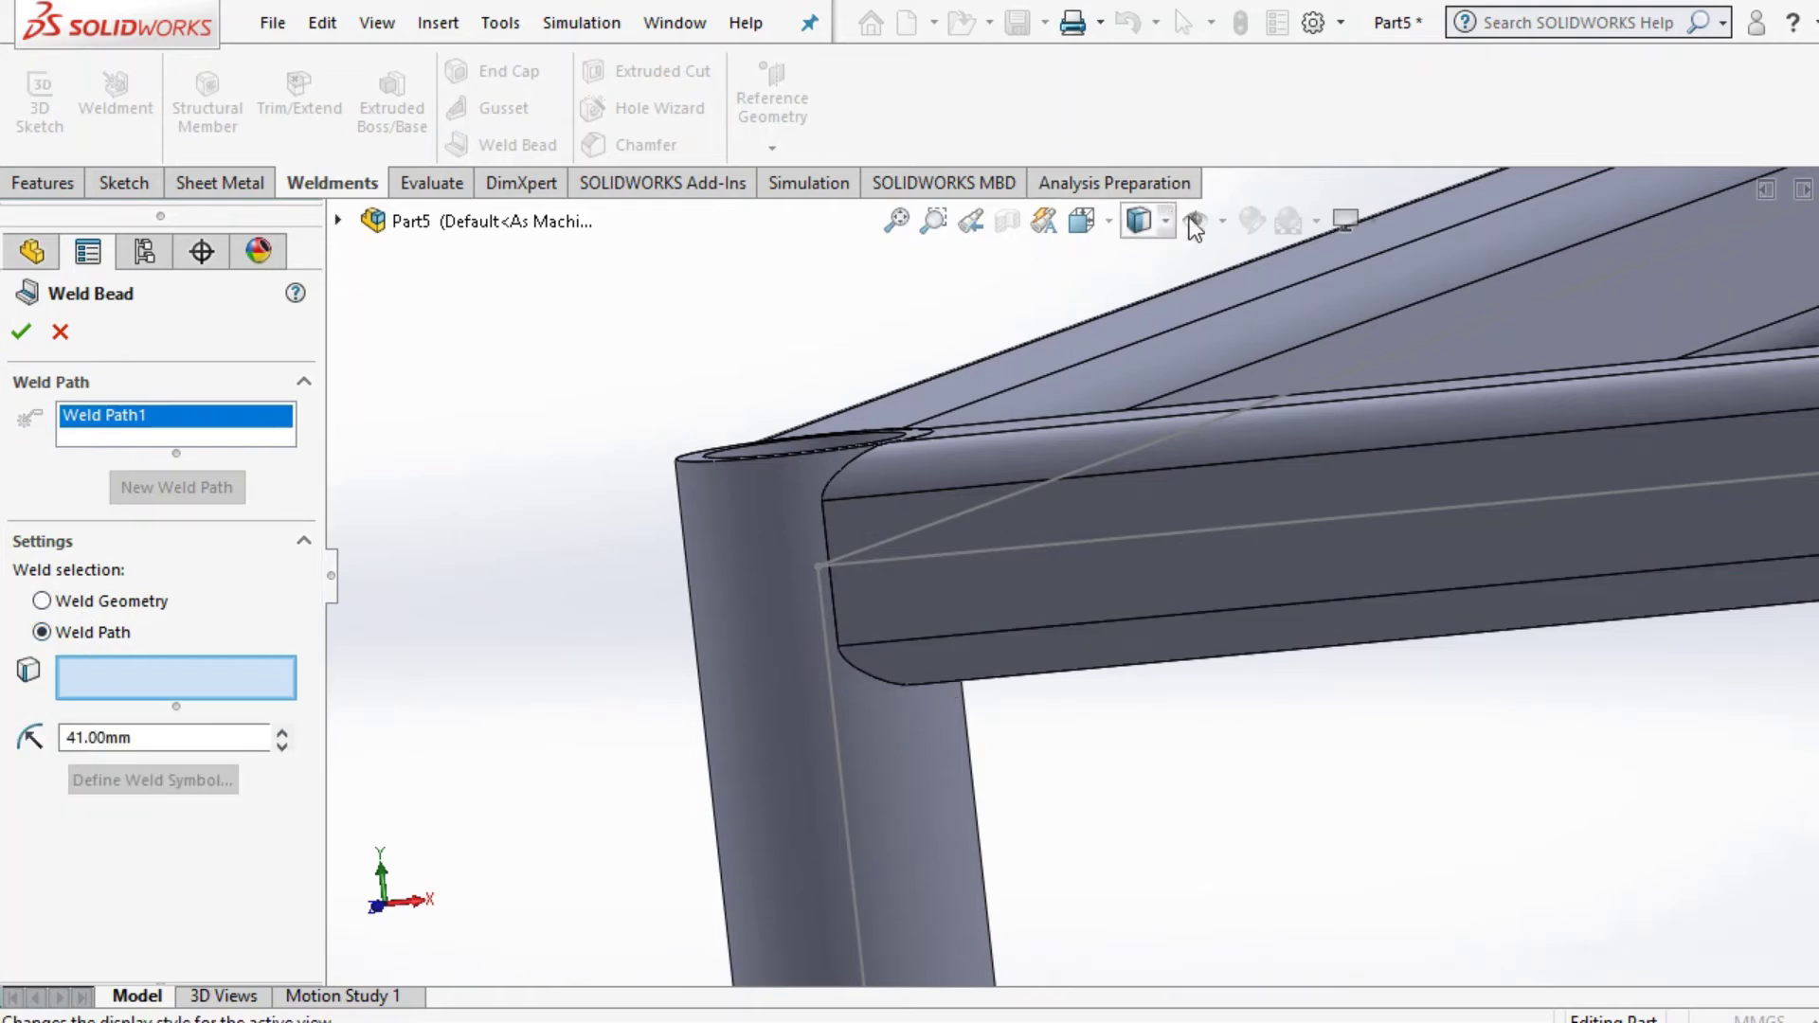
pyautogui.click(1166, 226)
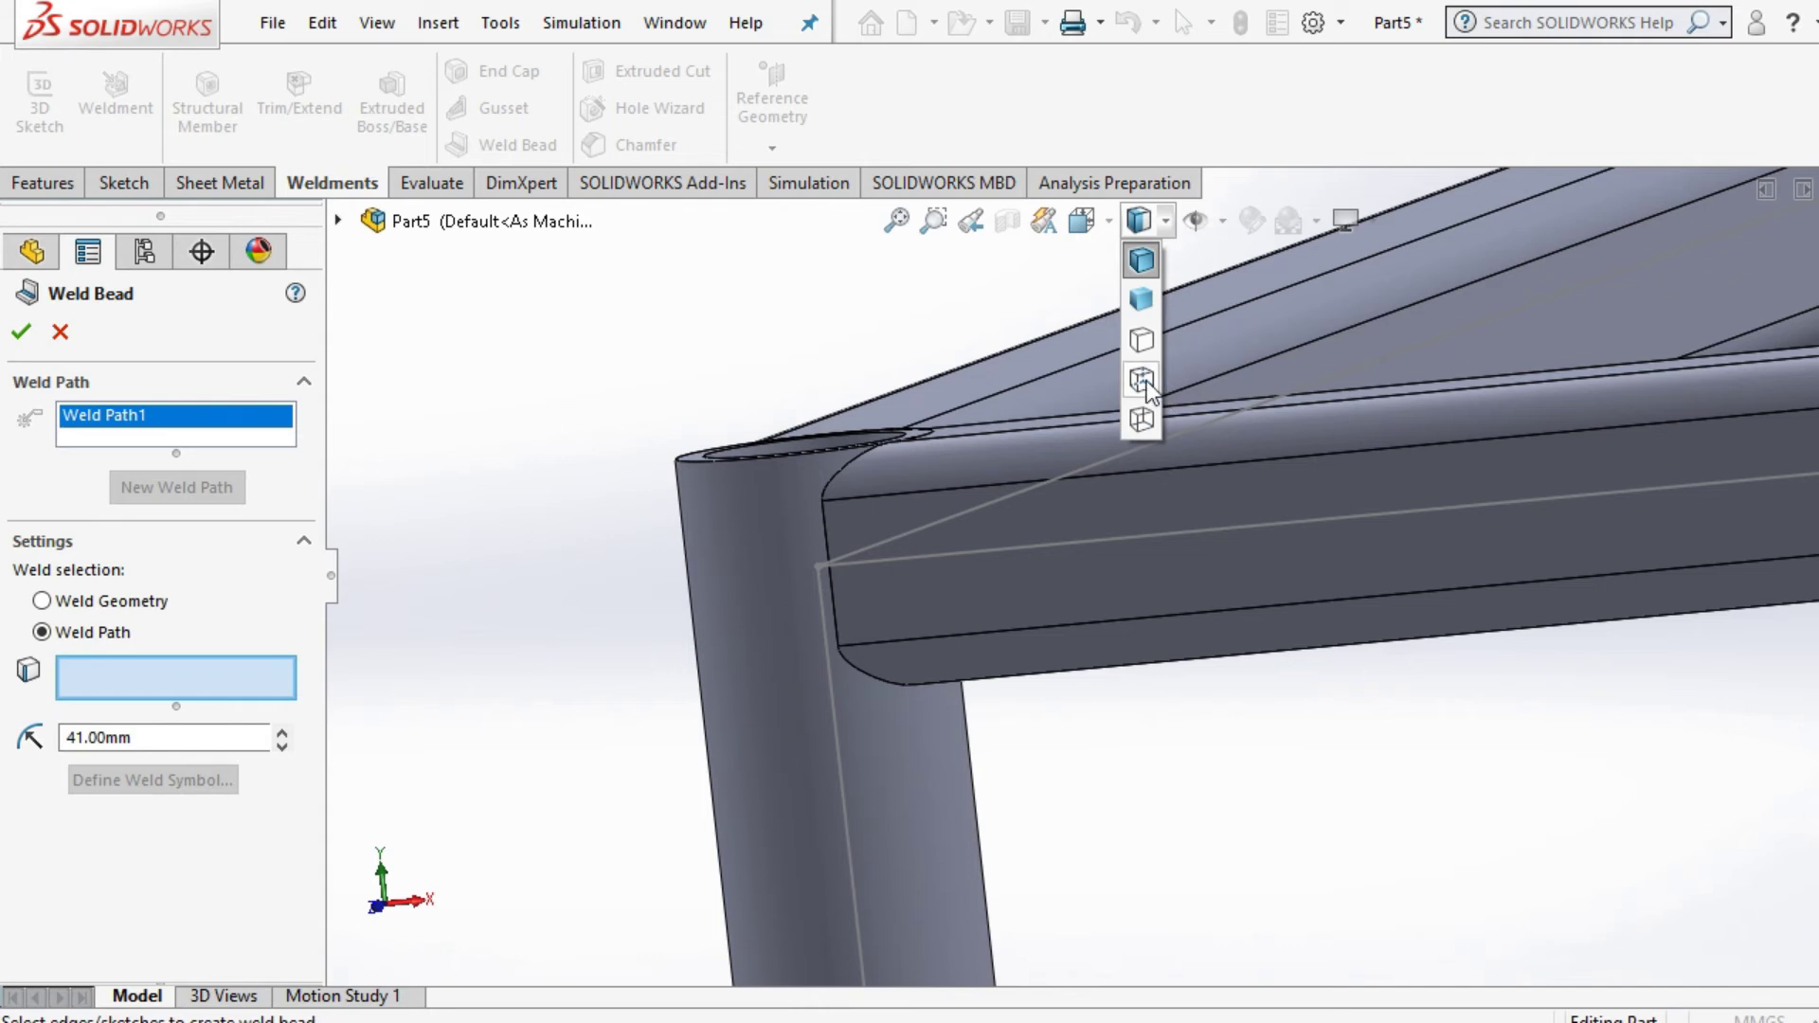
pyautogui.click(1142, 380)
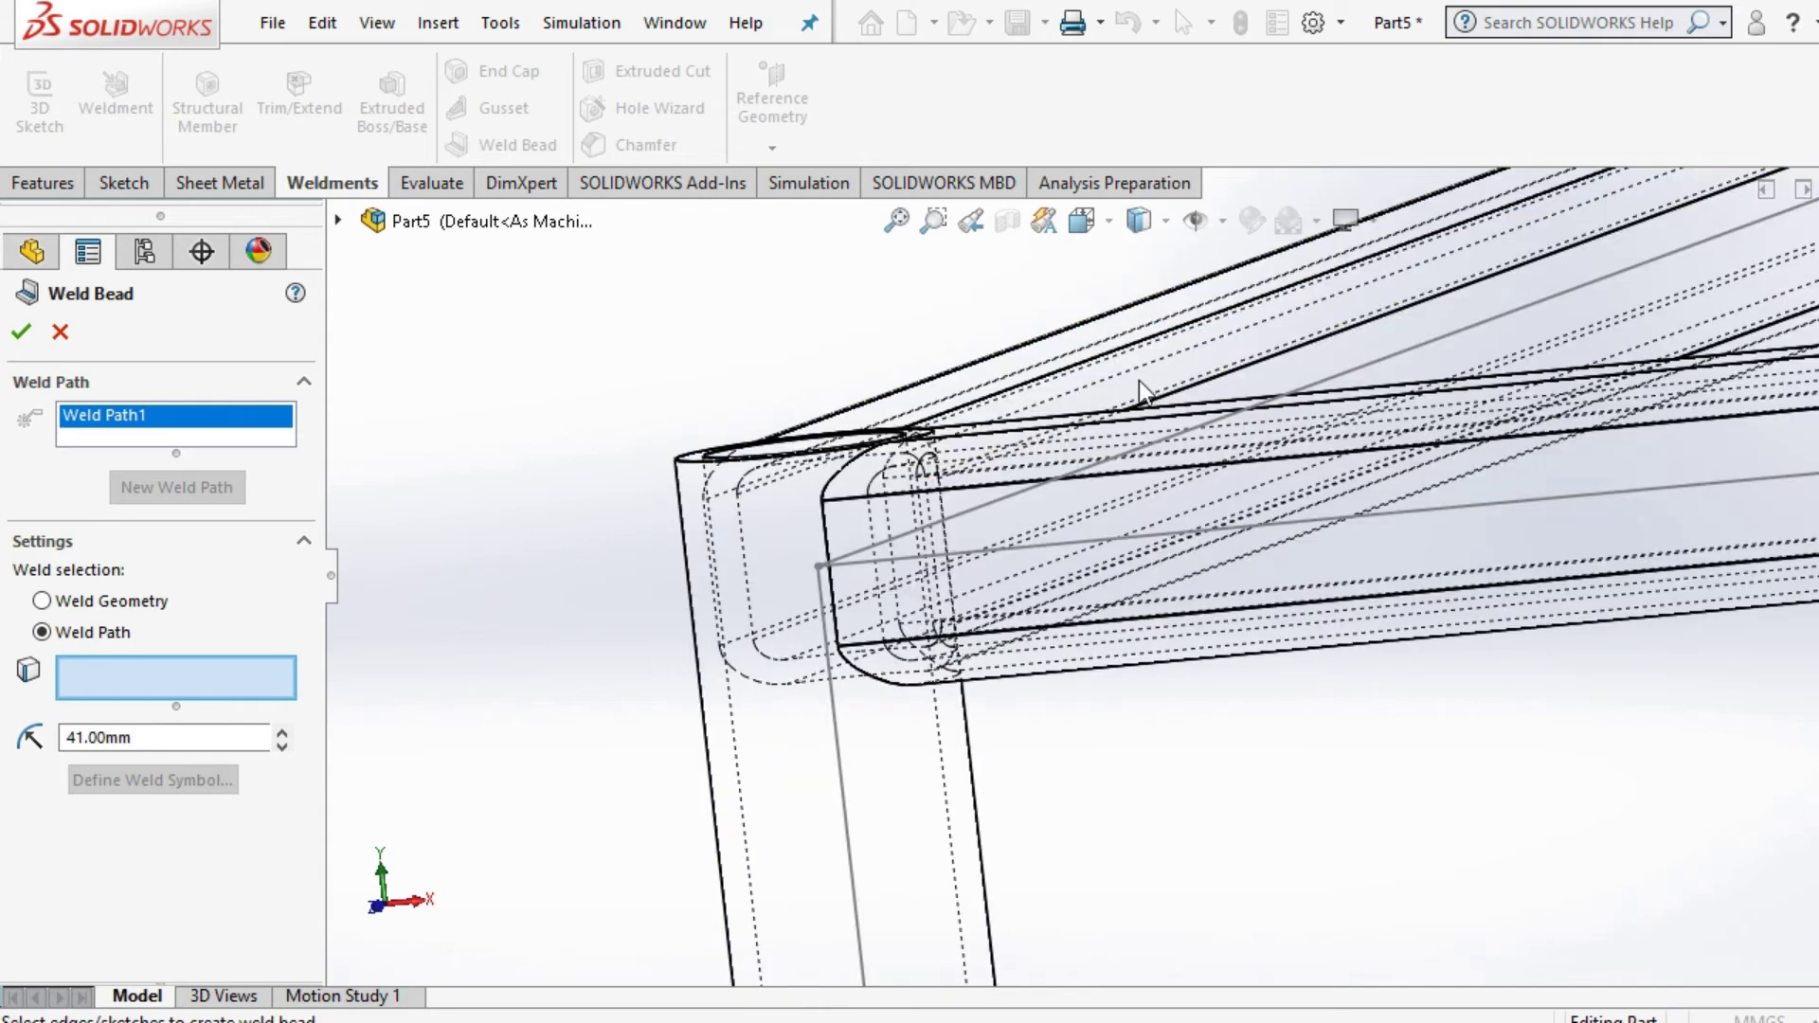
# Step: Choose five connected edges around the square tube end at the pipe leg as the weld path and create the weld bead
pyautogui.click(872, 684)
pyautogui.click(836, 627)
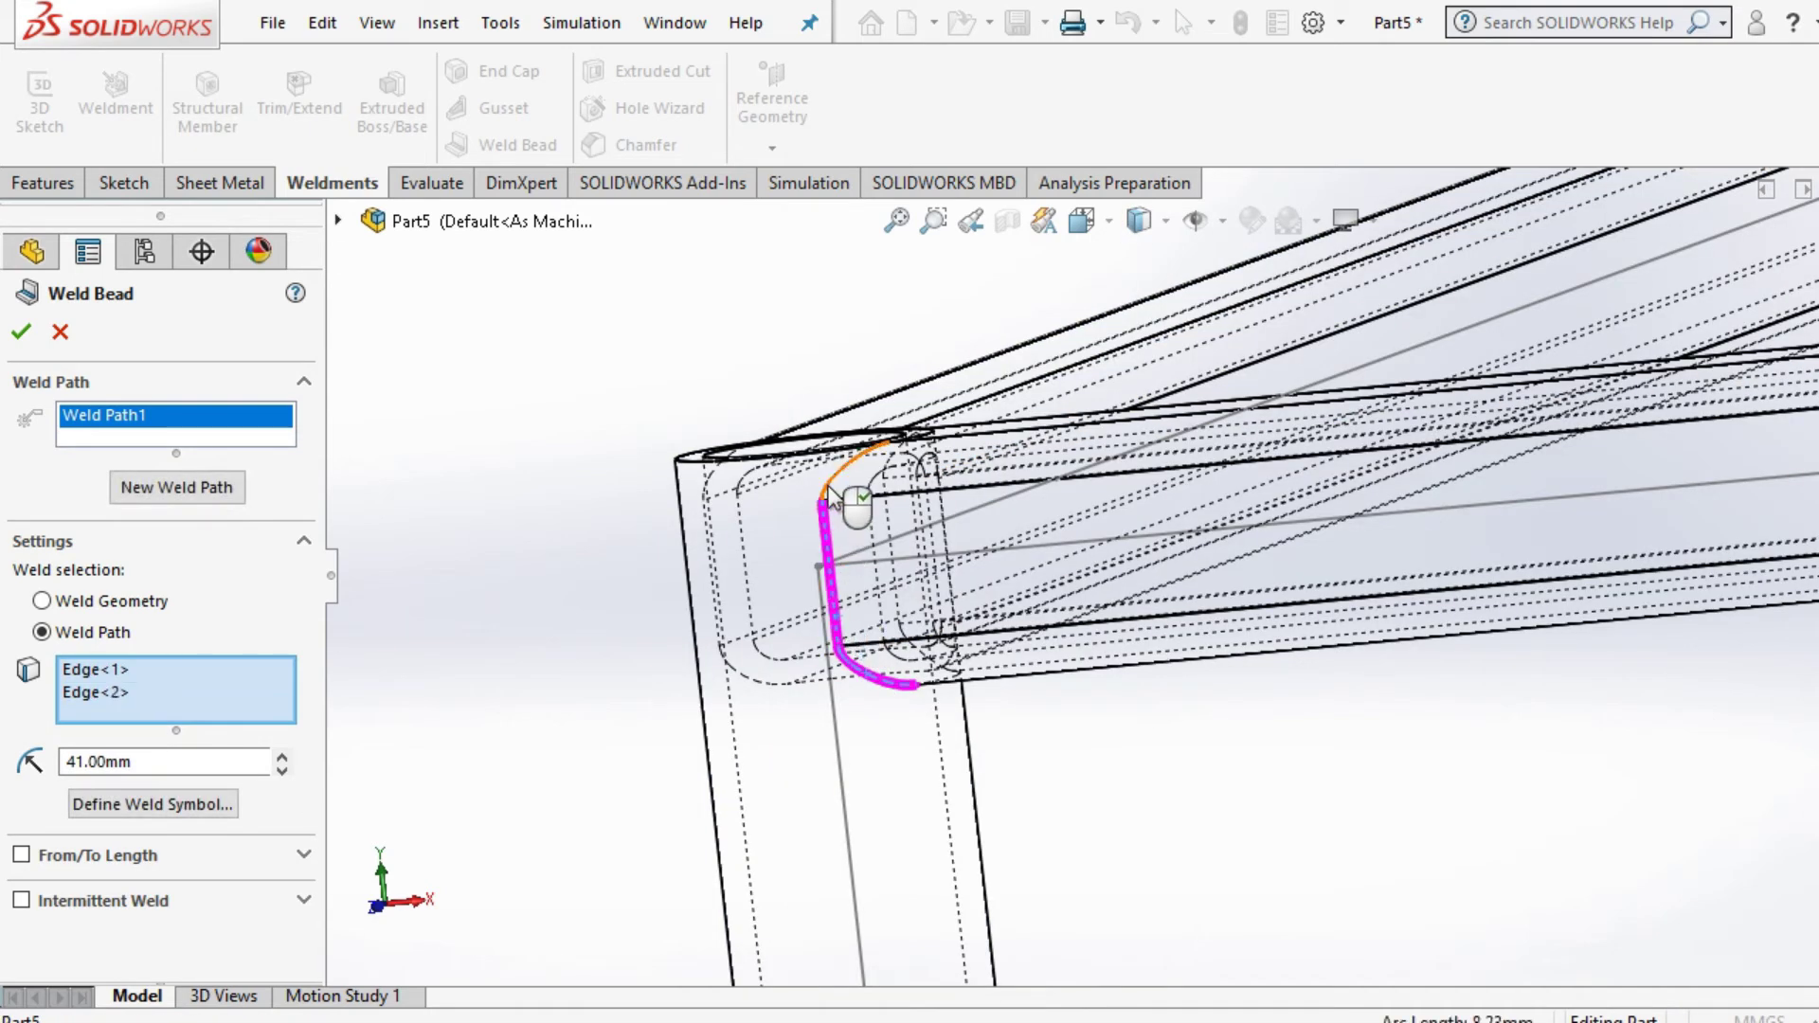
pyautogui.click(828, 488)
pyautogui.moveTo(877, 484); pyautogui.dragTo(606, 502, button='middle')
pyautogui.click(957, 663)
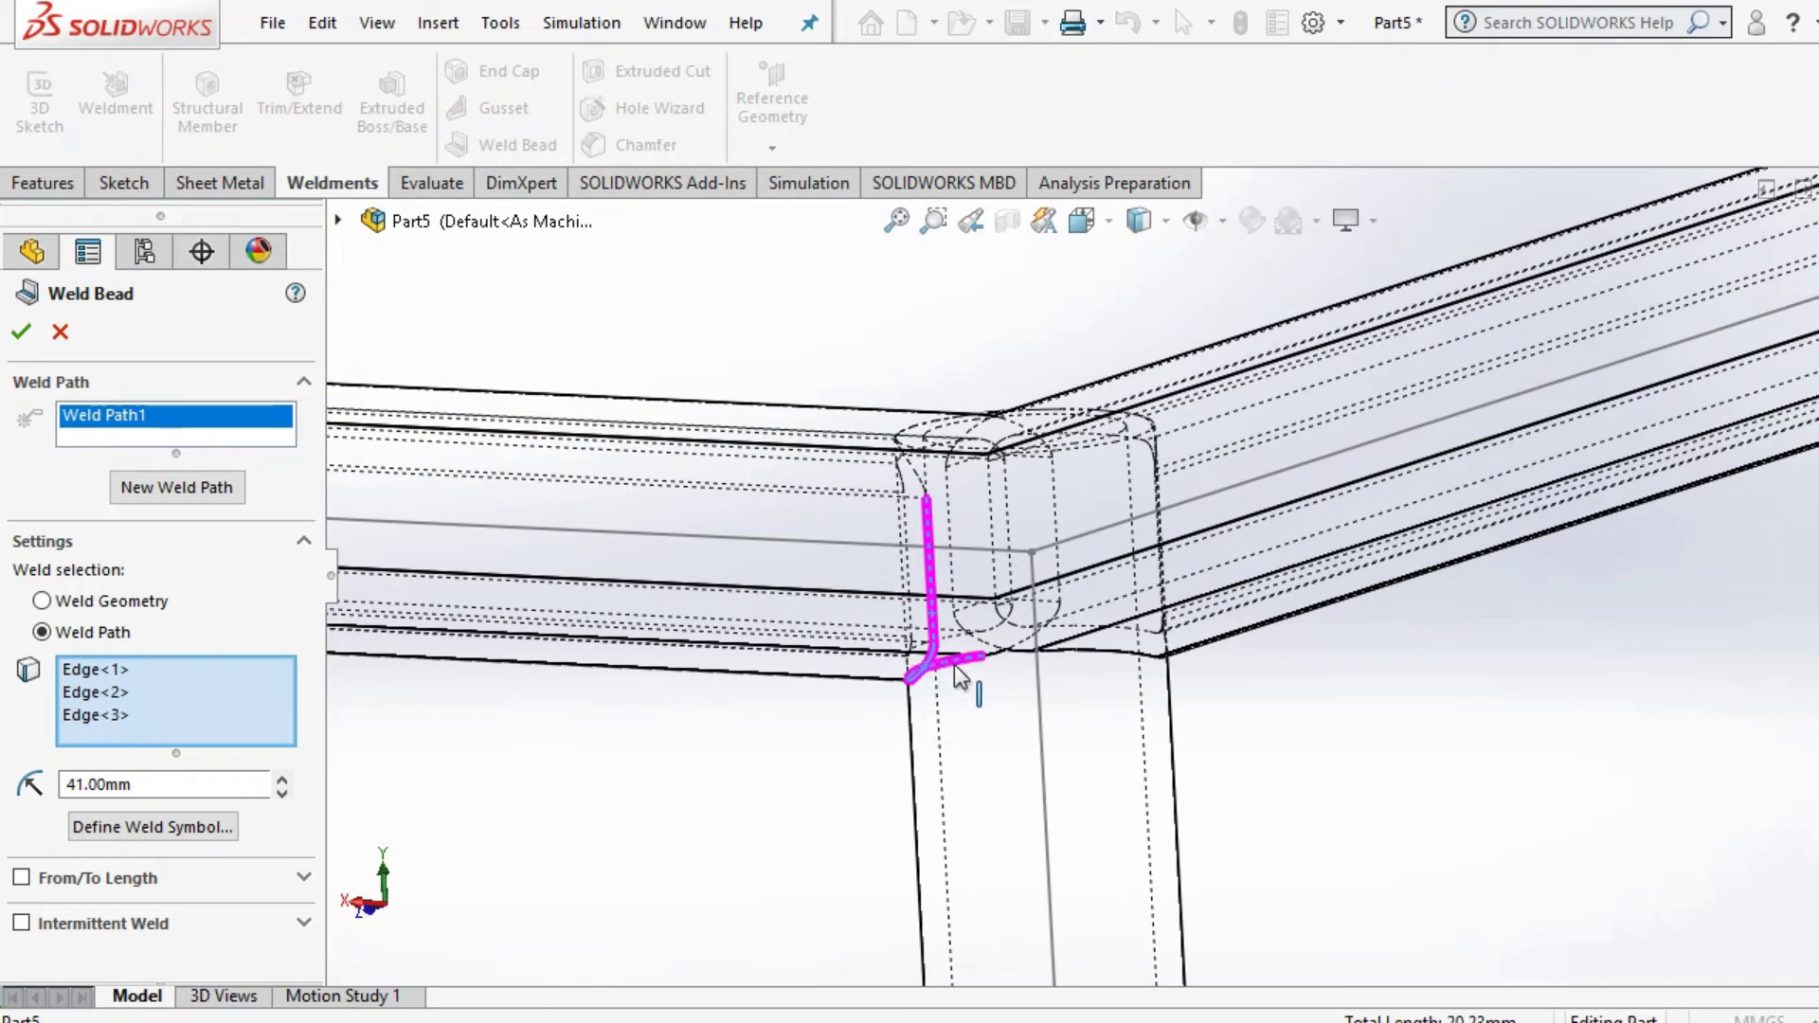
pyautogui.moveTo(957, 668); pyautogui.dragTo(1101, 588, button='middle')
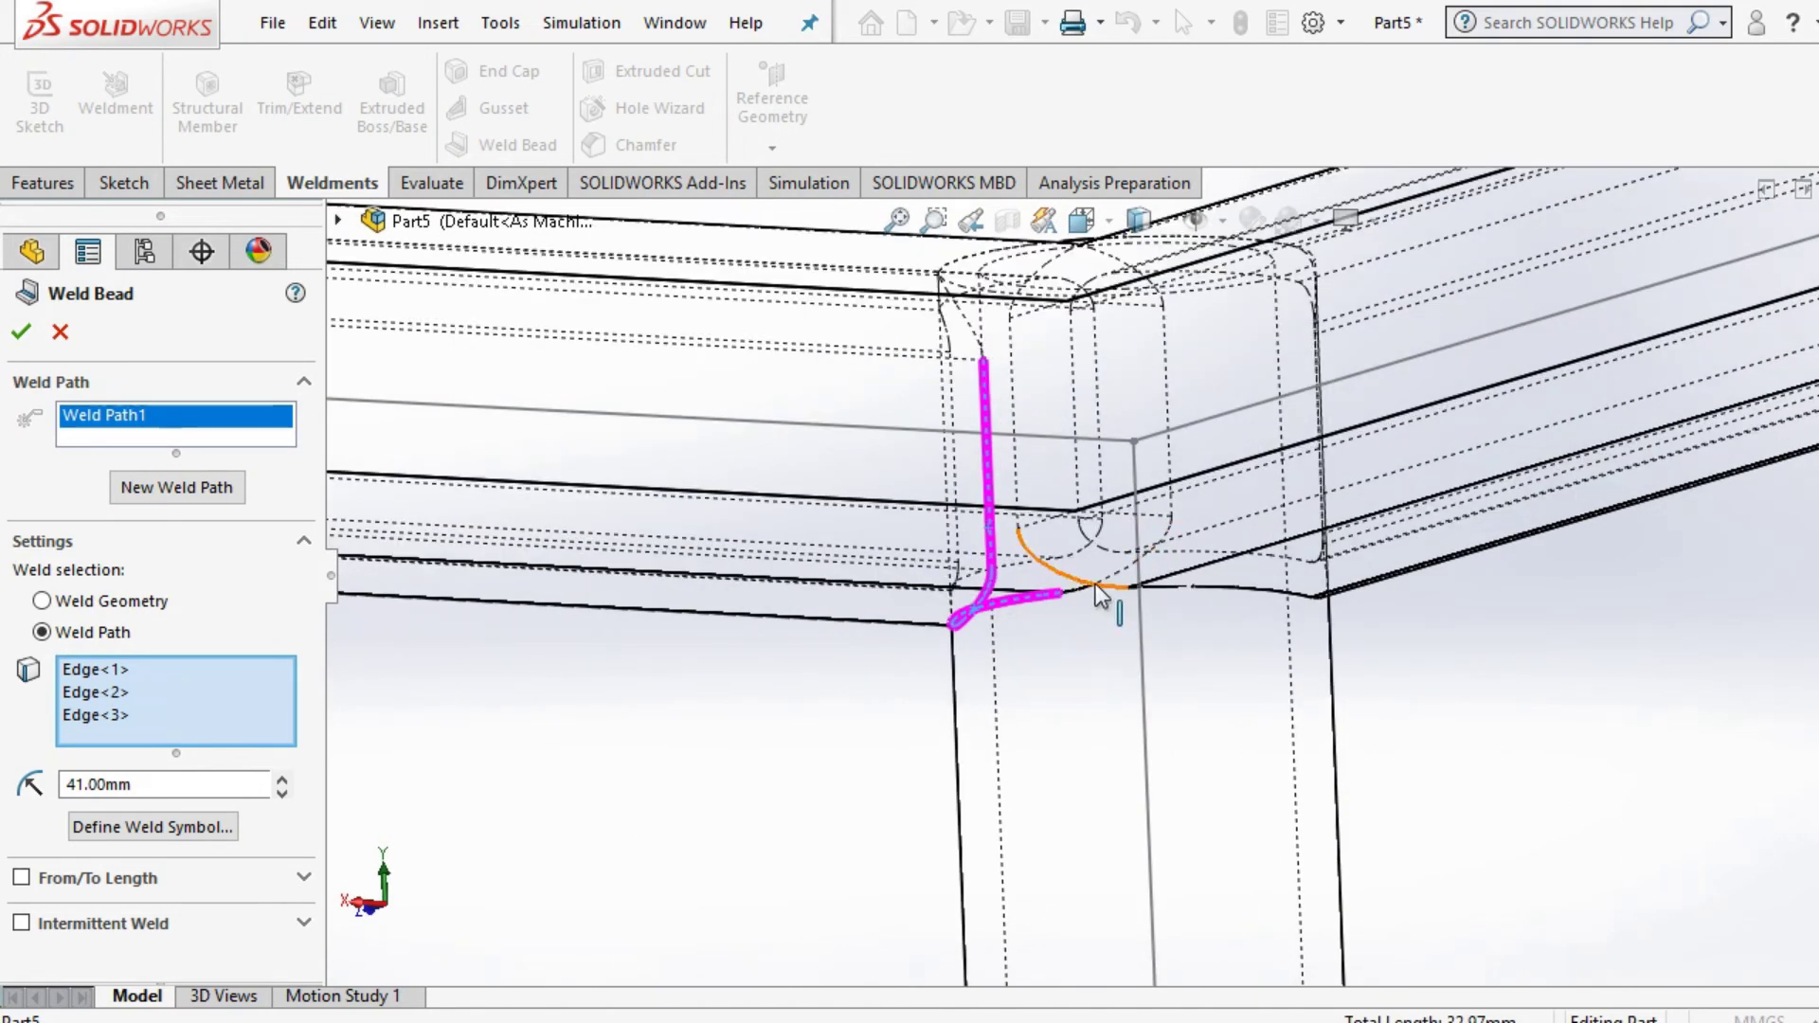
pyautogui.click(1105, 577)
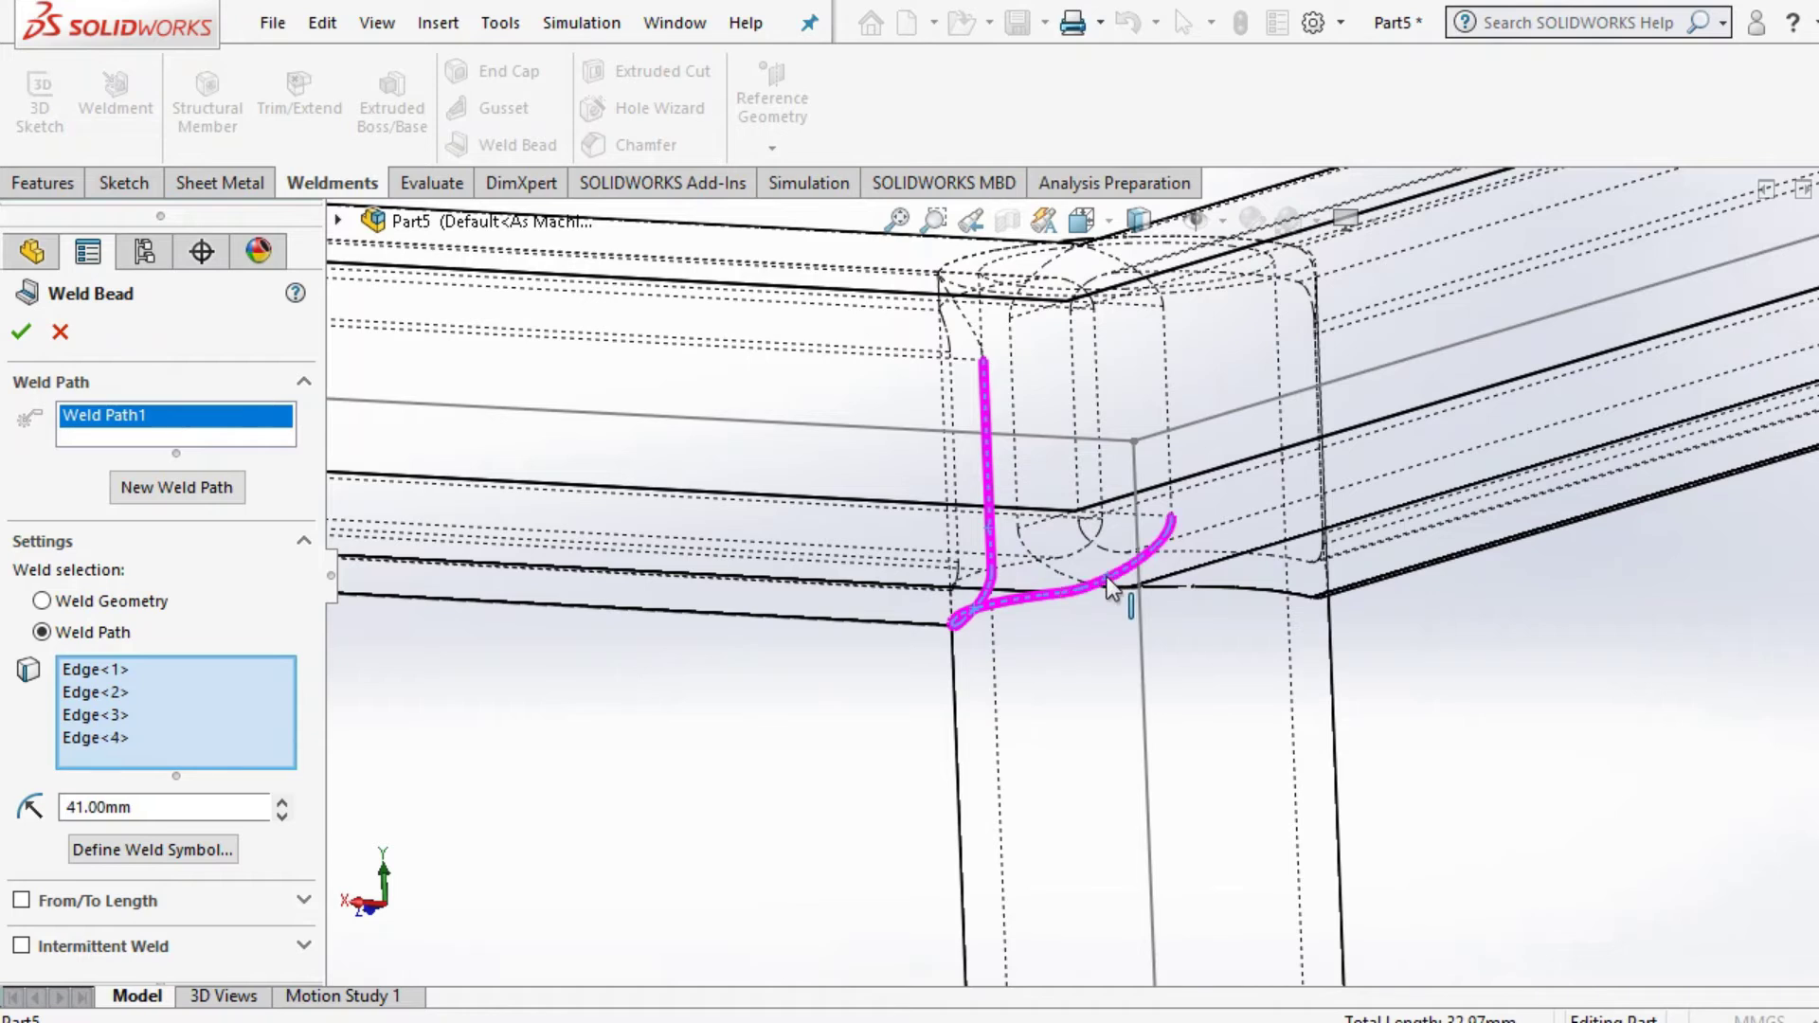
pyautogui.click(1171, 466)
pyautogui.scroll(3, 1173, 409)
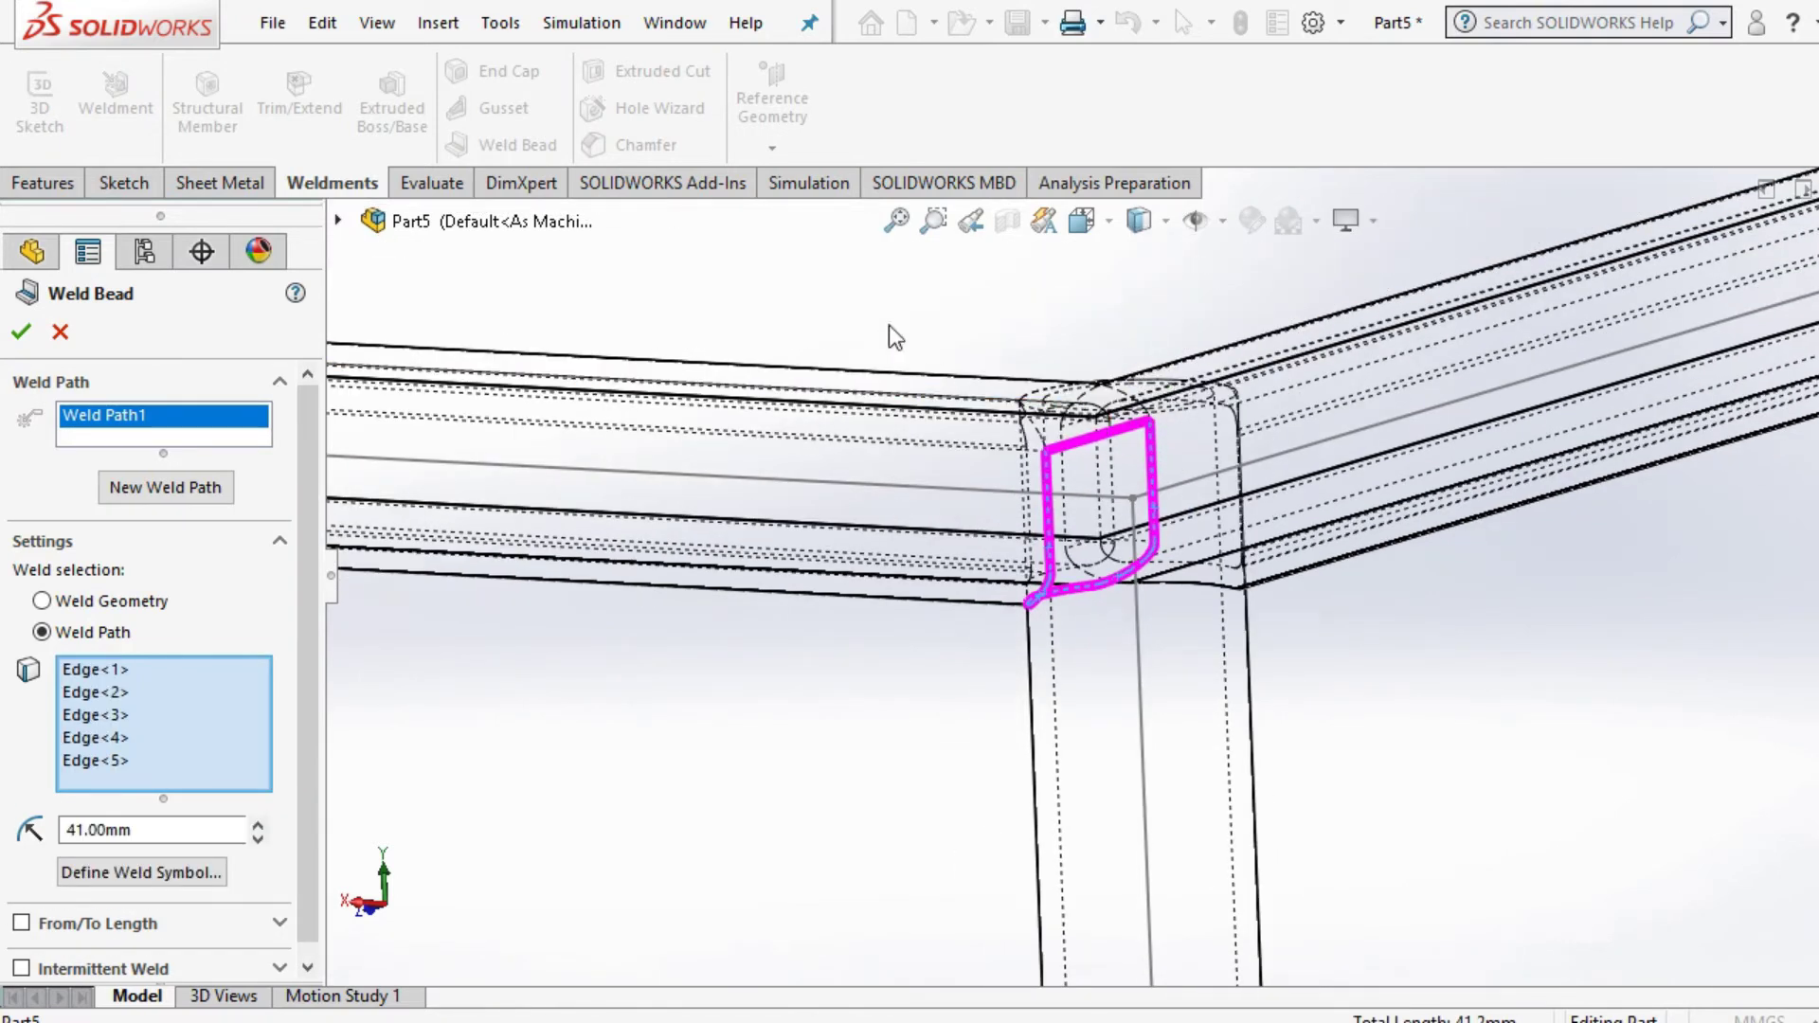
pyautogui.click(21, 333)
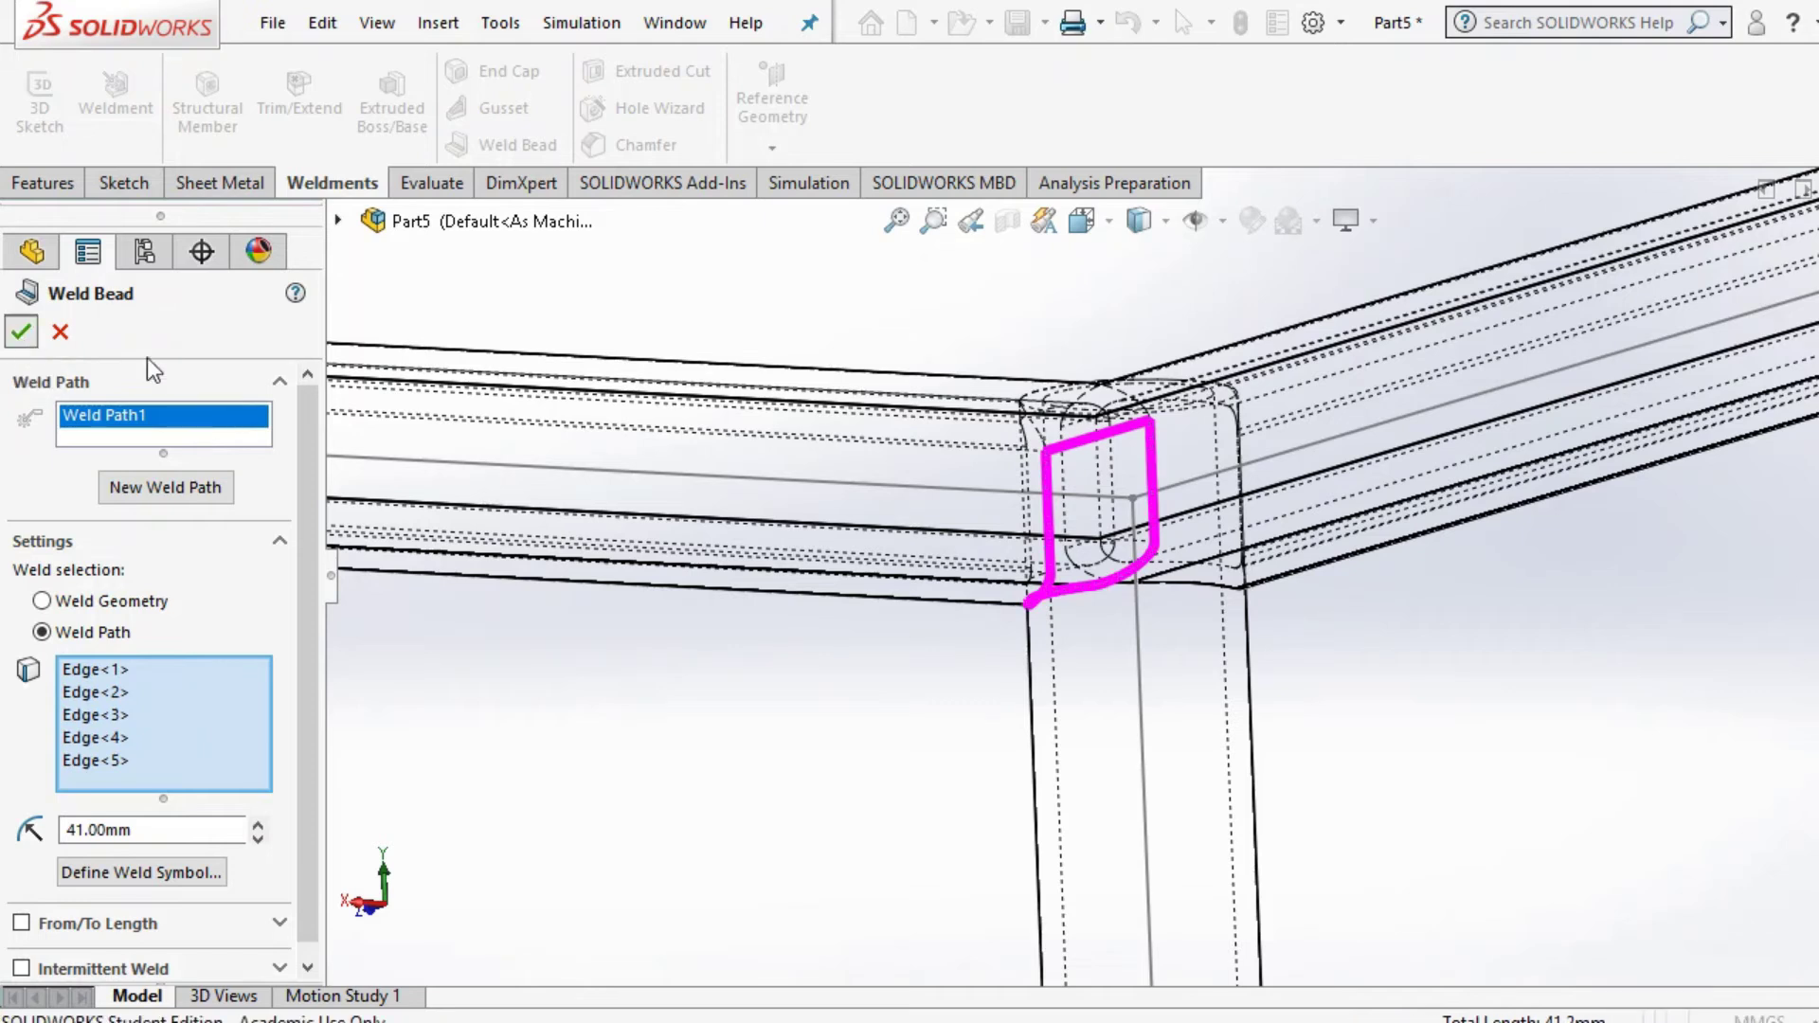
# Step: Return the display style to shaded with edges and inspect the weld bead at the corner joint
pyautogui.click(1155, 218)
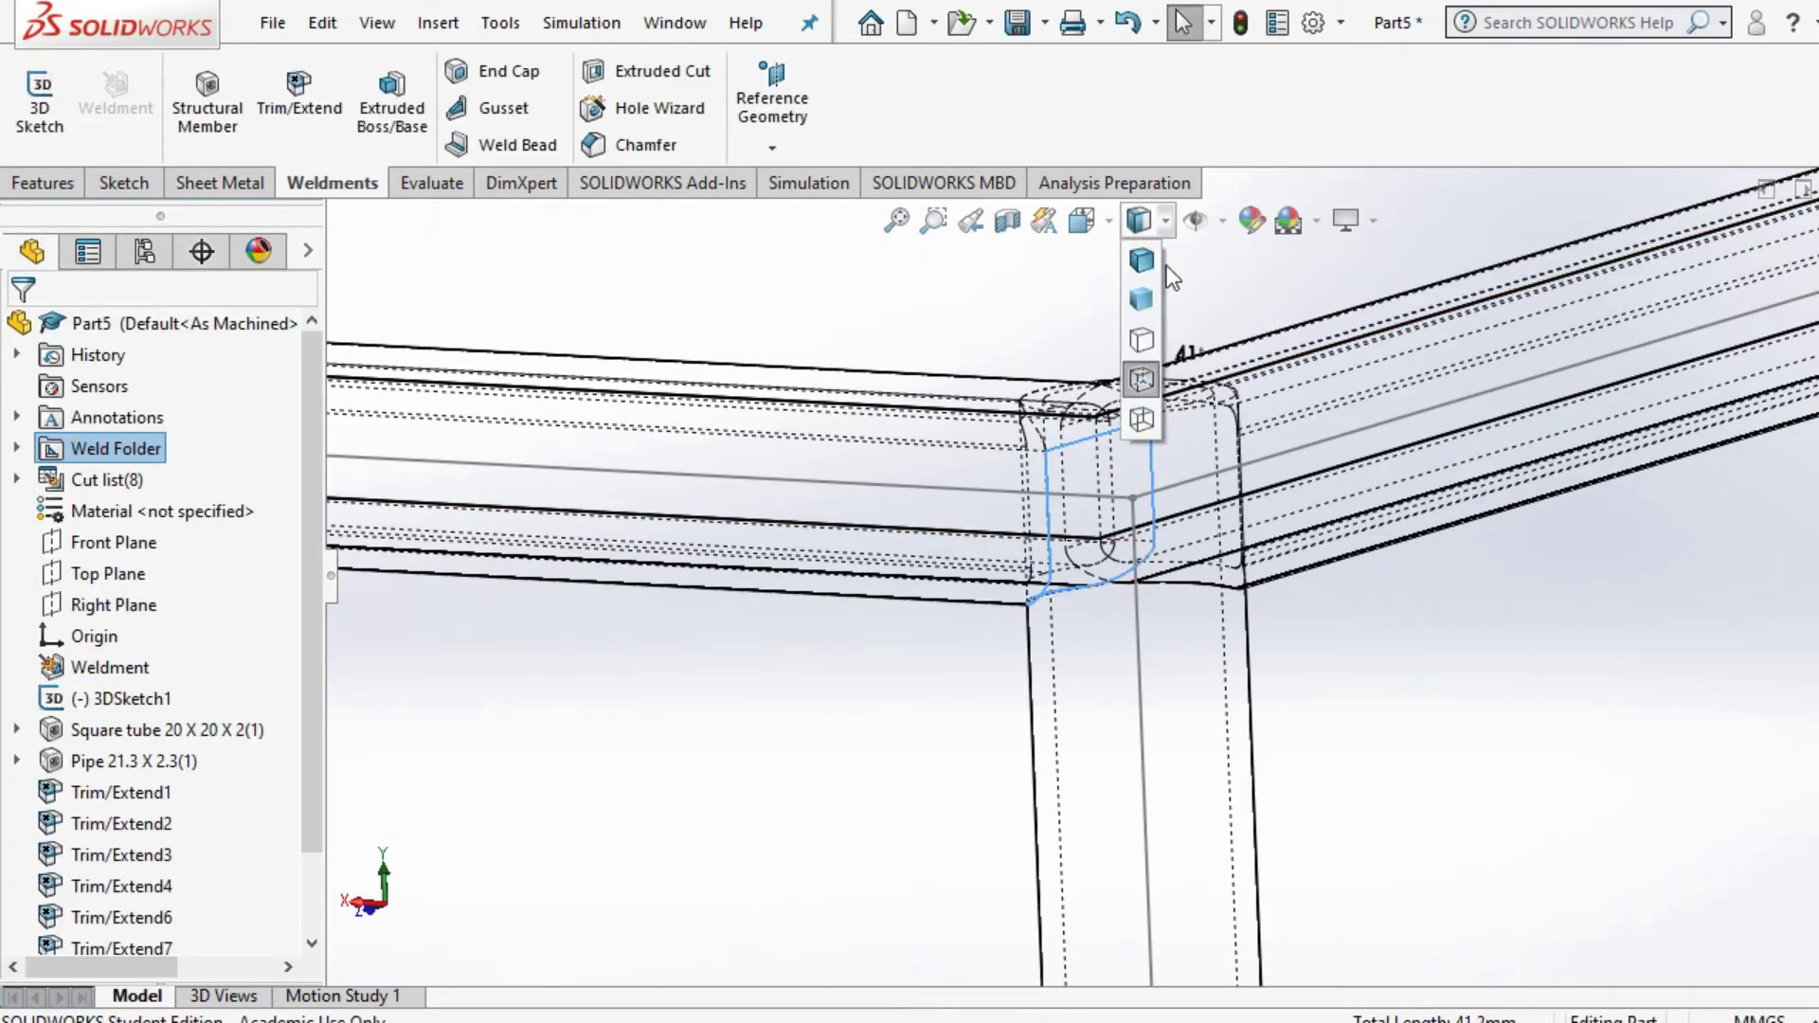
pyautogui.click(1149, 265)
pyautogui.scroll(2, 1087, 470)
pyautogui.moveTo(1163, 527)
pyautogui.mouseDown(button='middle')
pyautogui.moveTo(1120, 544)
pyautogui.moveTo(938, 434)
pyautogui.mouseUp(button='middle')
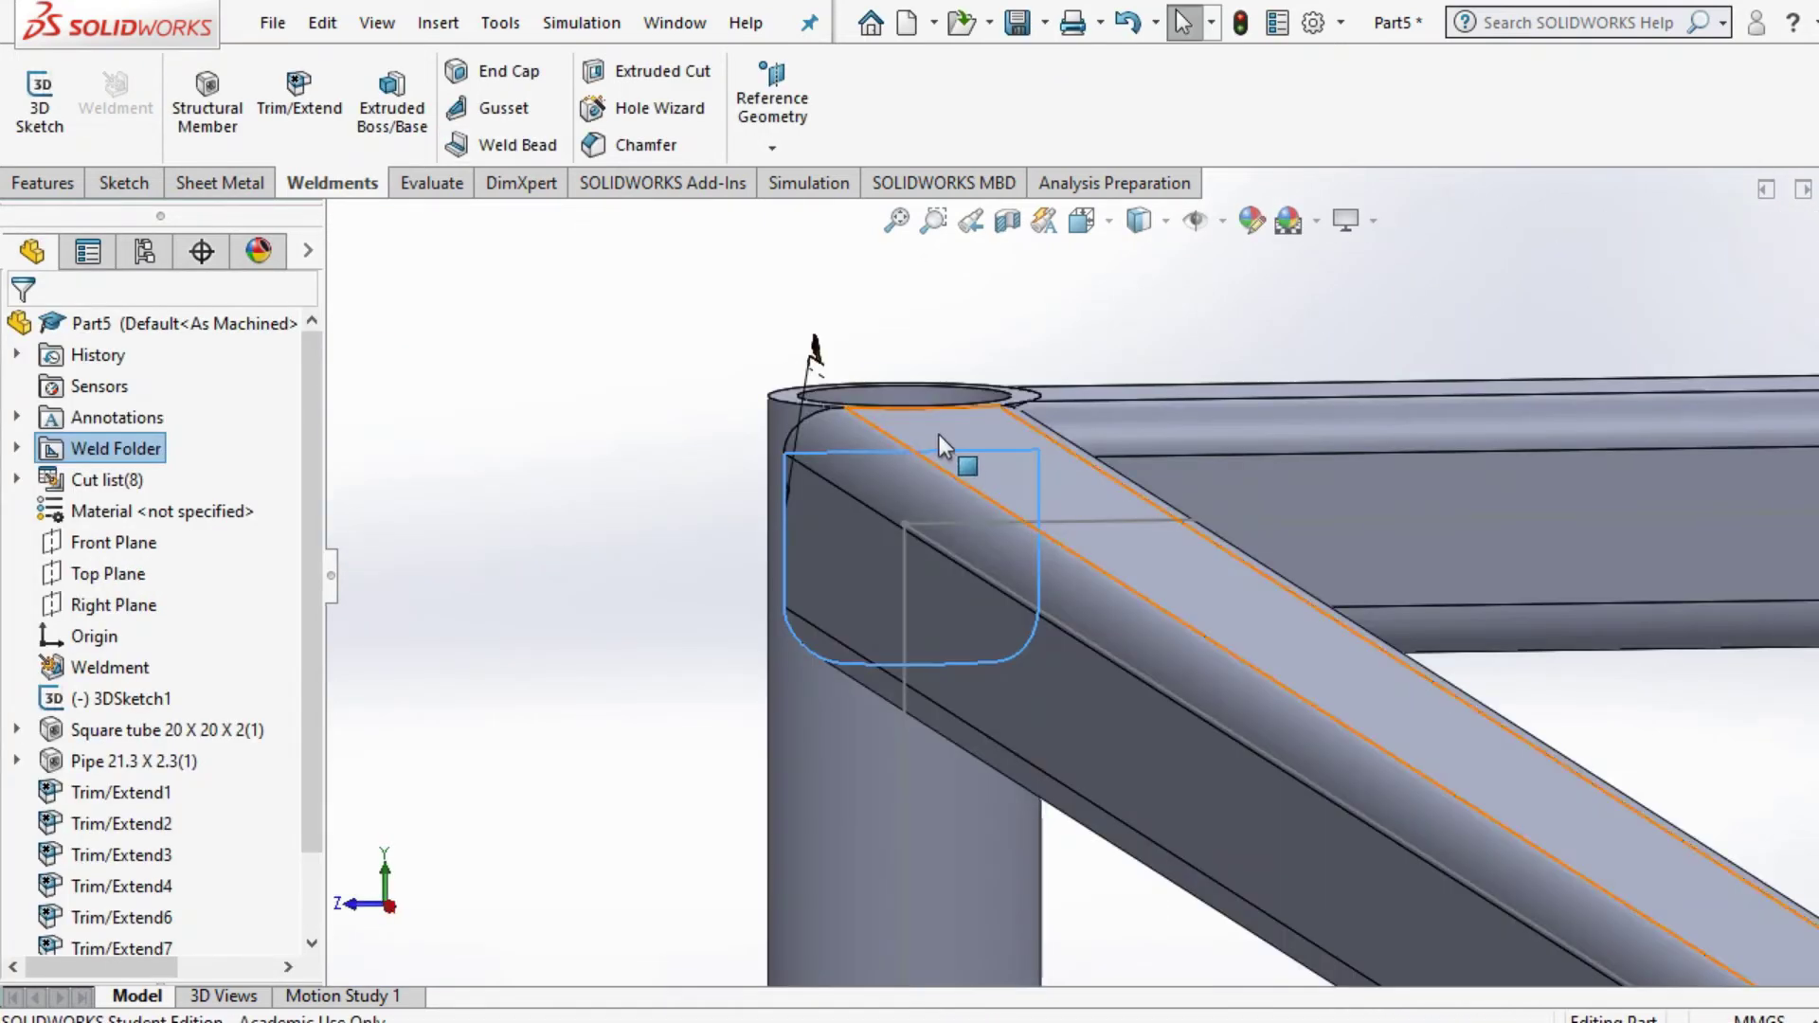
pyautogui.scroll(5, 859, 391)
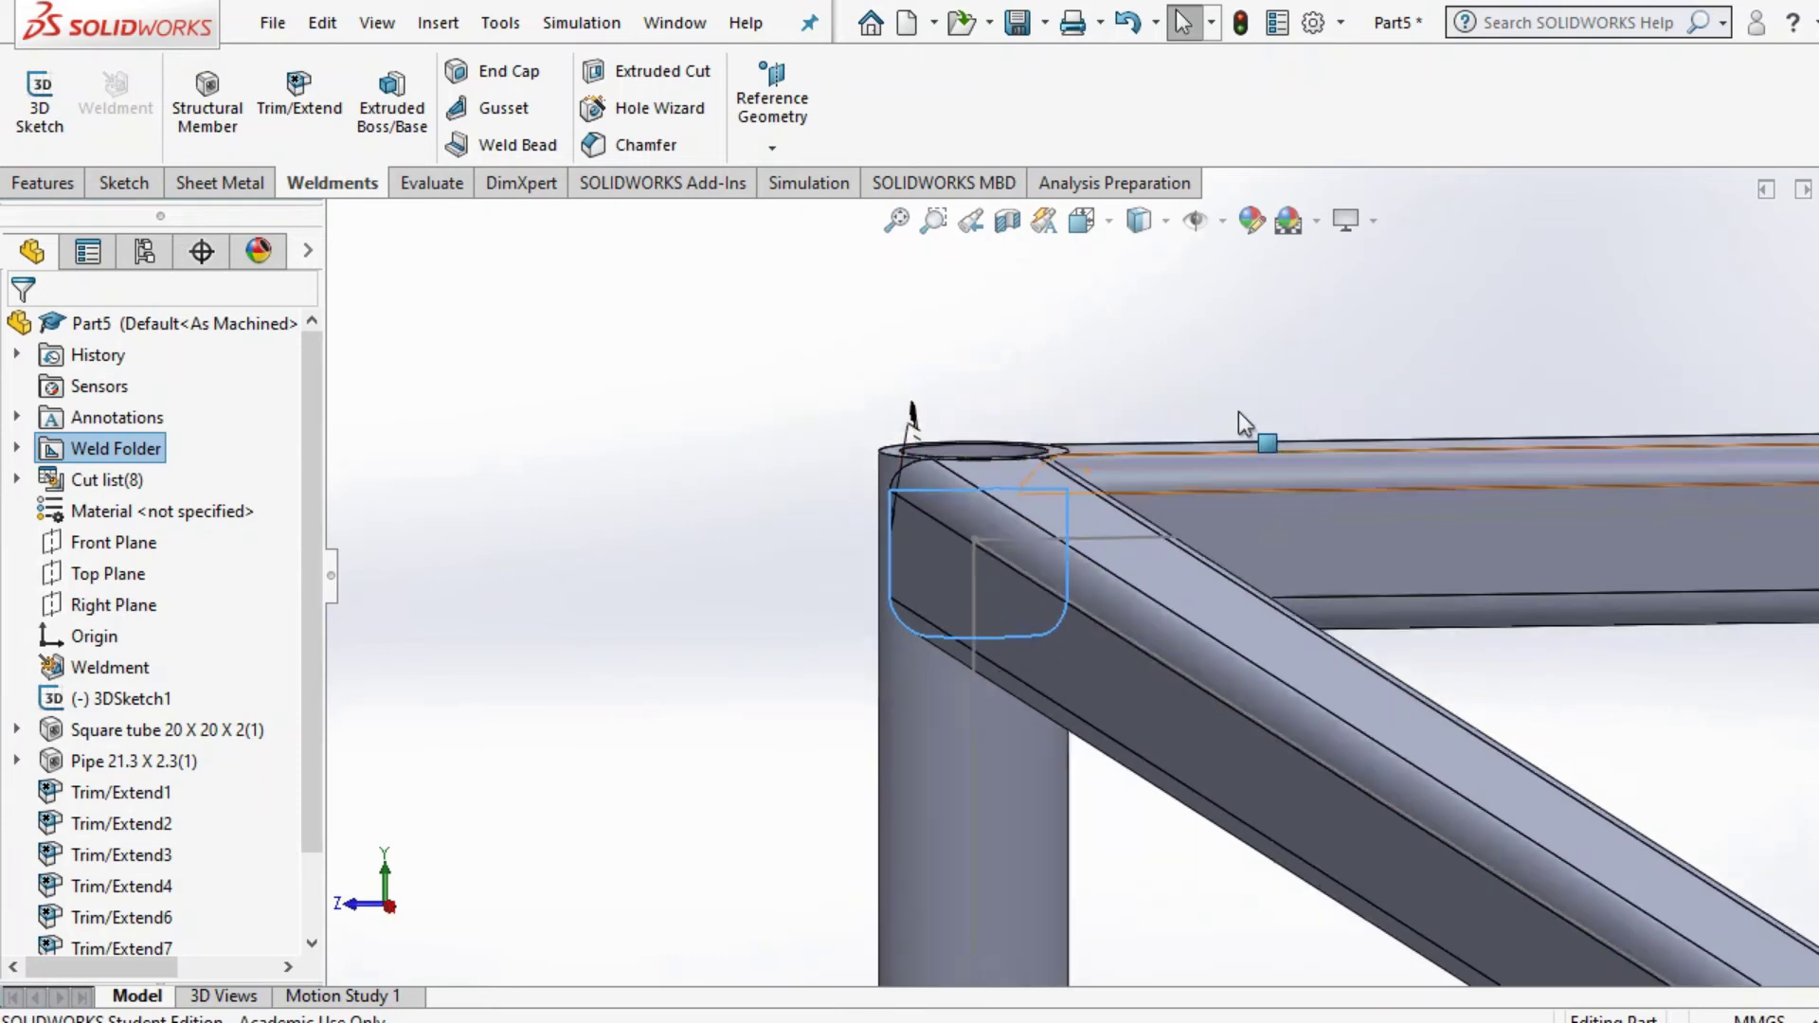
# Step: Start an End Cap and choose the open top end face of the pipe leg at a frame corner
pyautogui.scroll(2, 1722, 523)
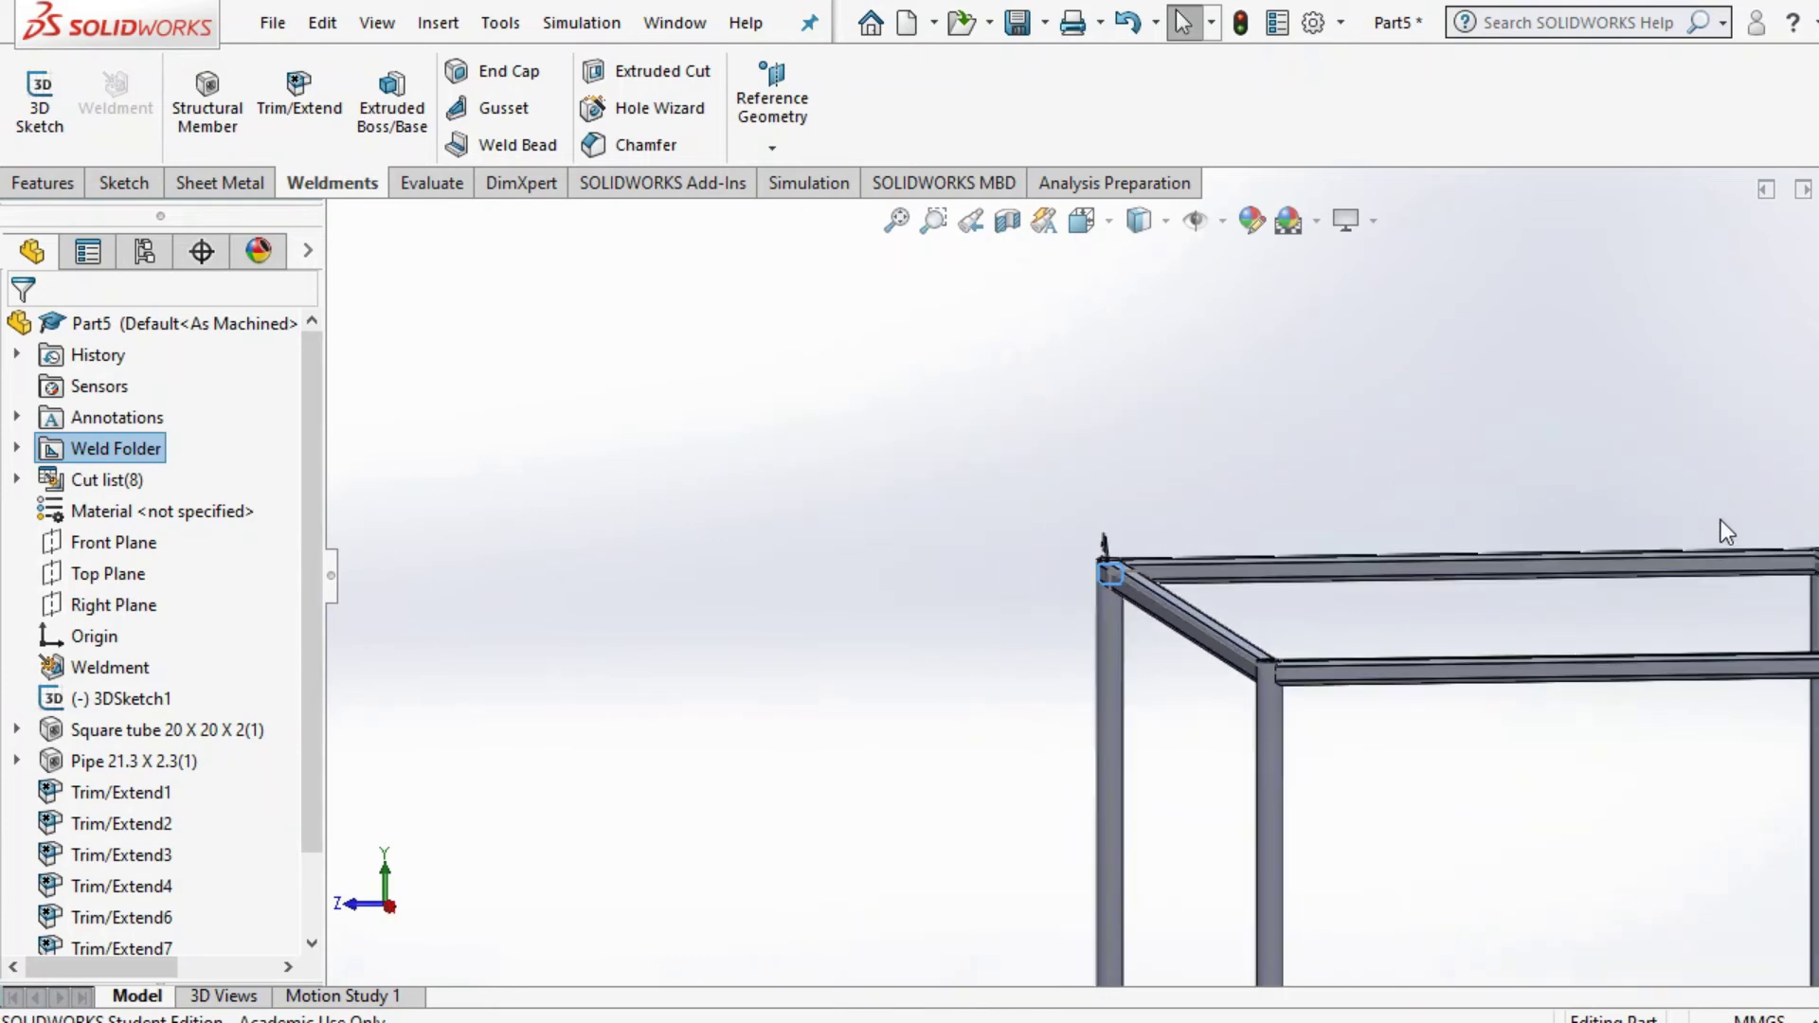
pyautogui.scroll(-4, 1147, 603)
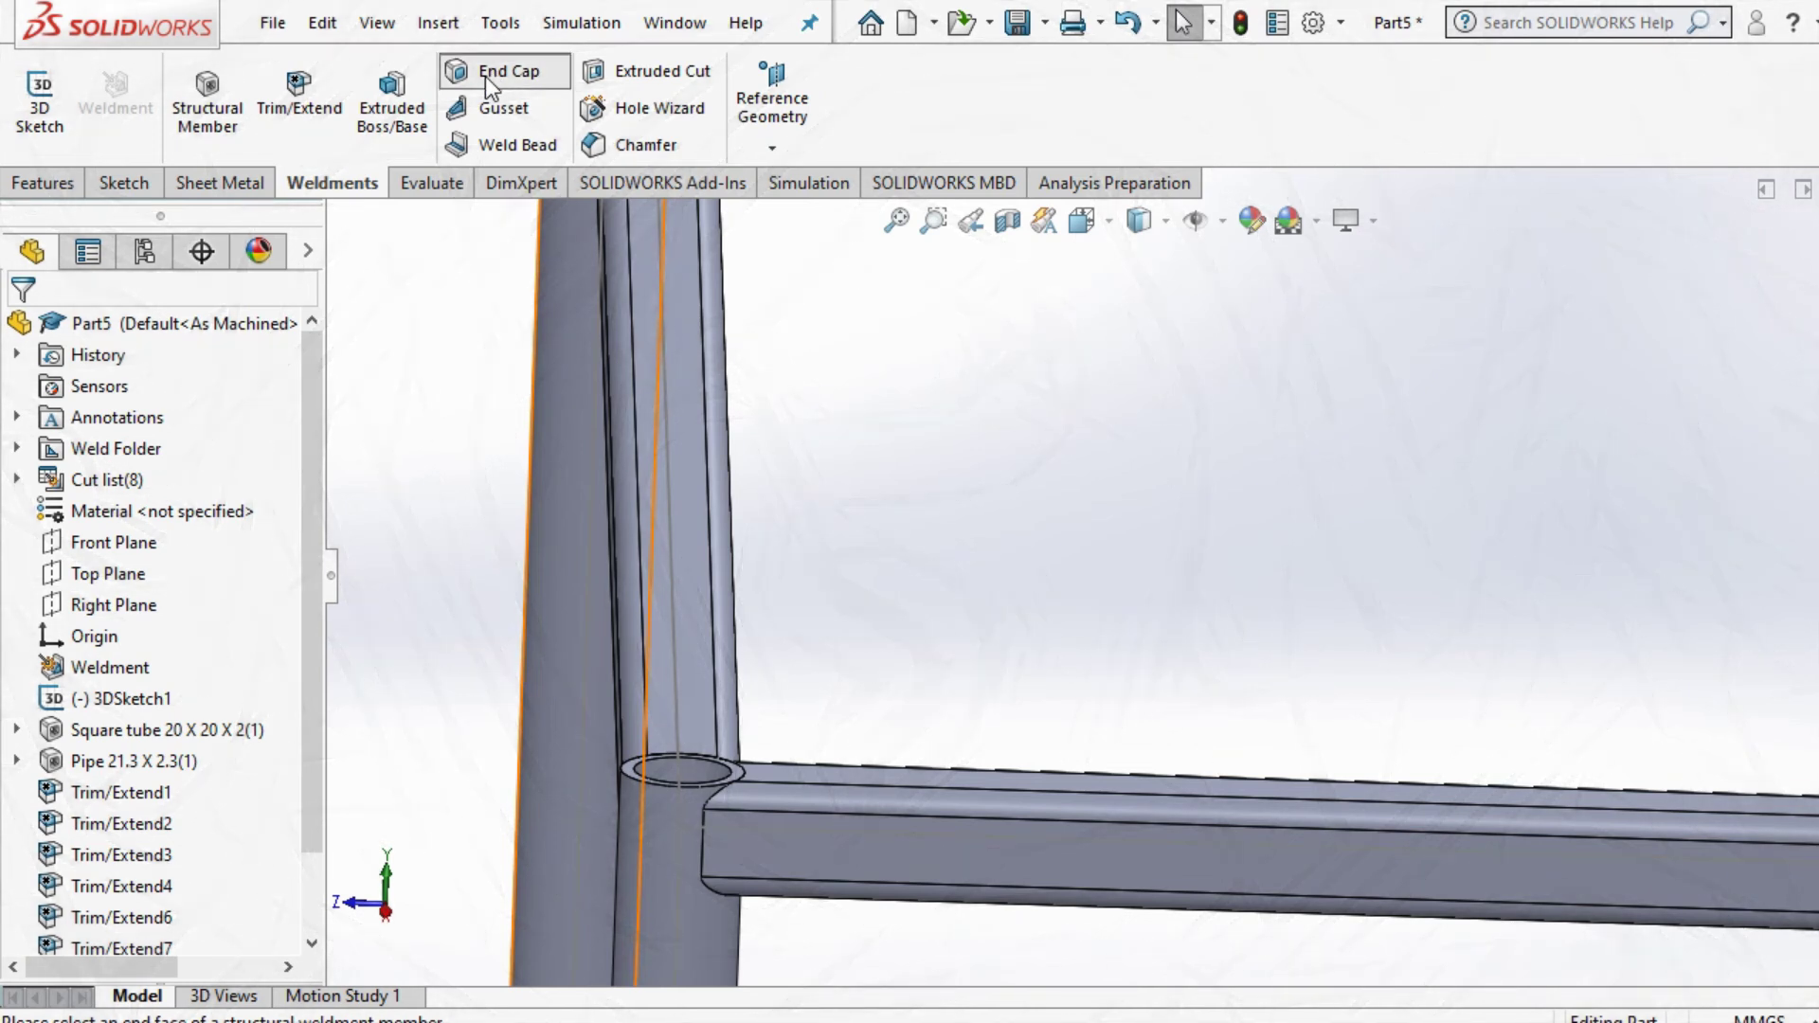
pyautogui.click(488, 71)
pyautogui.moveTo(689, 756); pyautogui.dragTo(887, 859, button='middle')
pyautogui.scroll(-2, 684, 771)
pyautogui.scroll(2, 678, 826)
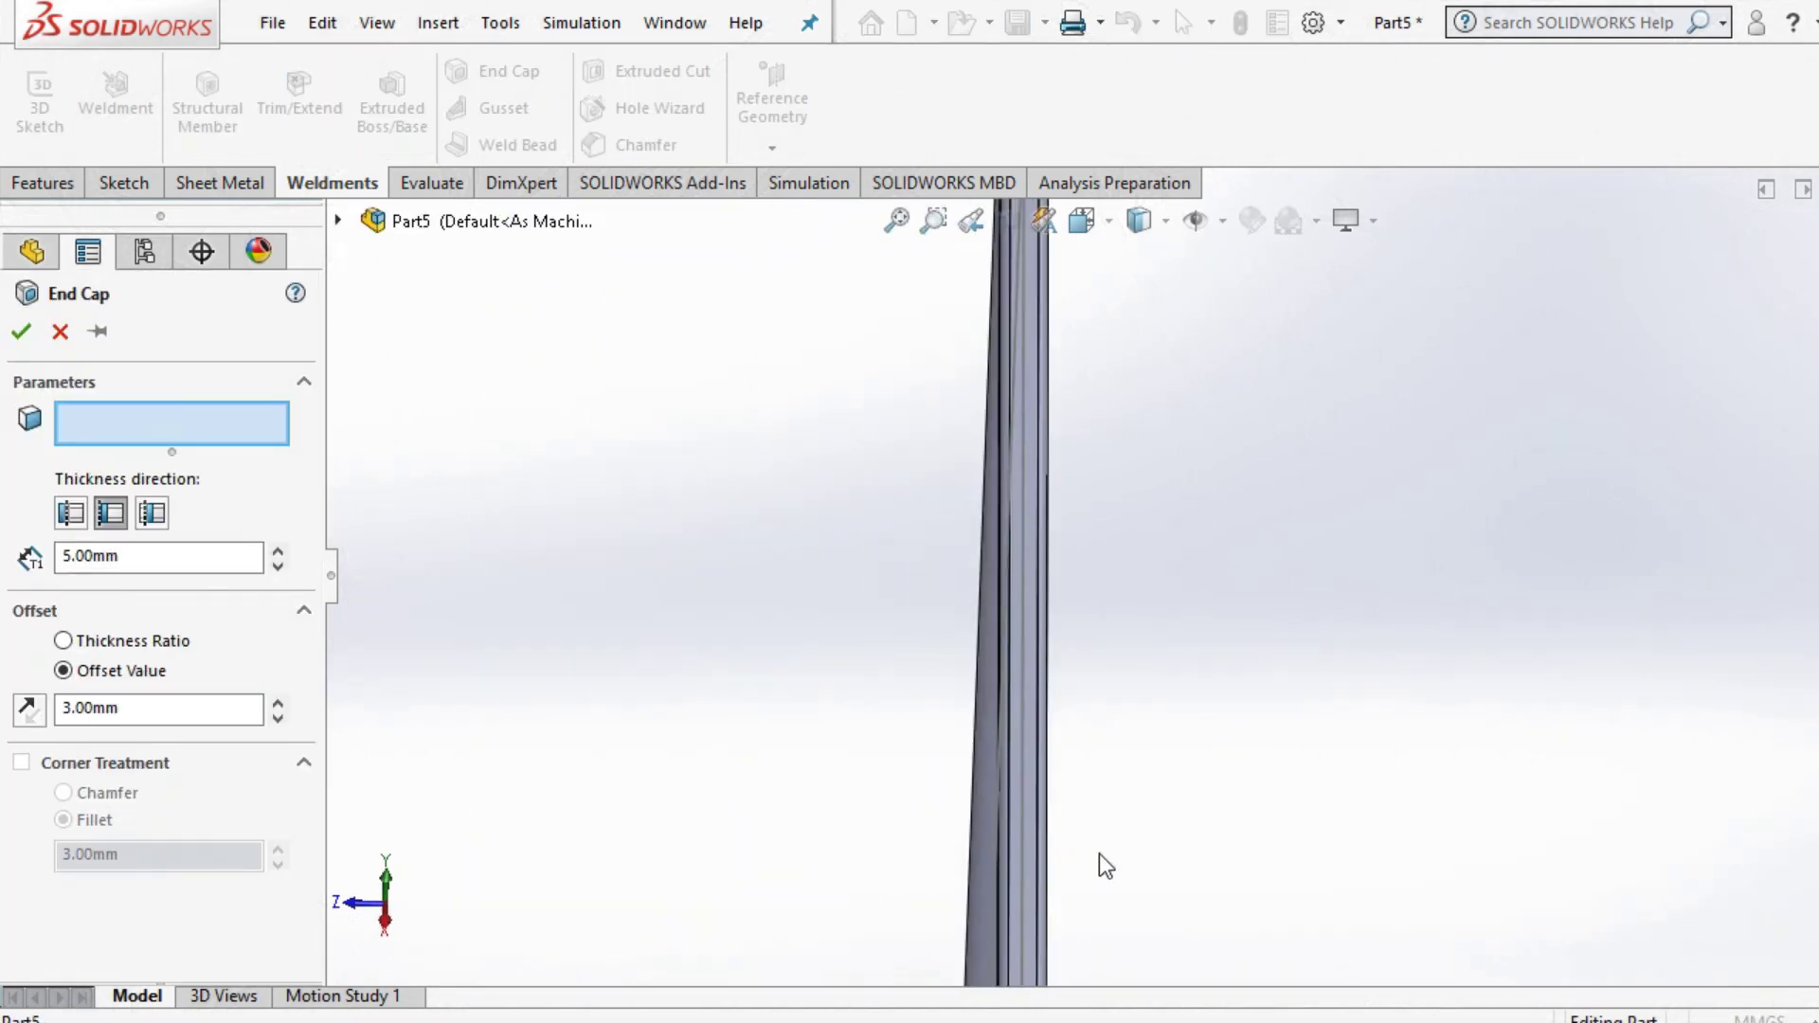
pyautogui.moveTo(1099, 850); pyautogui.dragTo(1105, 650, button='middle')
pyautogui.moveTo(976, 811); pyautogui.dragTo(980, 831, button='middle')
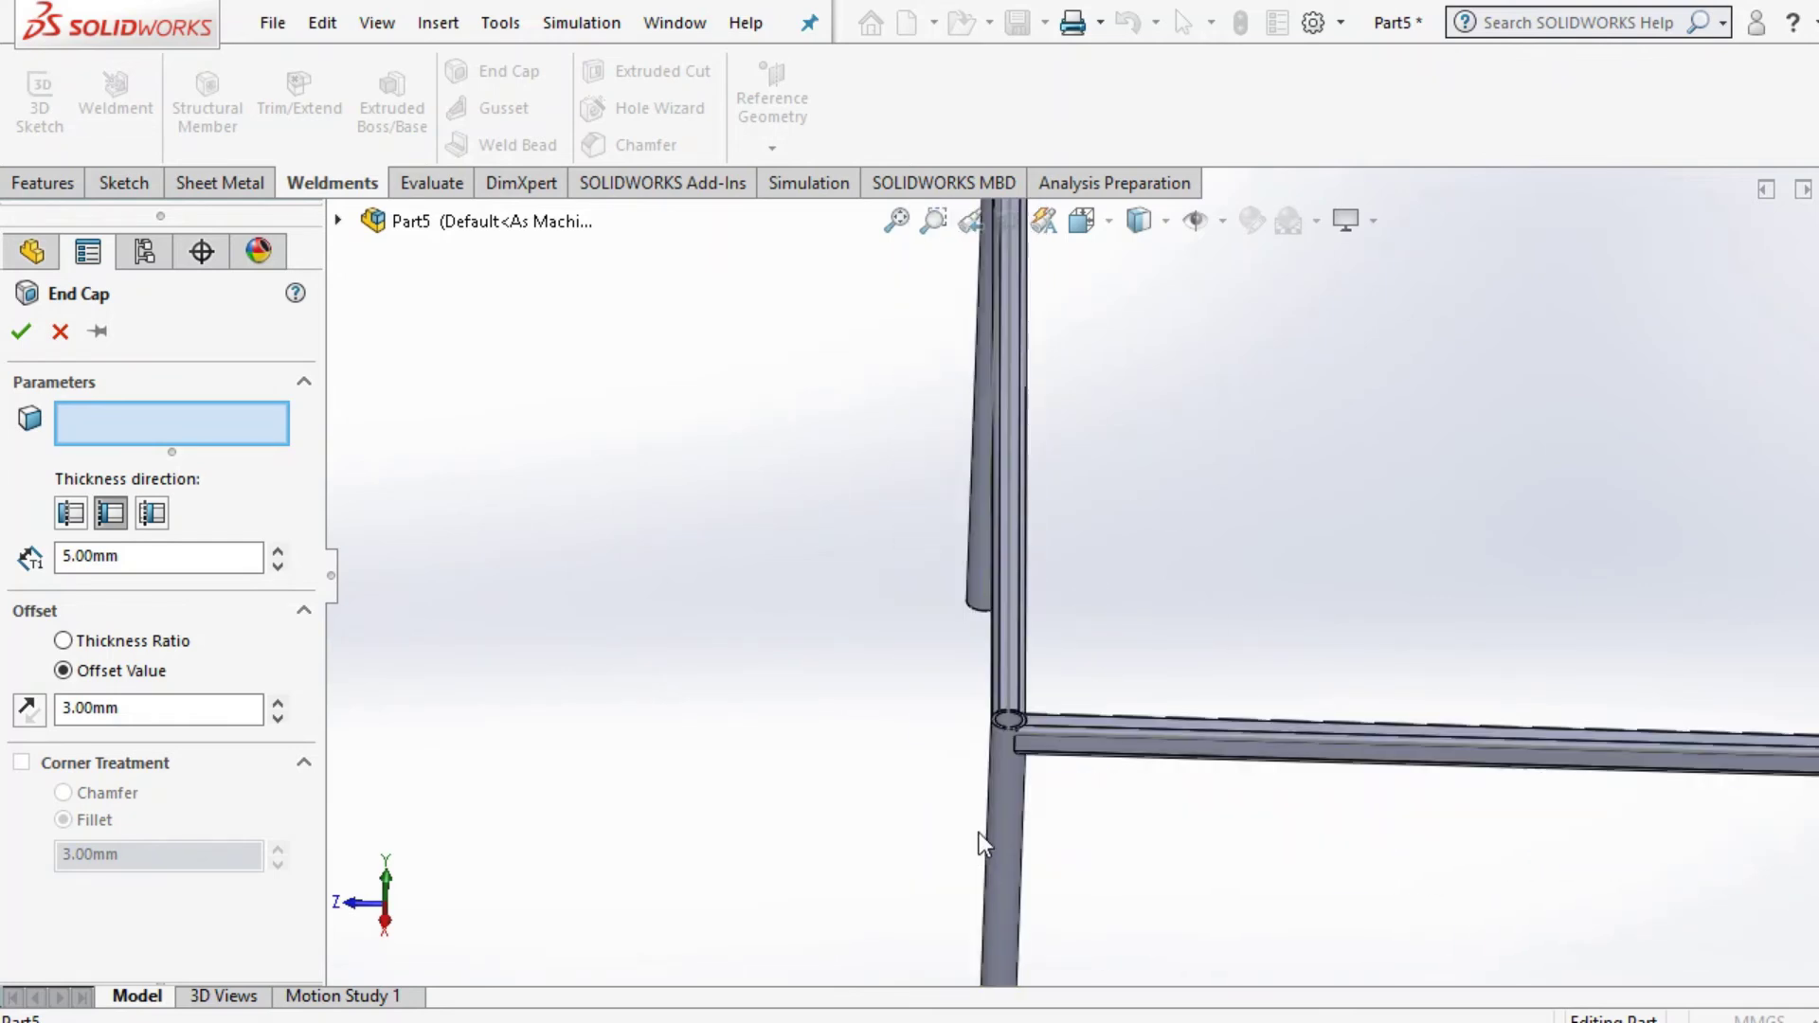
pyautogui.scroll(-6, 985, 728)
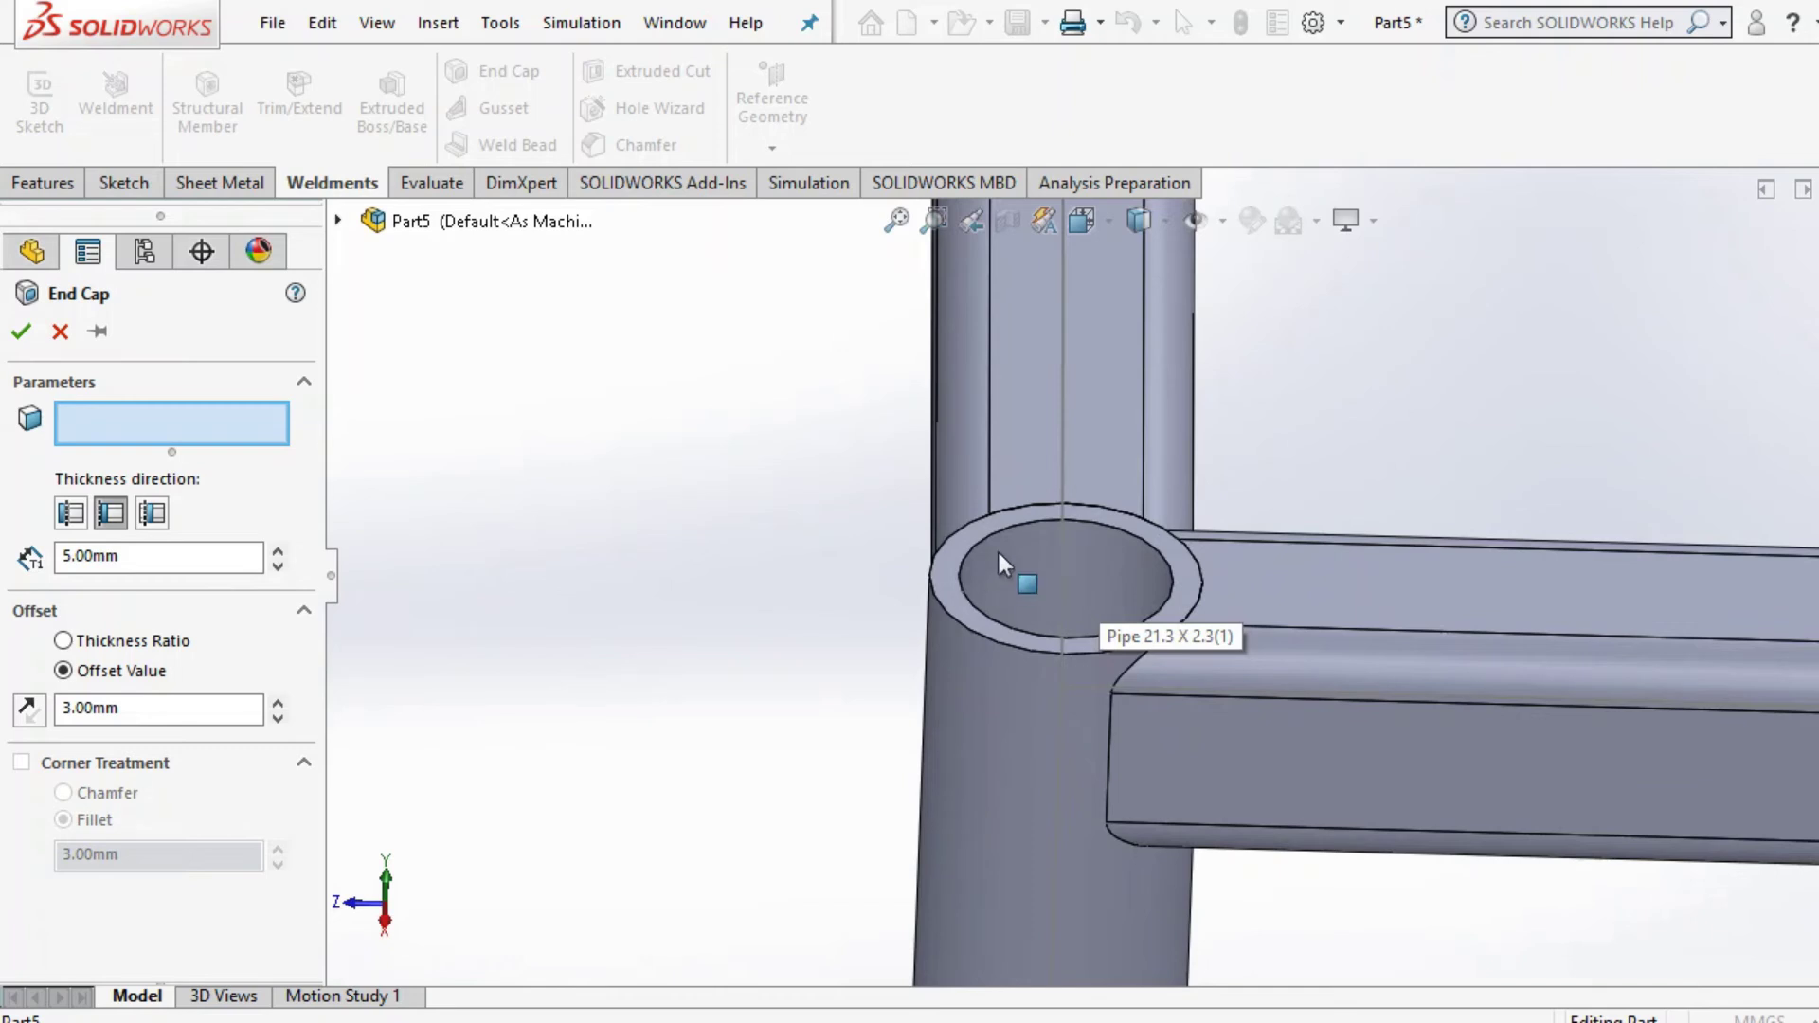
pyautogui.click(947, 561)
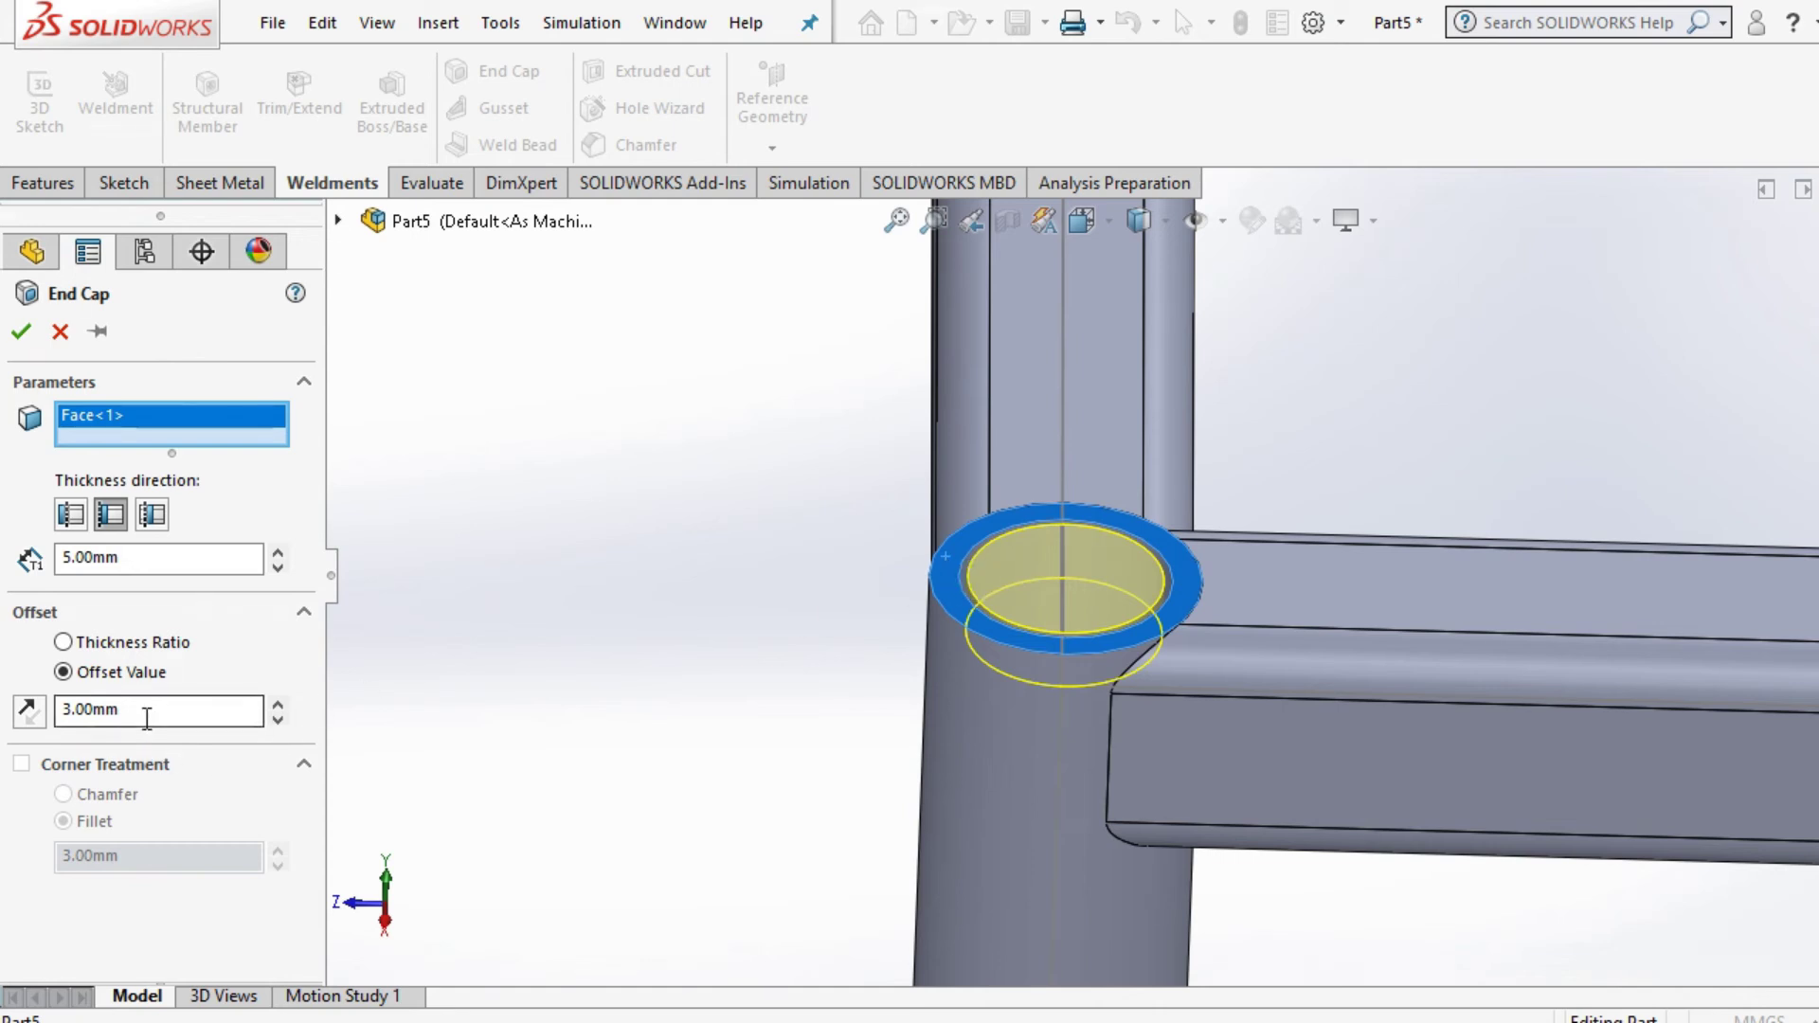
# Step: Set the end cap's offset value to 0 mm and its thickness direction outward from the pipe end
pyautogui.click(74, 708)
pyautogui.write('0')
pyautogui.press('Return')
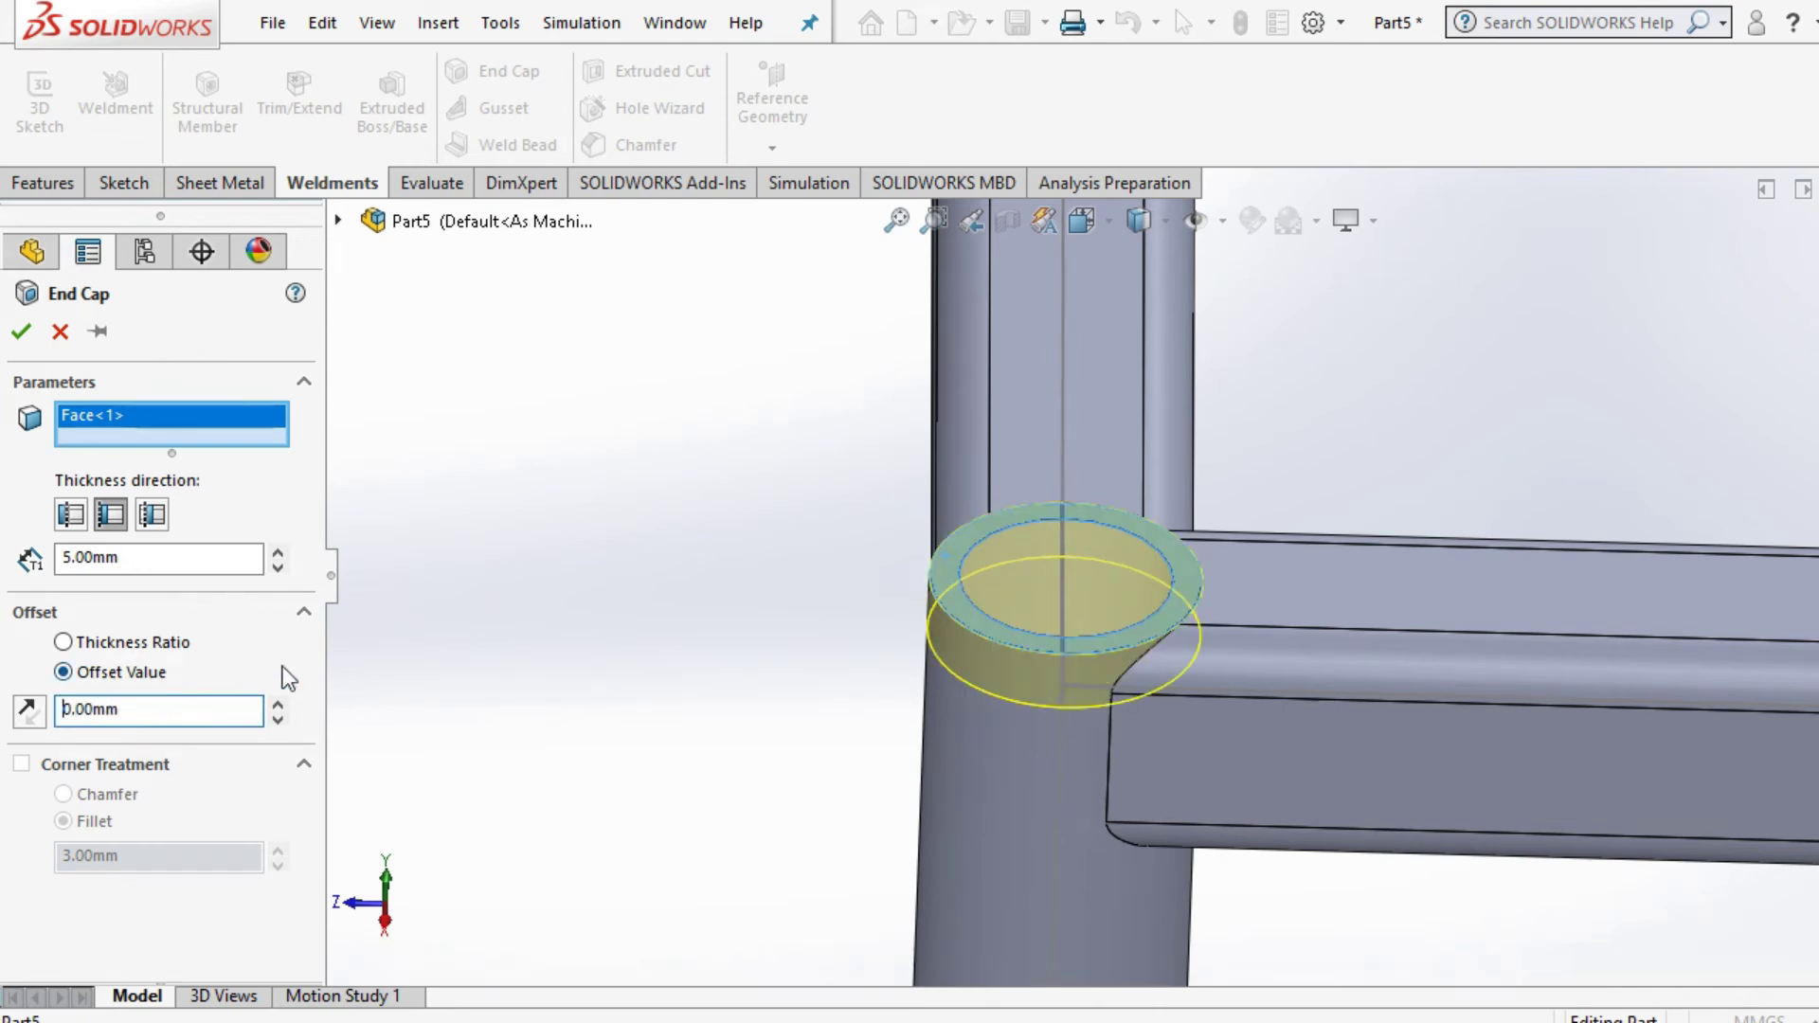
pyautogui.click(76, 521)
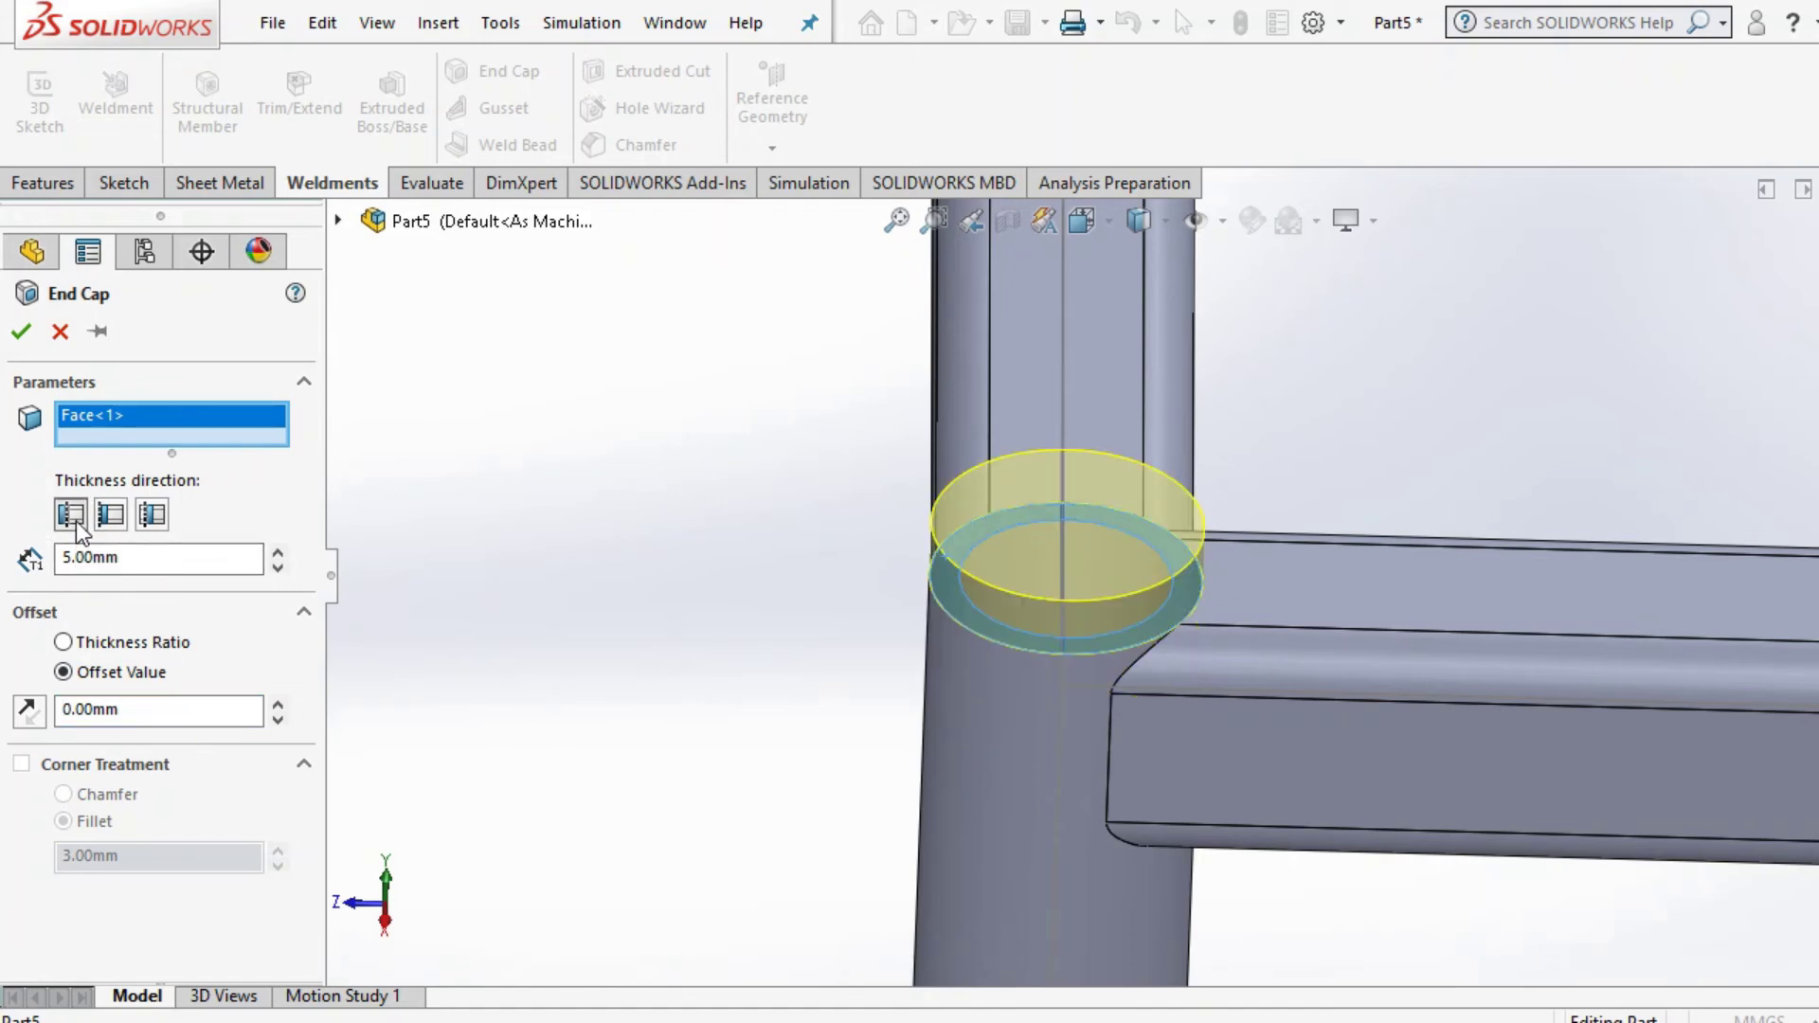
pyautogui.scroll(1, 775, 403)
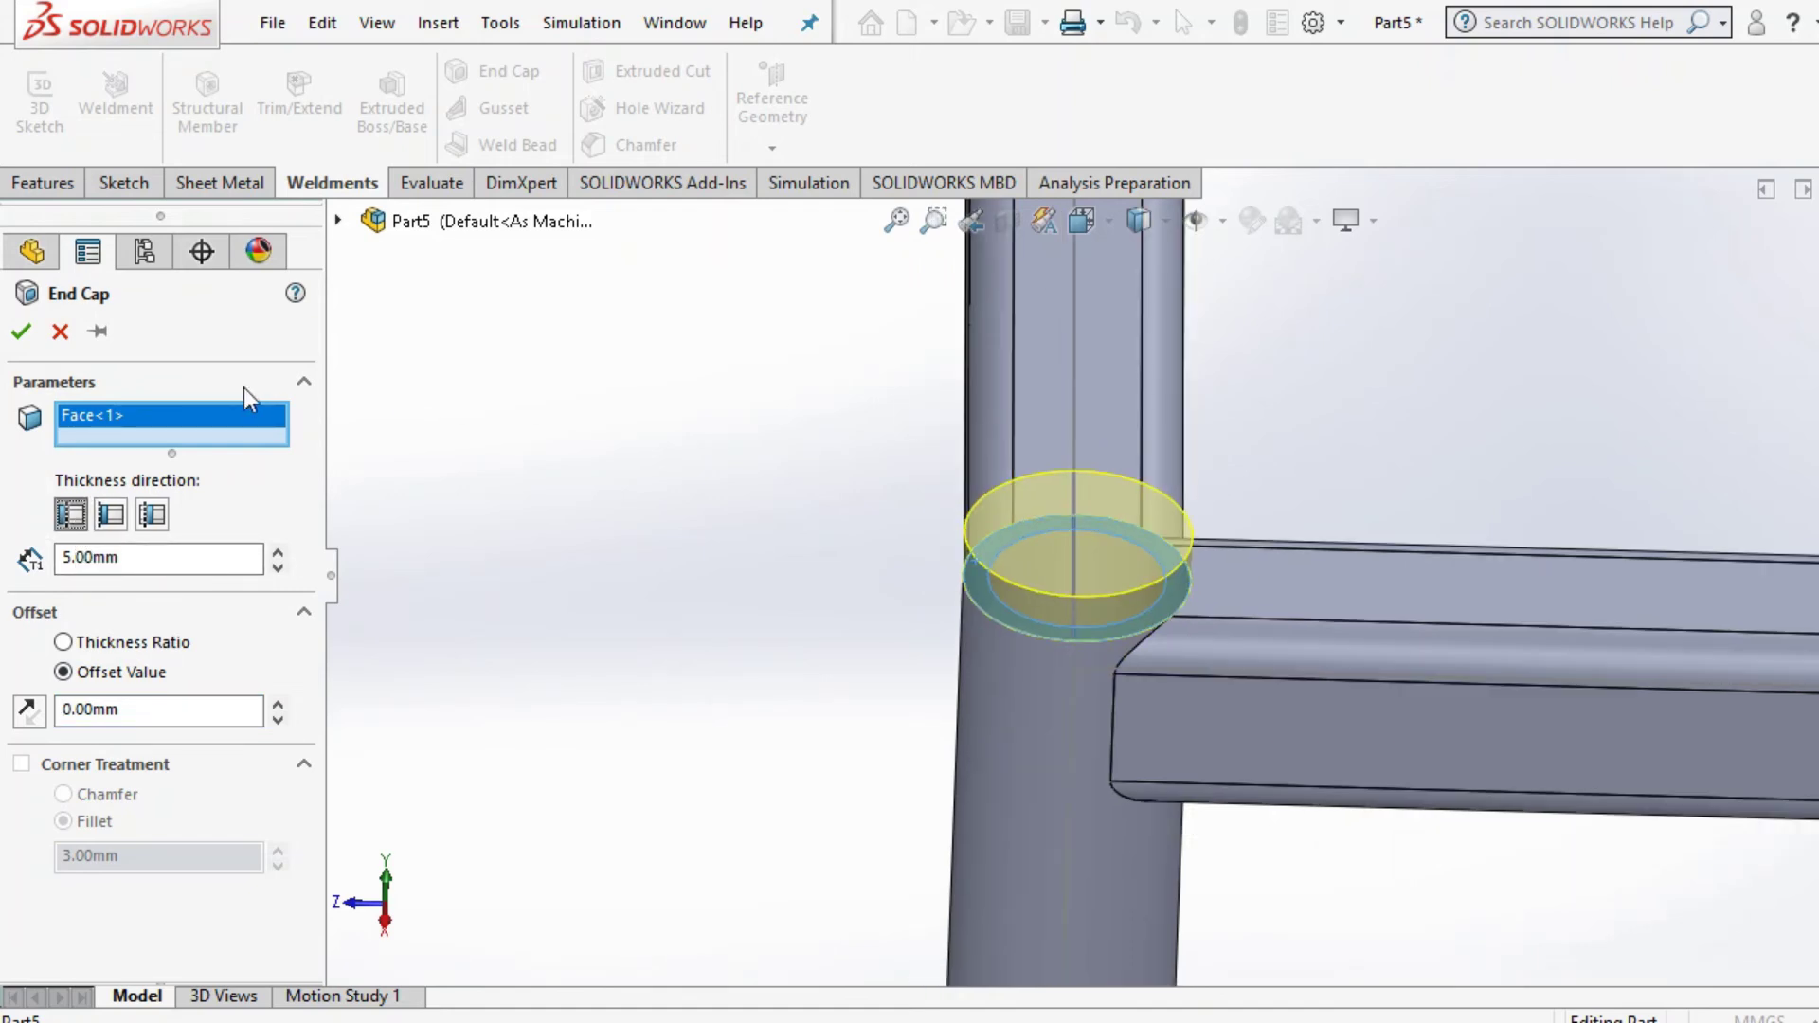
# Step: Add the top end faces of the other three pipe legs to the selection and create the end caps
pyautogui.scroll(5, 1139, 417)
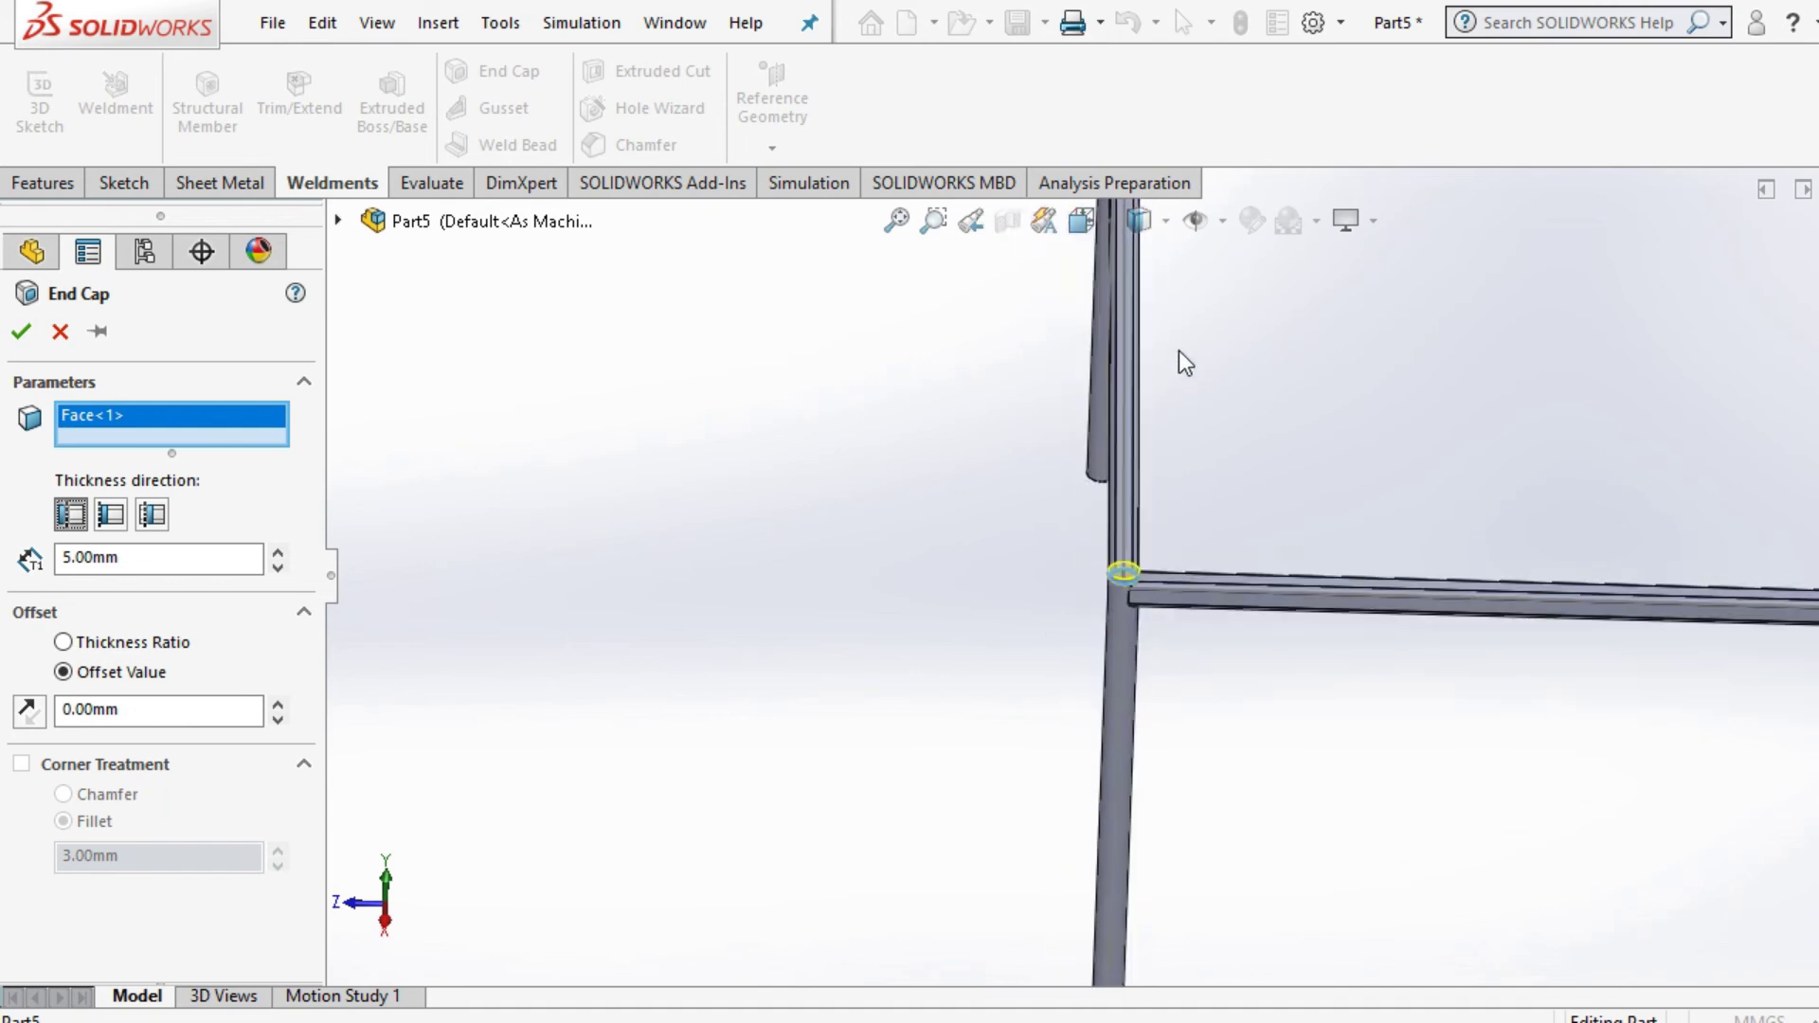
pyautogui.keyDown('ctrl'); pyautogui.moveTo(1178, 351); pyautogui.dragTo(1116, 570, button='middle'); pyautogui.keyUp('ctrl')
pyautogui.scroll(2, 1175, 473)
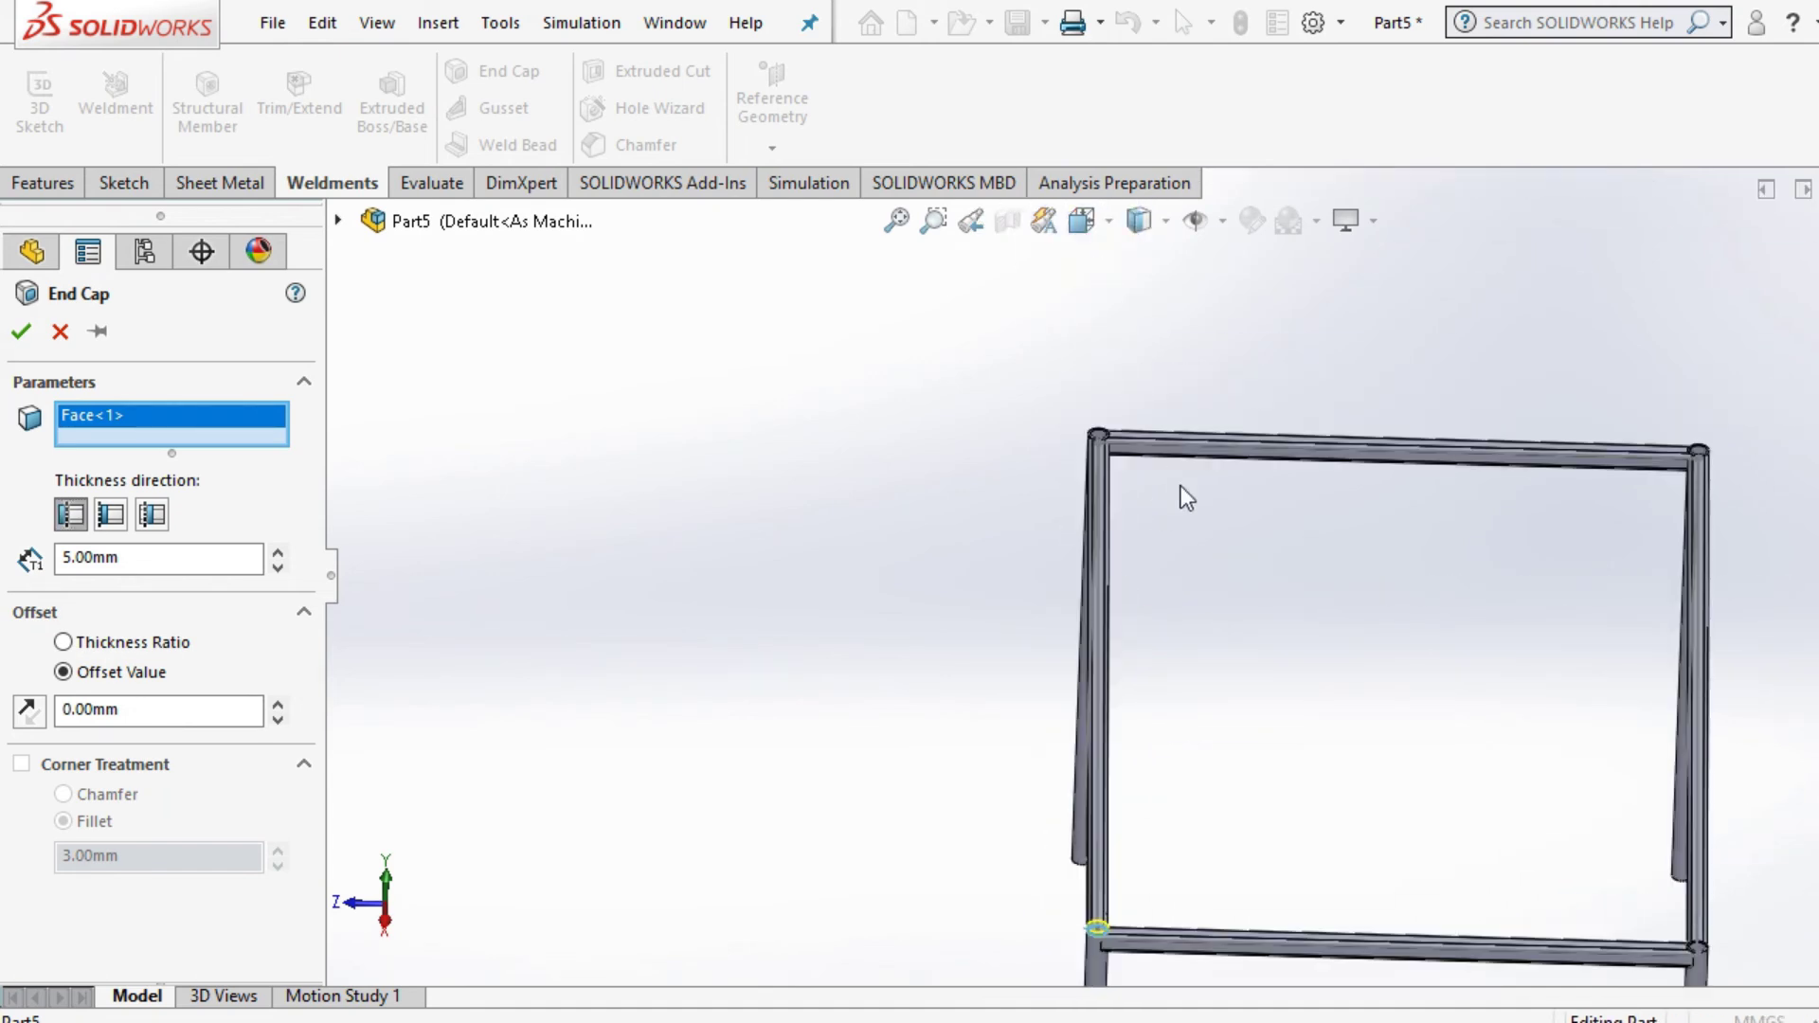
pyautogui.scroll(-8, 1146, 439)
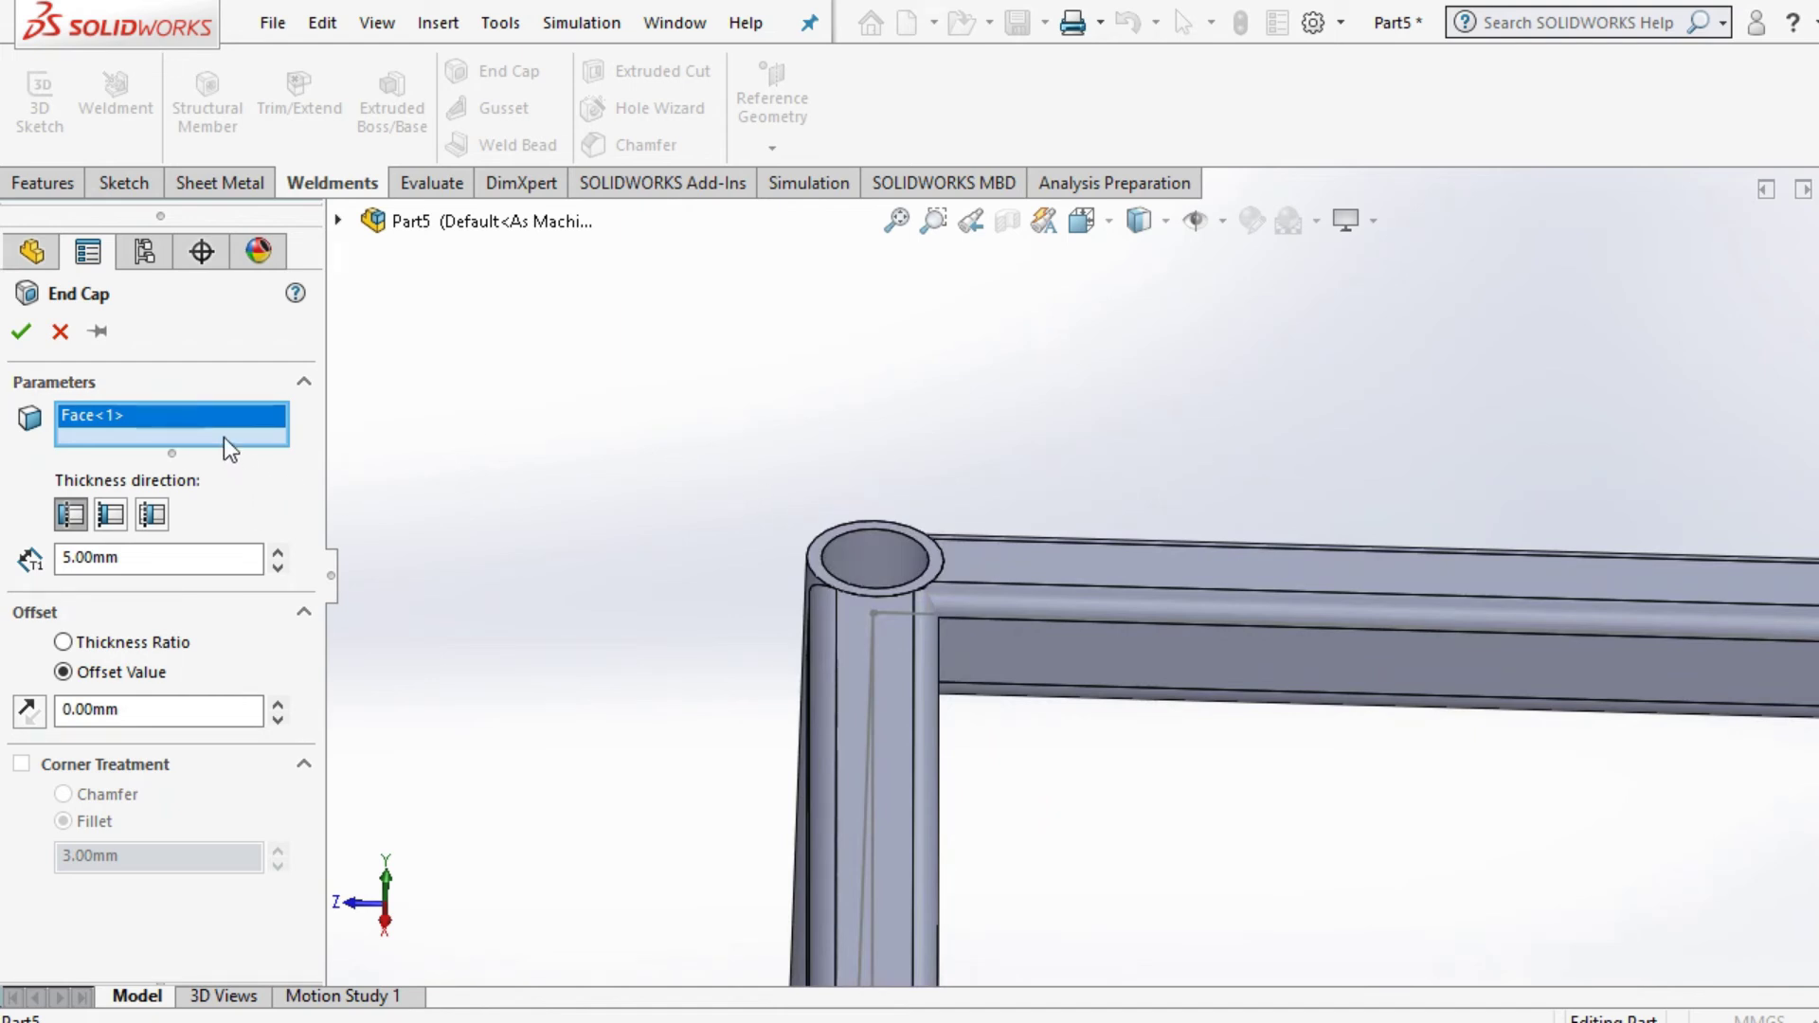
pyautogui.click(820, 545)
pyautogui.scroll(5, 1373, 475)
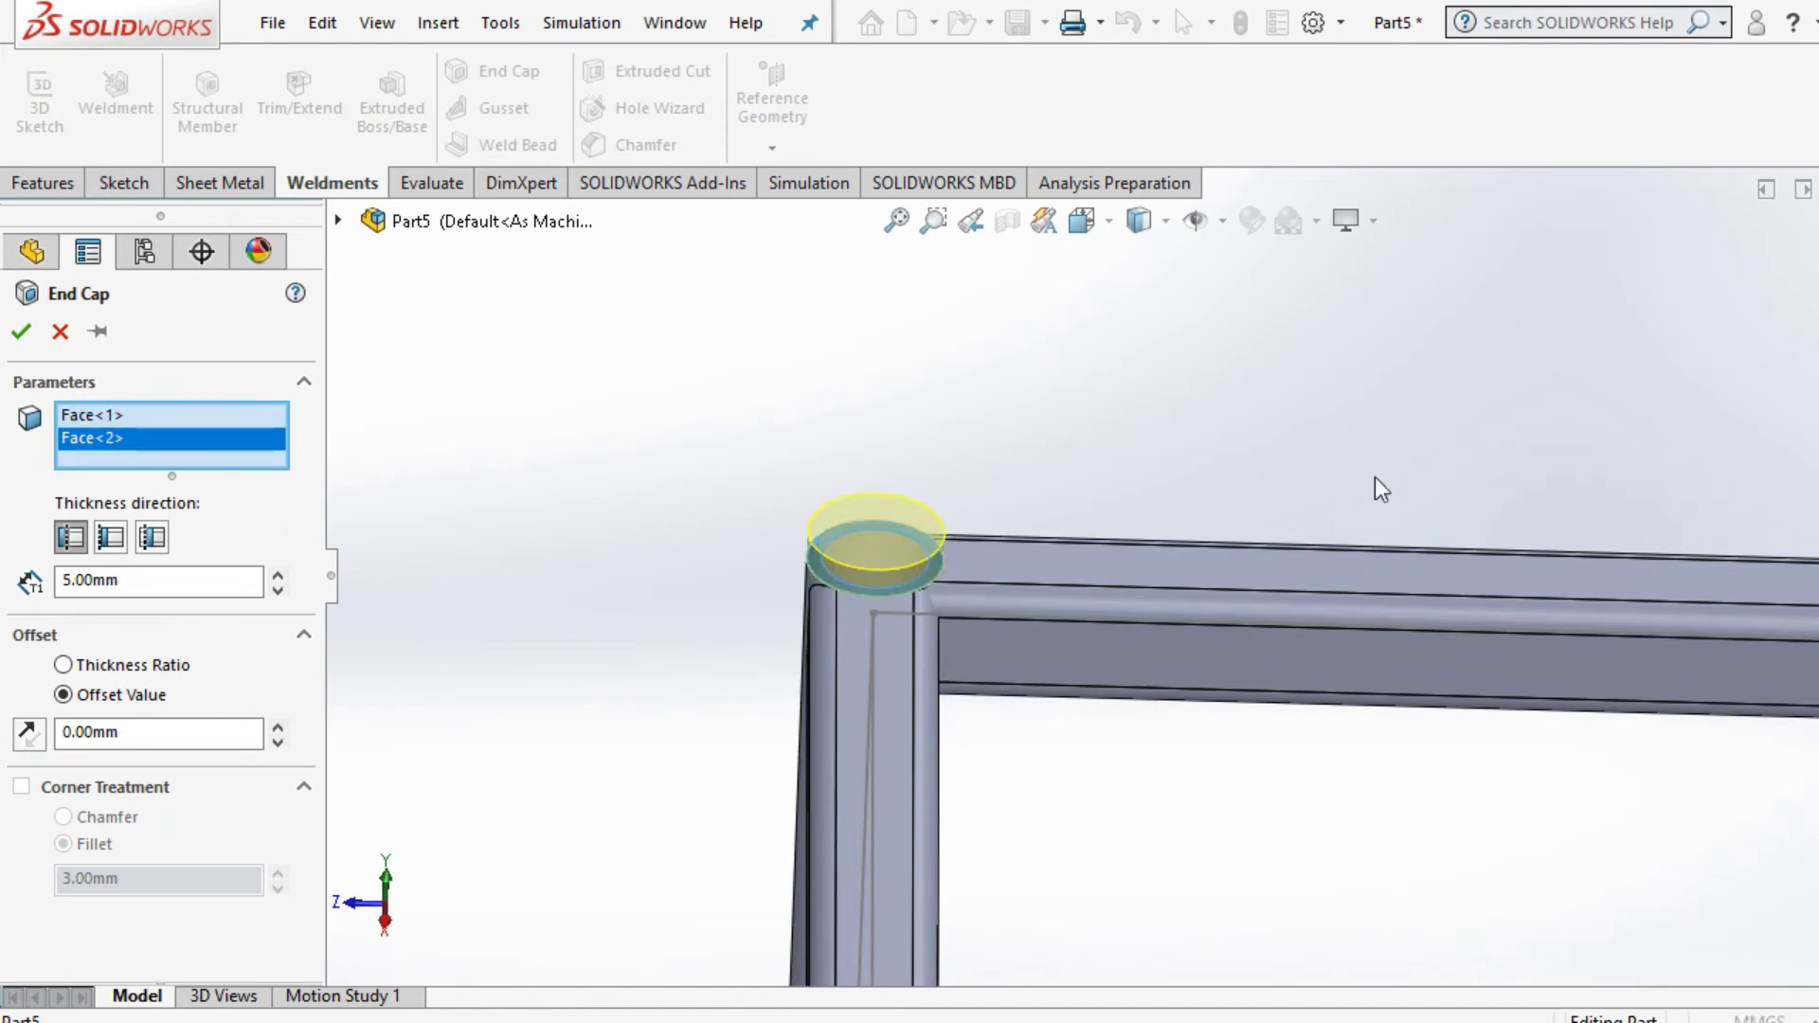
pyautogui.scroll(-5, 1592, 596)
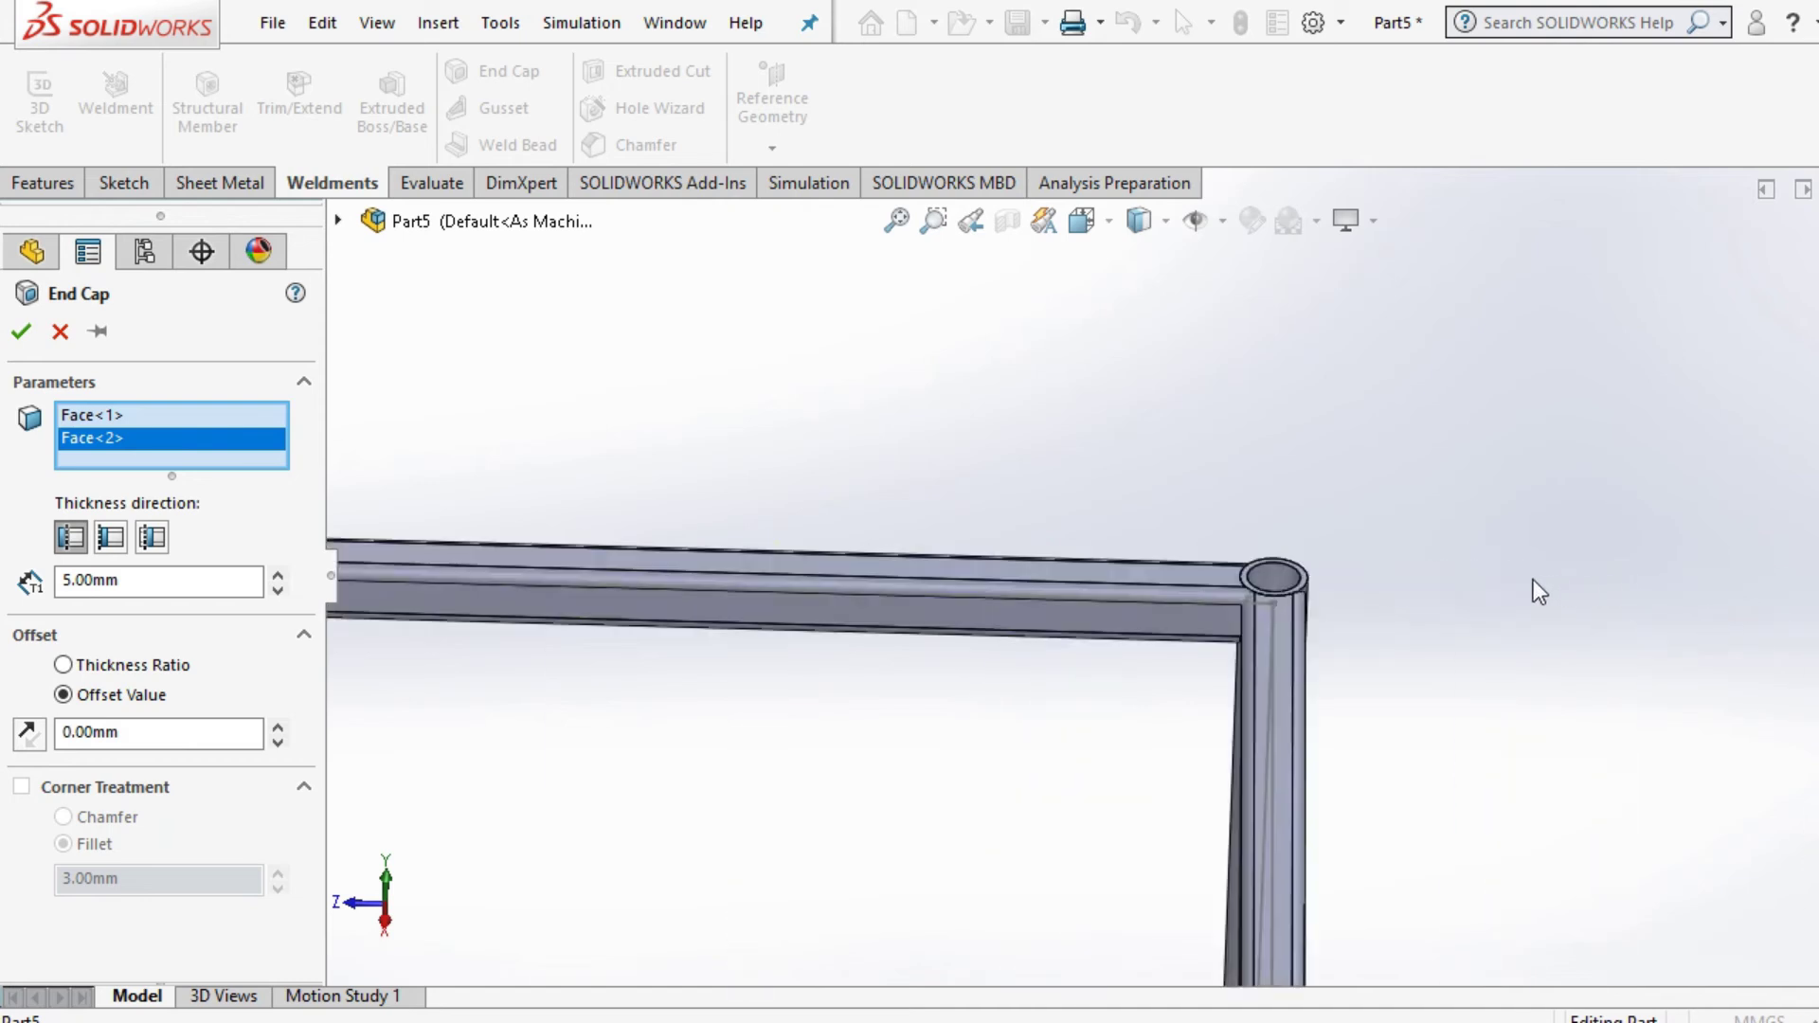
pyautogui.click(951, 521)
pyautogui.scroll(5, 1169, 630)
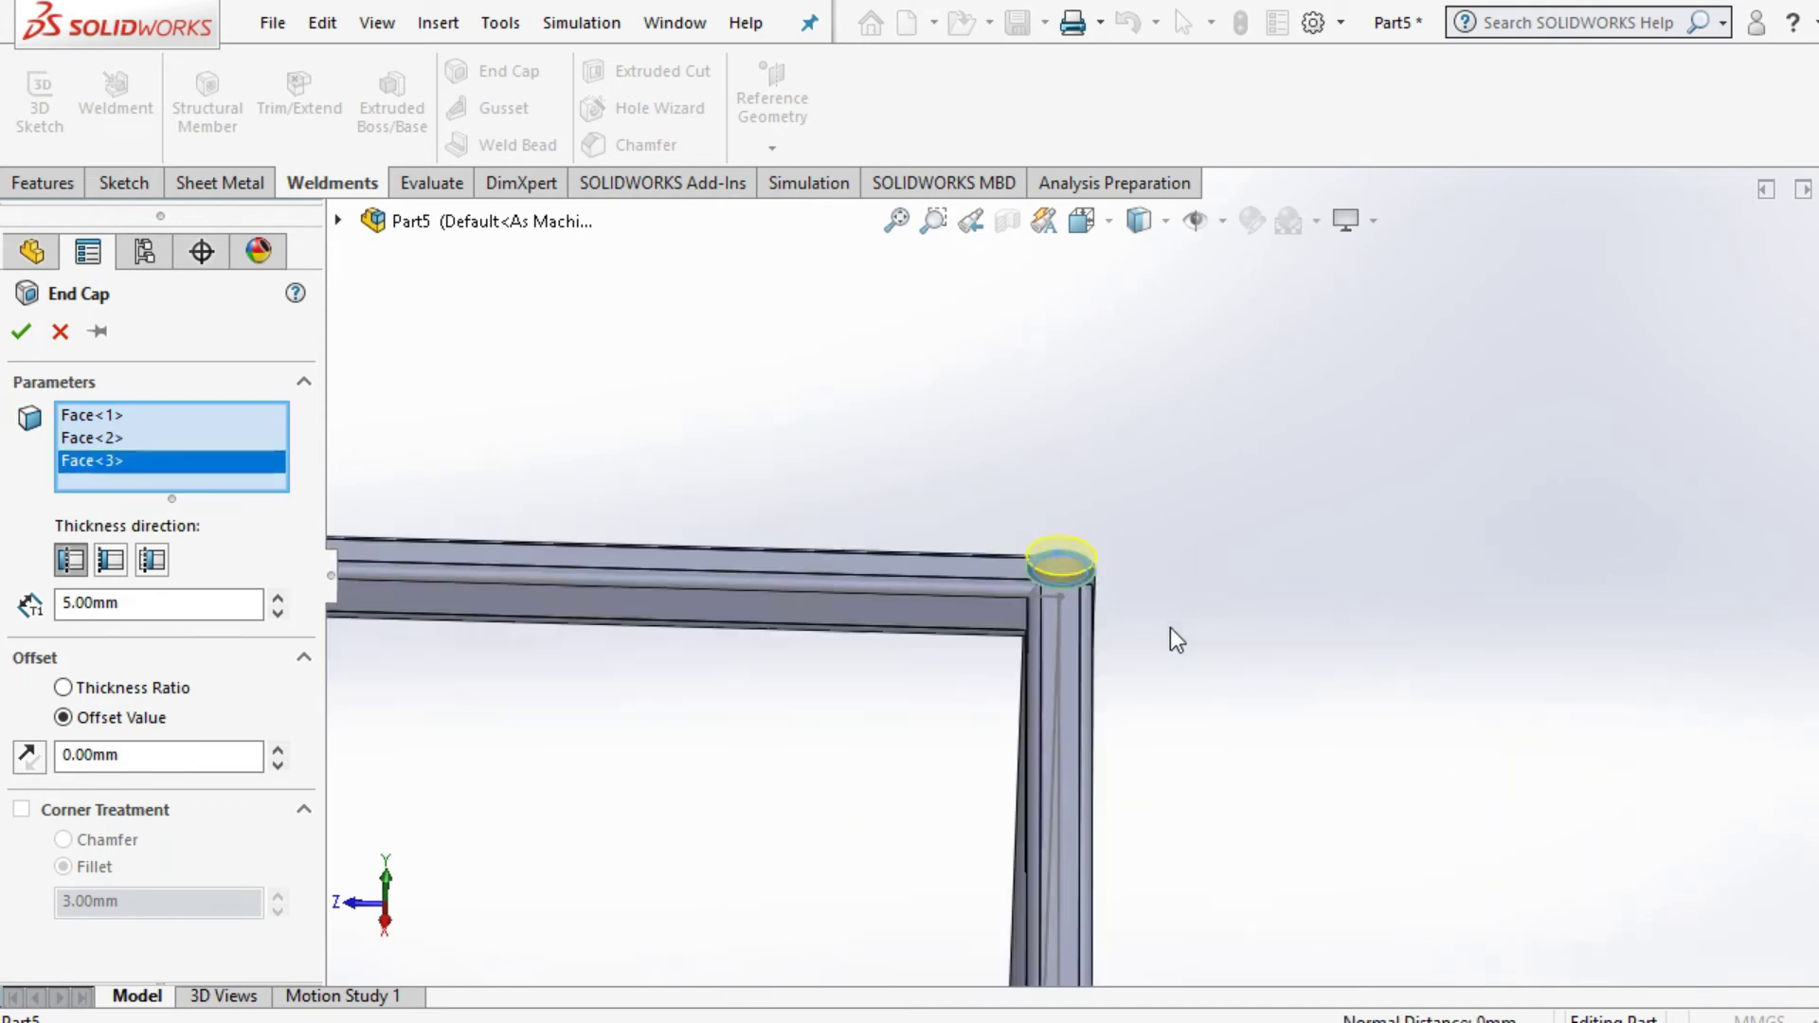
pyautogui.scroll(-5, 1021, 854)
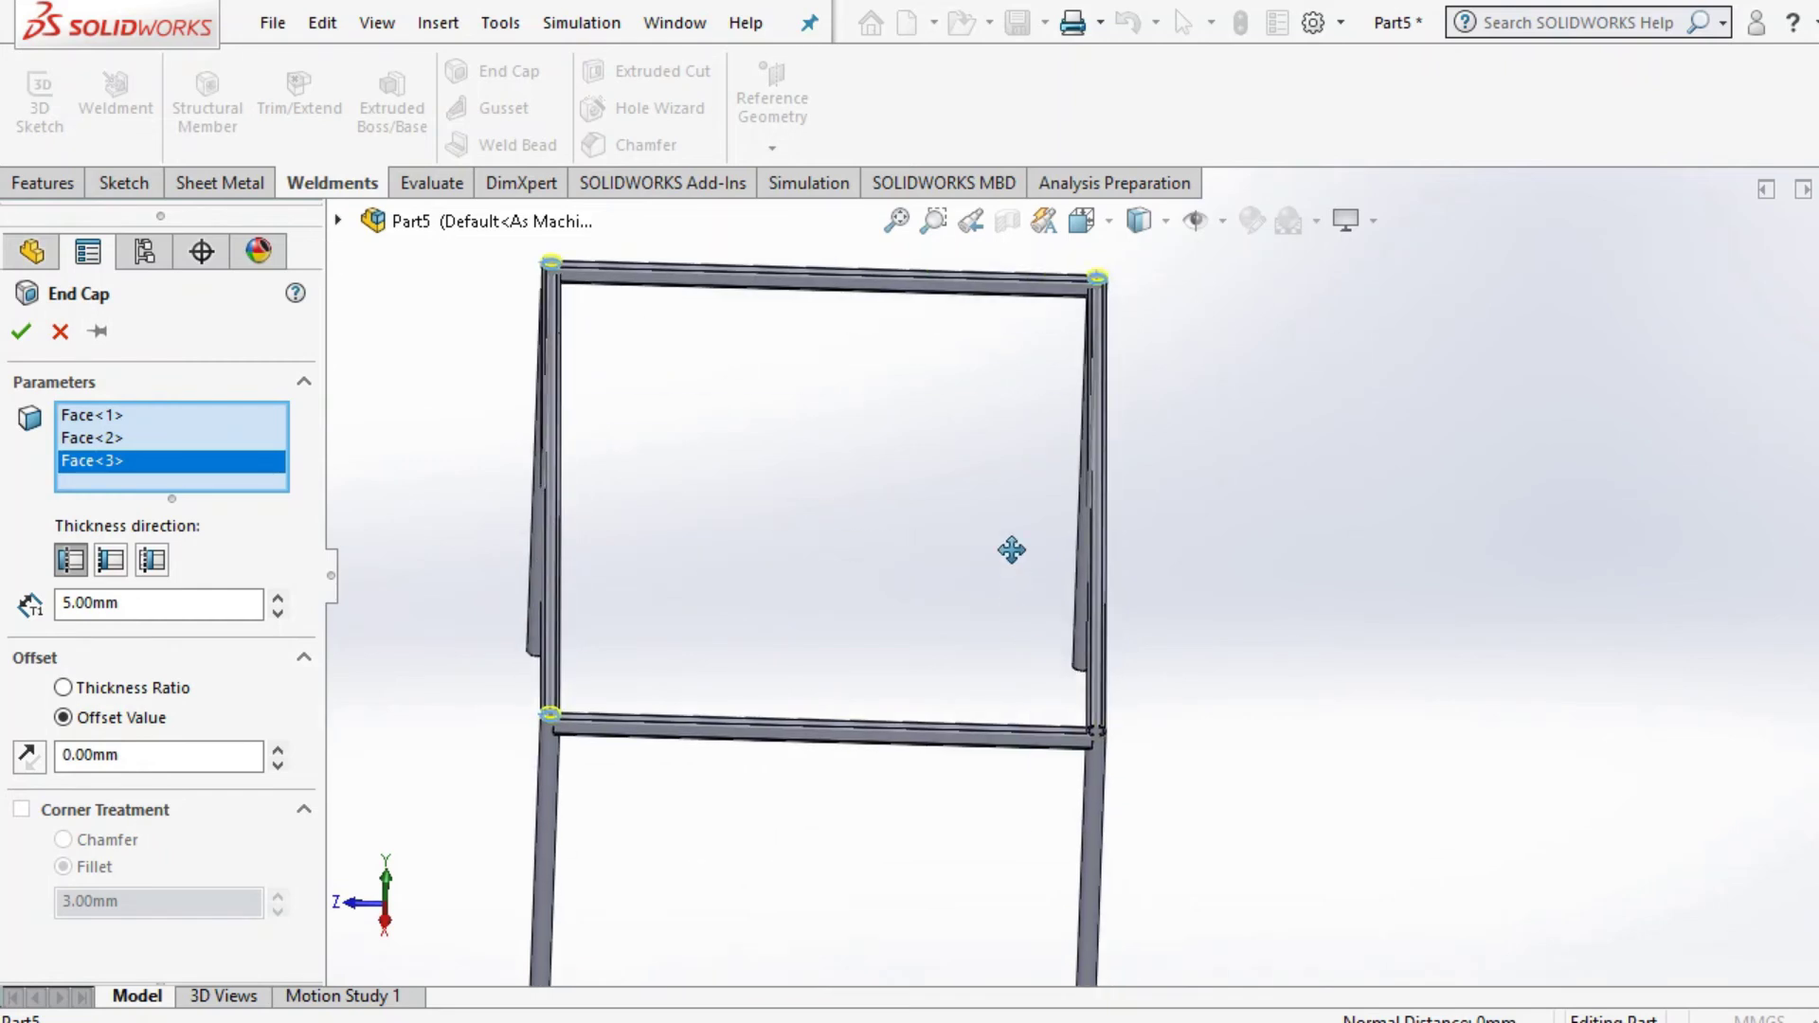
pyautogui.click(949, 455)
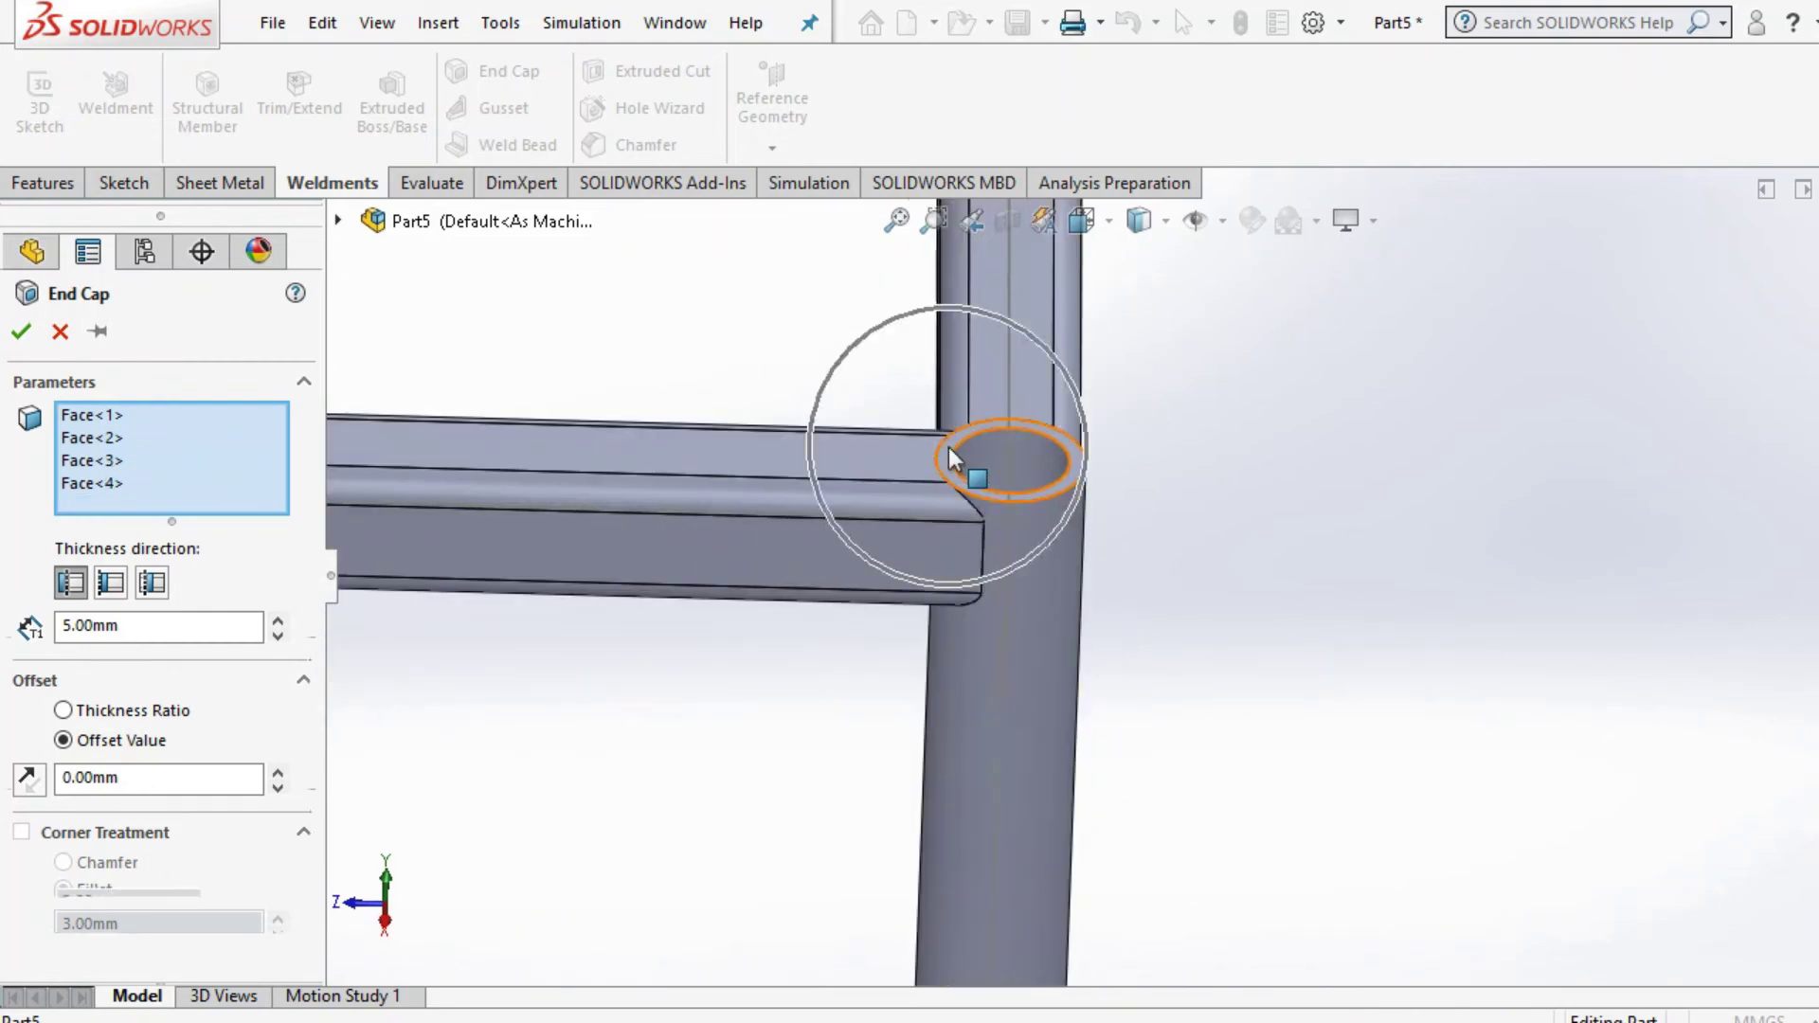
pyautogui.click(24, 332)
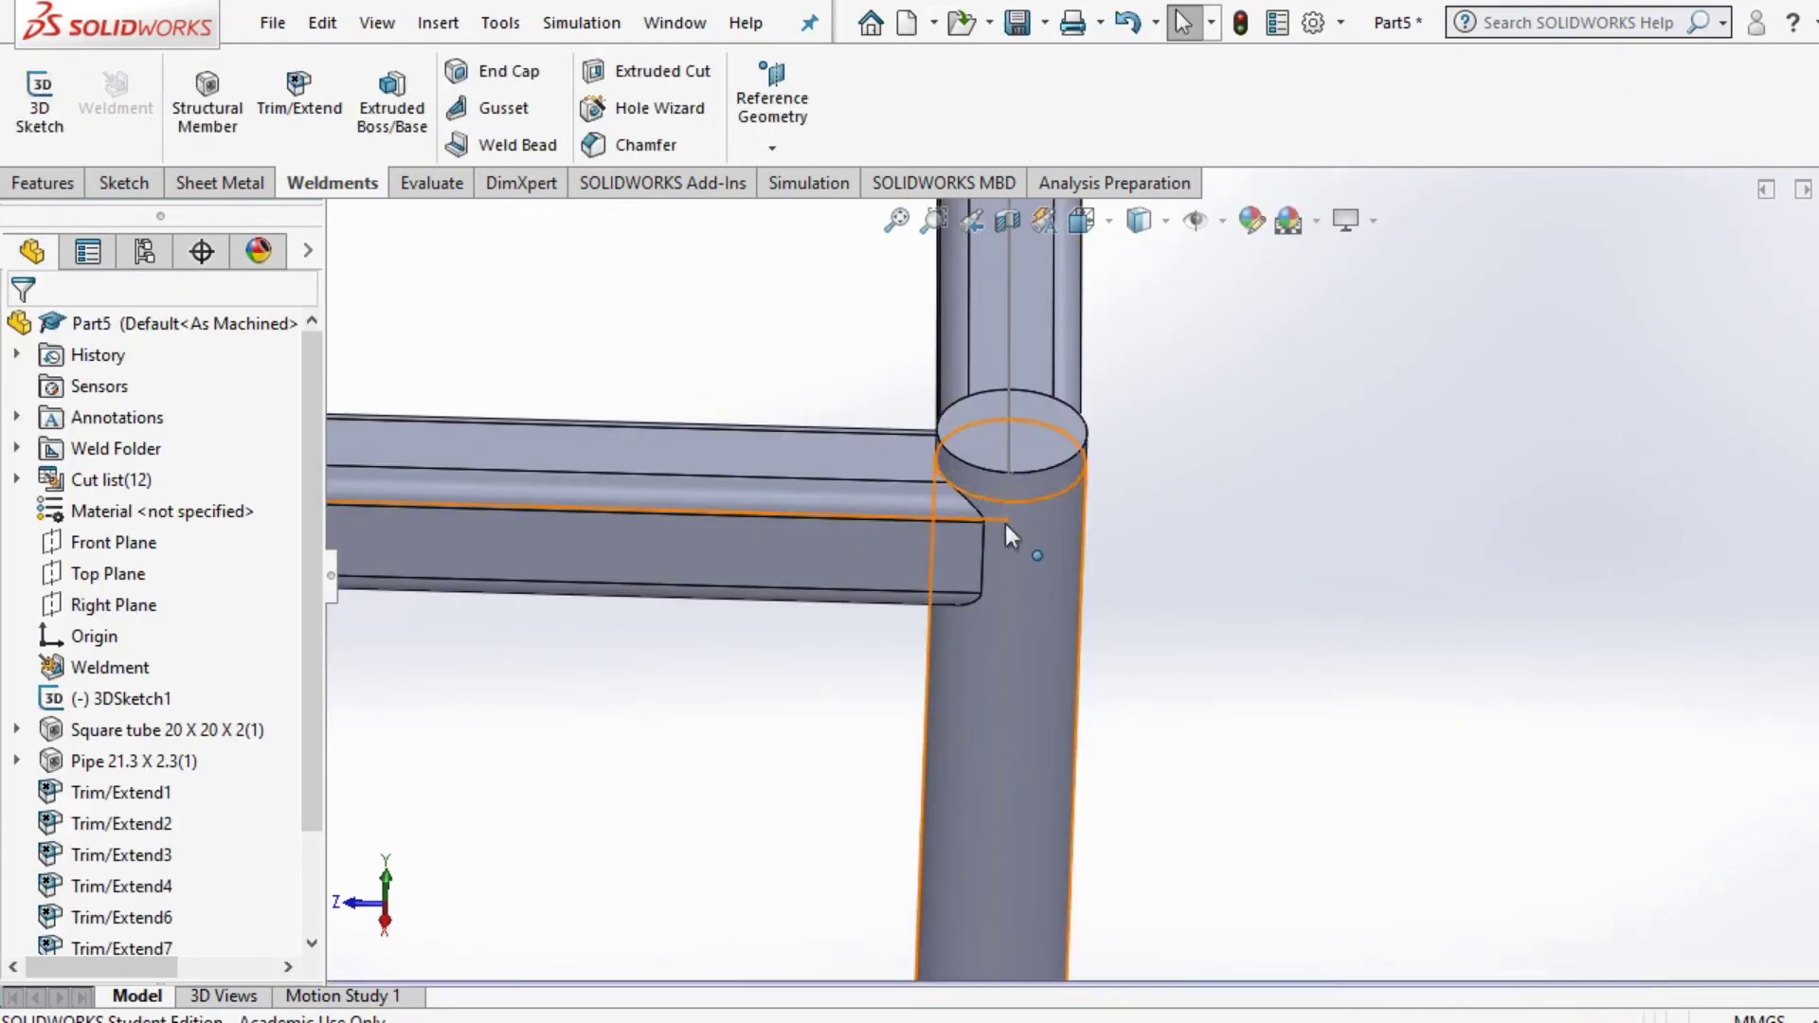
# Step: Edit the end cap feature on the pipe leg tops and set its thickness to 10 mm
pyautogui.scroll(-2, 931, 531)
pyautogui.scroll(-2, 933, 523)
pyautogui.scroll(2, 1042, 498)
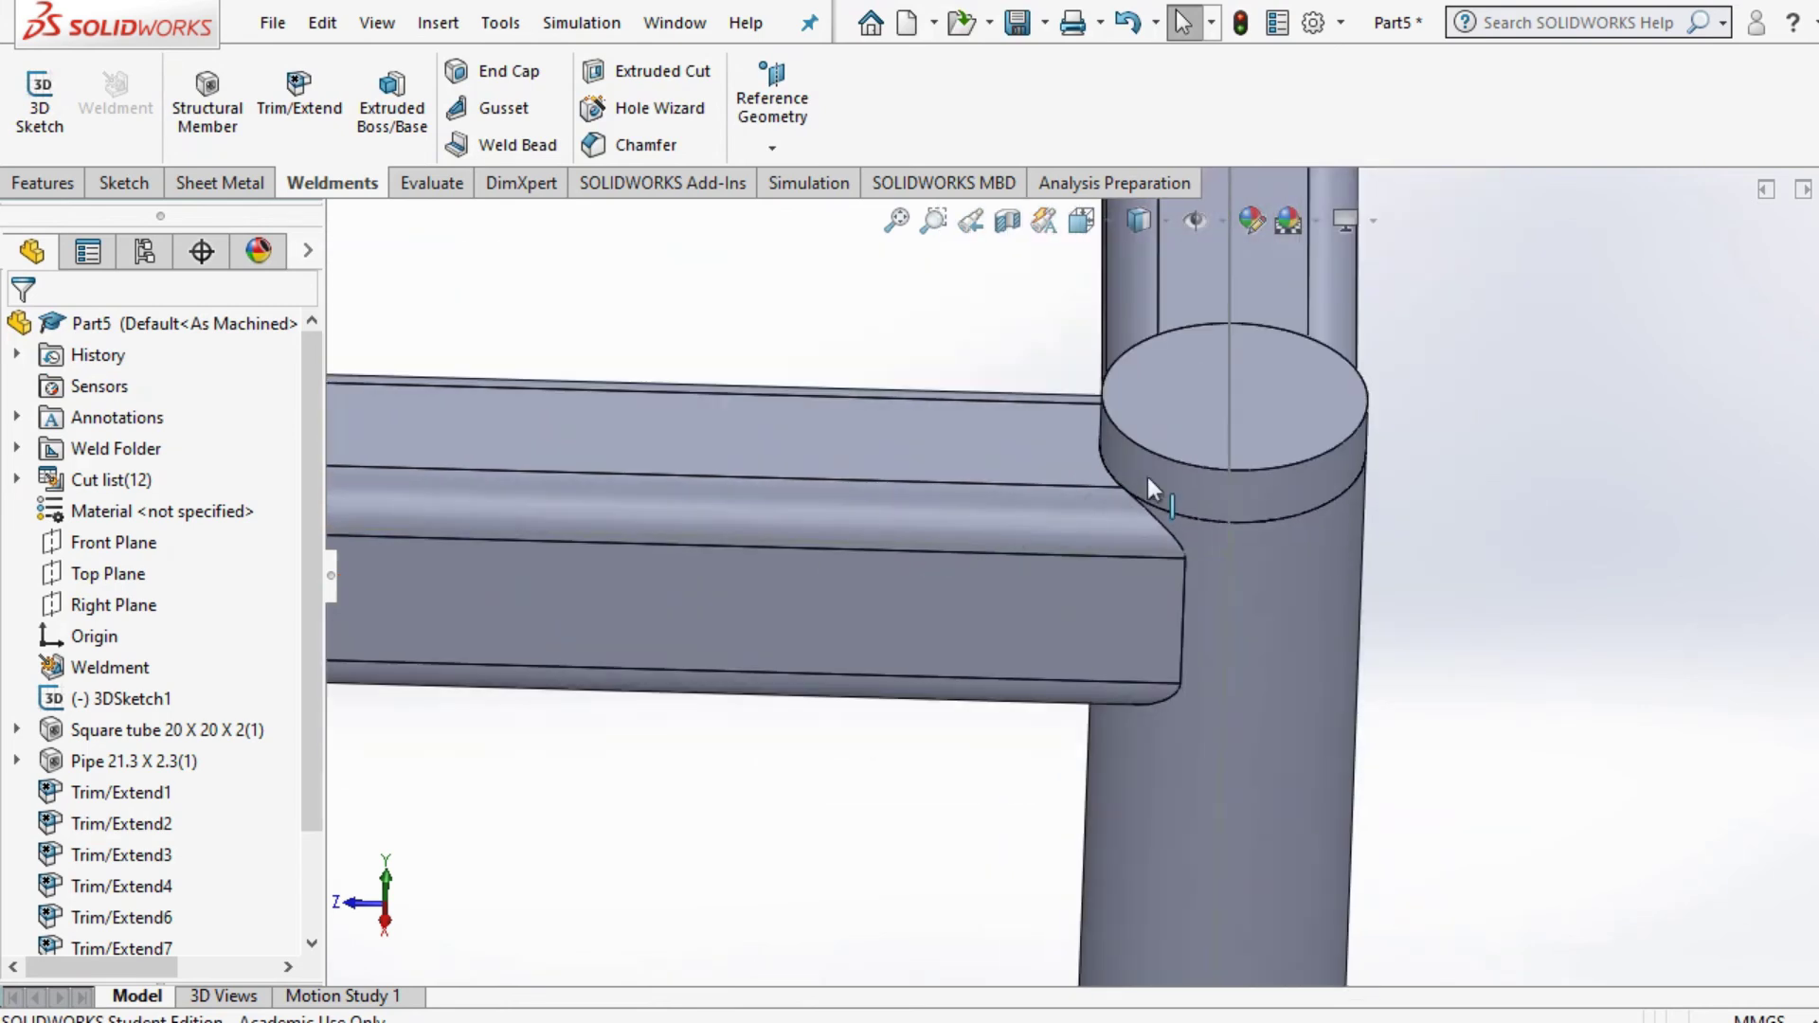
pyautogui.click(1146, 475)
pyautogui.click(67, 915)
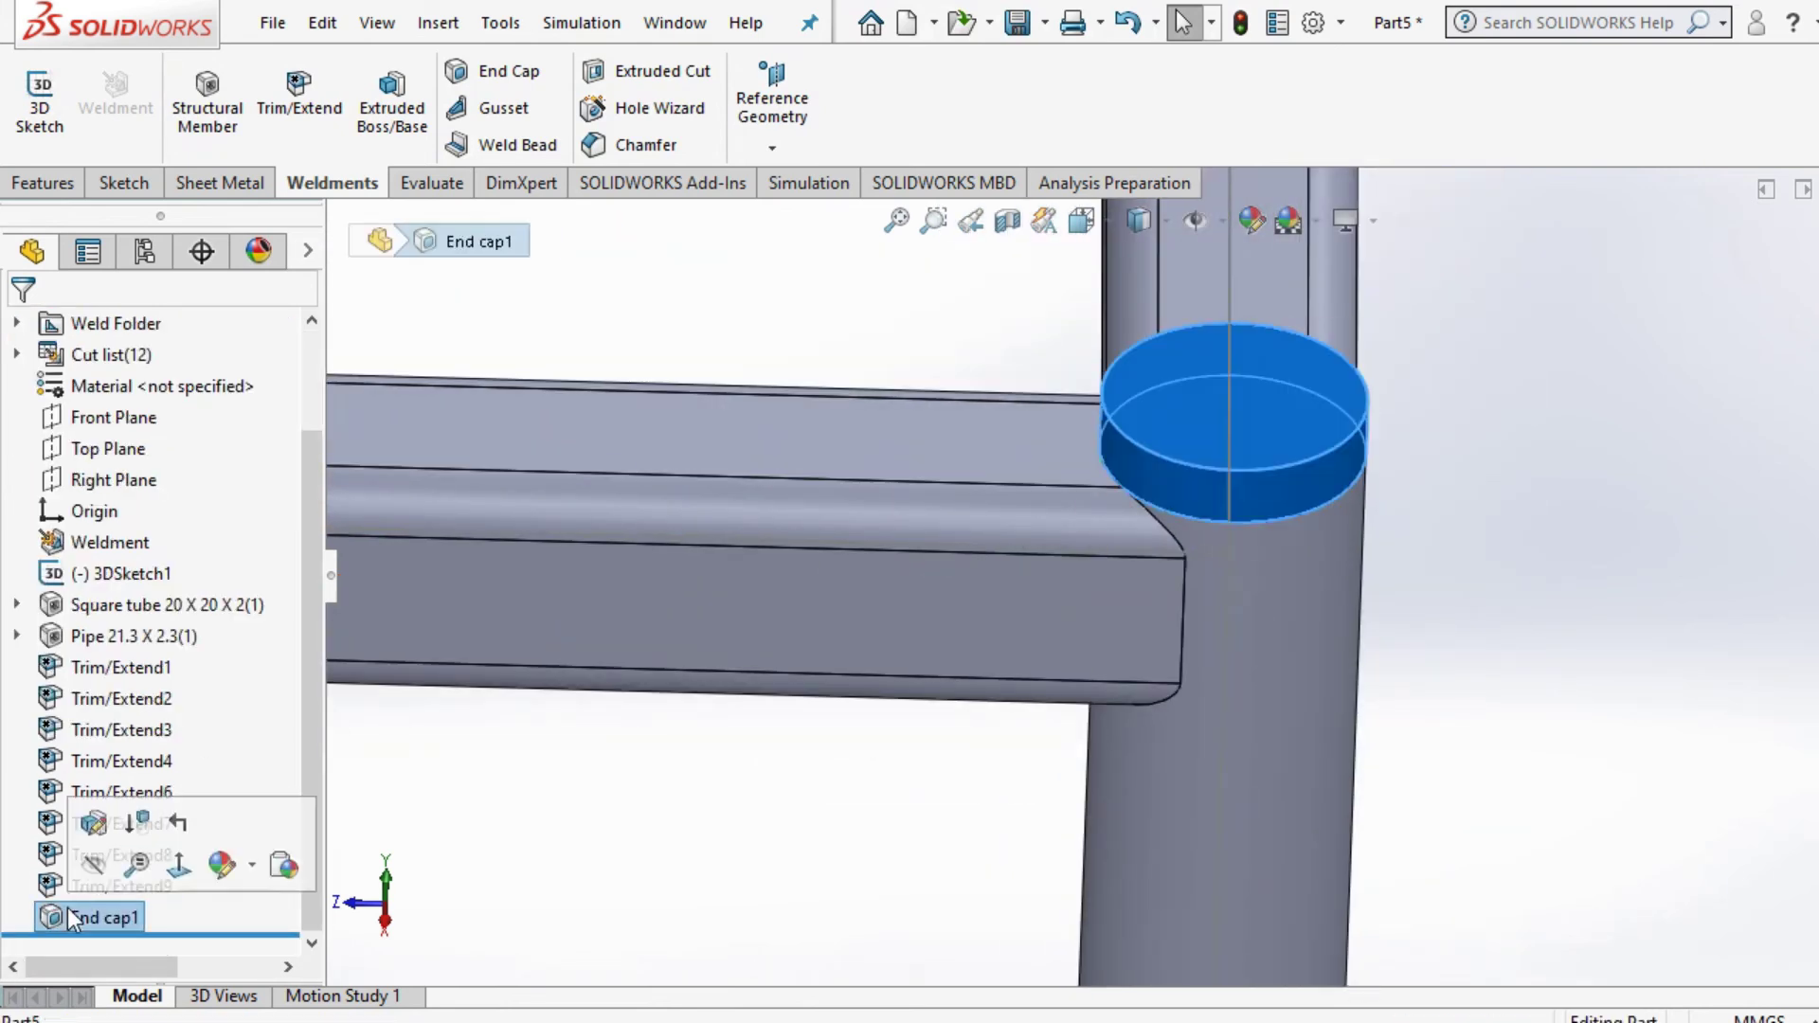
pyautogui.click(87, 823)
pyautogui.click(87, 822)
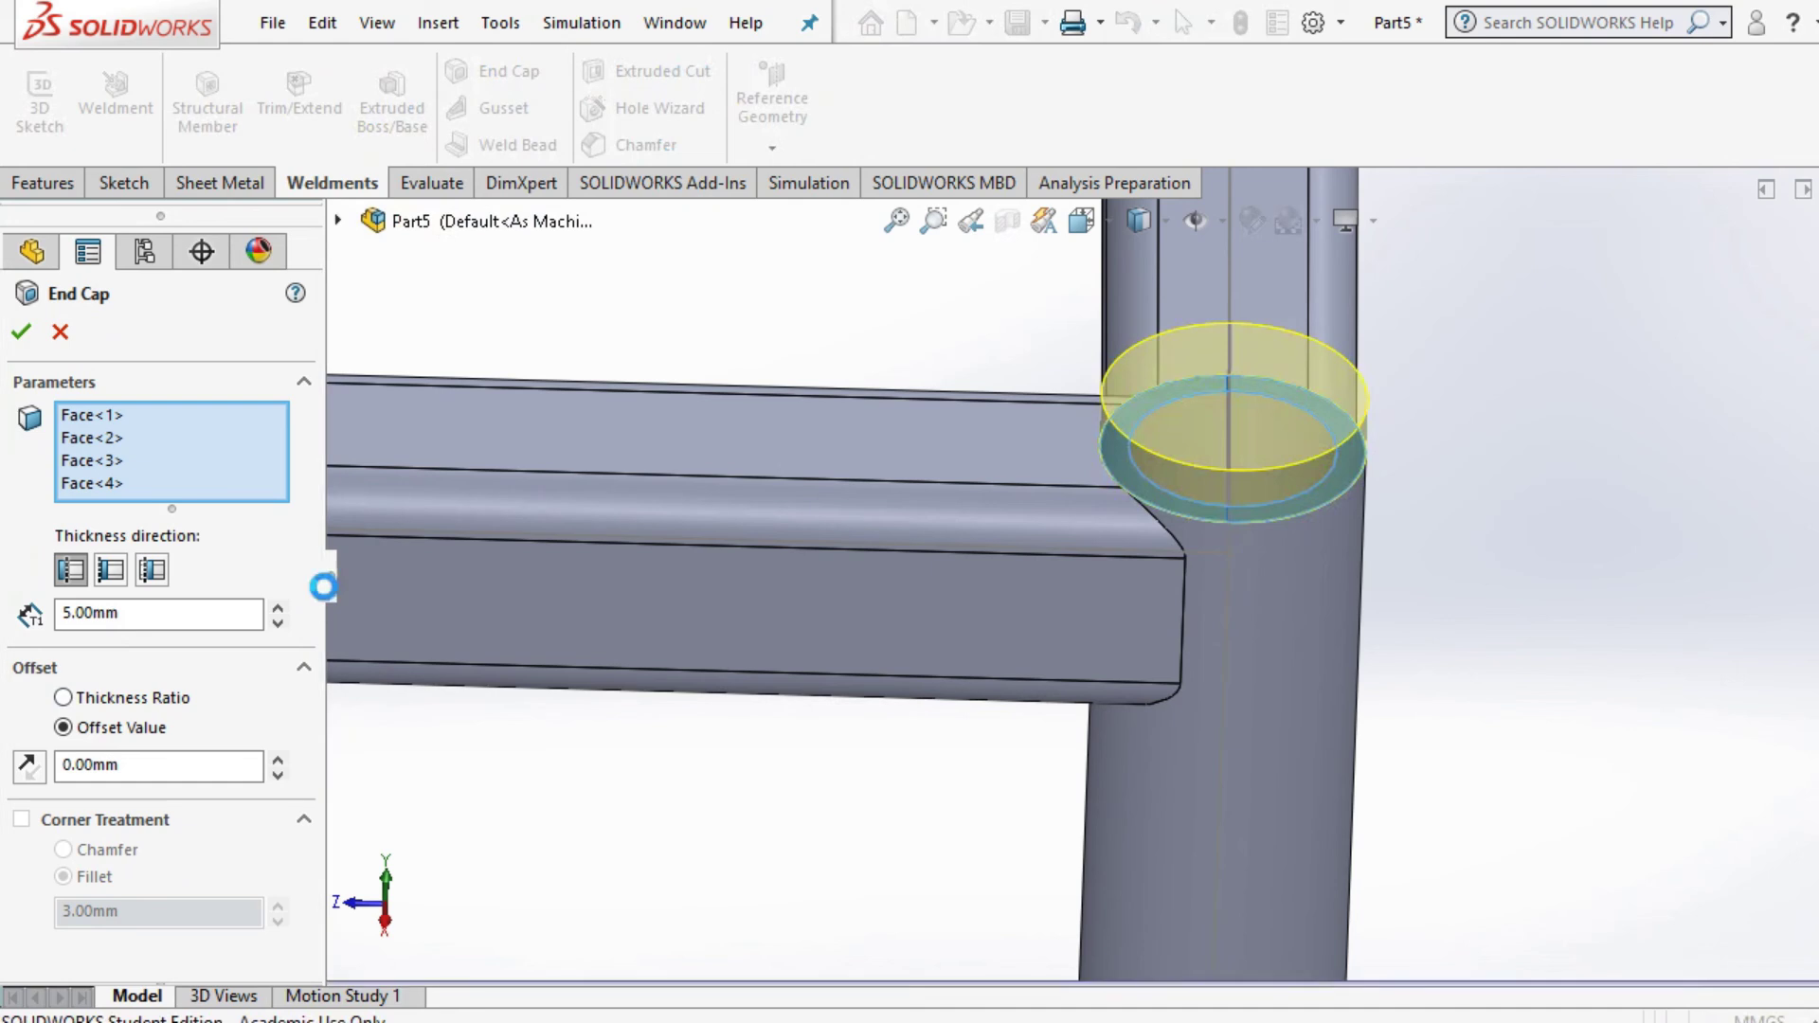
pyautogui.doubleClick(210, 614)
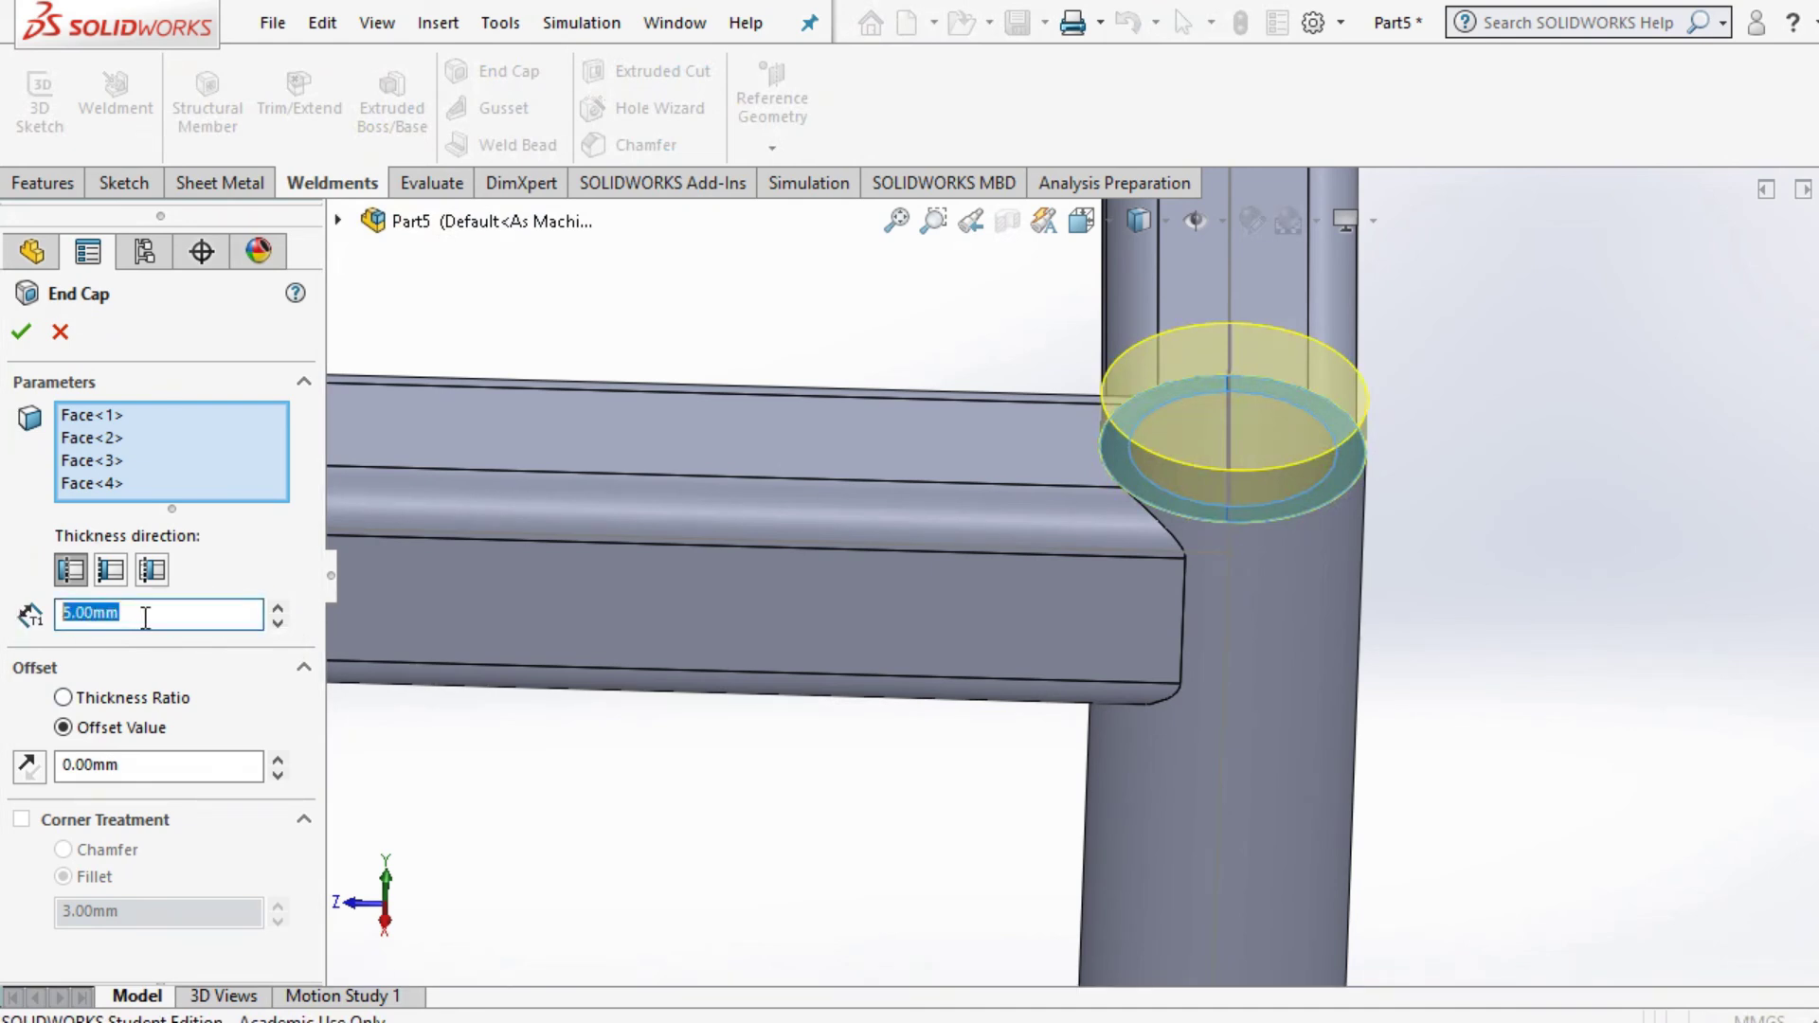
pyautogui.write('10')
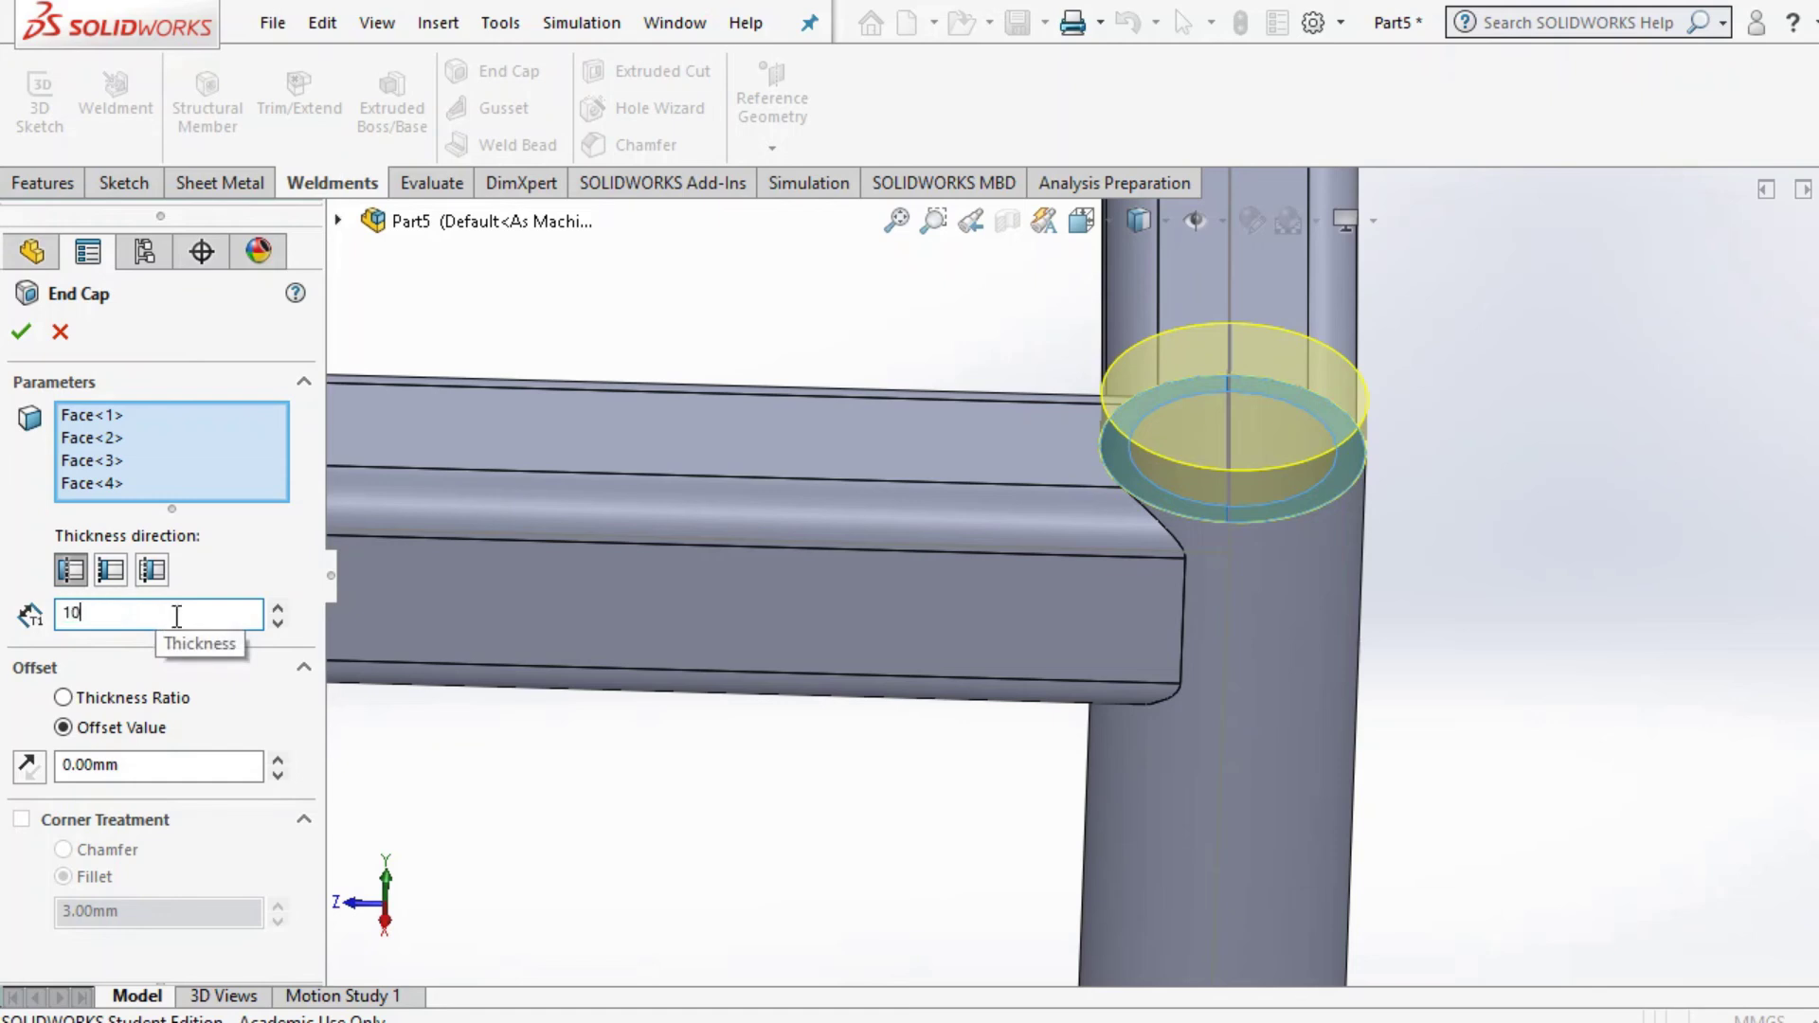
pyautogui.press('Return')
pyautogui.click(21, 331)
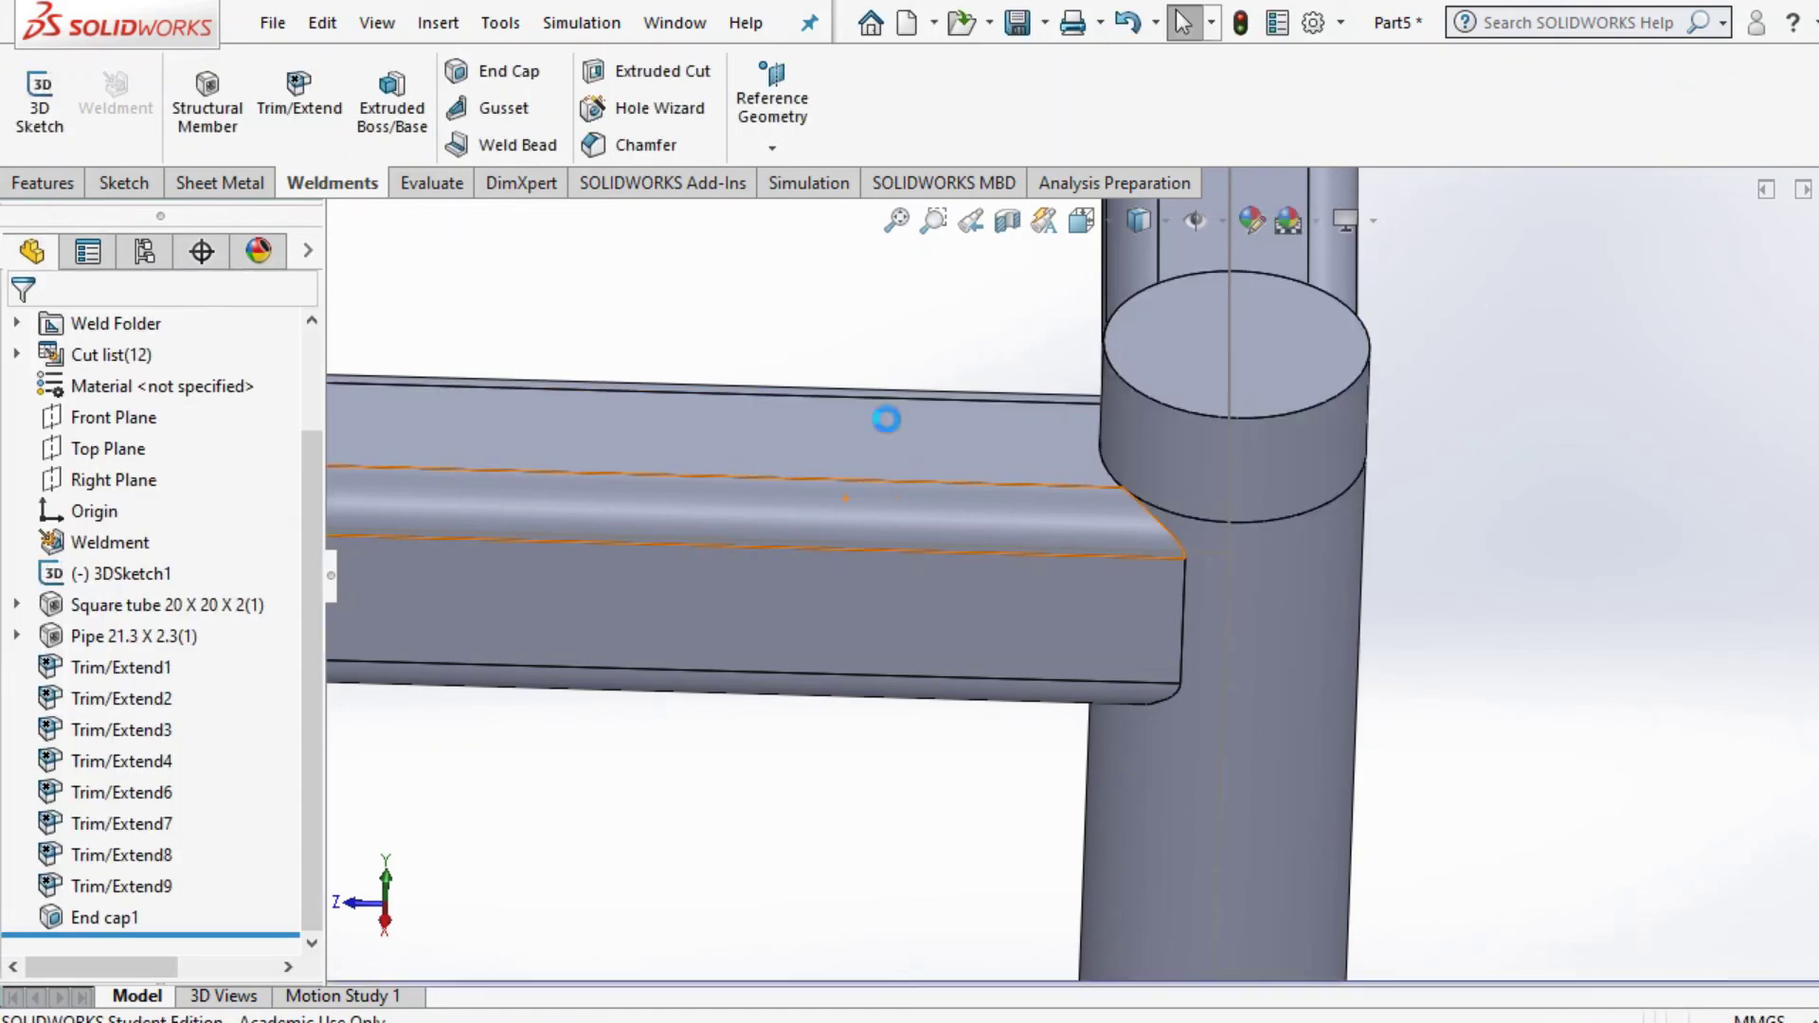
# Step: Start another End Cap and choose the open bottom end face of one pipe leg
pyautogui.scroll(7, 1144, 575)
pyautogui.moveTo(1090, 677); pyautogui.dragTo(1060, 549, button='middle')
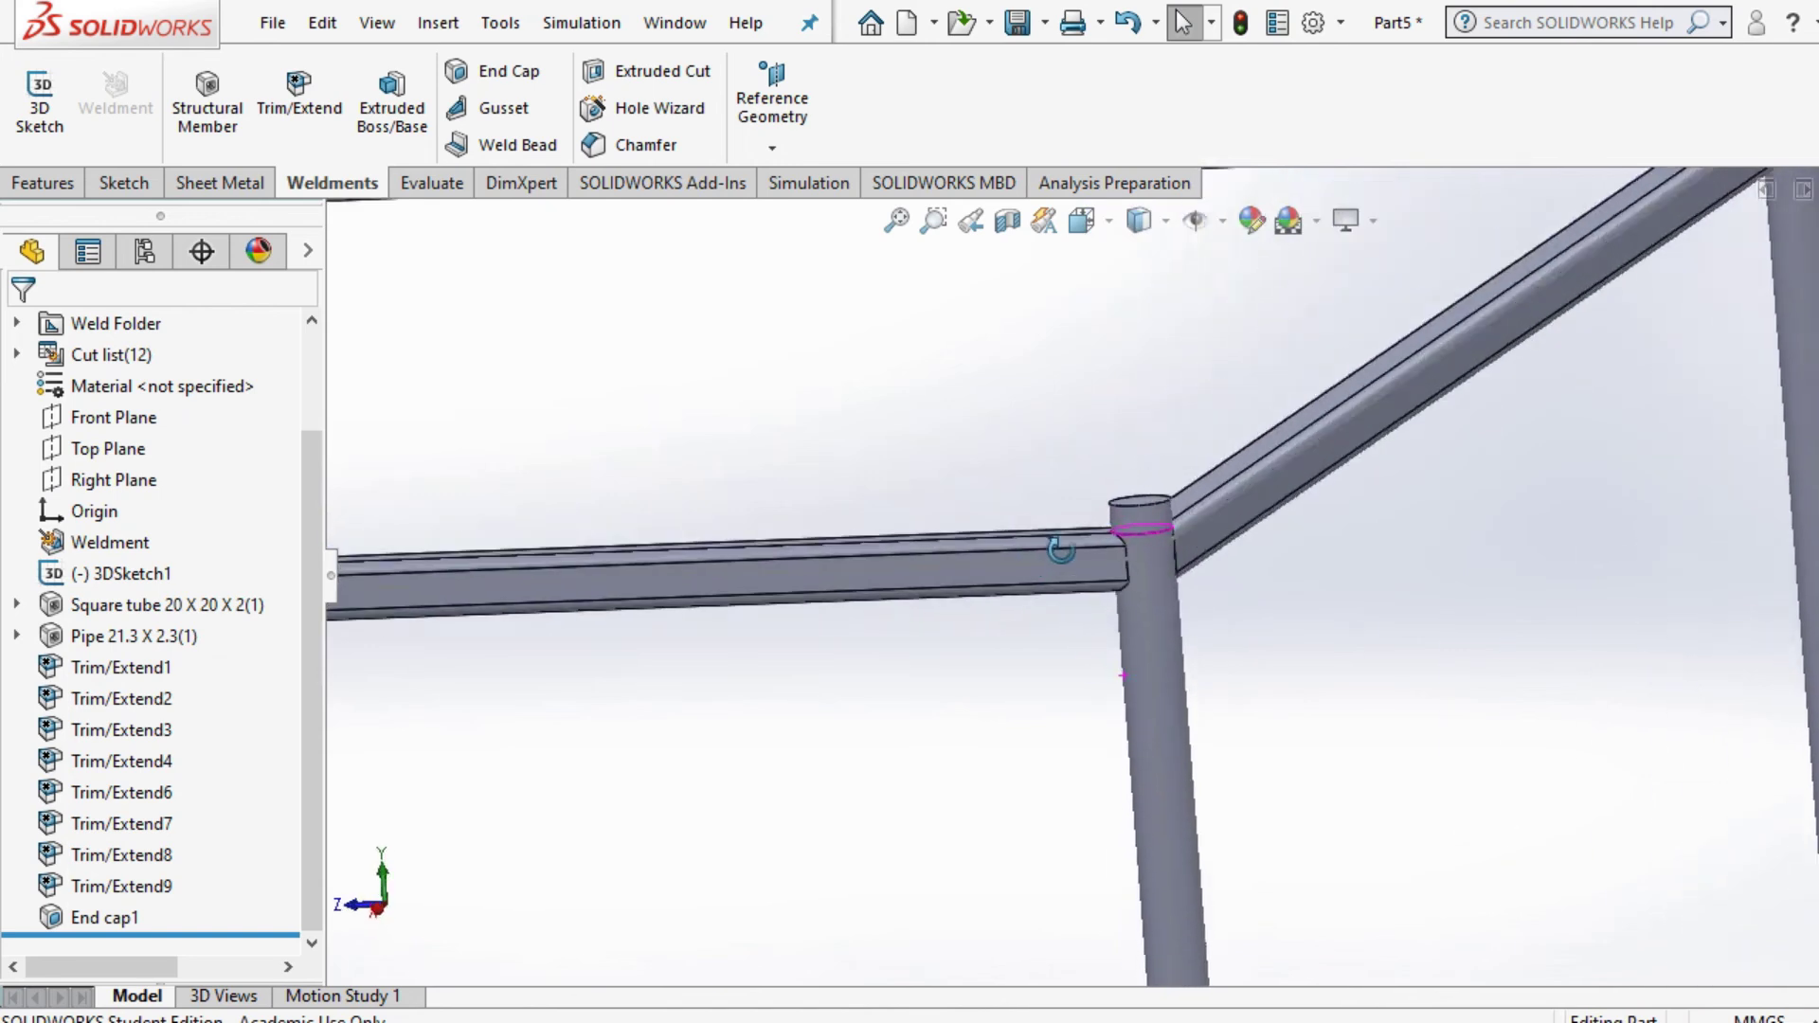
pyautogui.scroll(8, 1099, 651)
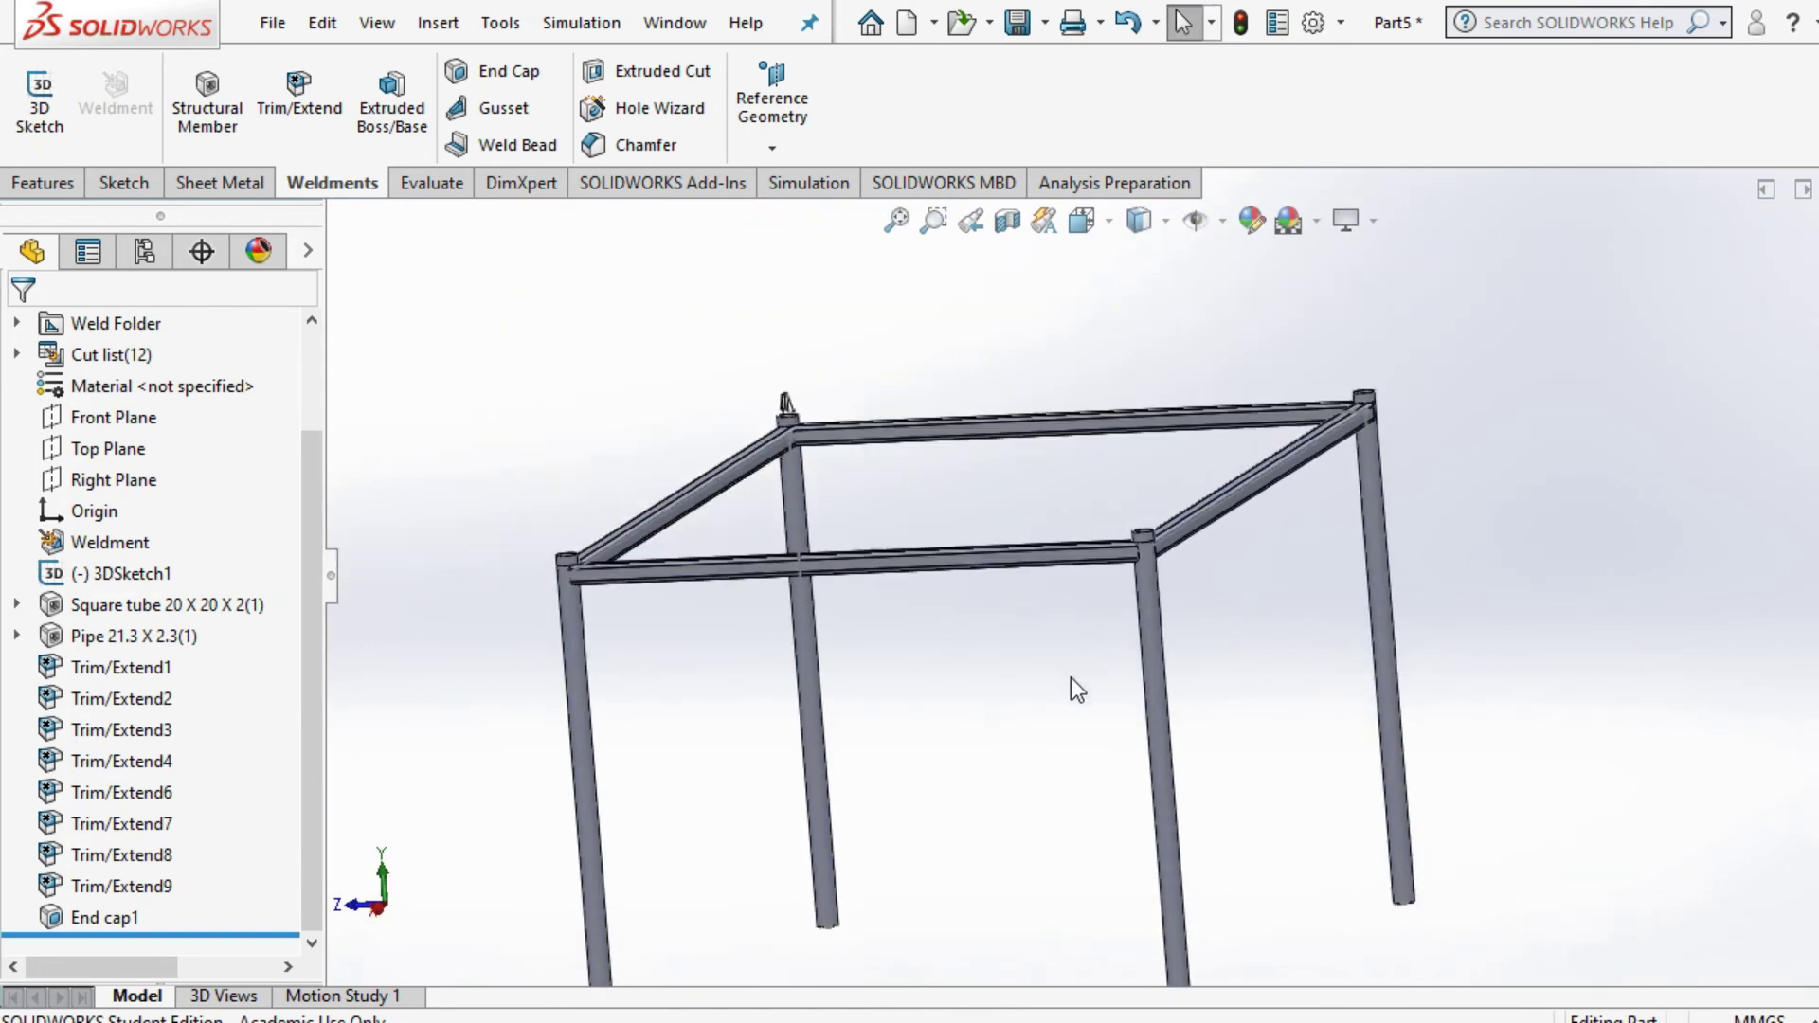
pyautogui.moveTo(1061, 766); pyautogui.dragTo(1088, 495, button='middle')
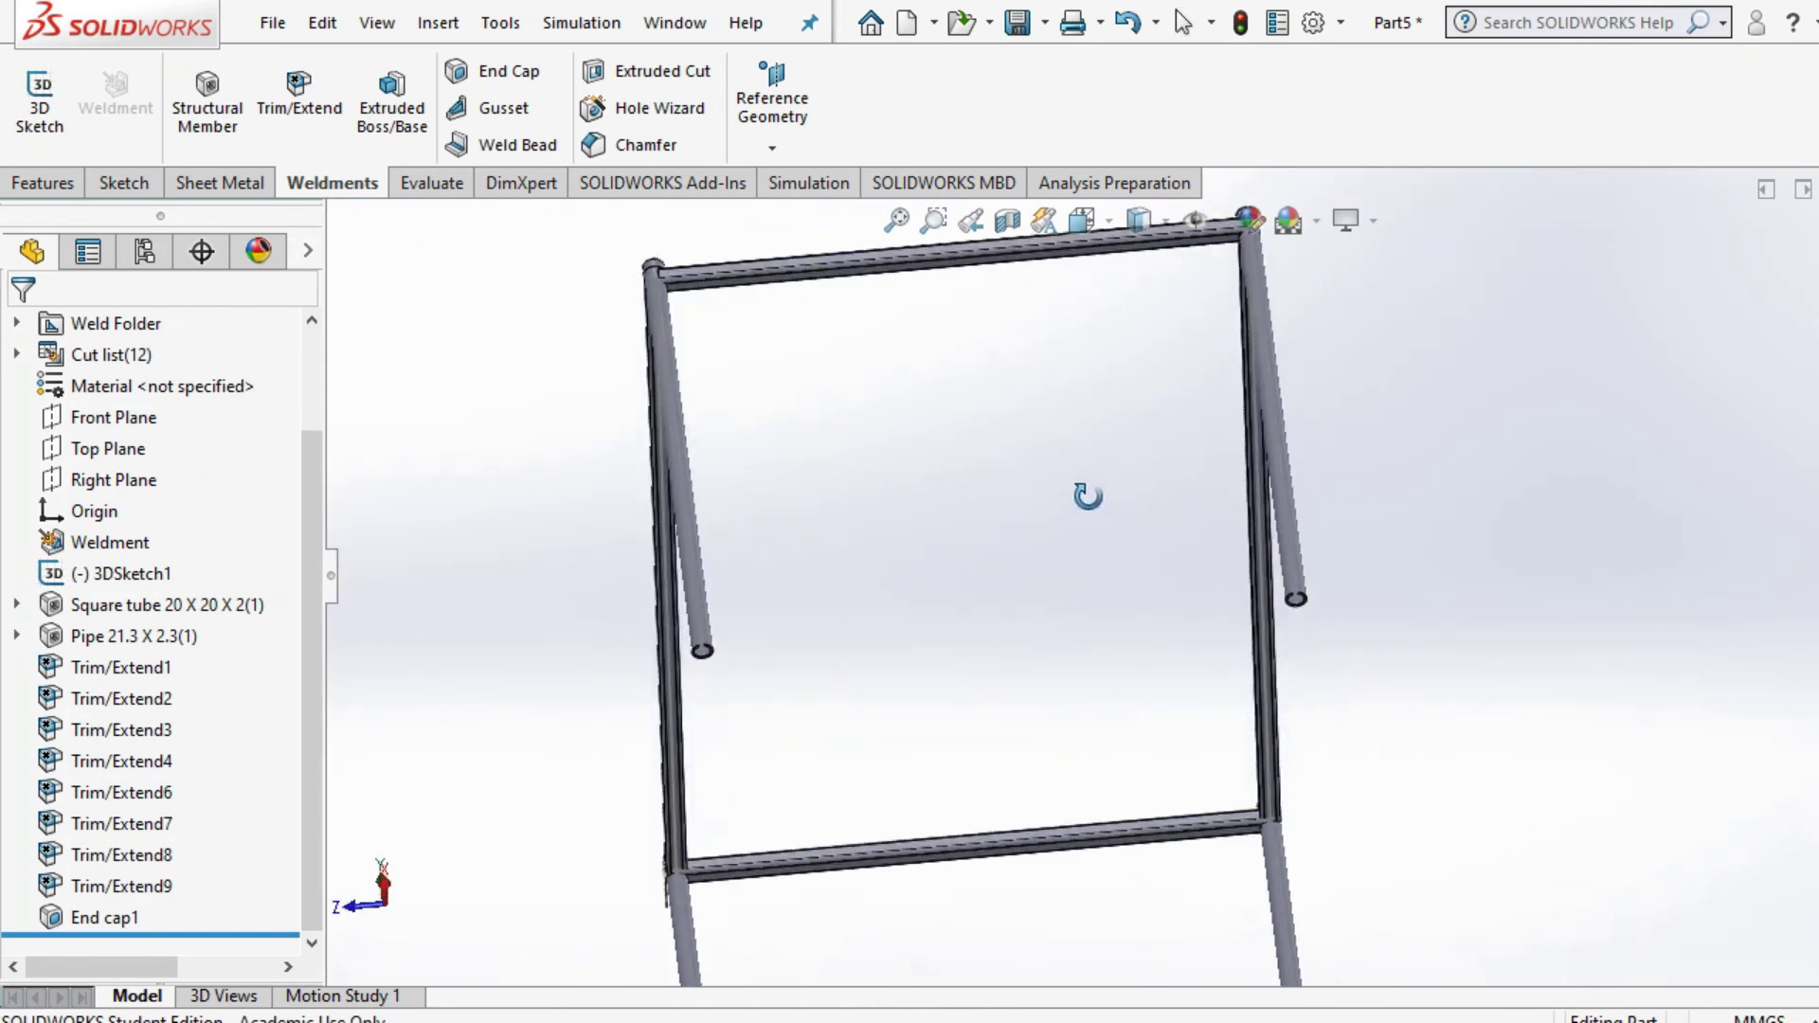
pyautogui.scroll(-8, 739, 597)
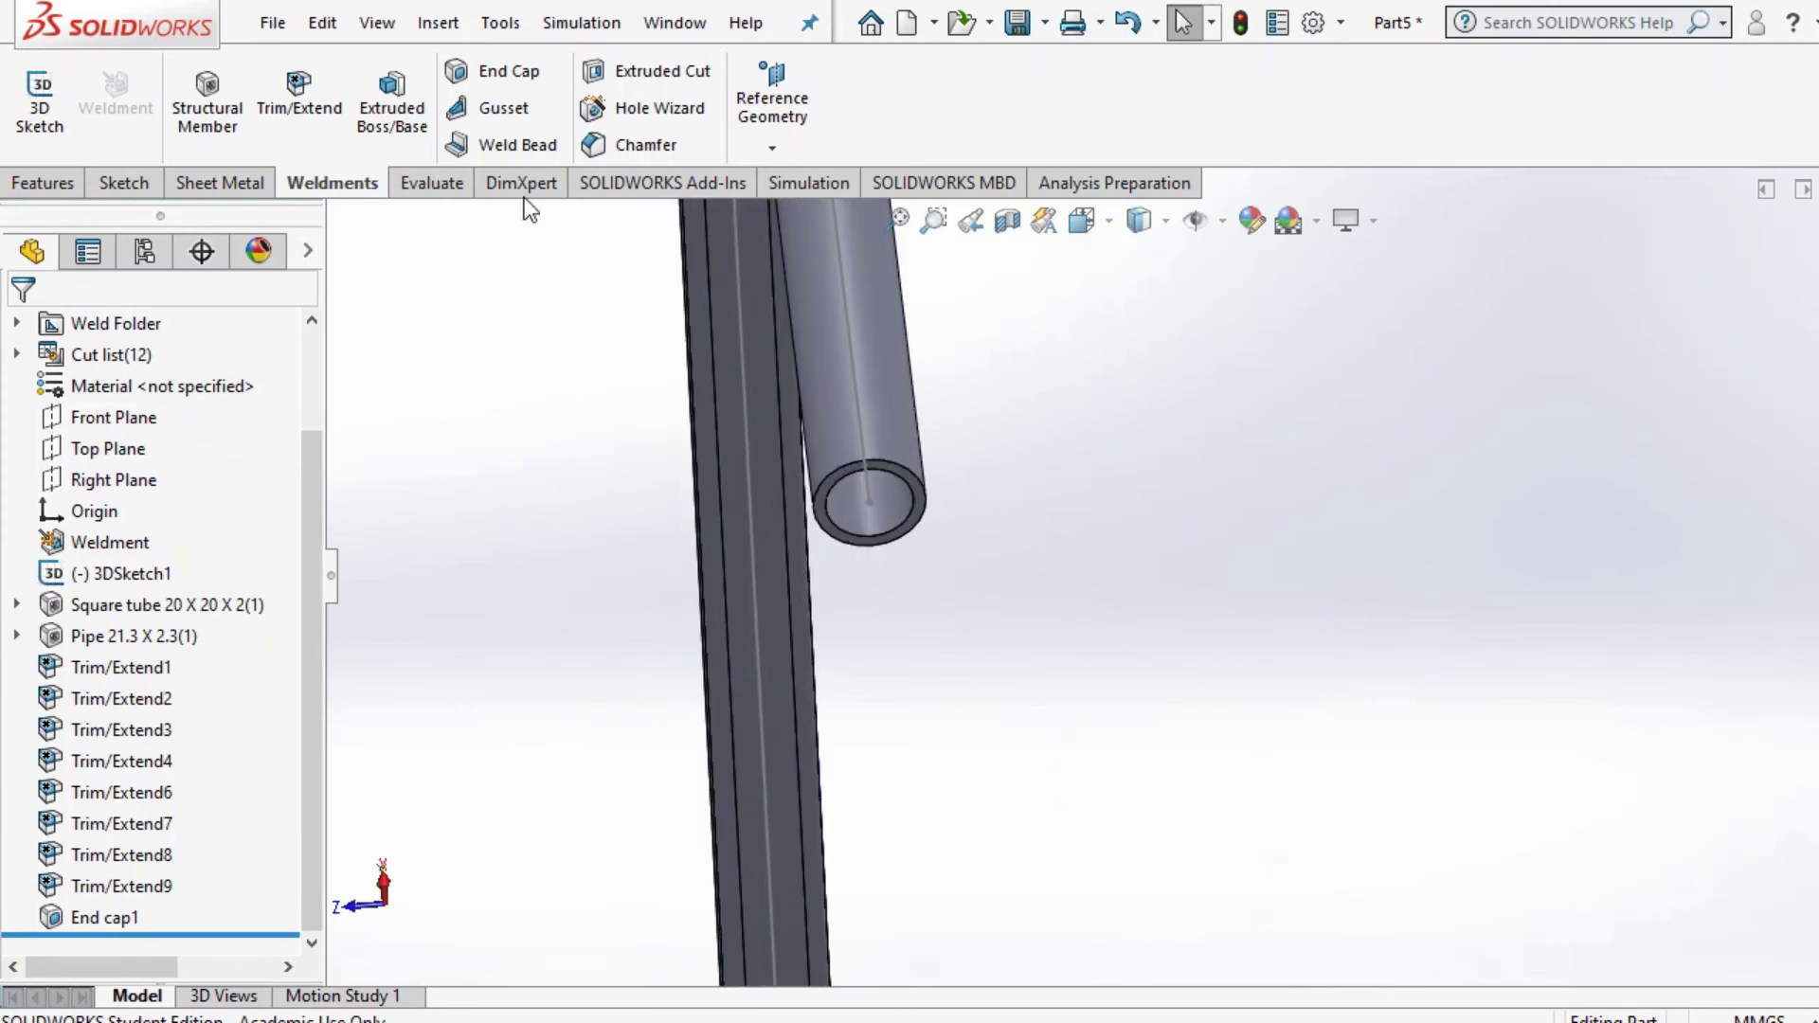
pyautogui.click(494, 71)
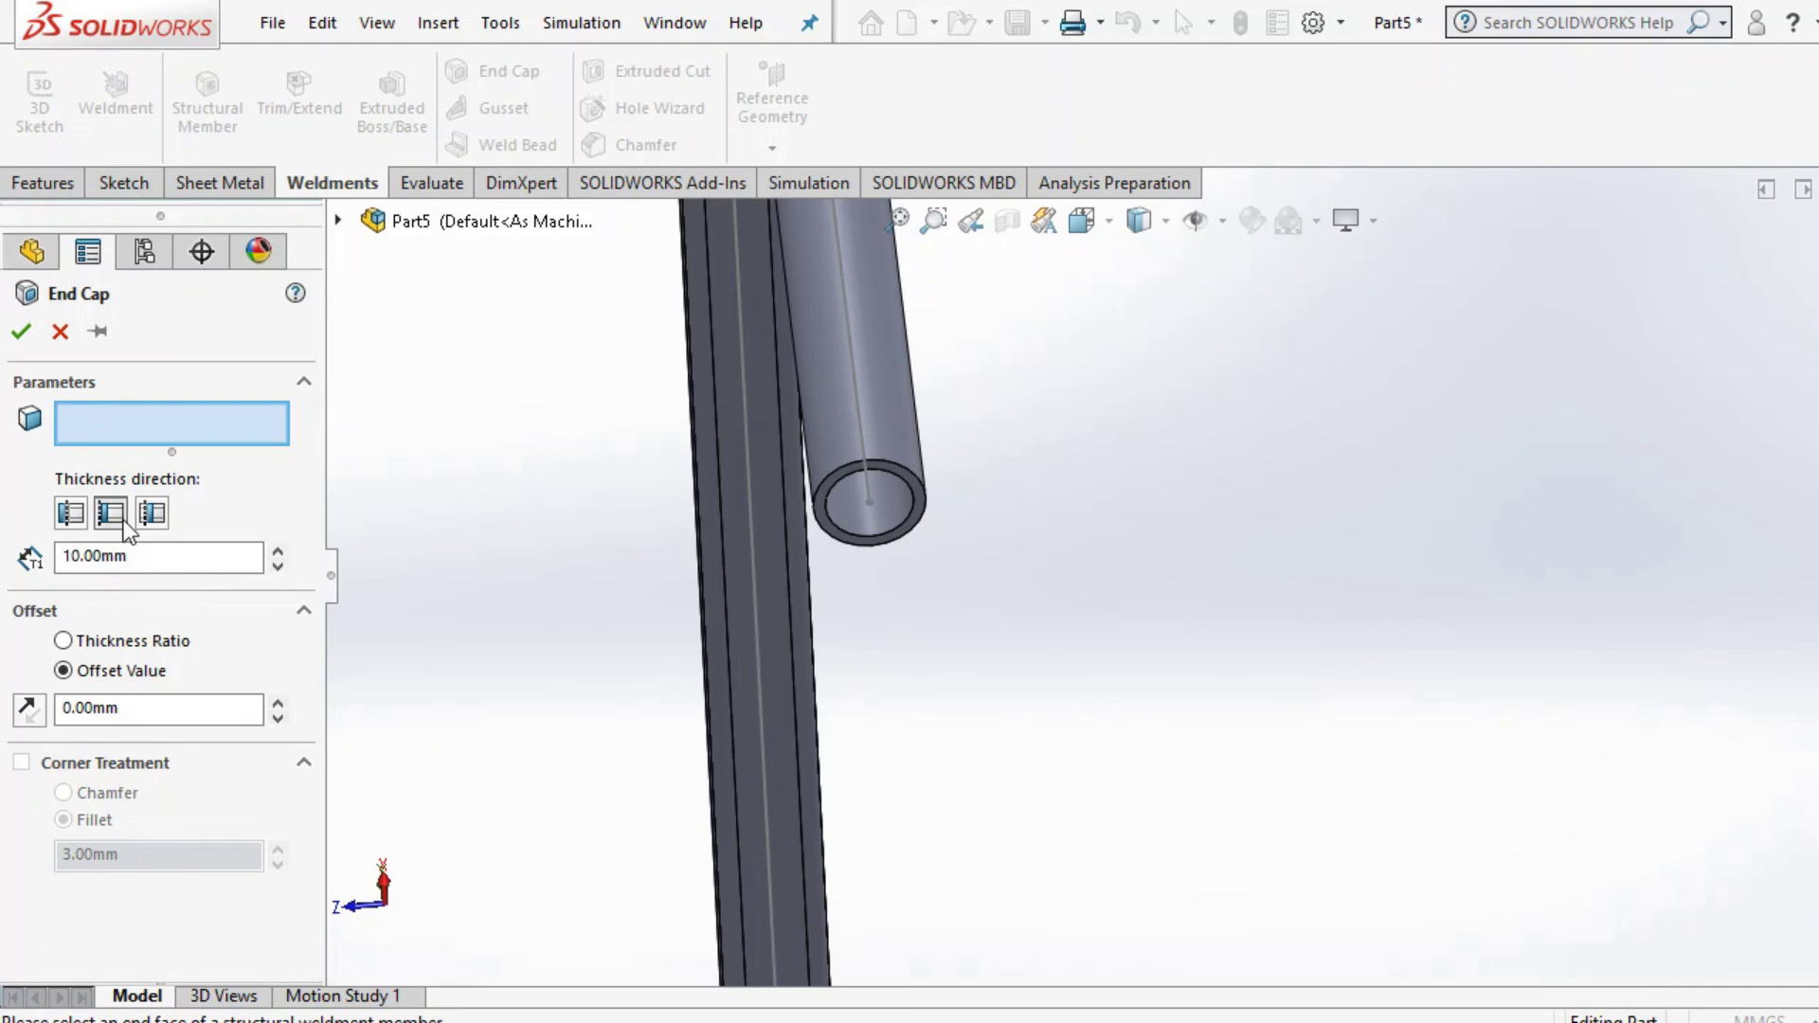
pyautogui.click(855, 540)
pyautogui.moveTo(856, 542); pyautogui.dragTo(885, 622, button='middle')
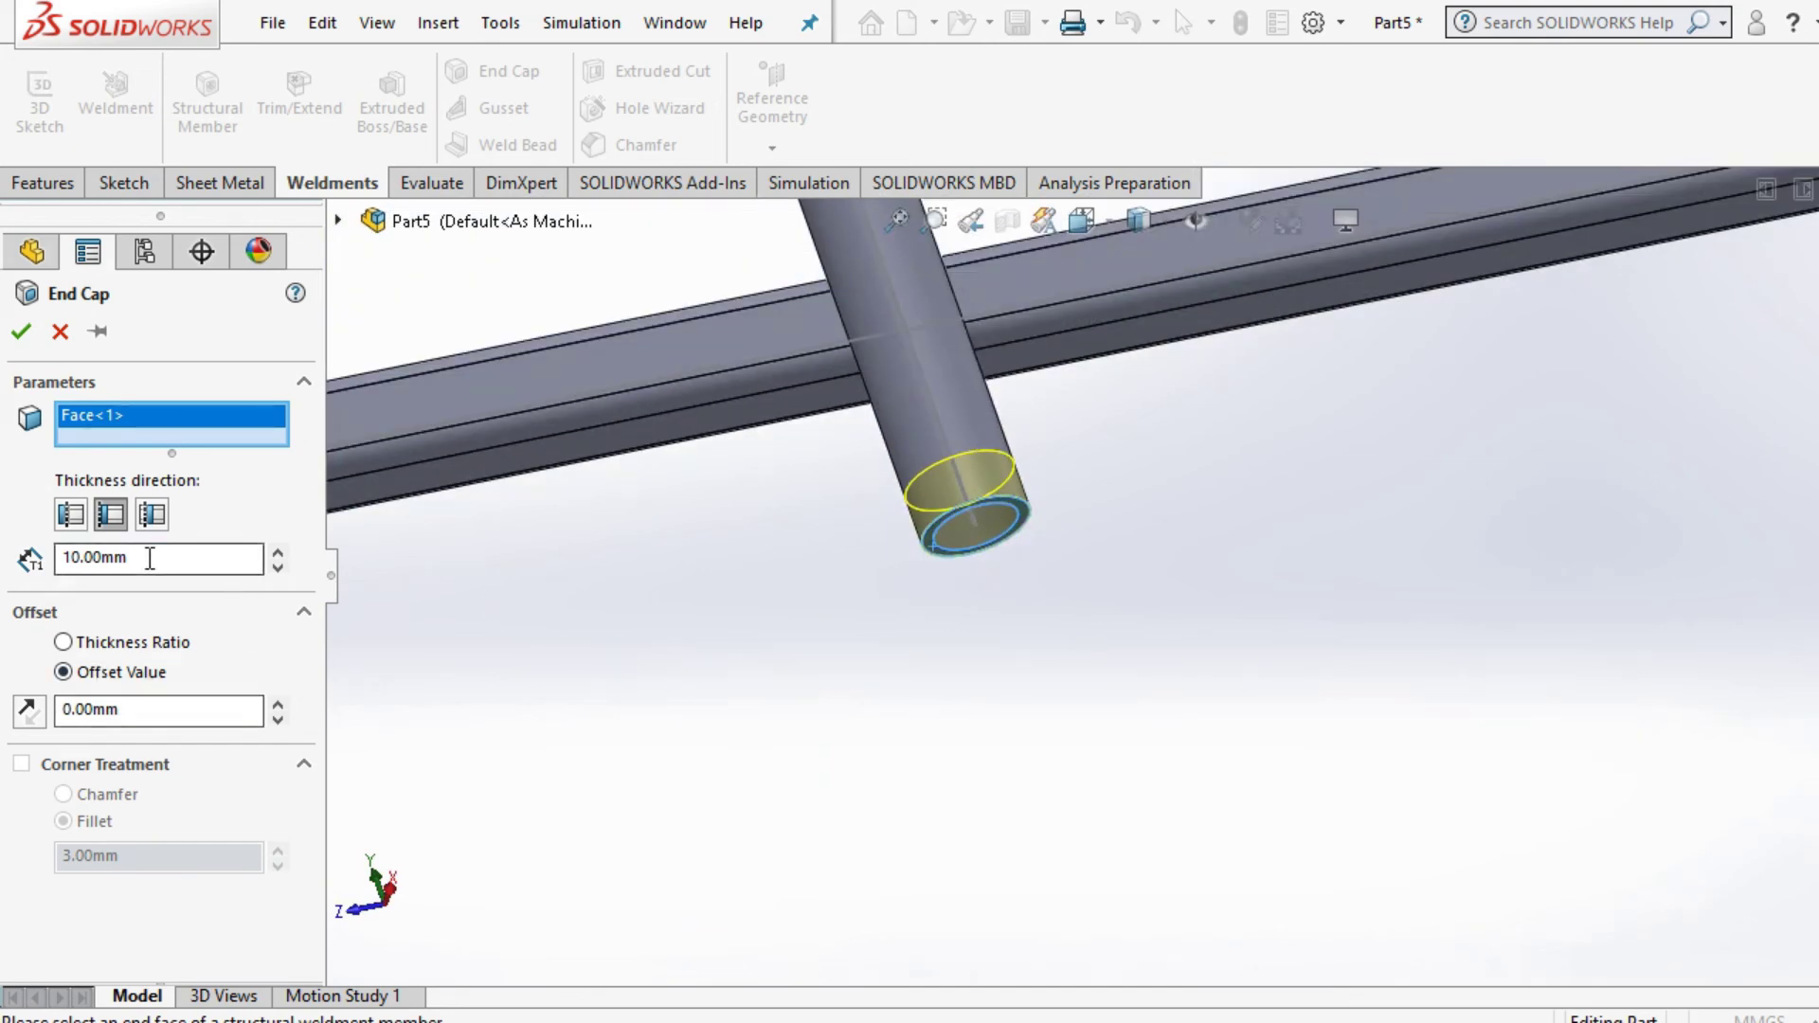
# Step: Try a 20 mm offset for the bottom end cap and set the offset value back to 0 mm
pyautogui.moveTo(149, 557); pyautogui.dragTo(8, 571)
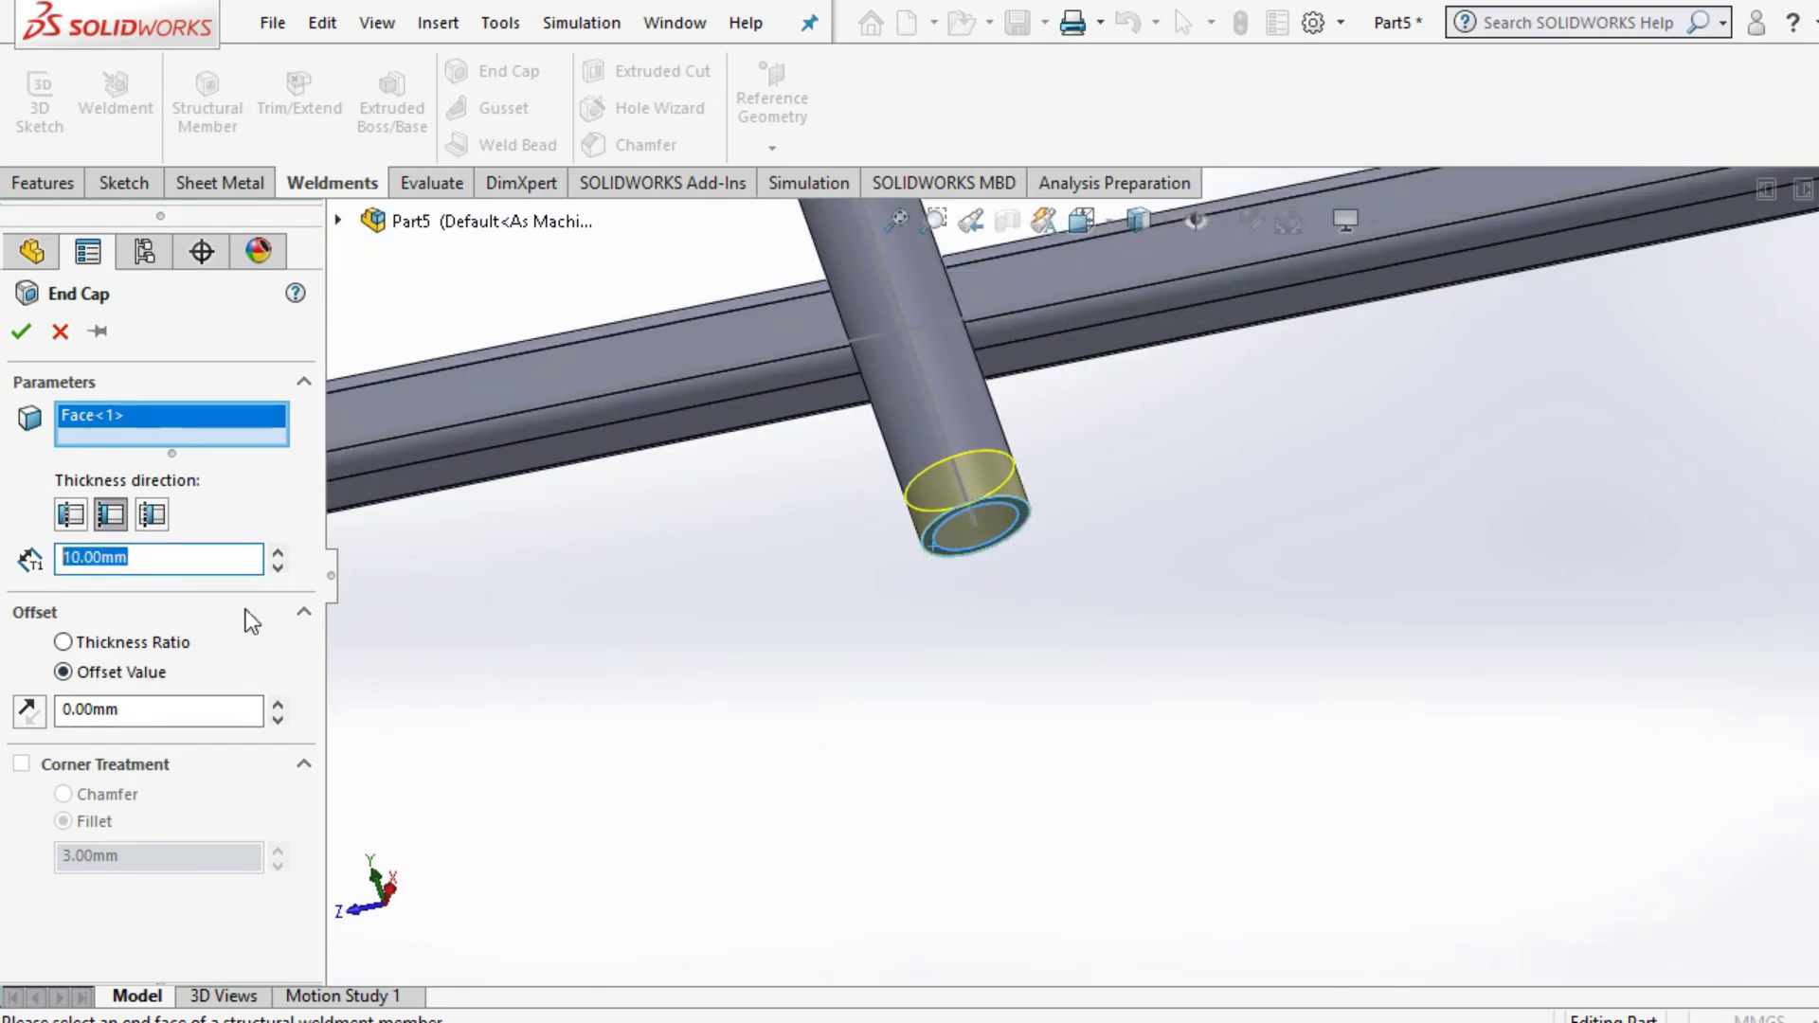
pyautogui.click(276, 706)
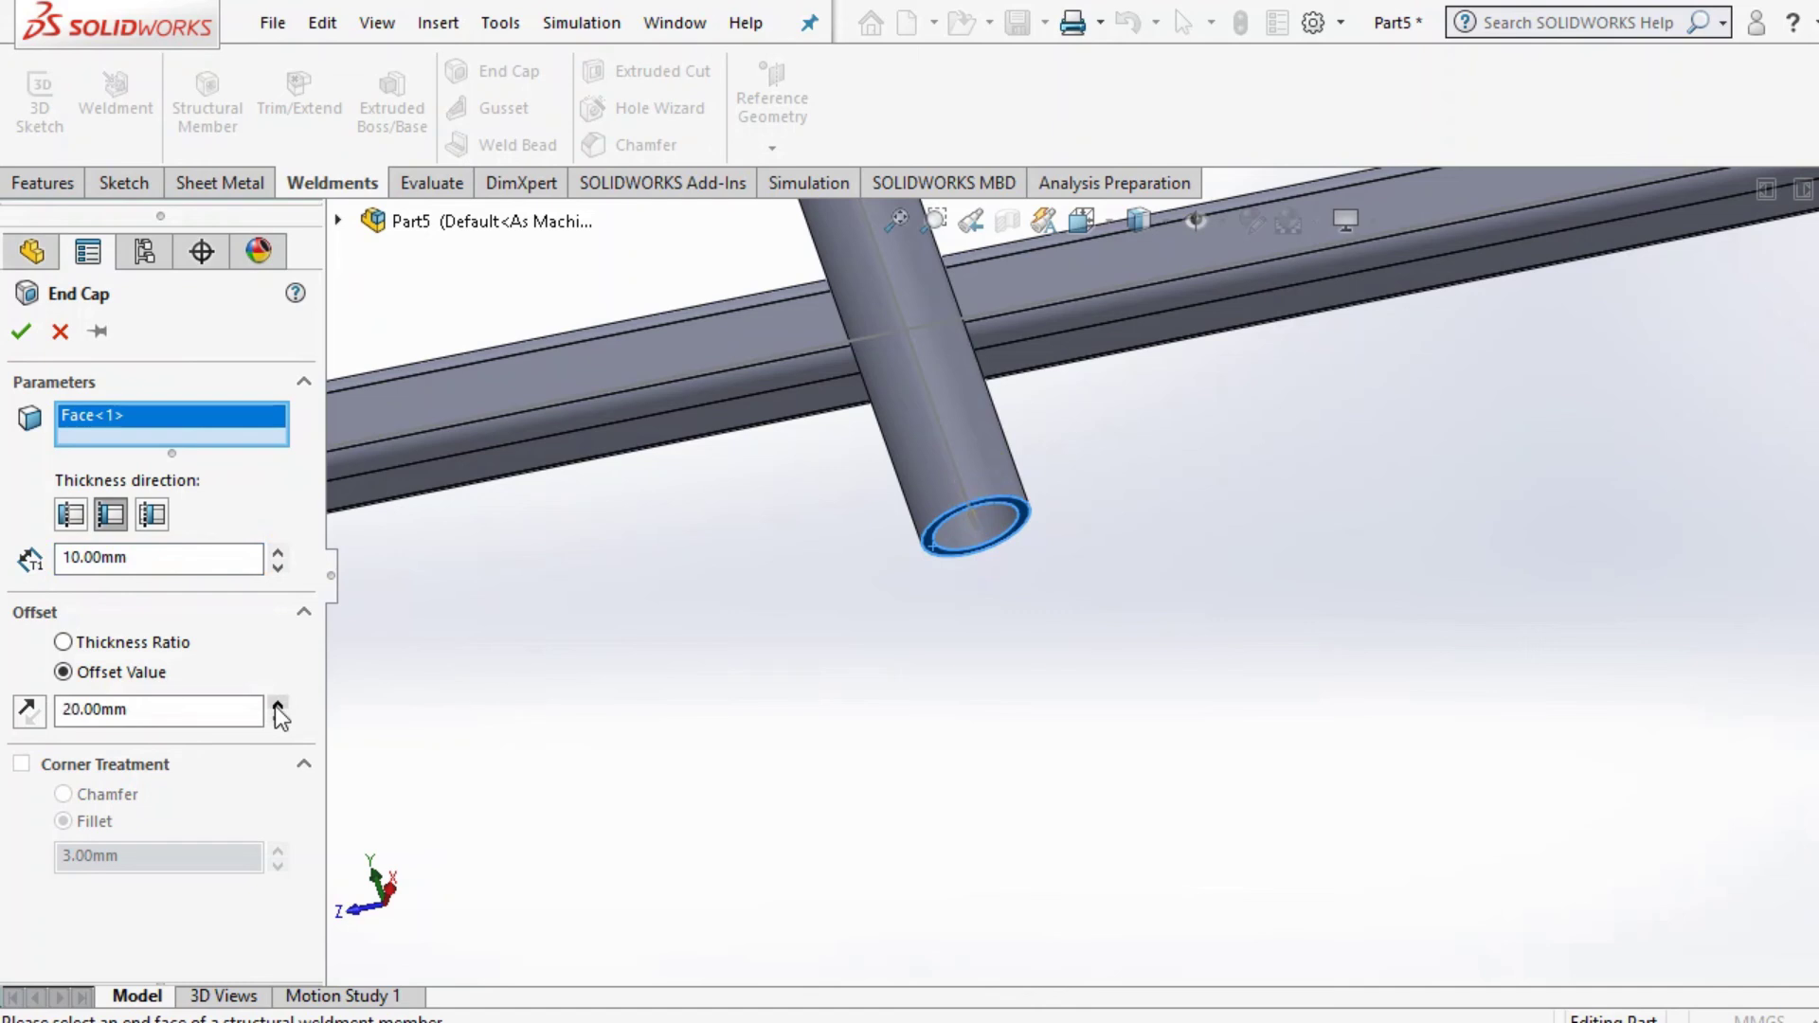
pyautogui.doubleClick(95, 708)
pyautogui.press('BackSpace')
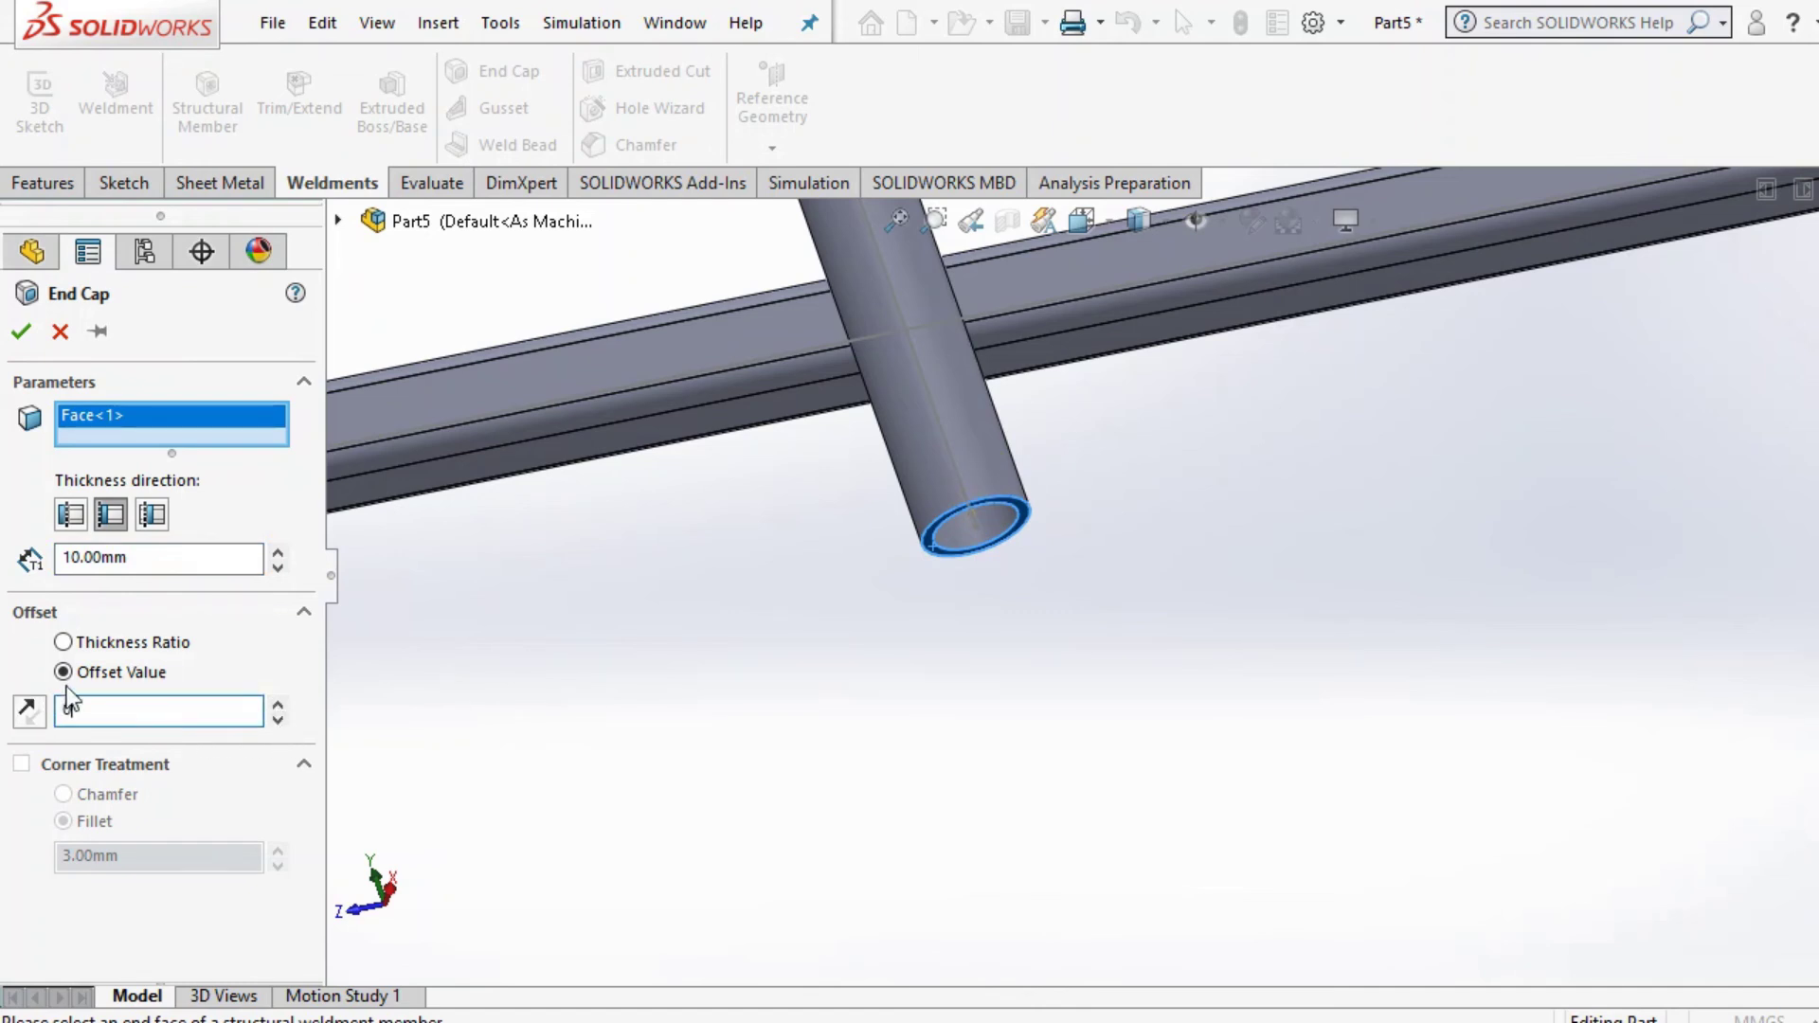
pyautogui.write('0')
pyautogui.press('Return')
pyautogui.scroll(5, 695, 679)
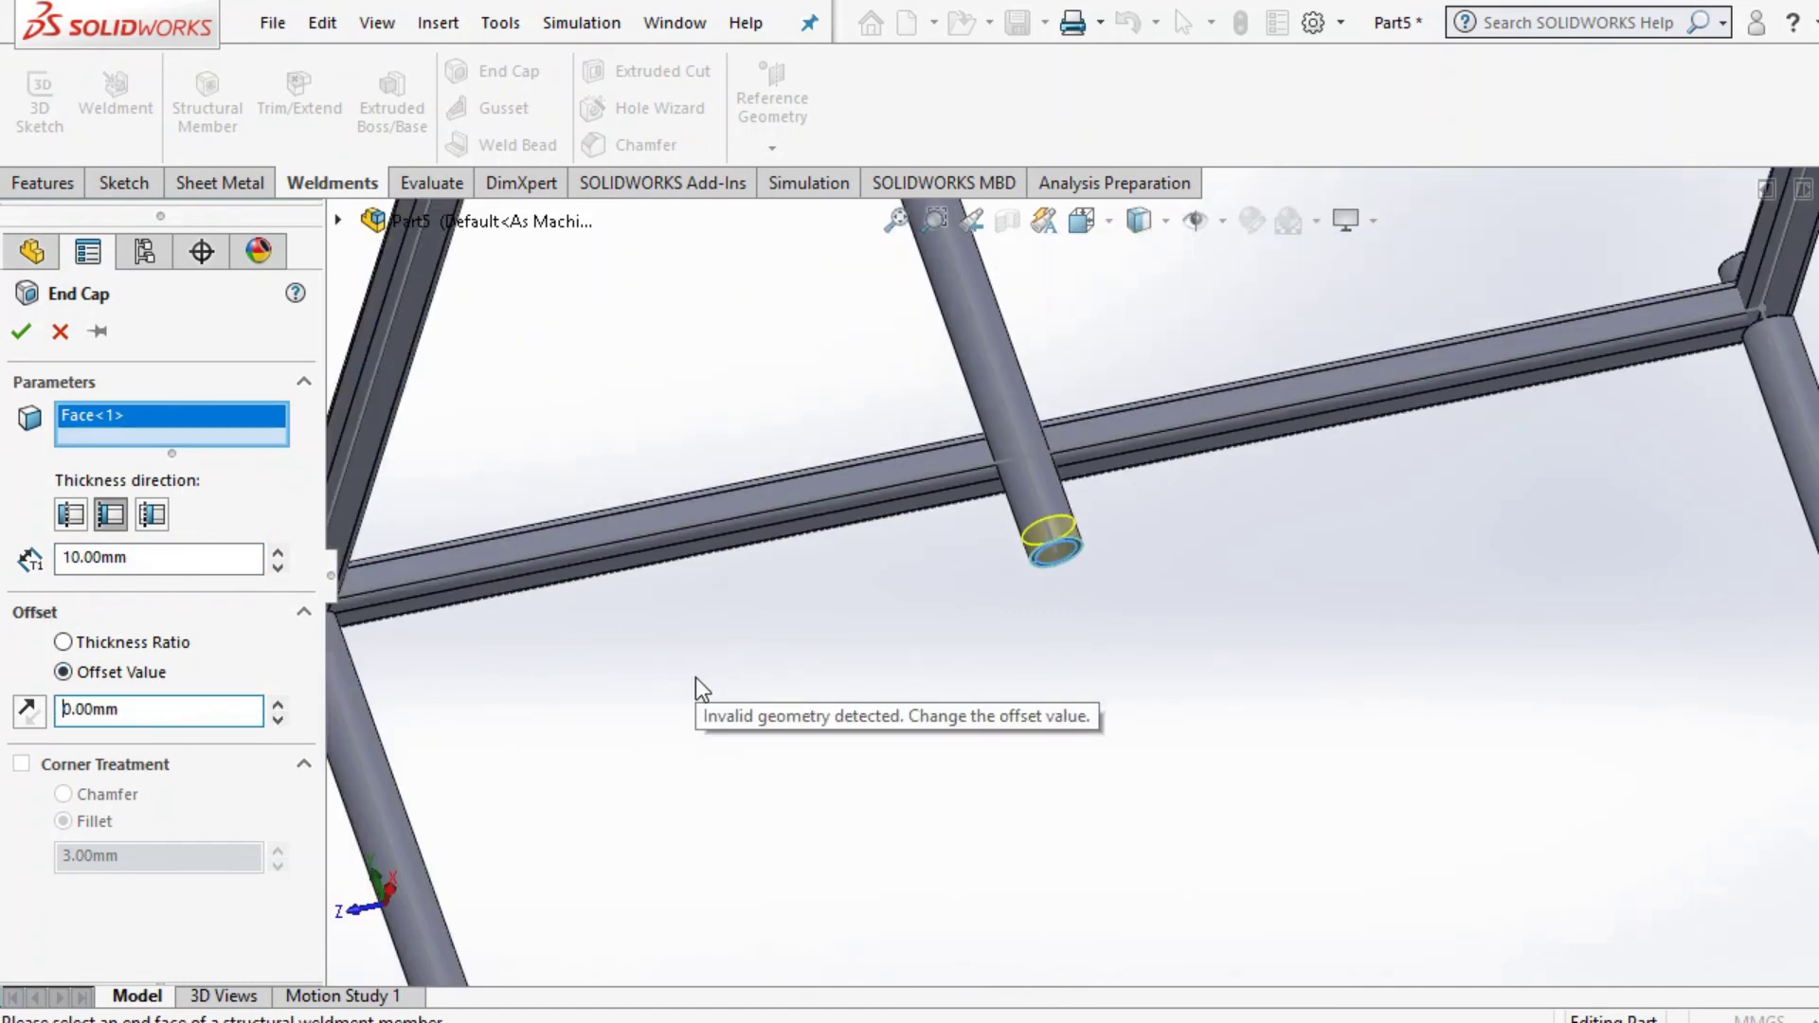
pyautogui.scroll(3, 1019, 941)
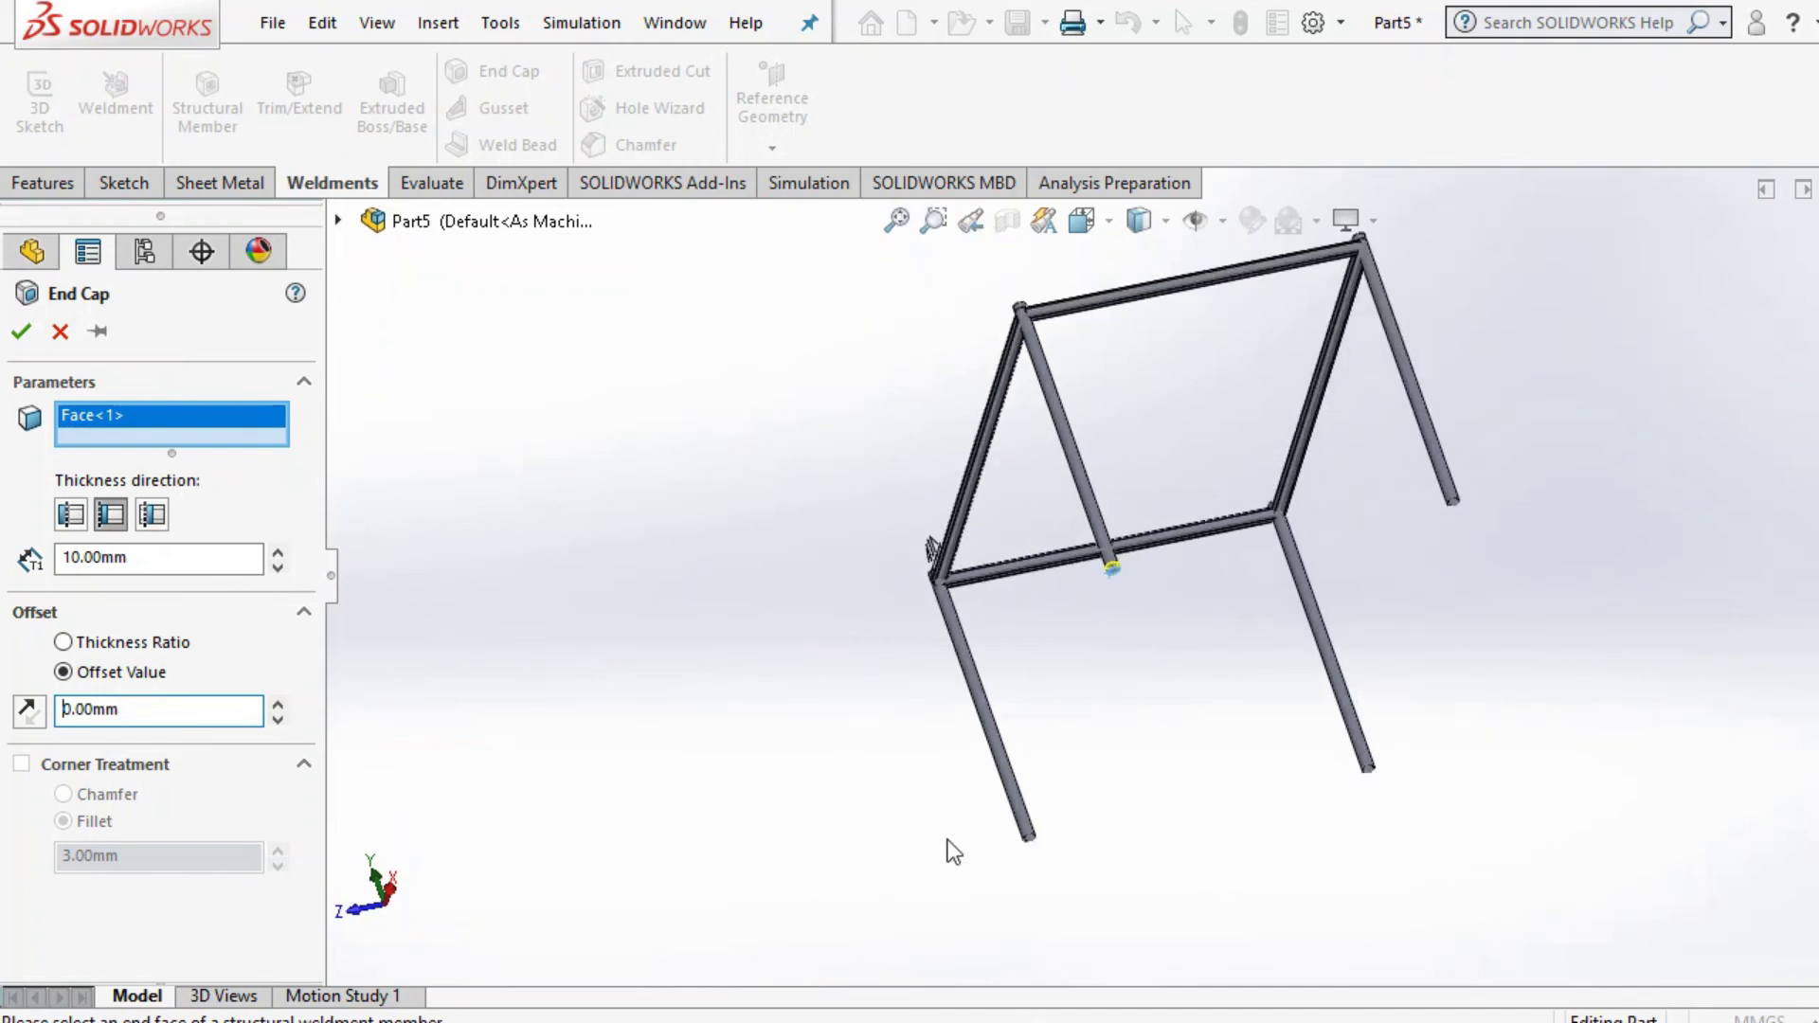
# Step: Add the open bottom end faces of two more pipe legs to the end cap selection
pyautogui.scroll(-8, 1082, 808)
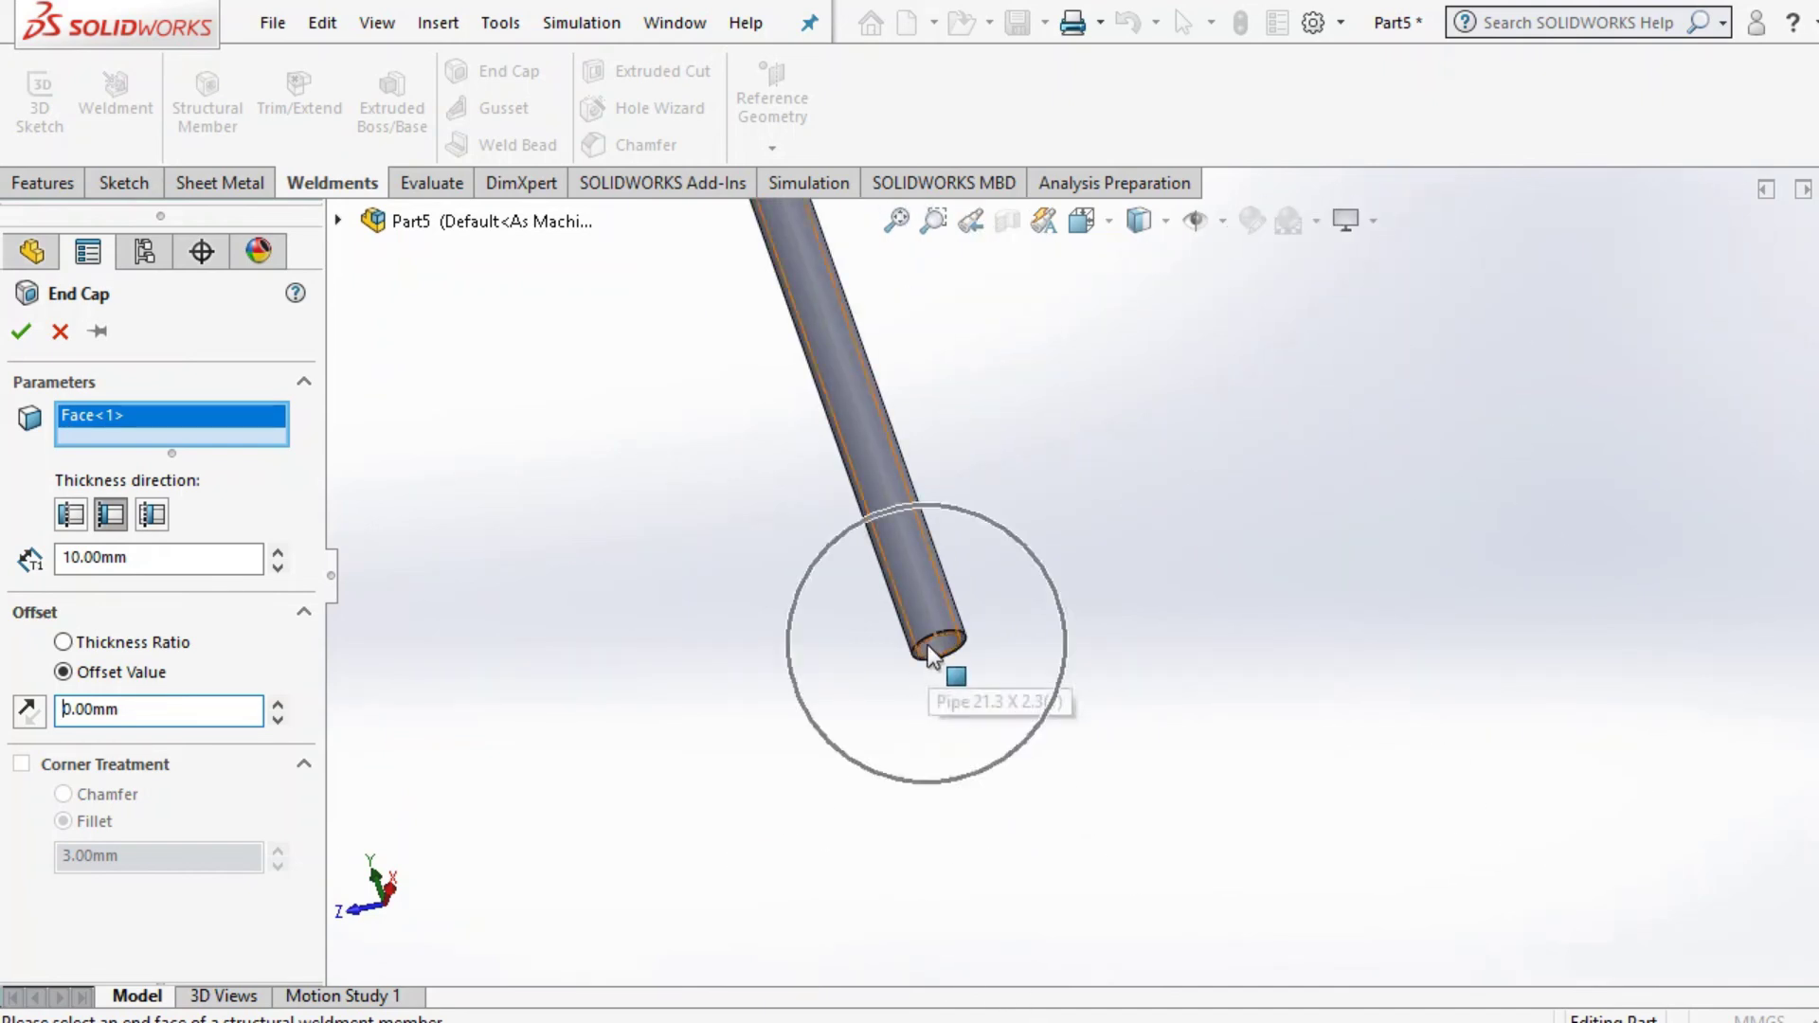
pyautogui.scroll(-5, 947, 677)
pyautogui.click(974, 589)
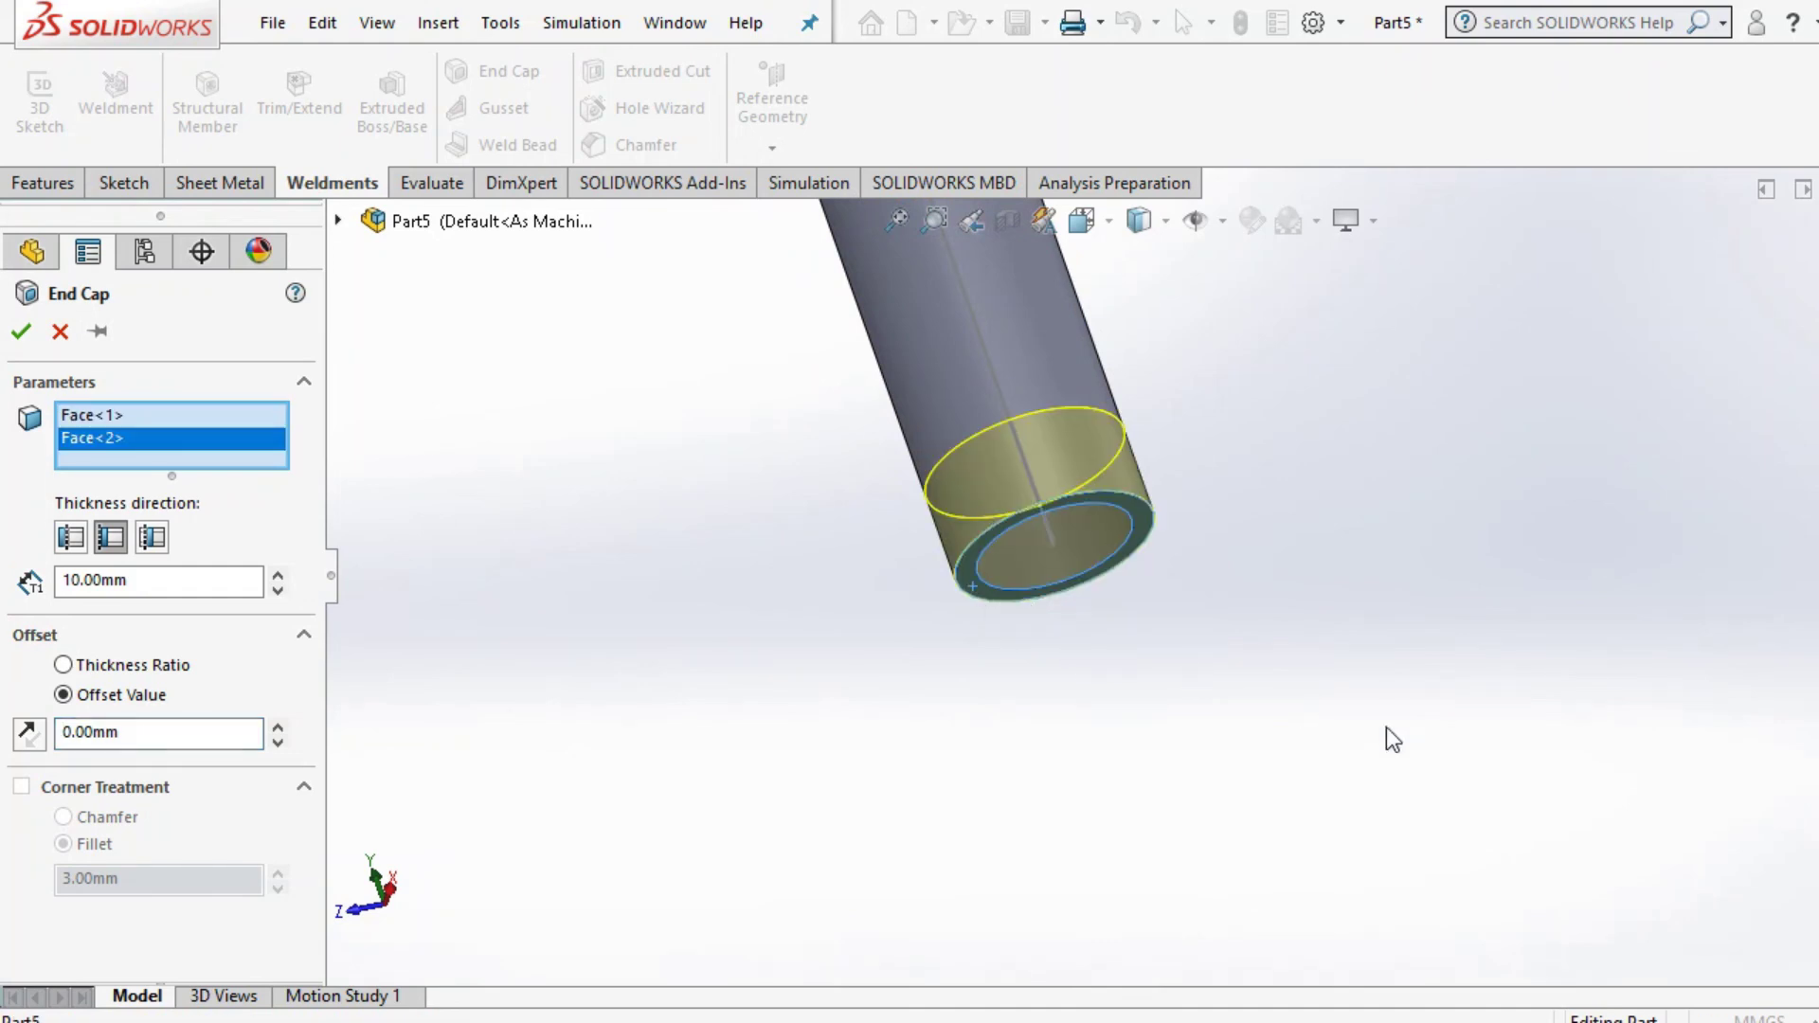
pyautogui.scroll(5, 1539, 749)
pyautogui.scroll(-5, 1610, 644)
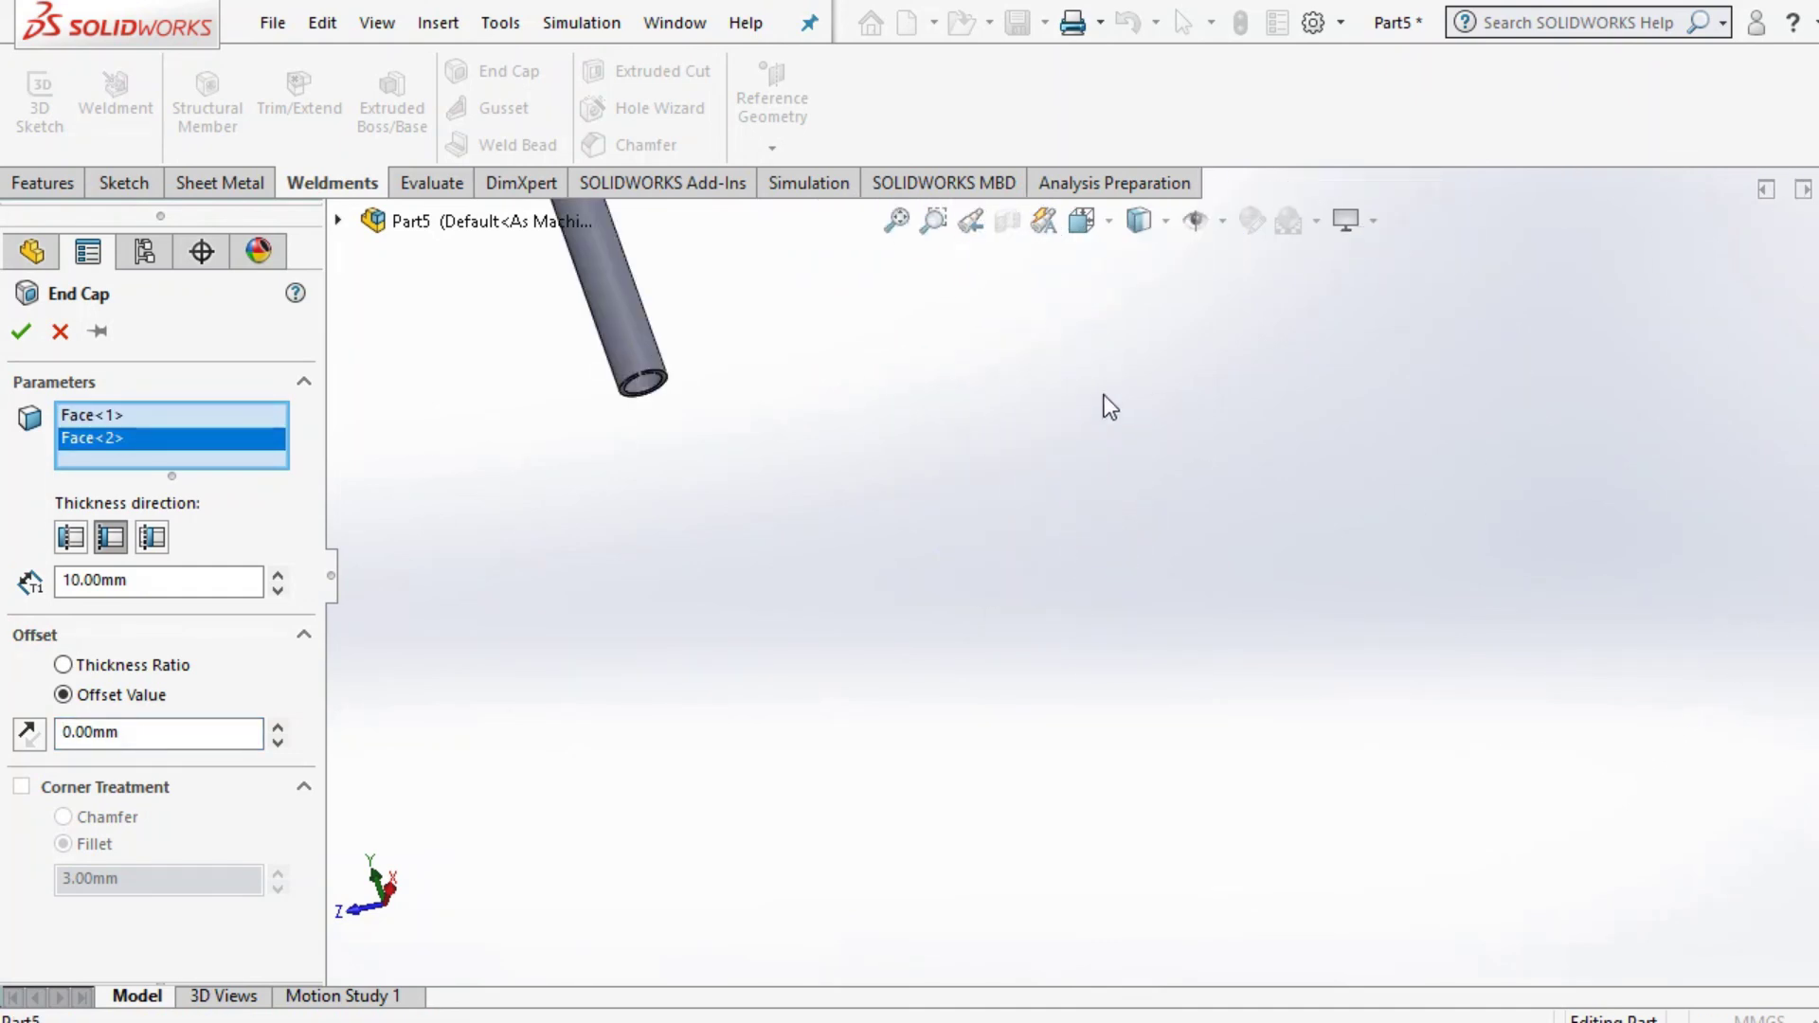
pyautogui.scroll(-4, 1104, 396)
pyautogui.scroll(5, 555, 320)
pyautogui.scroll(-7, 565, 468)
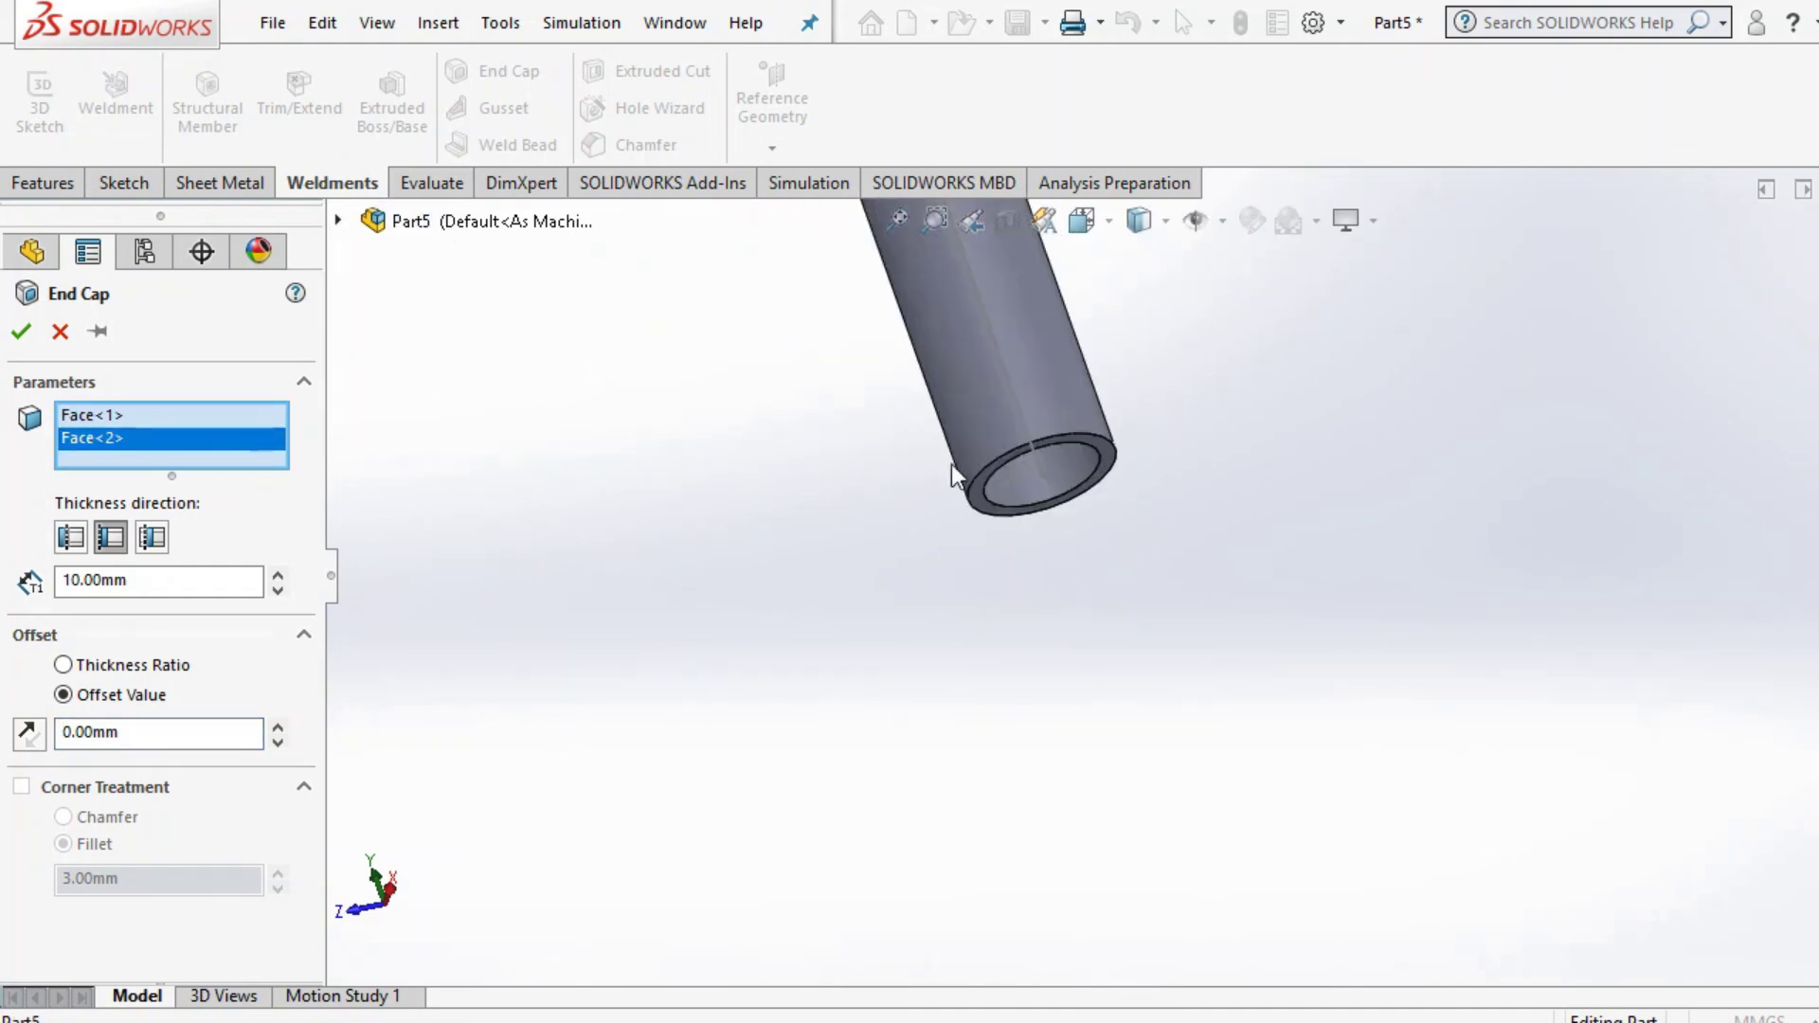
pyautogui.click(988, 512)
pyautogui.scroll(6, 1080, 517)
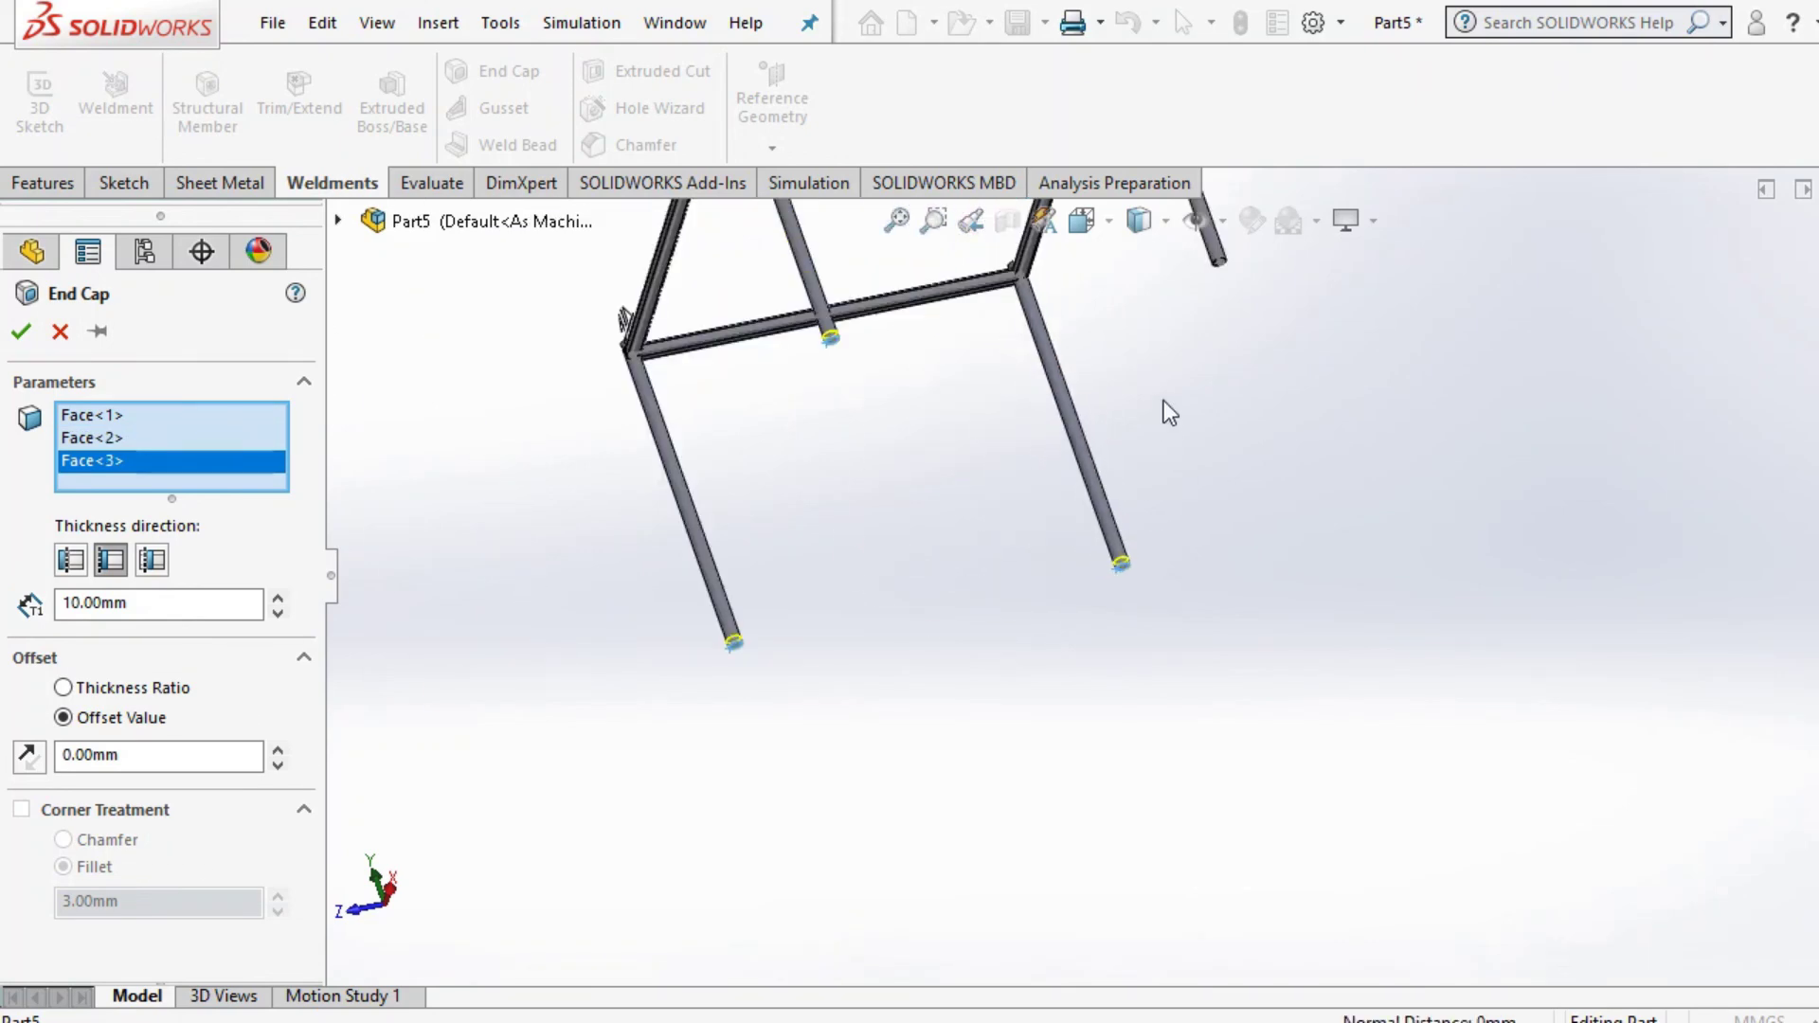
# Step: Add the fourth pipe leg's bottom end face to the selection and create the bottom end caps
pyautogui.scroll(2, 1184, 374)
pyautogui.scroll(-8, 1198, 357)
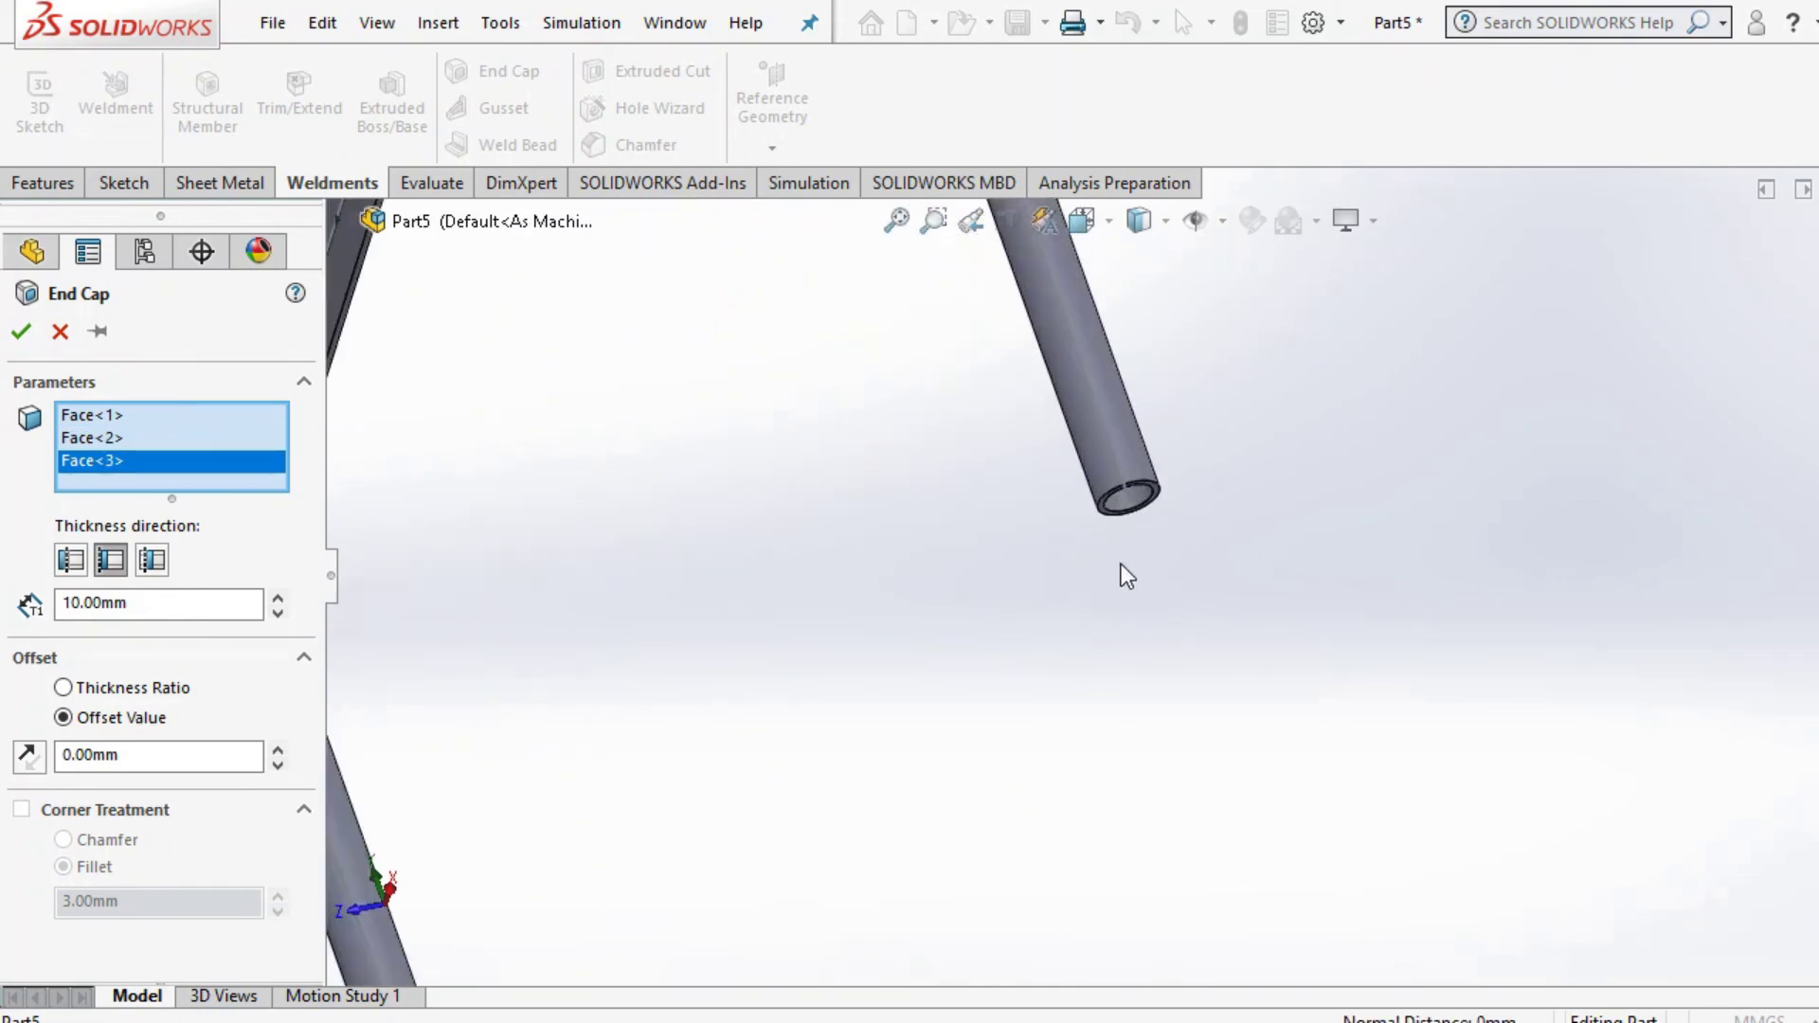
pyautogui.scroll(-3, 1118, 550)
pyautogui.moveTo(1105, 516)
pyautogui.mouseDown(button='middle')
pyautogui.moveTo(1076, 458)
pyautogui.moveTo(1089, 537)
pyautogui.mouseUp(button='middle')
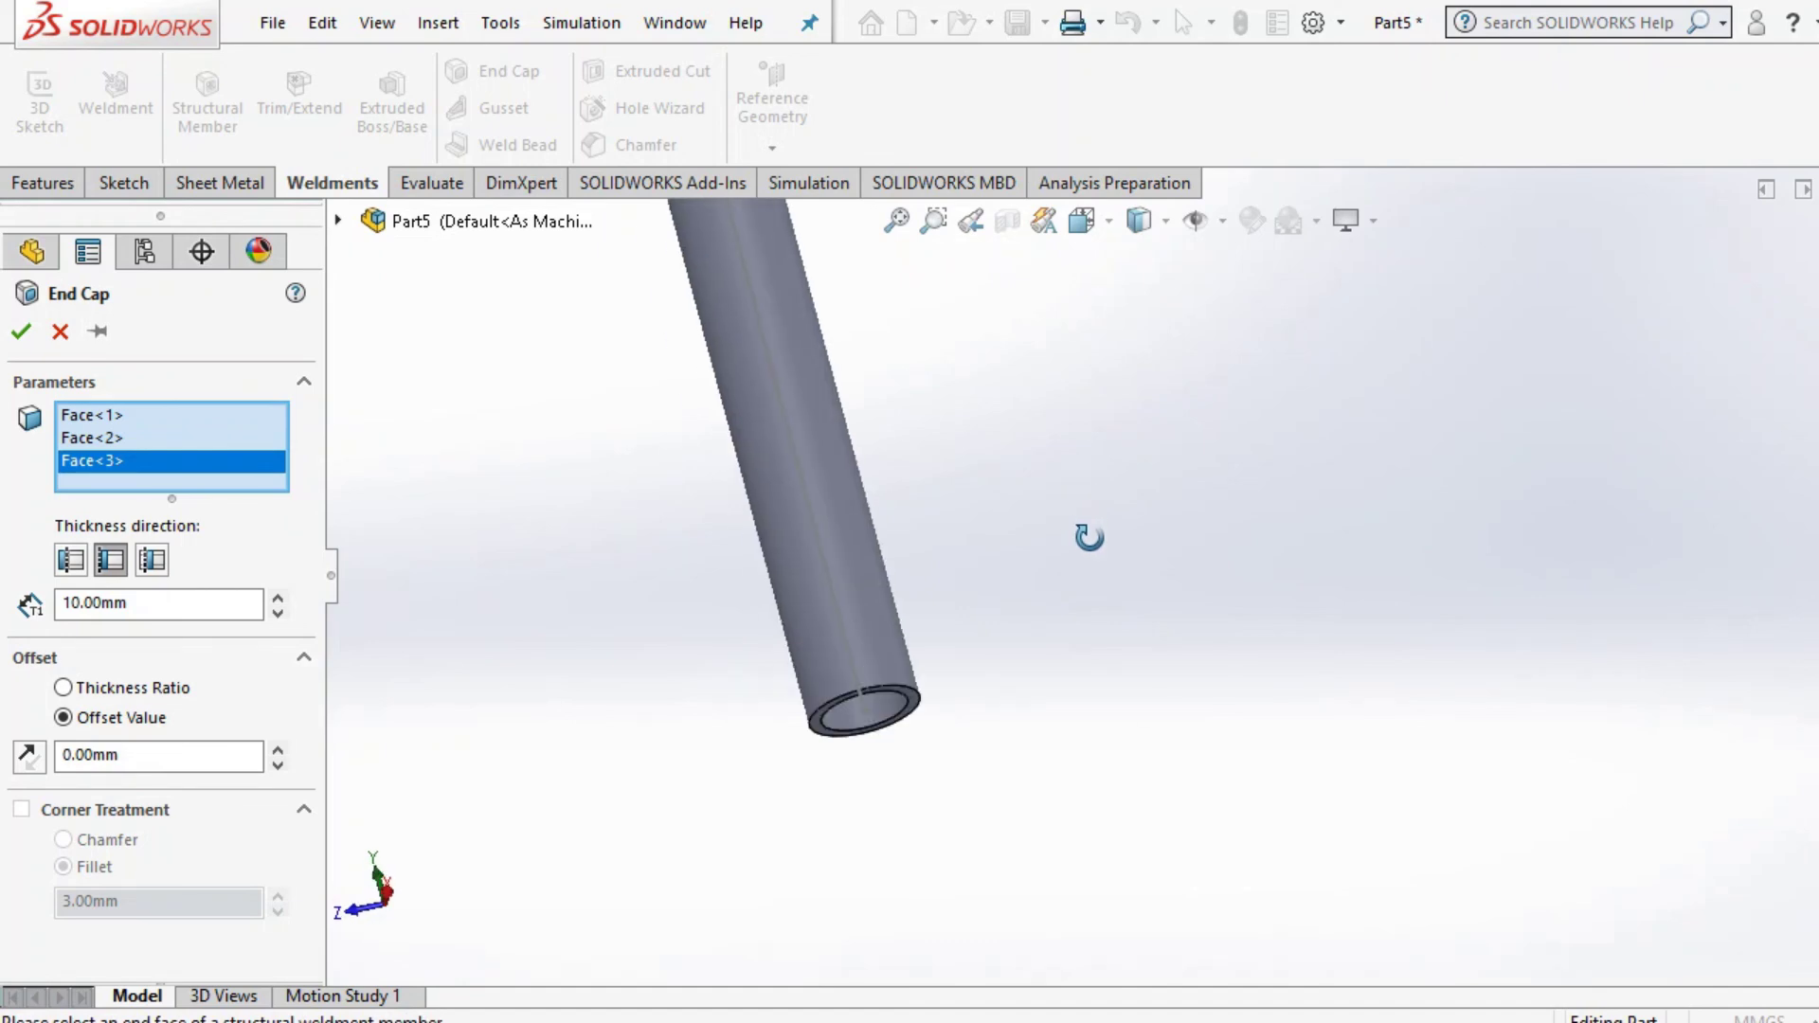
pyautogui.click(829, 722)
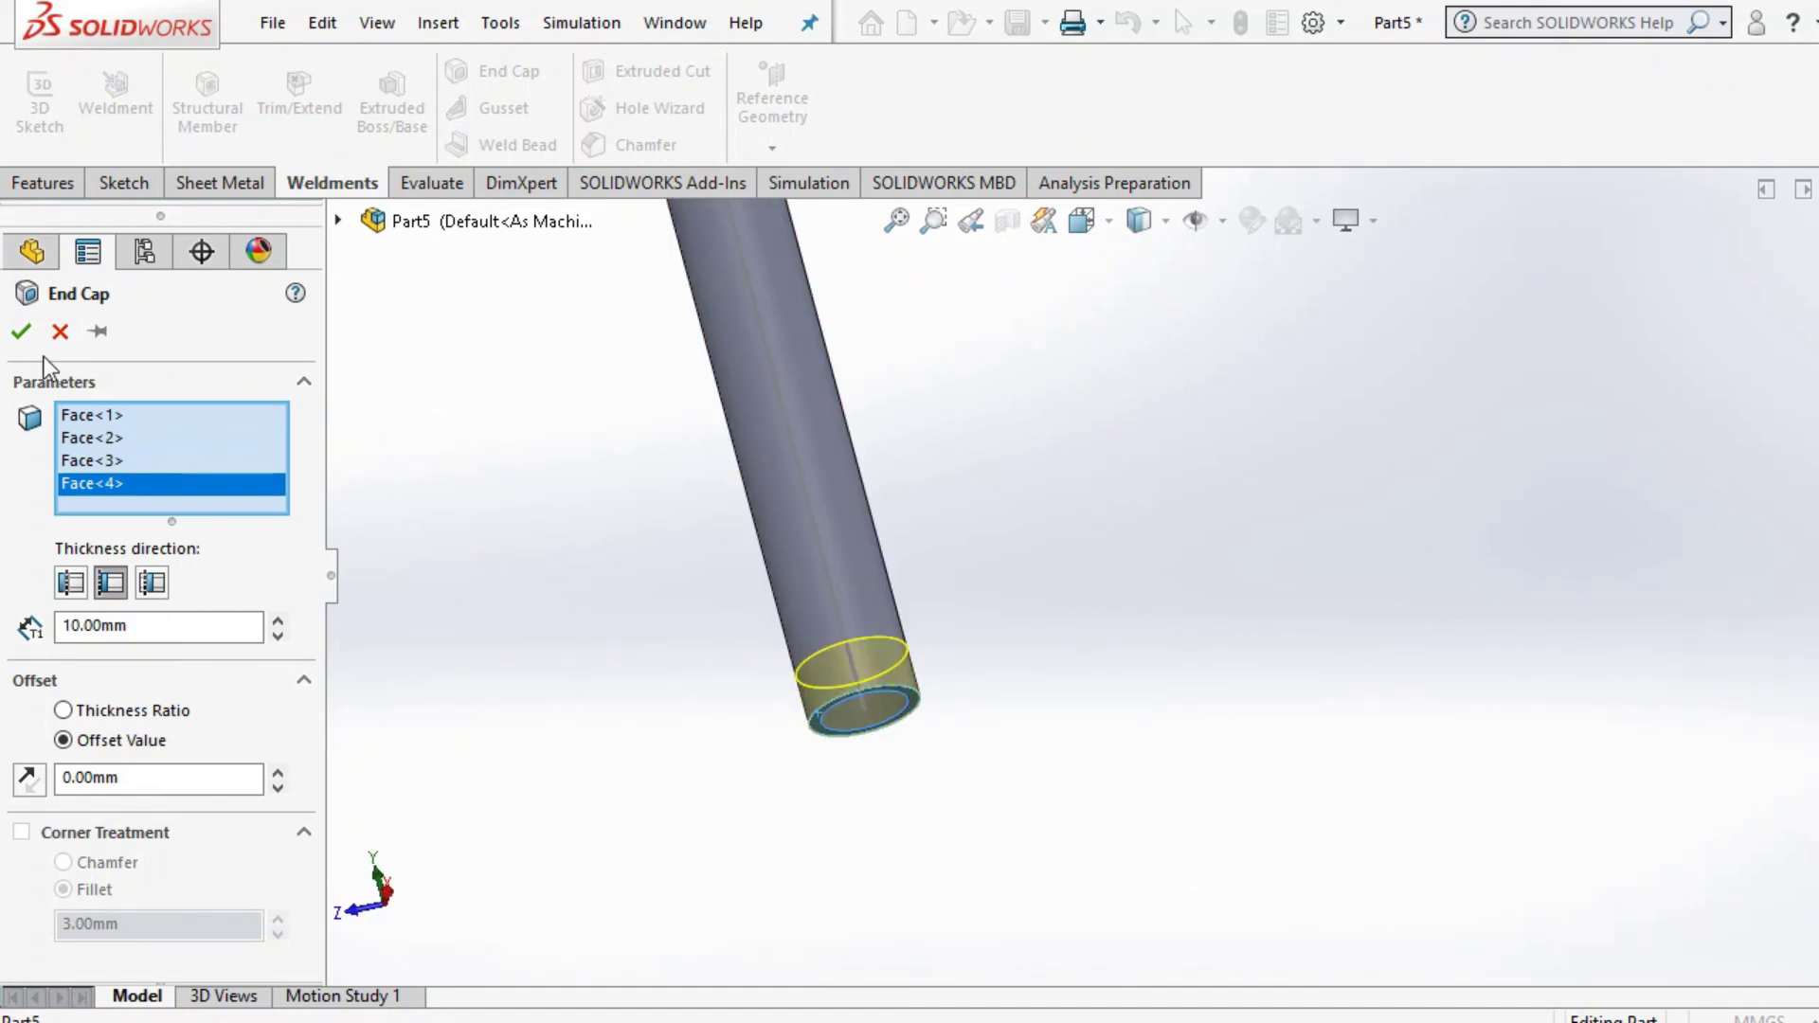
pyautogui.click(23, 333)
# Step: Examine the end caps at the bottom of the pipe legs from several sides
pyautogui.moveTo(641, 601); pyautogui.dragTo(686, 666, button='middle')
pyautogui.scroll(4, 771, 698)
pyautogui.scroll(1, 1158, 807)
pyautogui.scroll(-3, 1162, 822)
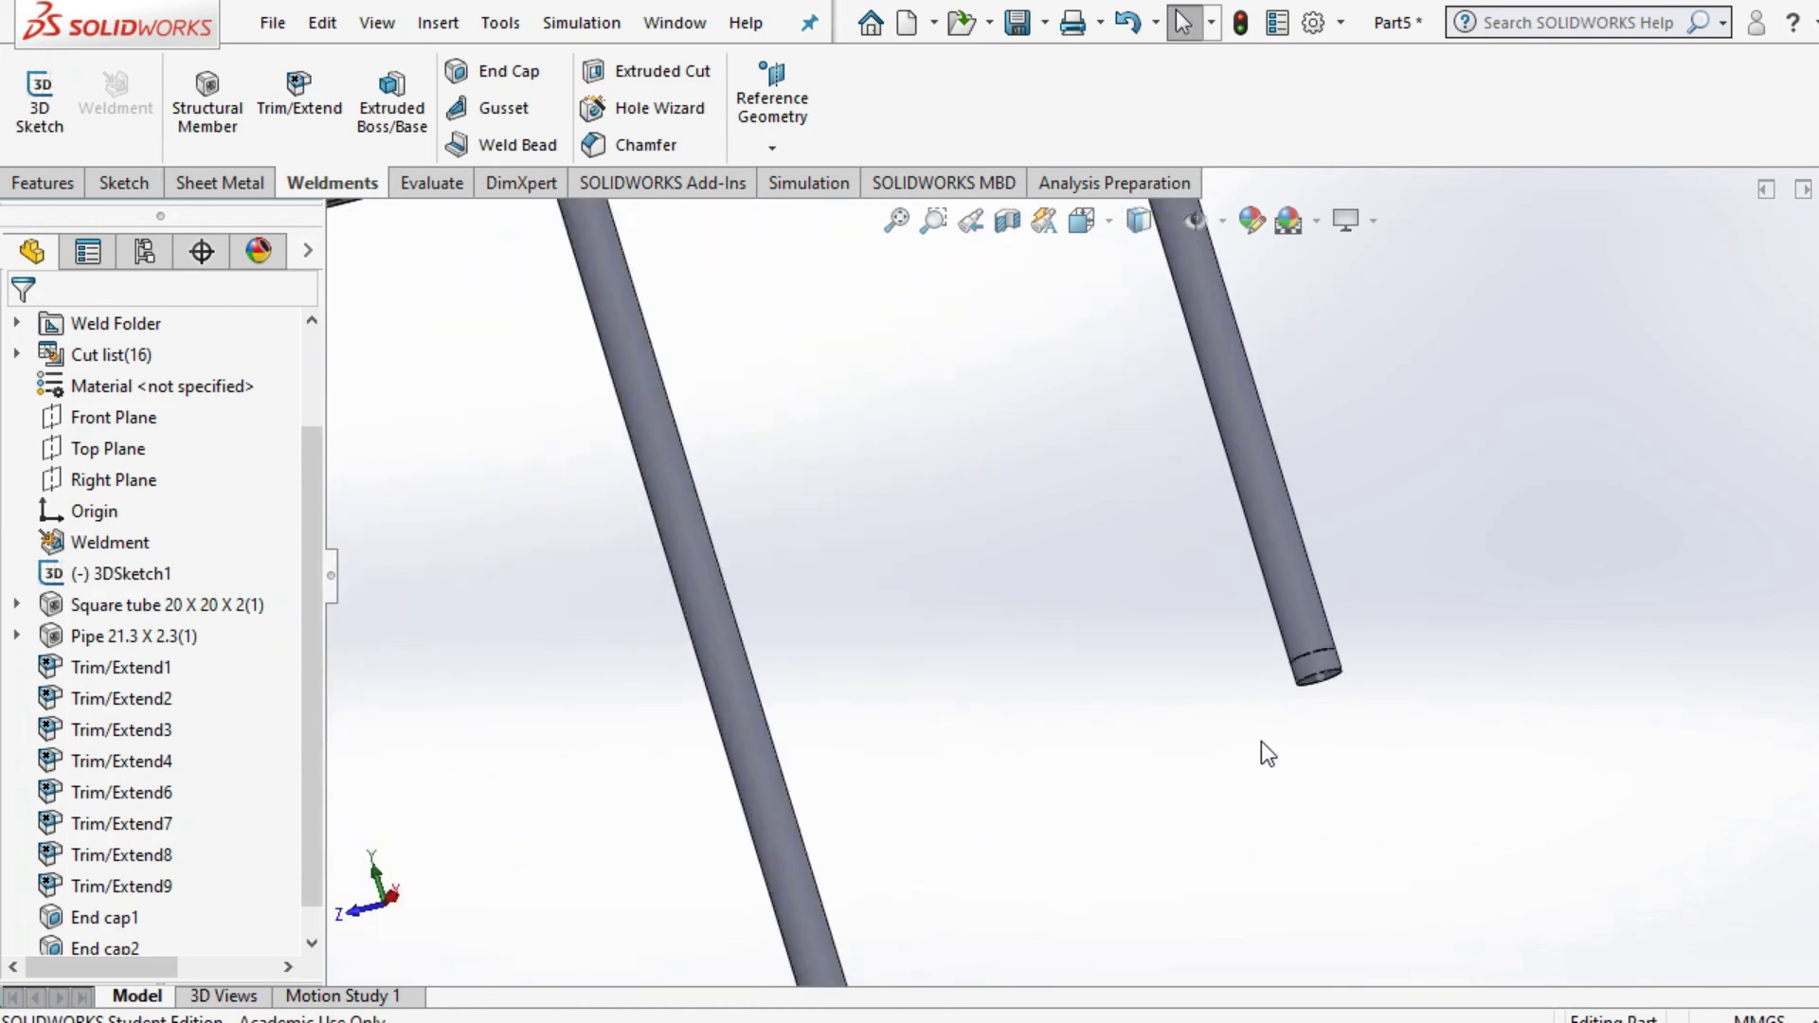
pyautogui.moveTo(1326, 686); pyautogui.dragTo(1171, 719, button='middle')
pyautogui.scroll(6, 1218, 476)
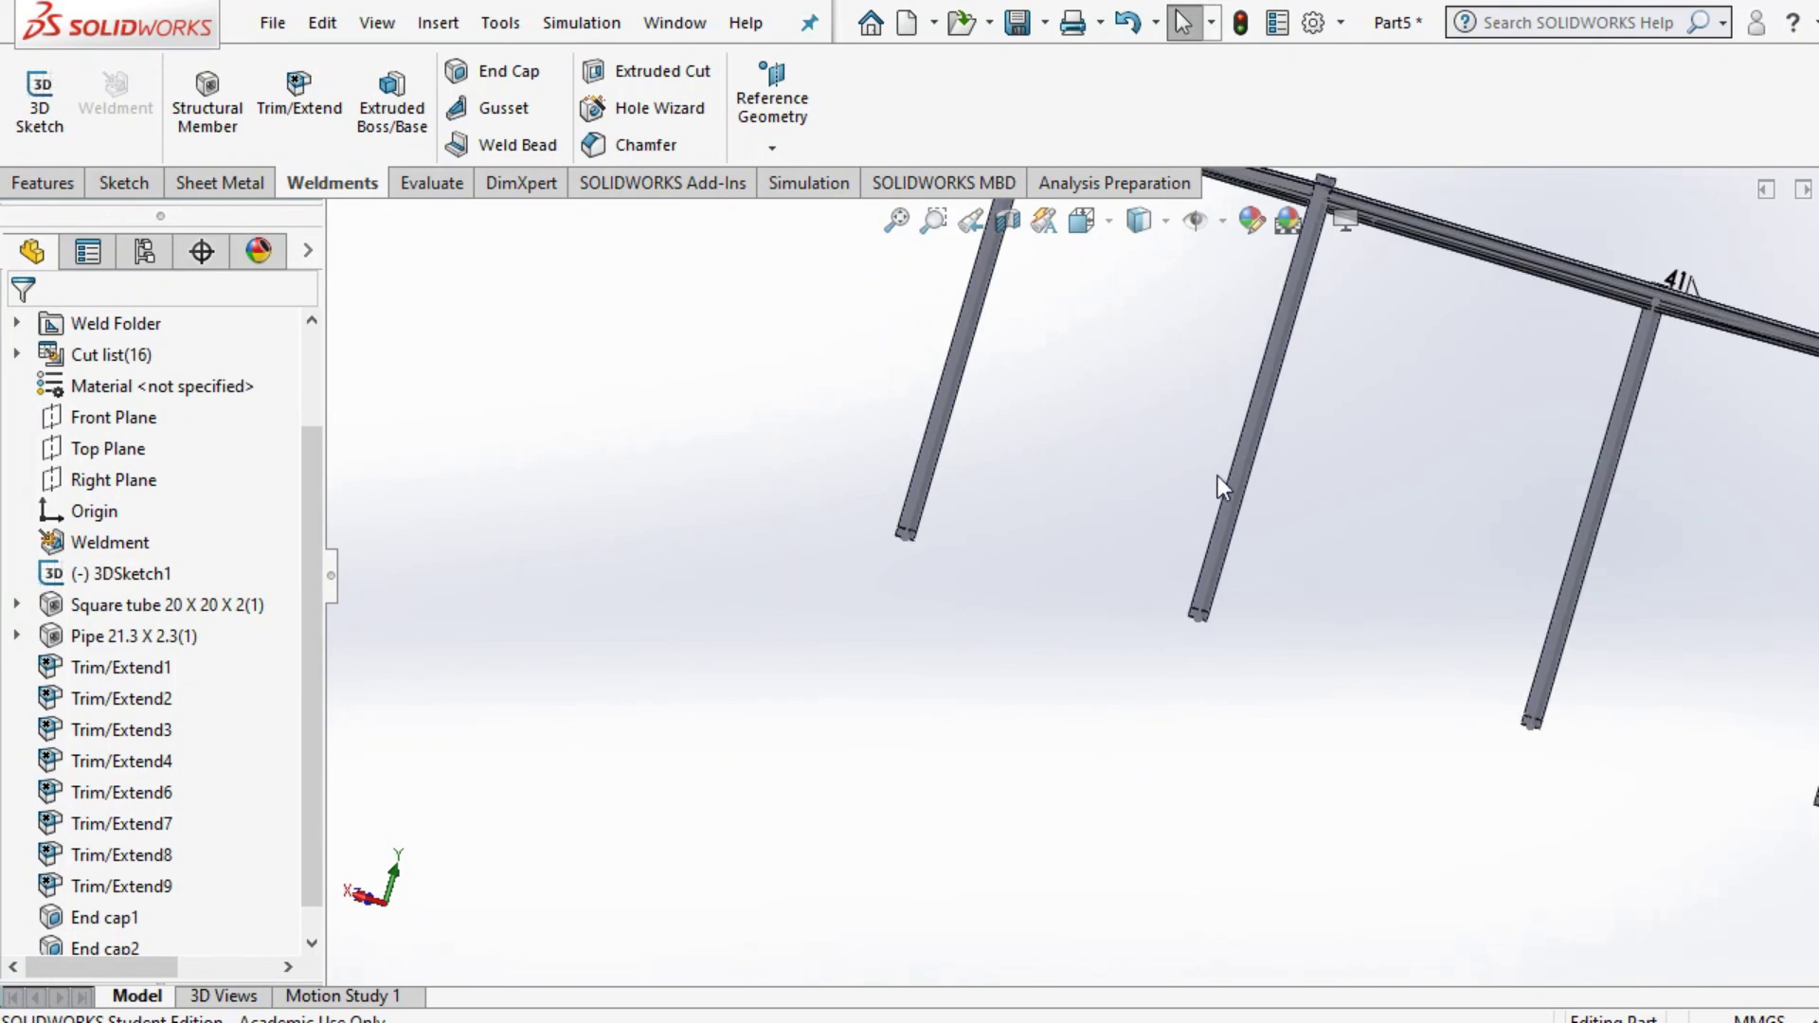
pyautogui.moveTo(1218, 454); pyautogui.dragTo(1466, 471, button='middle')
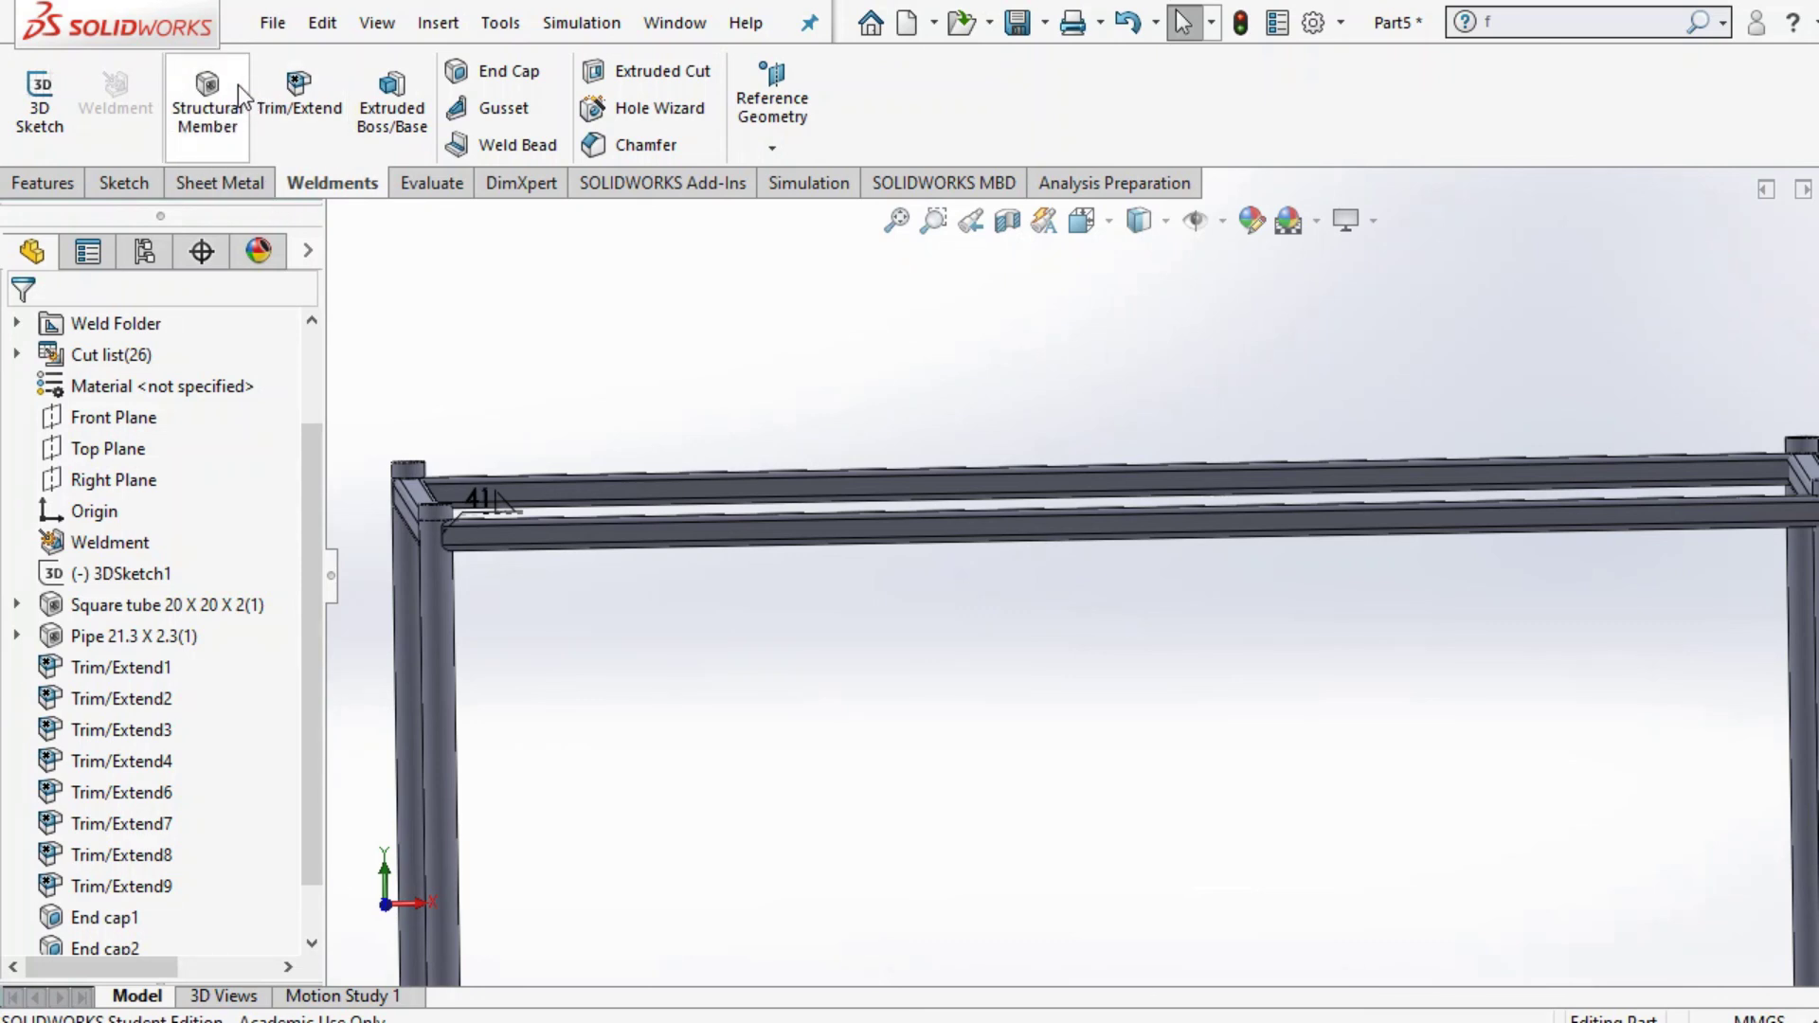
# Step: Inspect the finished table frame from all sides, including the lettering on the outer face of the square tube
pyautogui.scroll(-2, 388, 485)
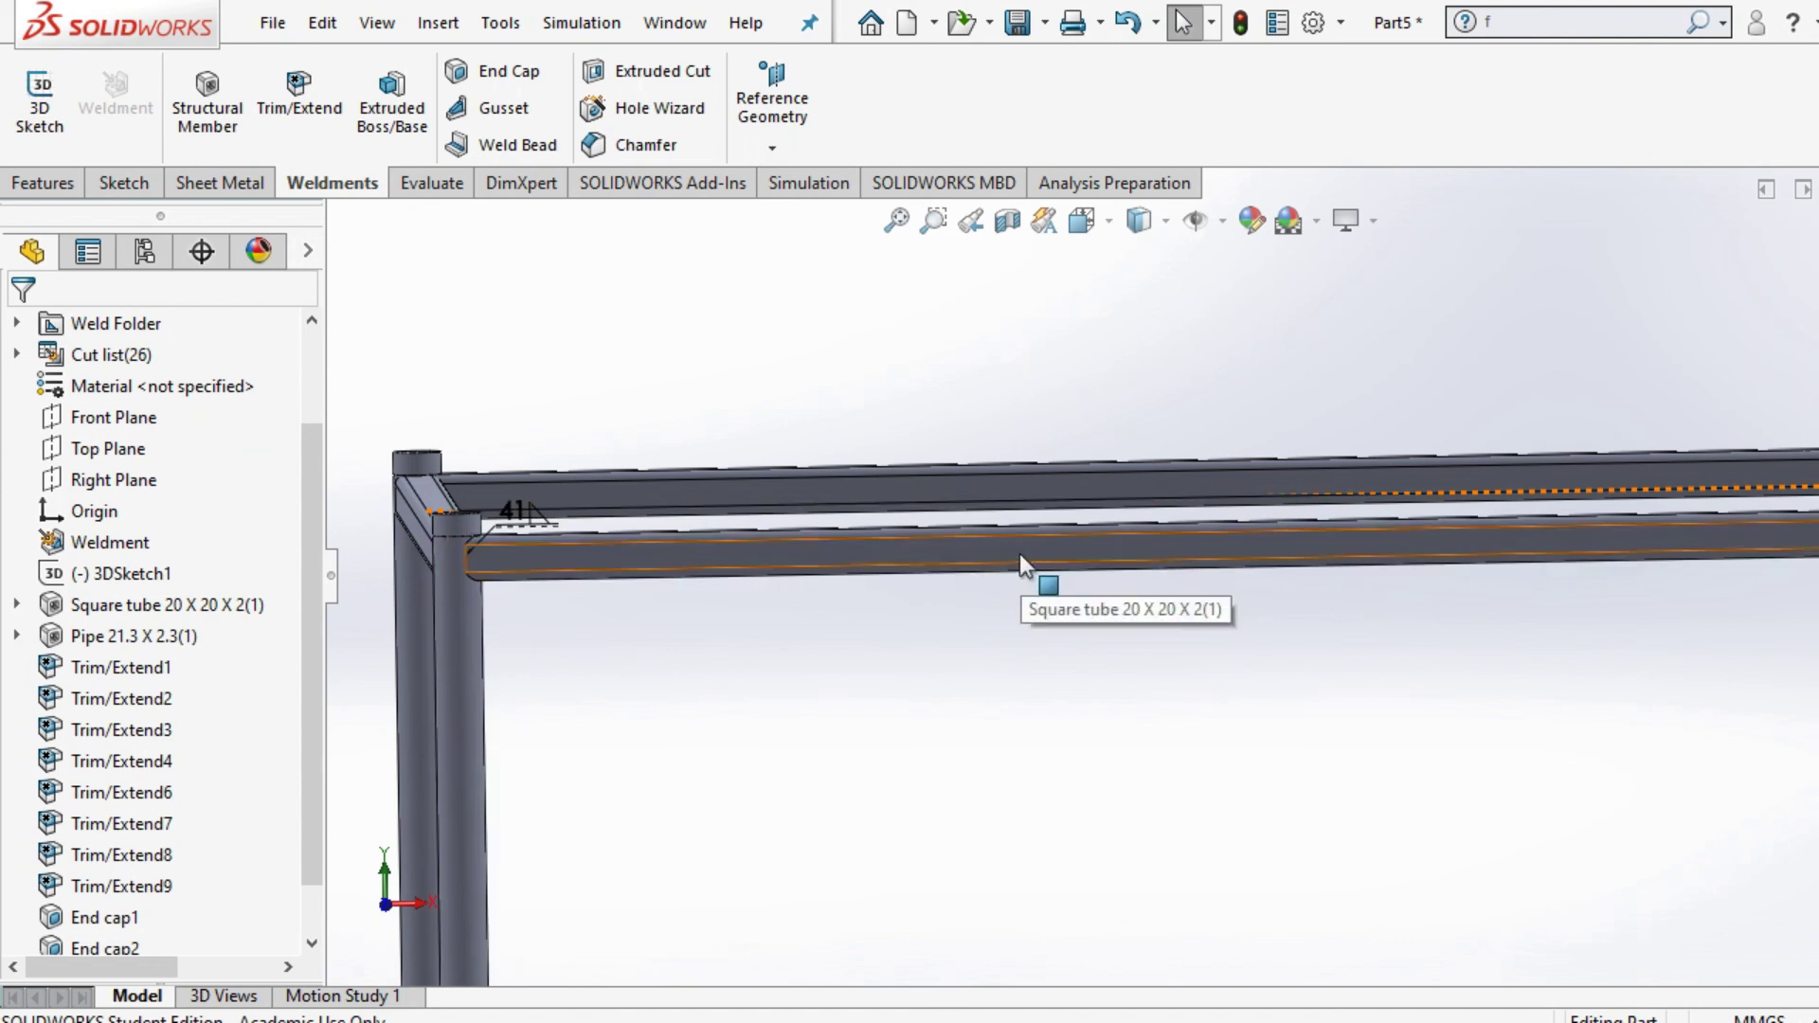
pyautogui.scroll(3, 1006, 563)
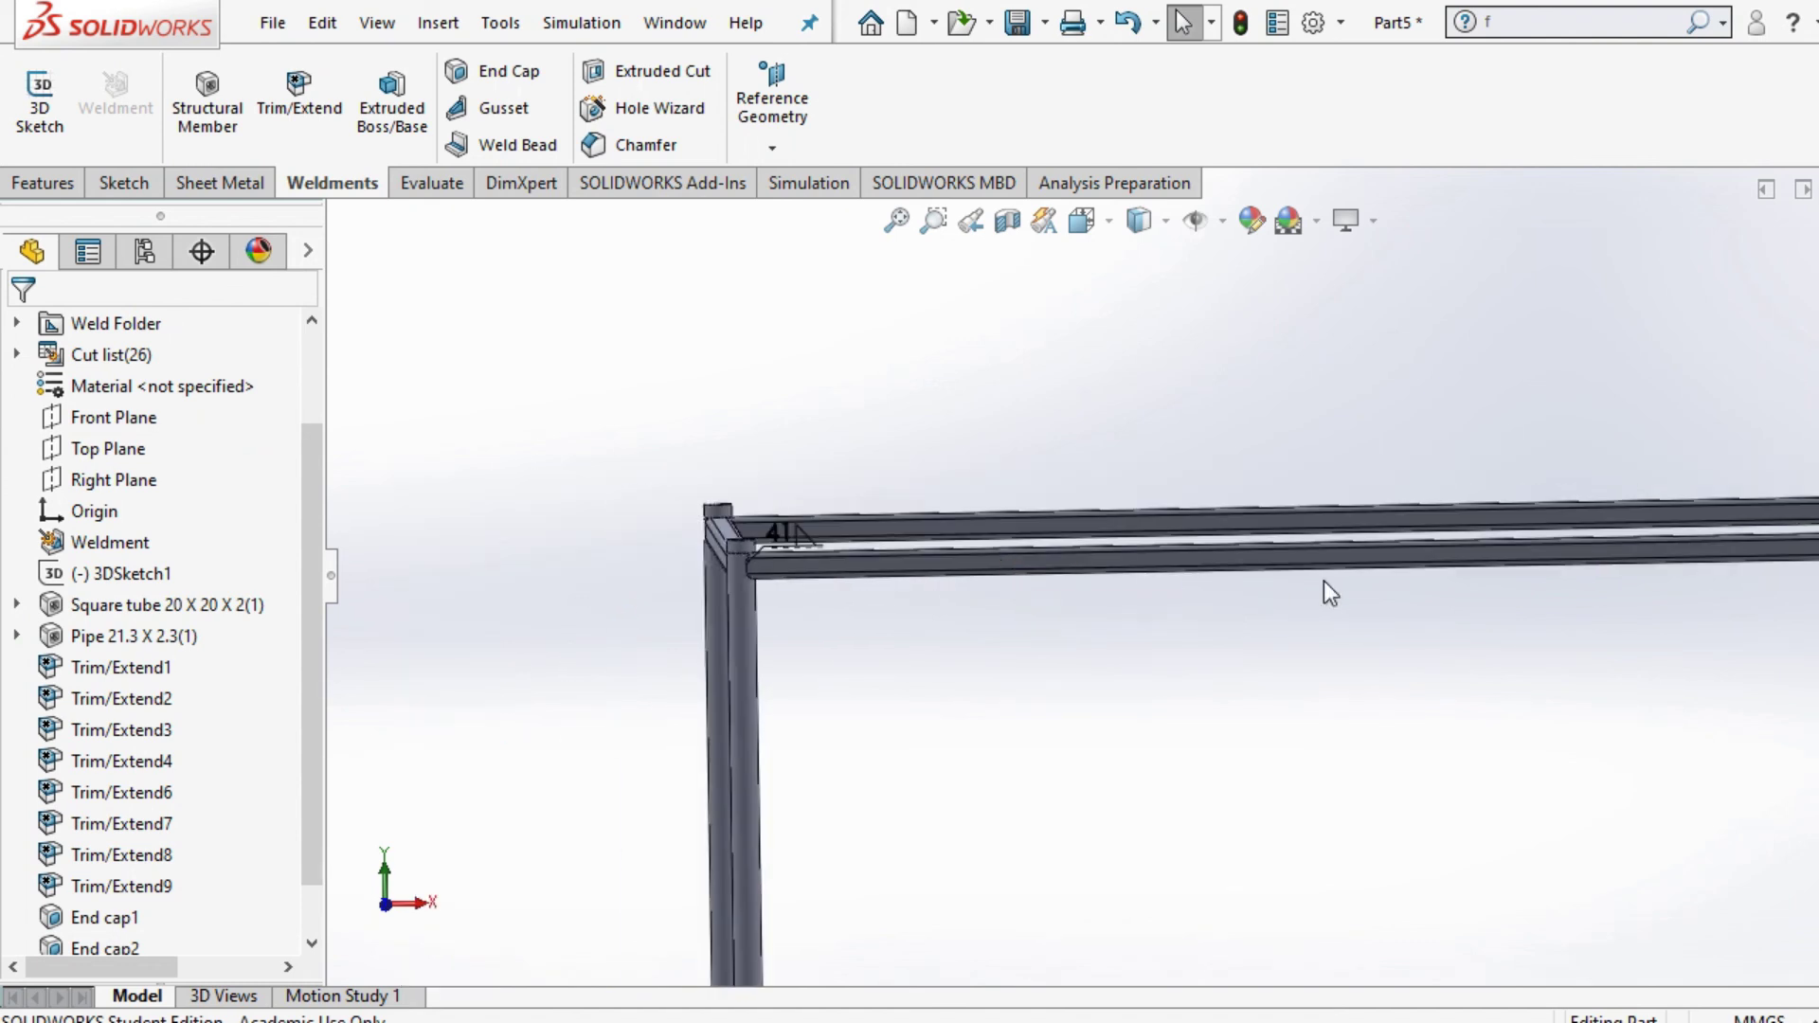
pyautogui.scroll(1, 1404, 518)
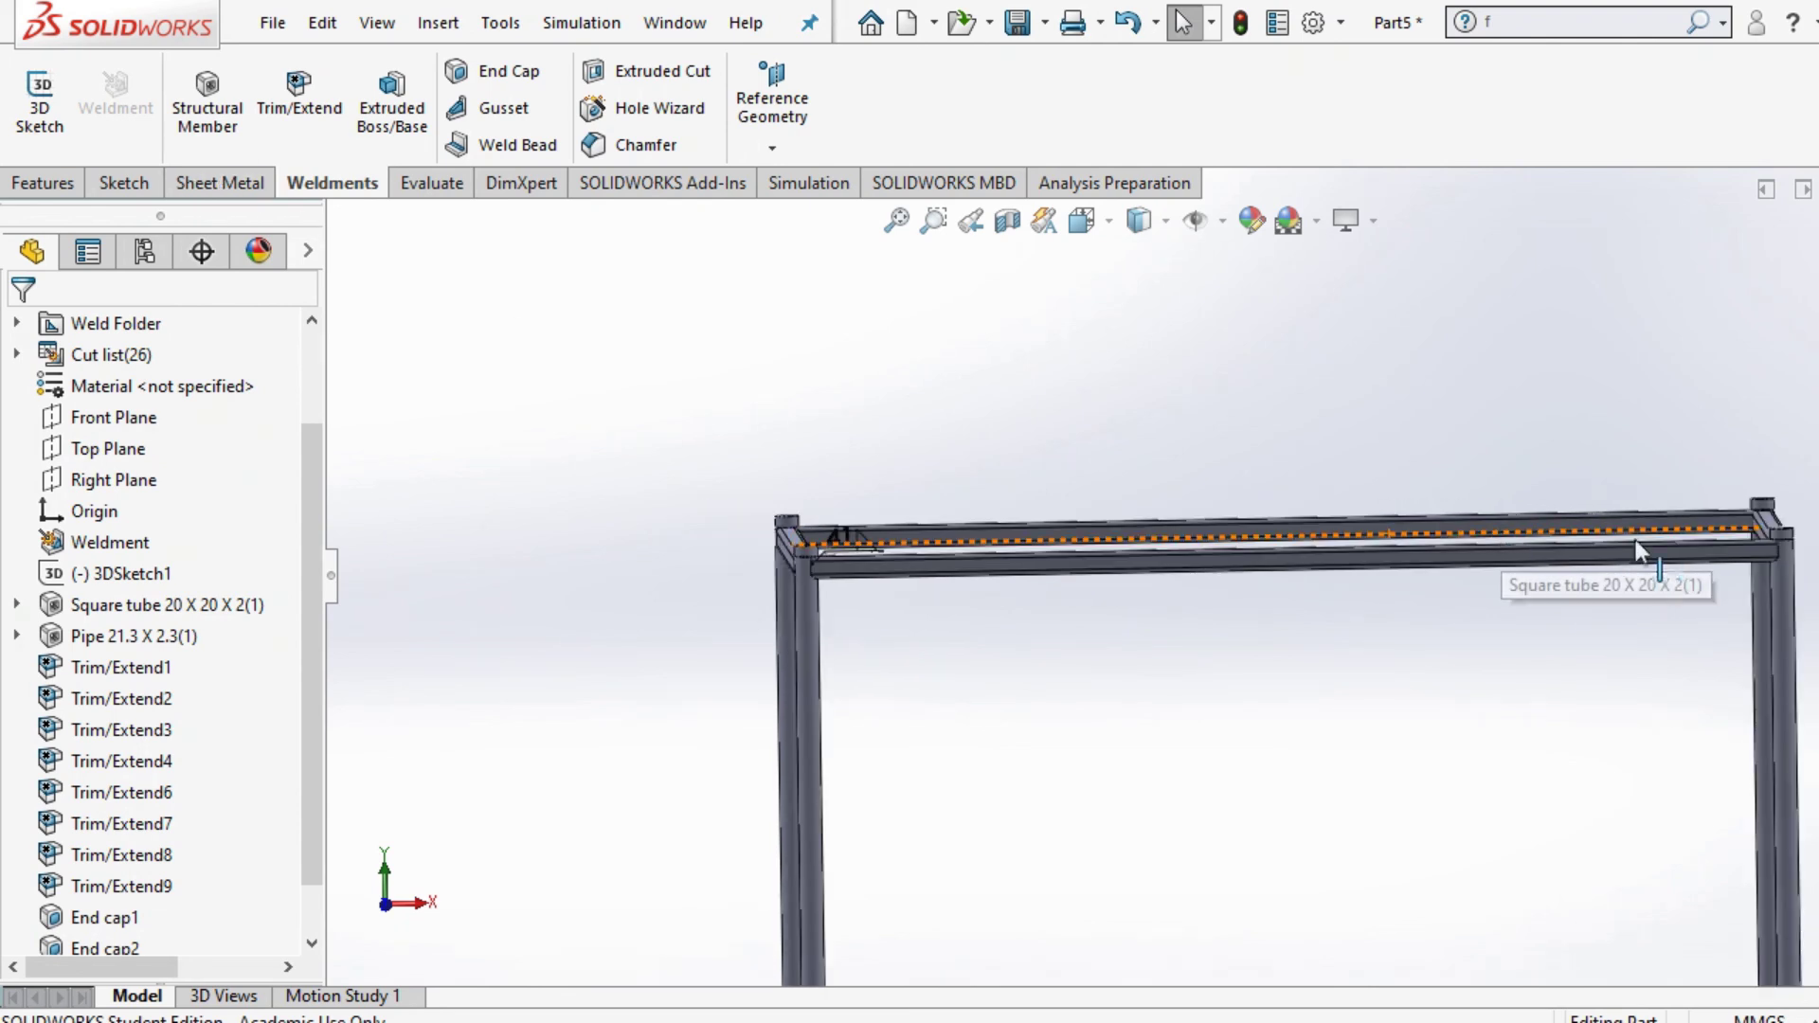
pyautogui.moveTo(1656, 538); pyautogui.dragTo(1511, 552, button='middle')
pyautogui.scroll(4, 1743, 508)
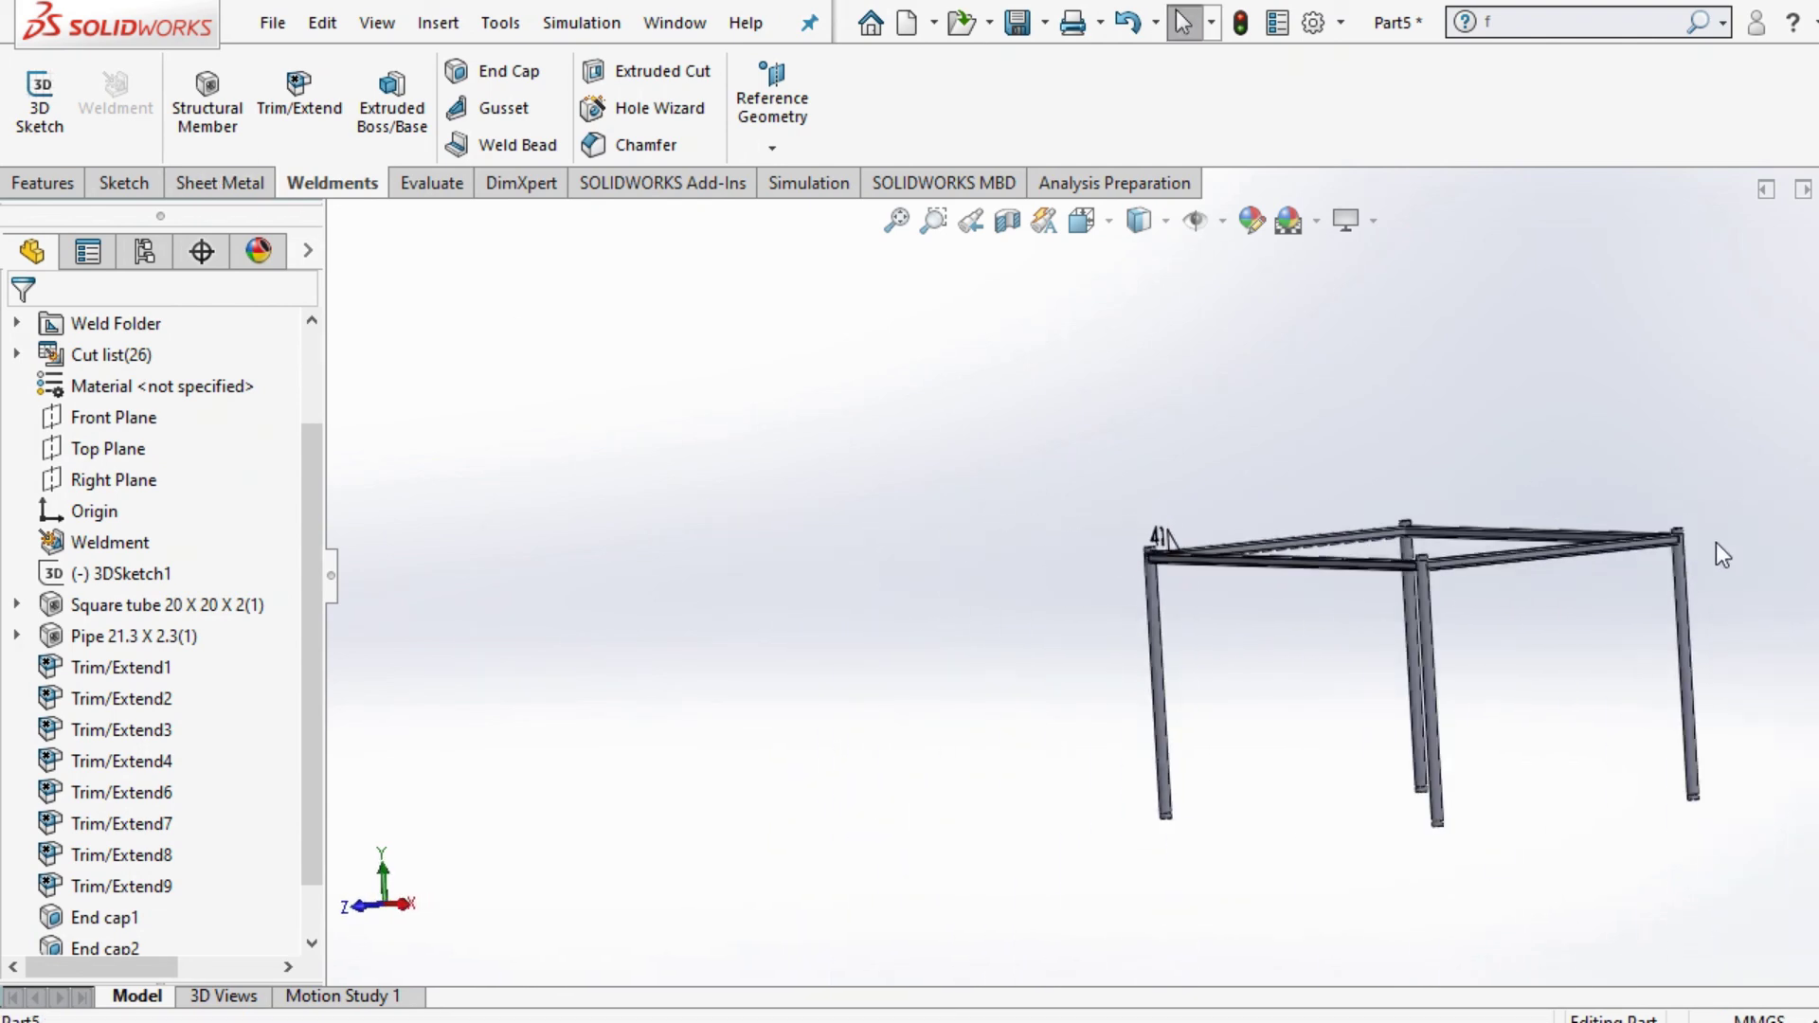
pyautogui.scroll(-6, 1709, 548)
pyautogui.scroll(2, 1559, 572)
pyautogui.moveTo(1555, 576); pyautogui.dragTo(1383, 568, button='middle')
pyautogui.scroll(-4, 1519, 564)
pyautogui.scroll(3, 1520, 565)
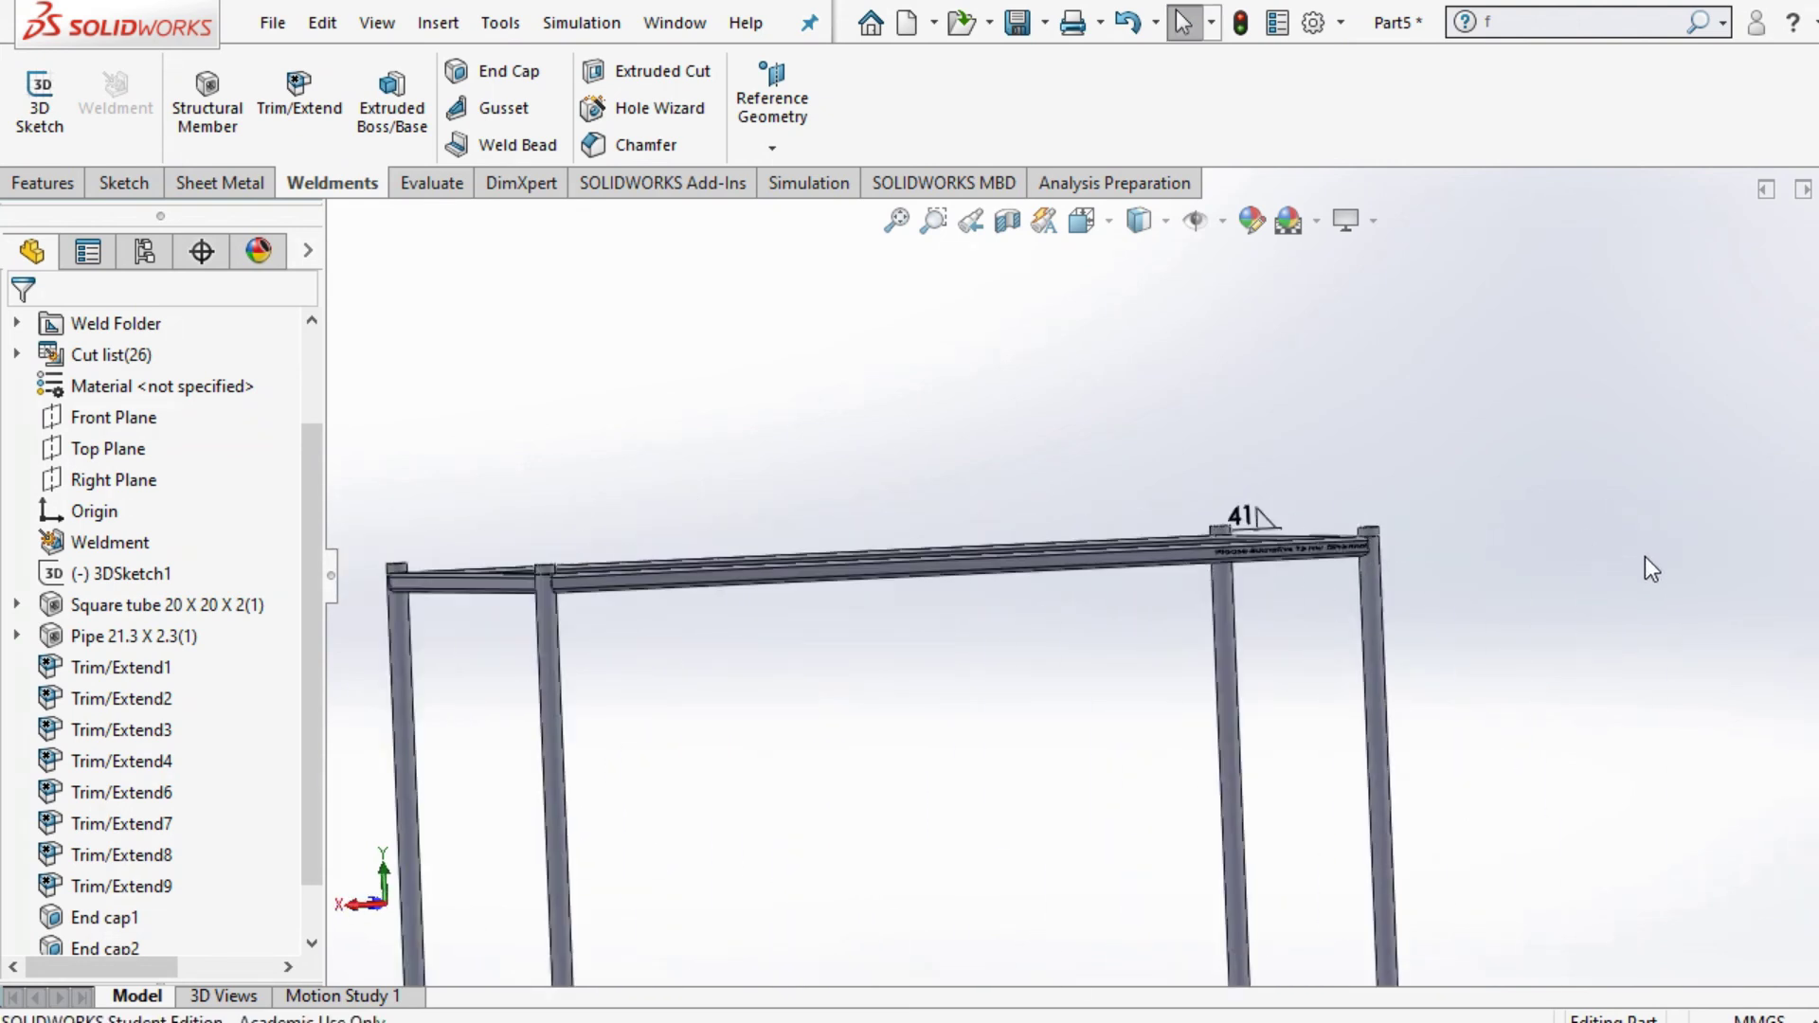
pyautogui.scroll(-3, 1373, 565)
pyautogui.scroll(-2, 1372, 568)
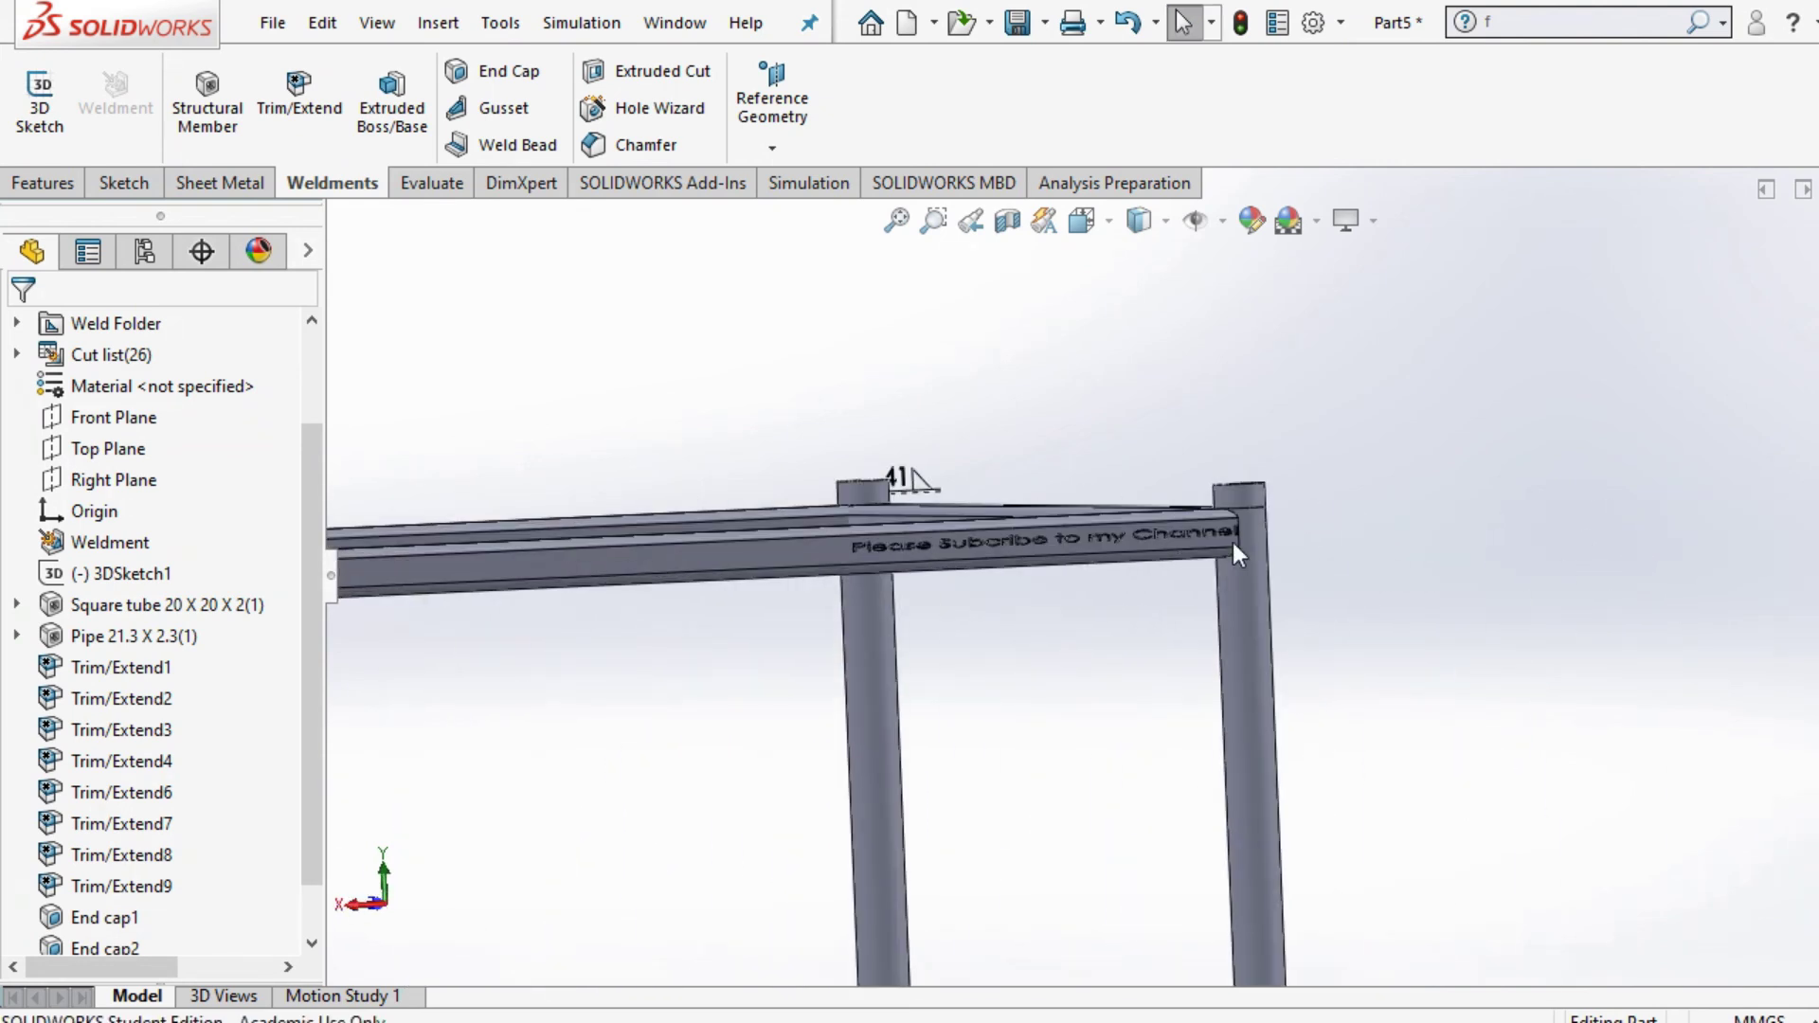
pyautogui.scroll(-4, 718, 668)
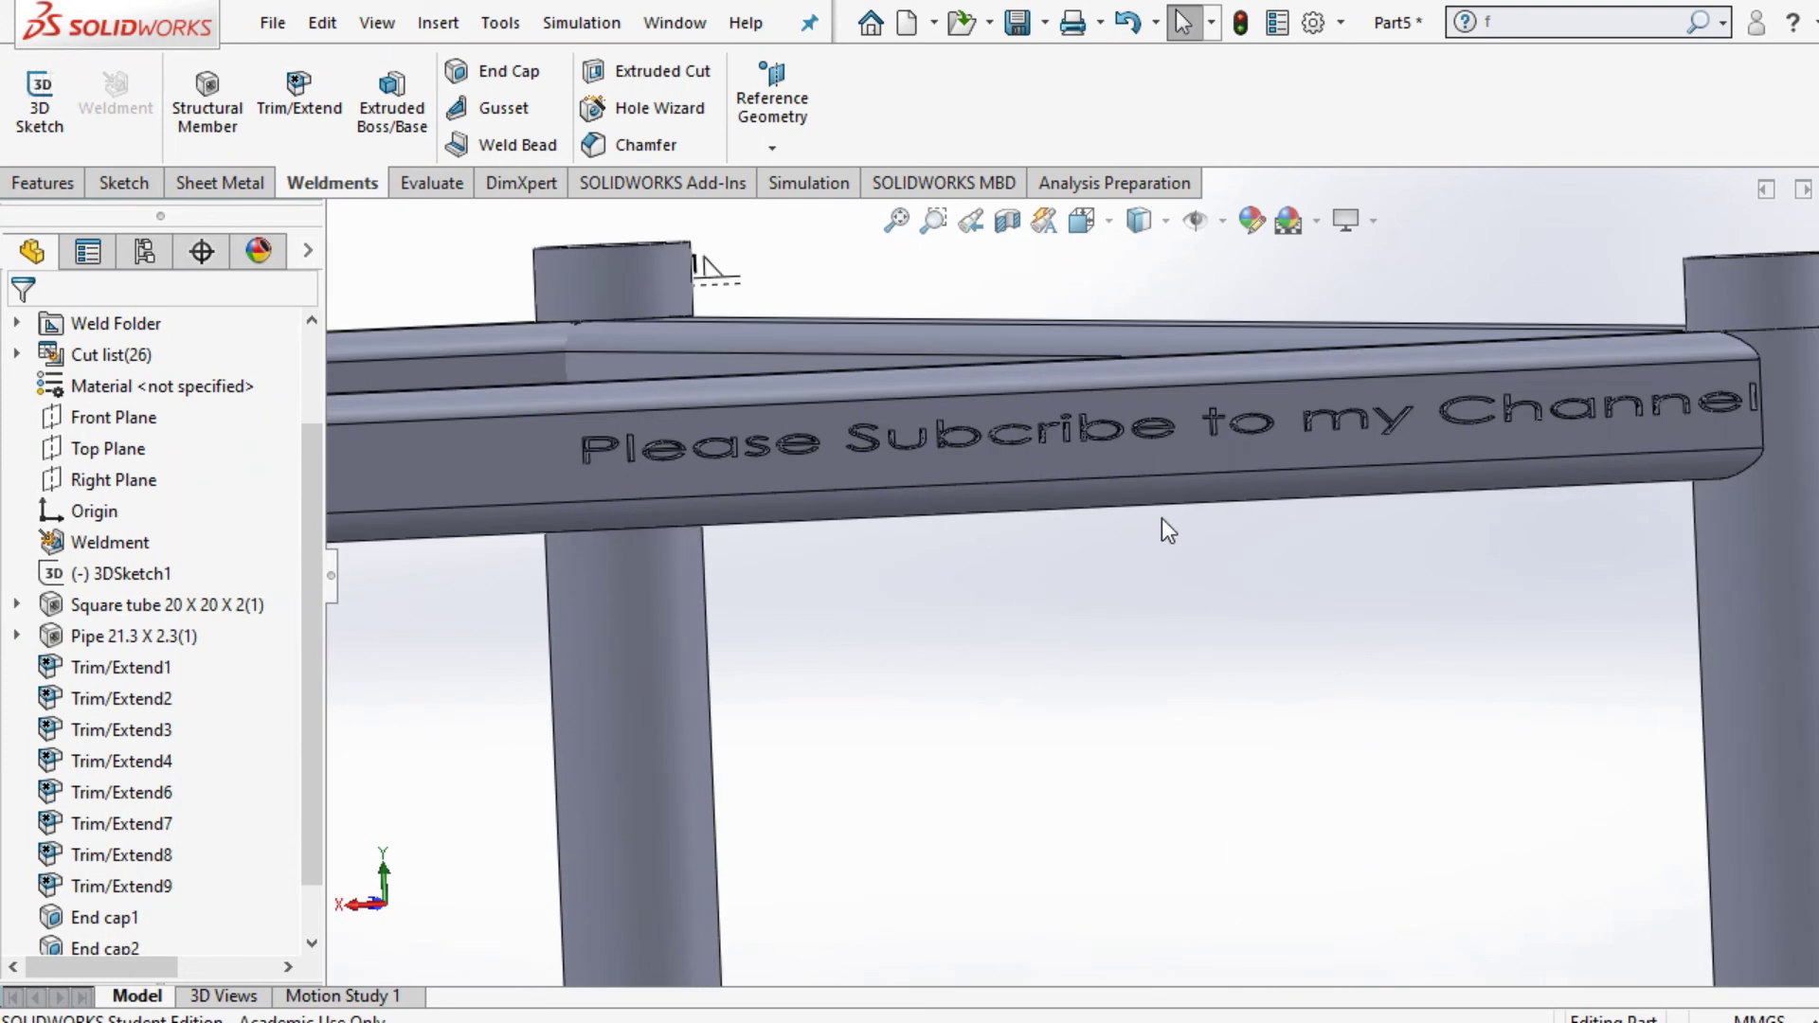